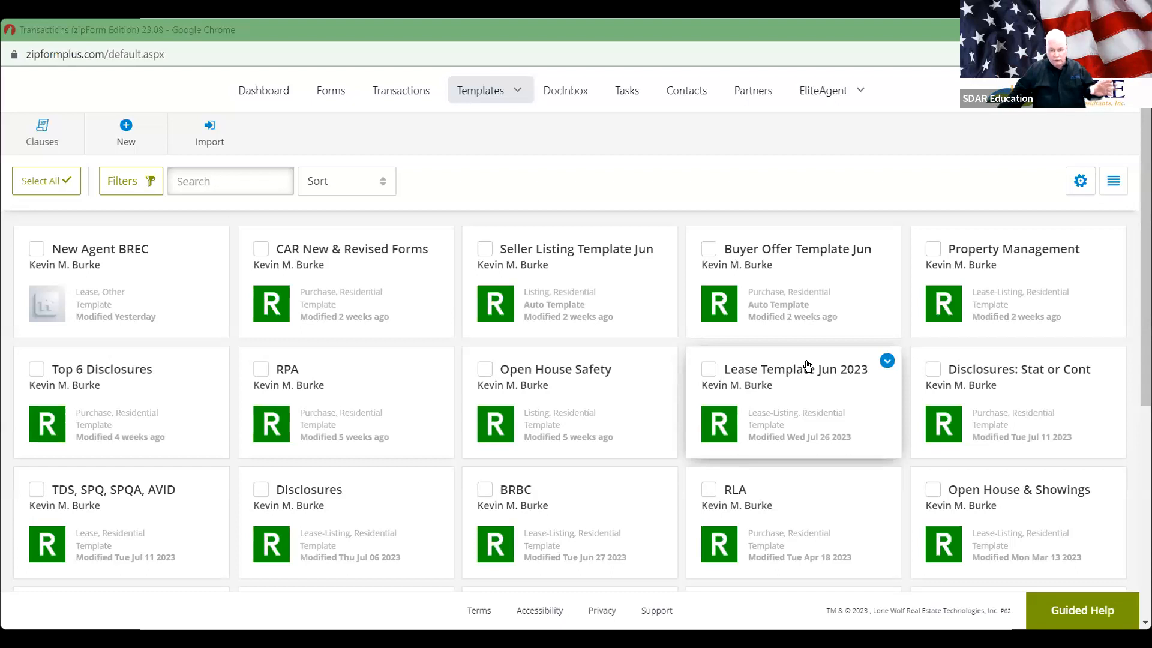
# - Open the Lease Template Jun 2023, dismiss the template modification notice and show the documents in its Listing folder
pyautogui.click(808, 368)
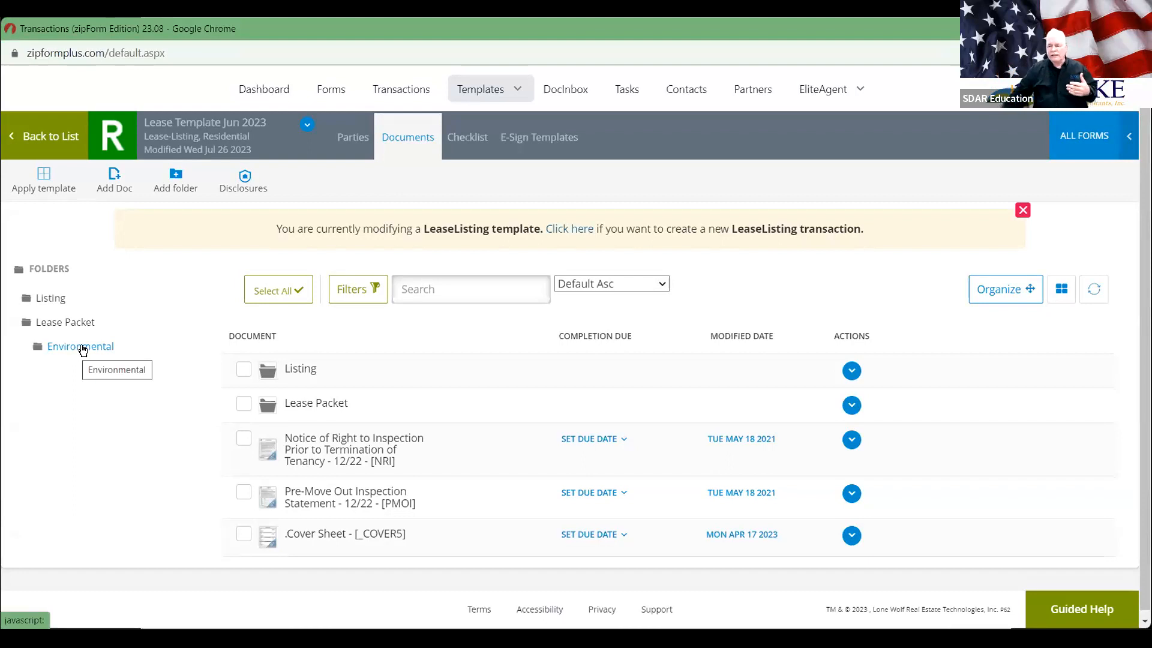
pyautogui.click(1024, 212)
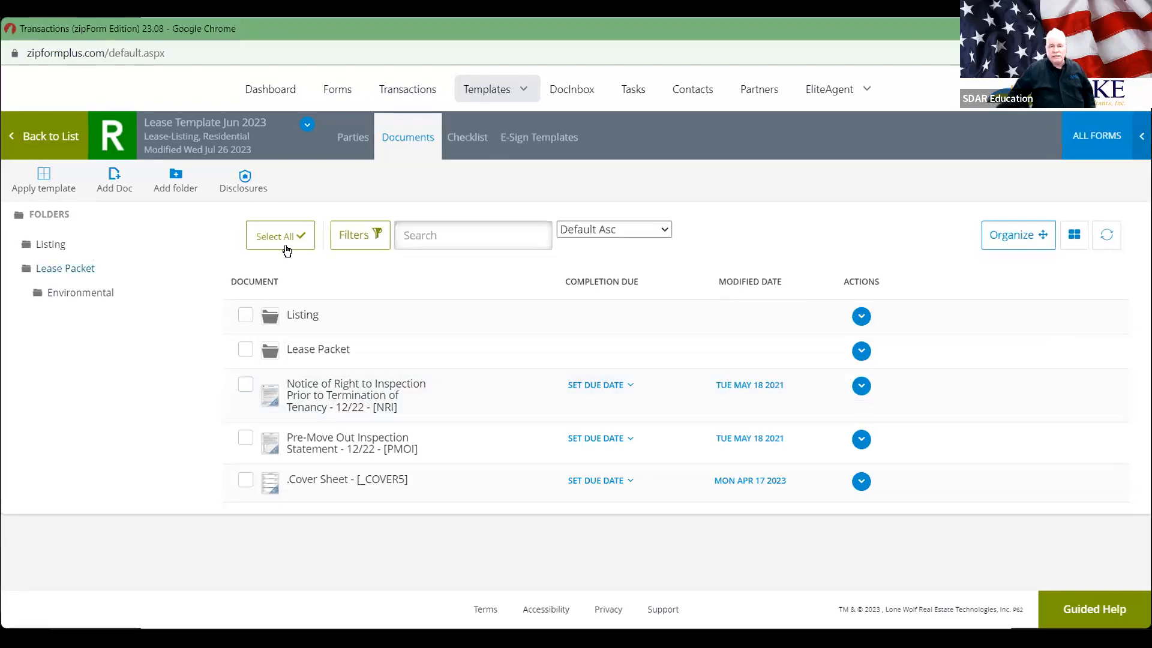
pyautogui.click(53, 243)
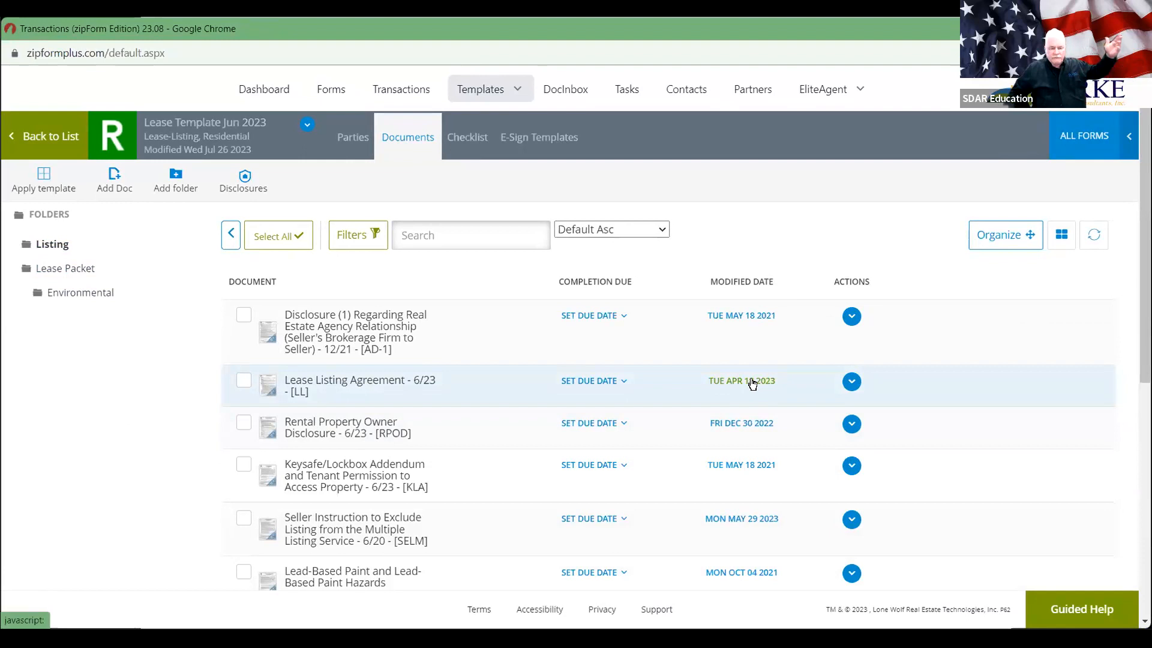
# - Open the Lease Listing Agreement [LL] in Form Editor Classic and show it full screen
pyautogui.click(753, 384)
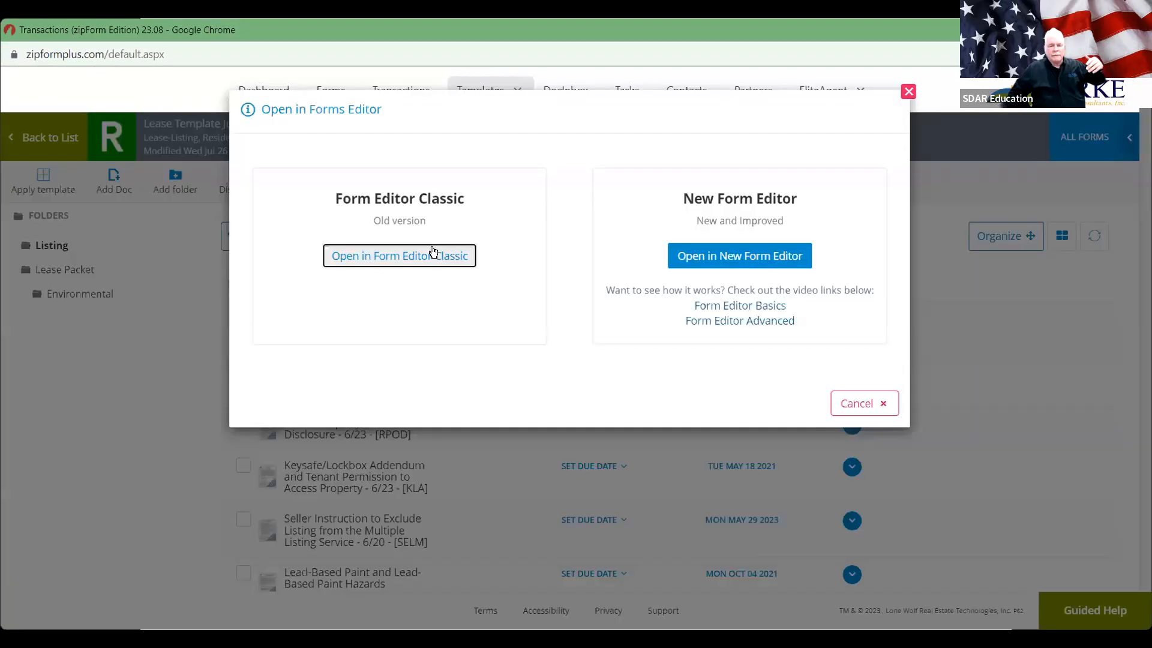
pyautogui.click(433, 252)
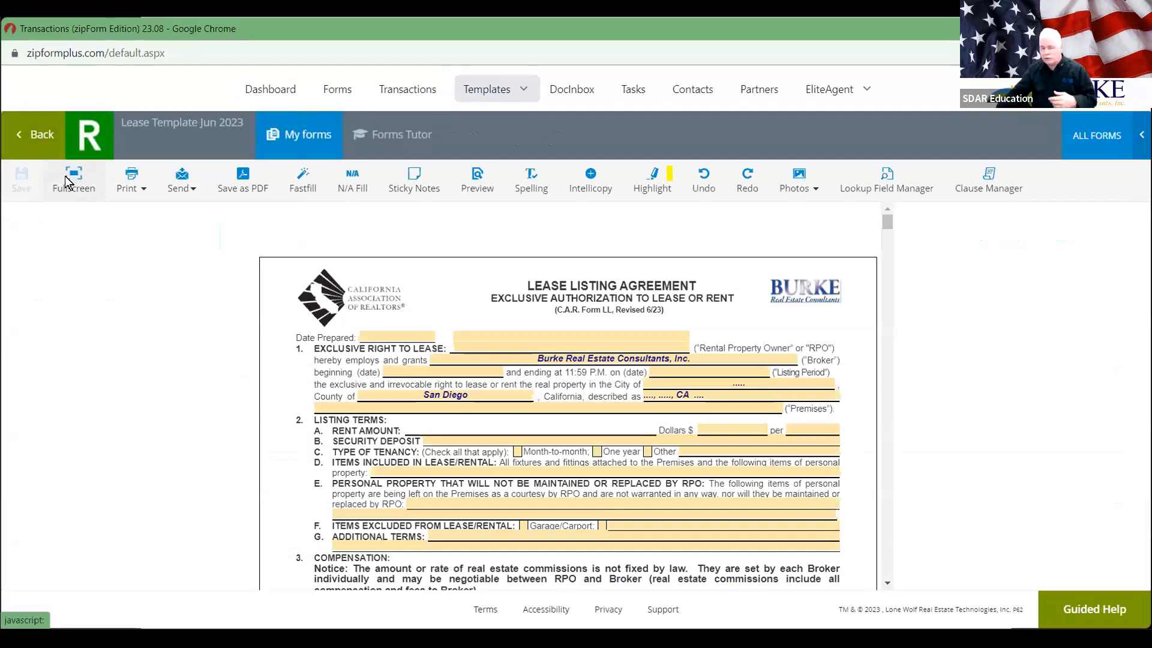
pyautogui.click(72, 179)
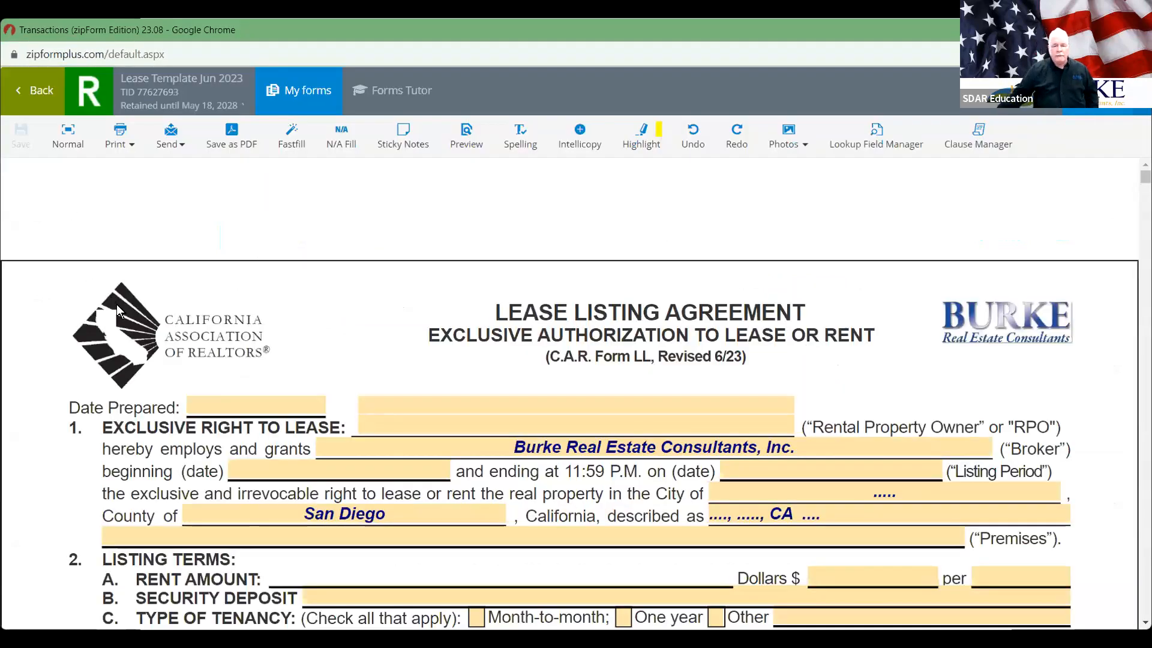
# - Examine the Lease Listing Agreement's heading, exclusive right and listing terms, selecting the revision date and the words "exclusive and irrevocable"
pyautogui.scroll(-3, 119, 311)
pyautogui.scroll(1, 119, 311)
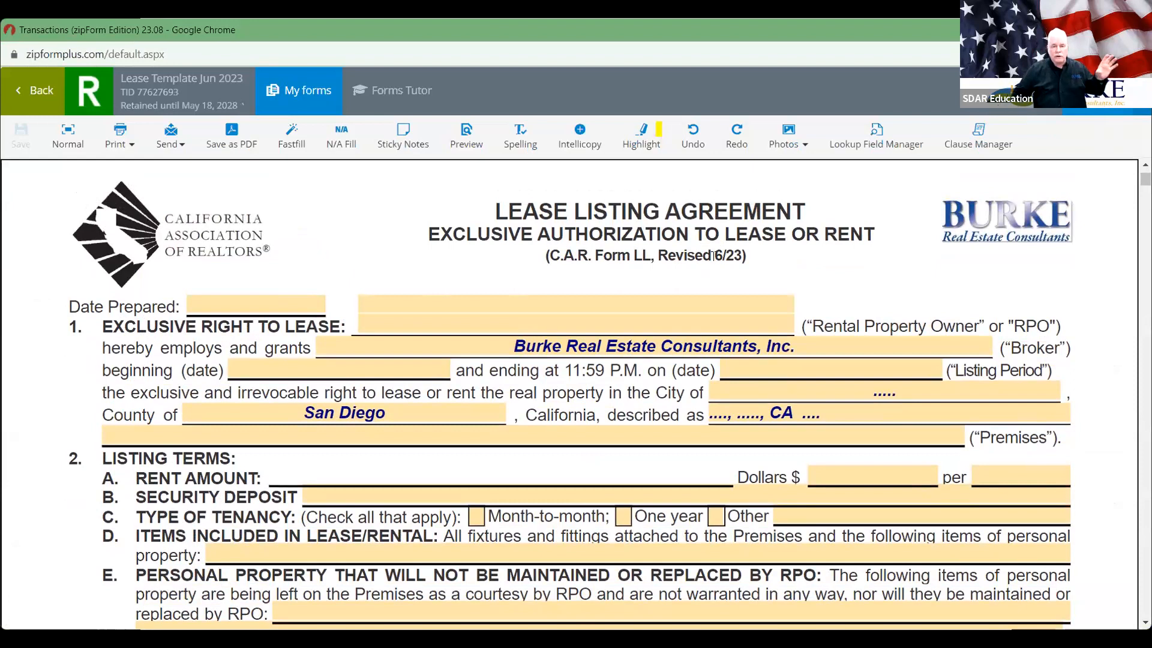
pyautogui.doubleClick(717, 256)
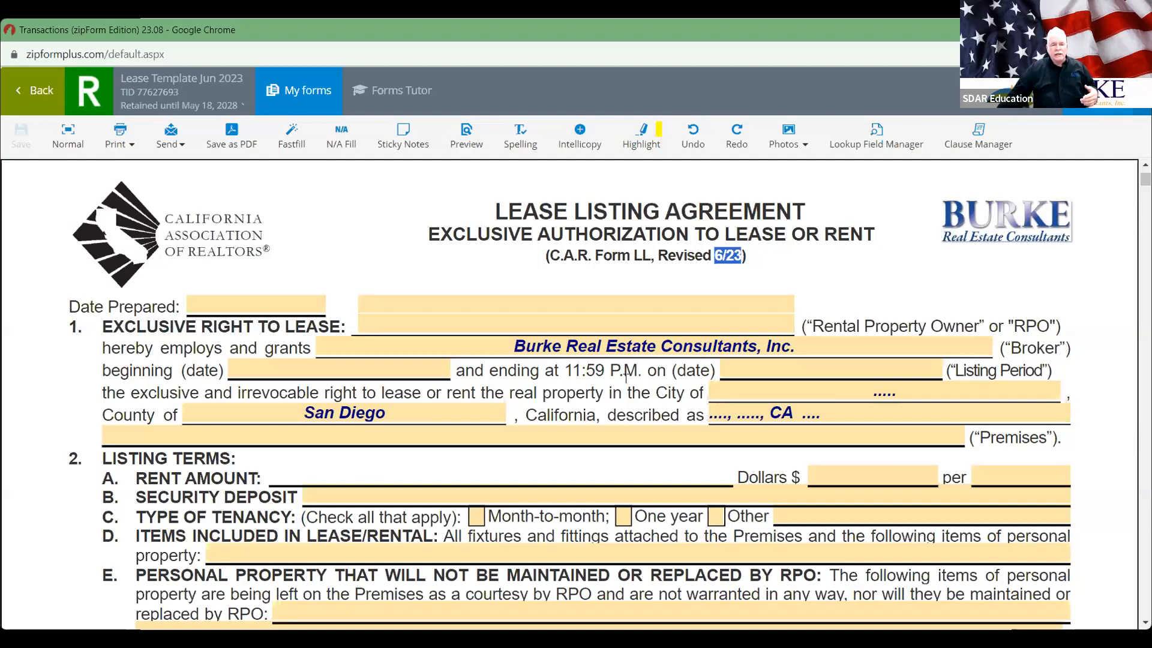
pyautogui.moveTo(131, 392); pyautogui.dragTo(319, 394)
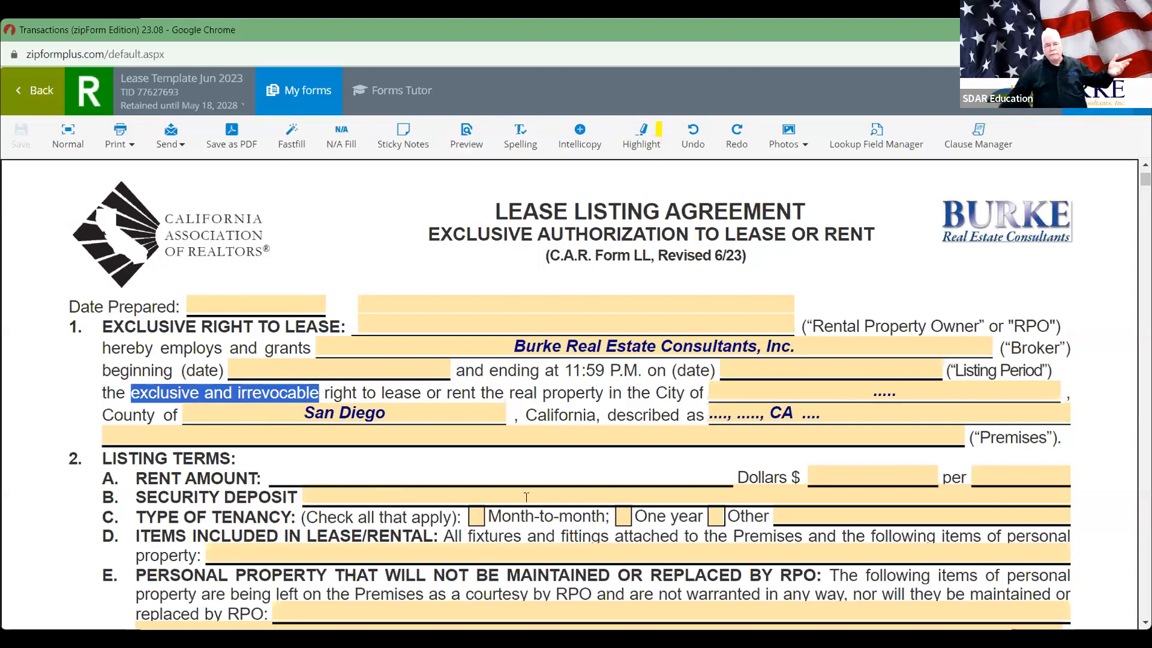
pyautogui.scroll(-2, 527, 495)
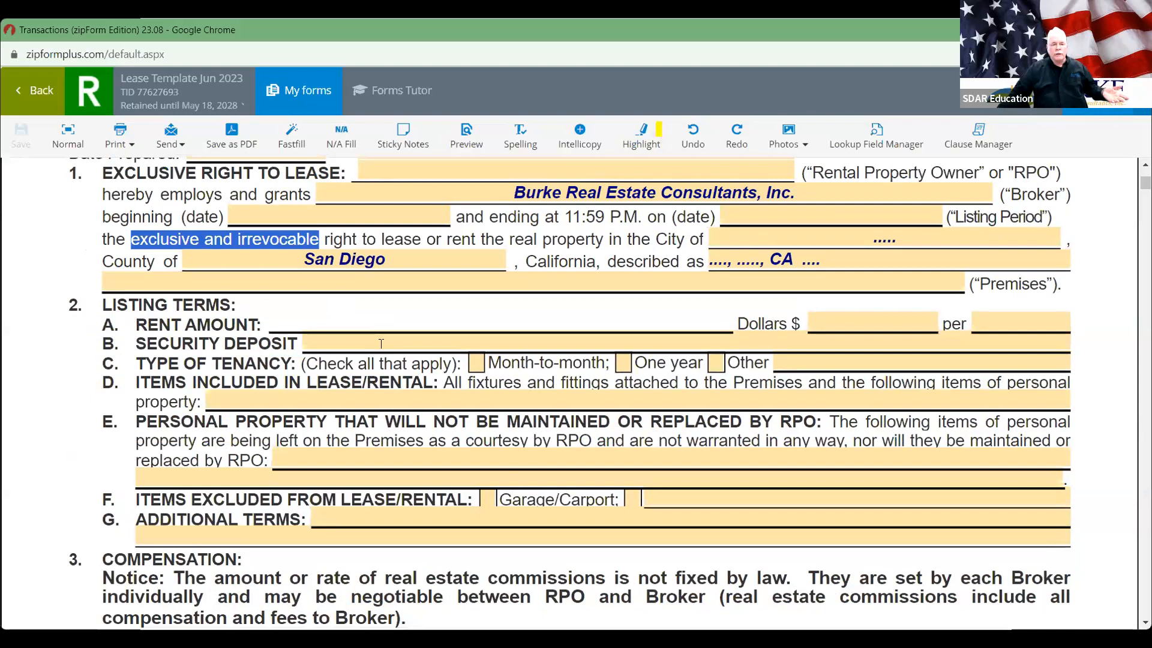
pyautogui.scroll(-2, 374, 317)
pyautogui.scroll(-1, 382, 342)
pyautogui.scroll(1, 557, 319)
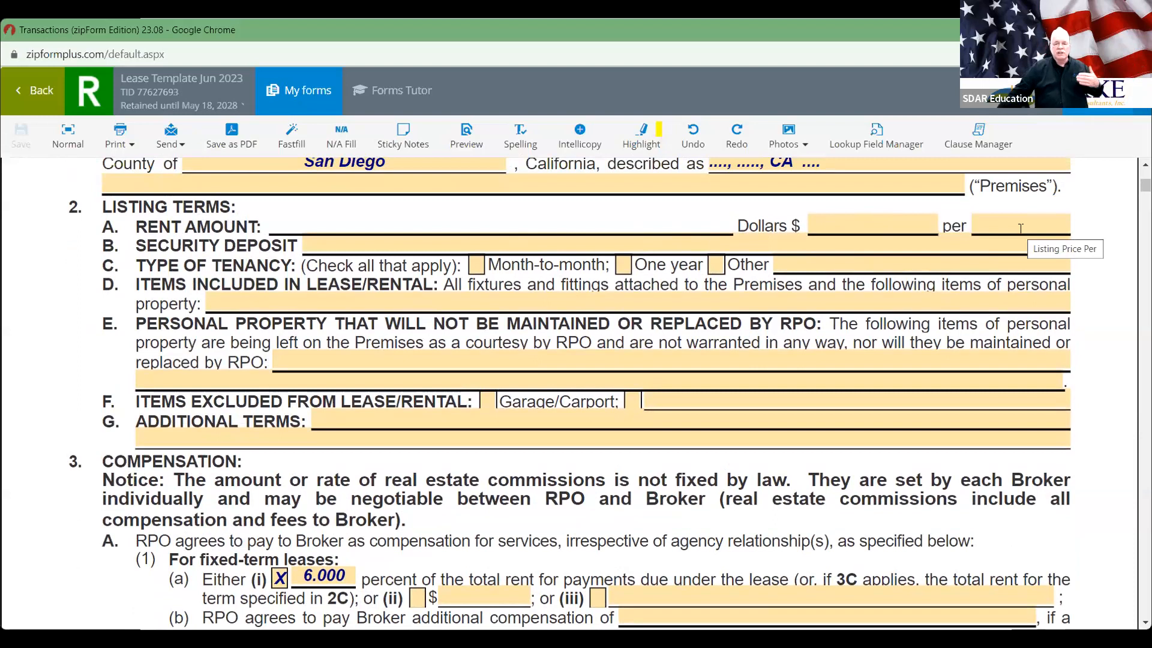
pyautogui.scroll(5, 781, 324)
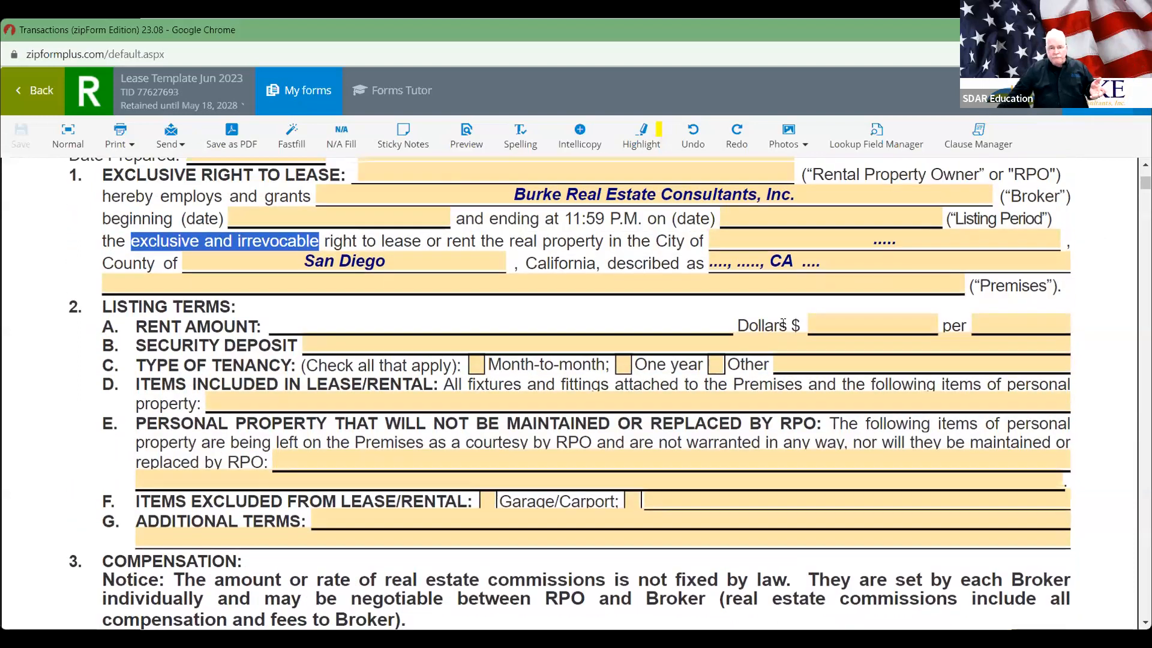
pyautogui.scroll(-1, 782, 324)
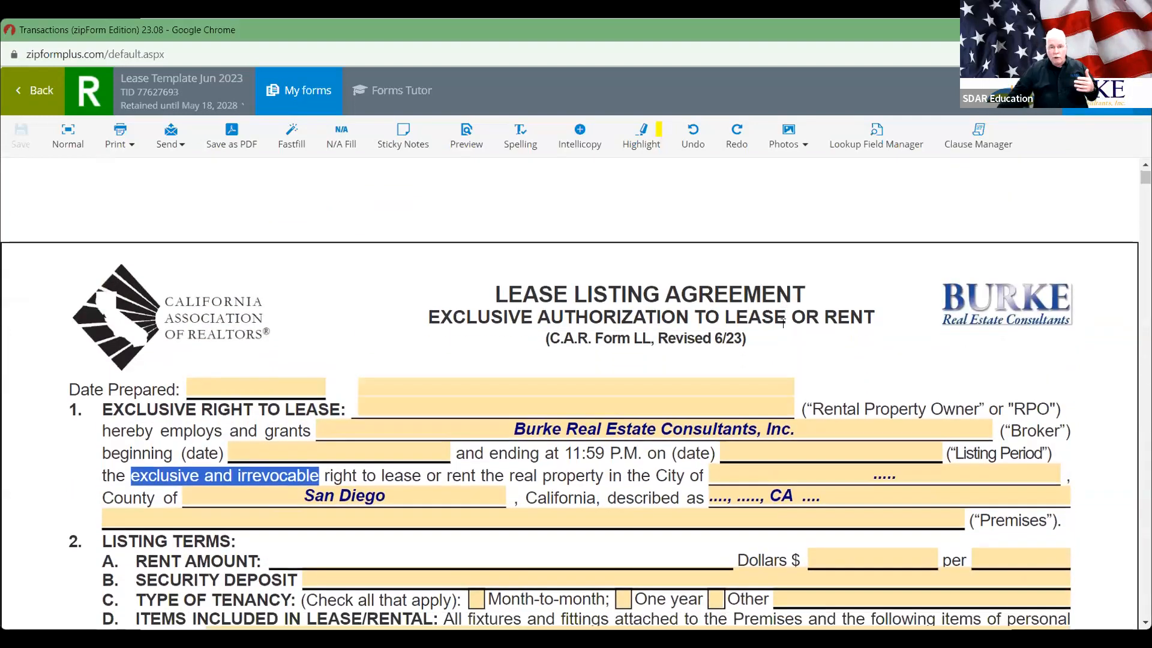
pyautogui.scroll(-1, 783, 323)
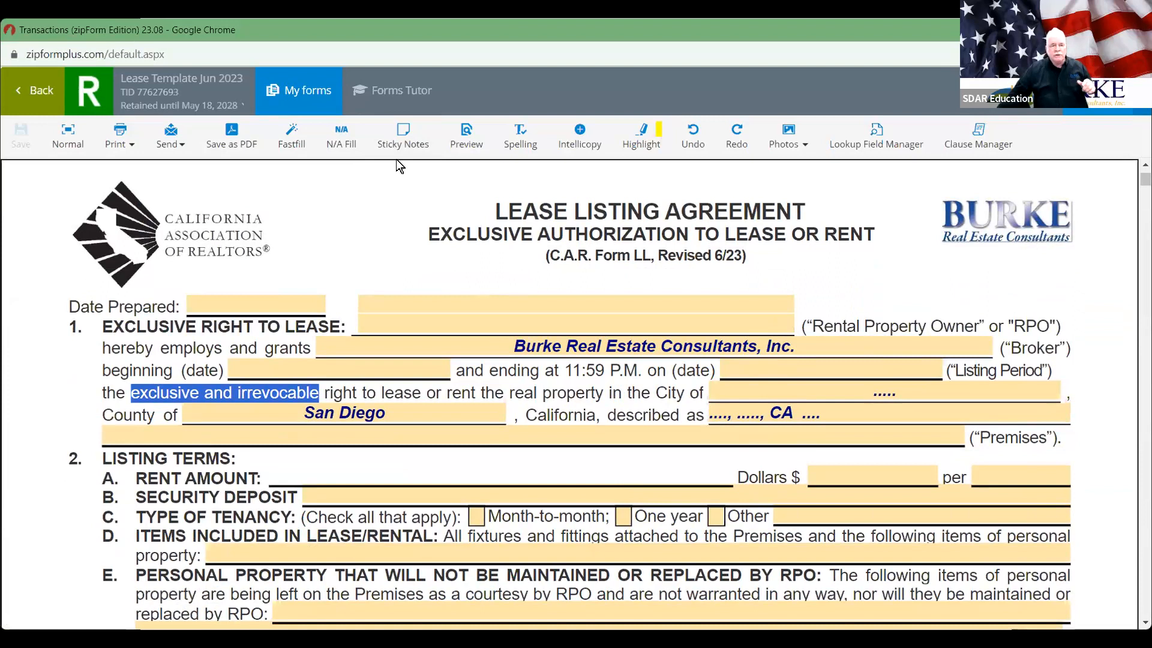
# - Open the template's Disclosure Regarding Real Estate Agency Relationship form and select the Civil Code section number 2079.13
pyautogui.click(294, 85)
pyautogui.click(475, 235)
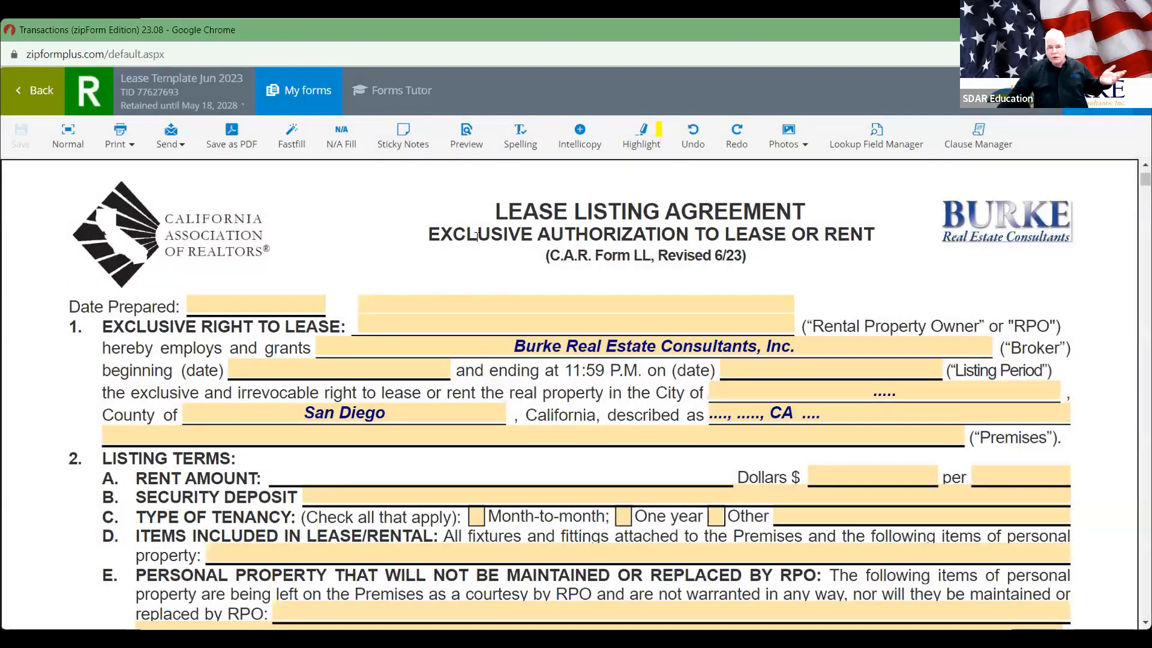
pyautogui.click(308, 95)
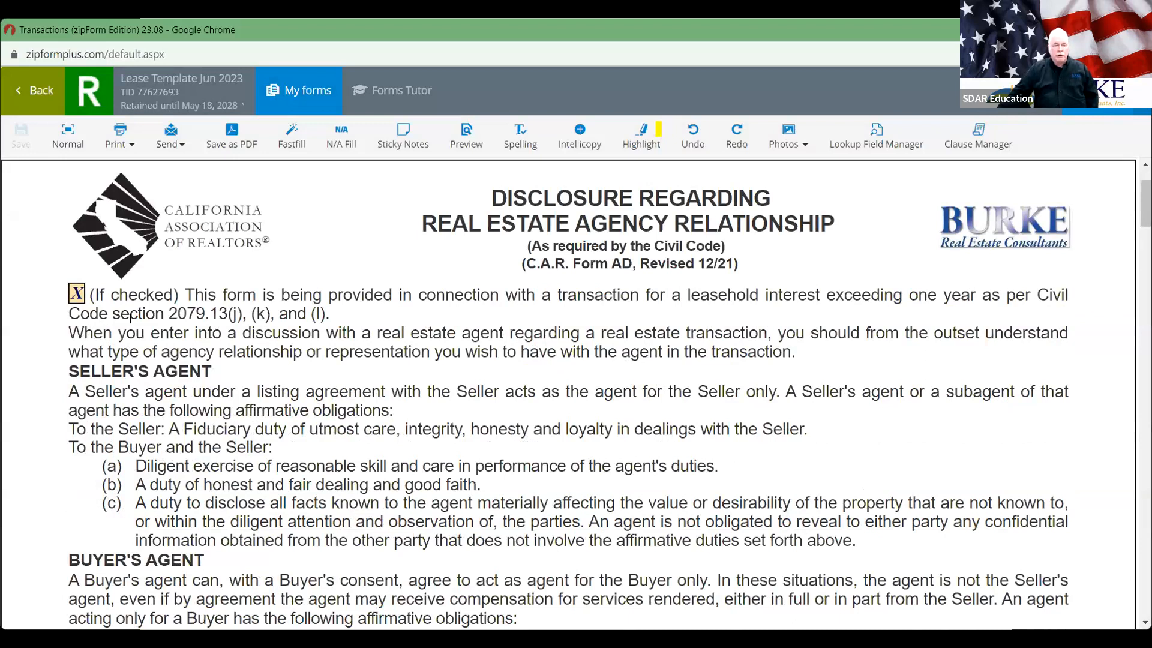
pyautogui.doubleClick(181, 313)
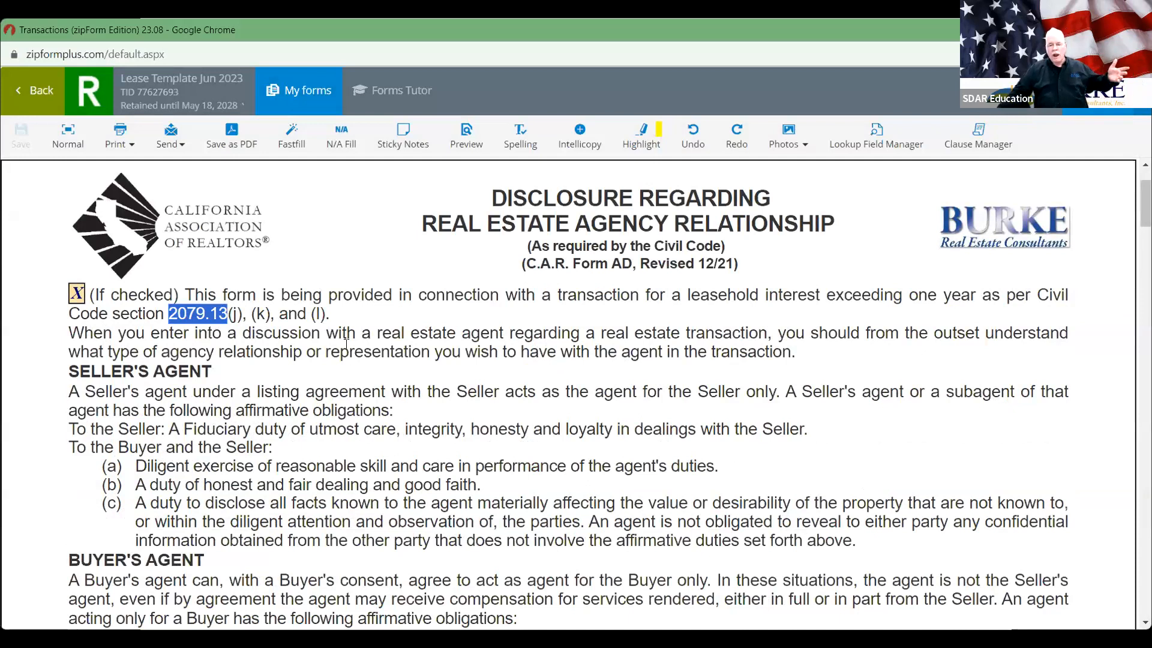
# - Return to the Lease Listing Agreement and examine paragraph 2, Listing Terms, selecting the word "and" in the items included clause
pyautogui.click(305, 96)
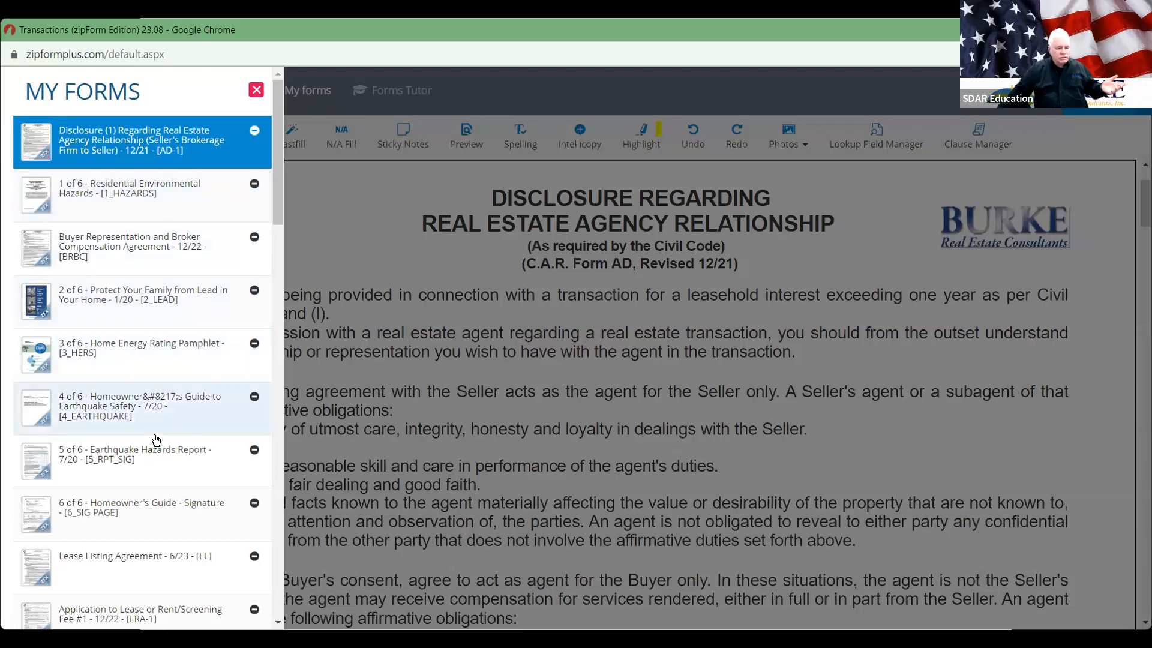
pyautogui.click(136, 549)
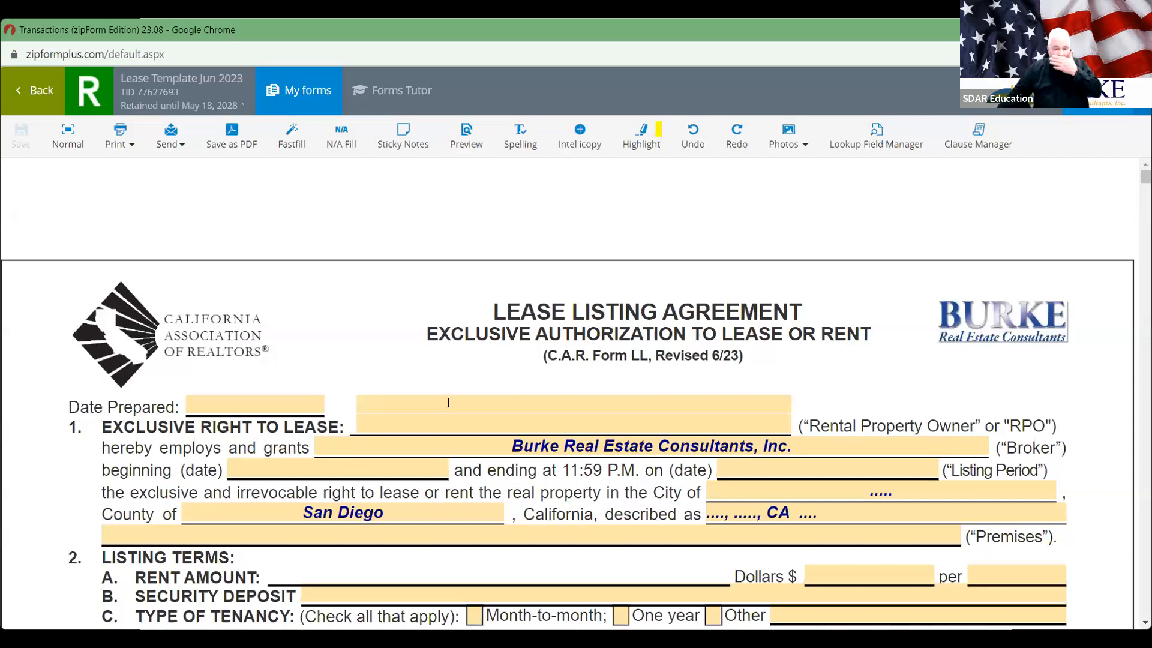
pyautogui.scroll(-3, 661, 293)
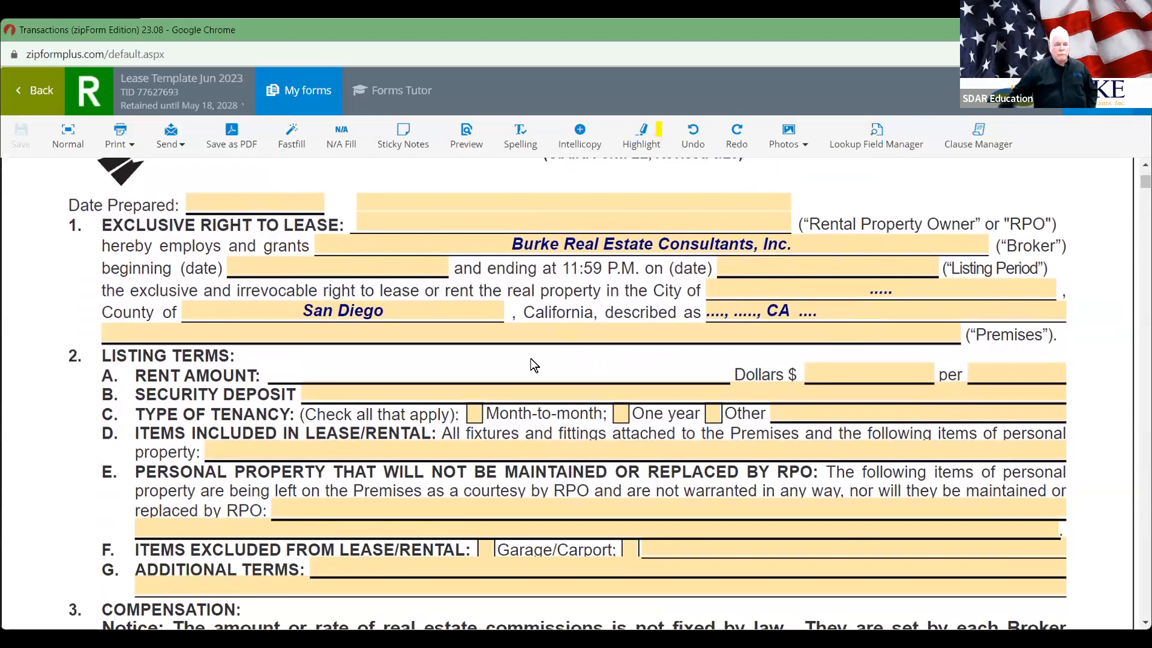
pyautogui.scroll(-2, 531, 358)
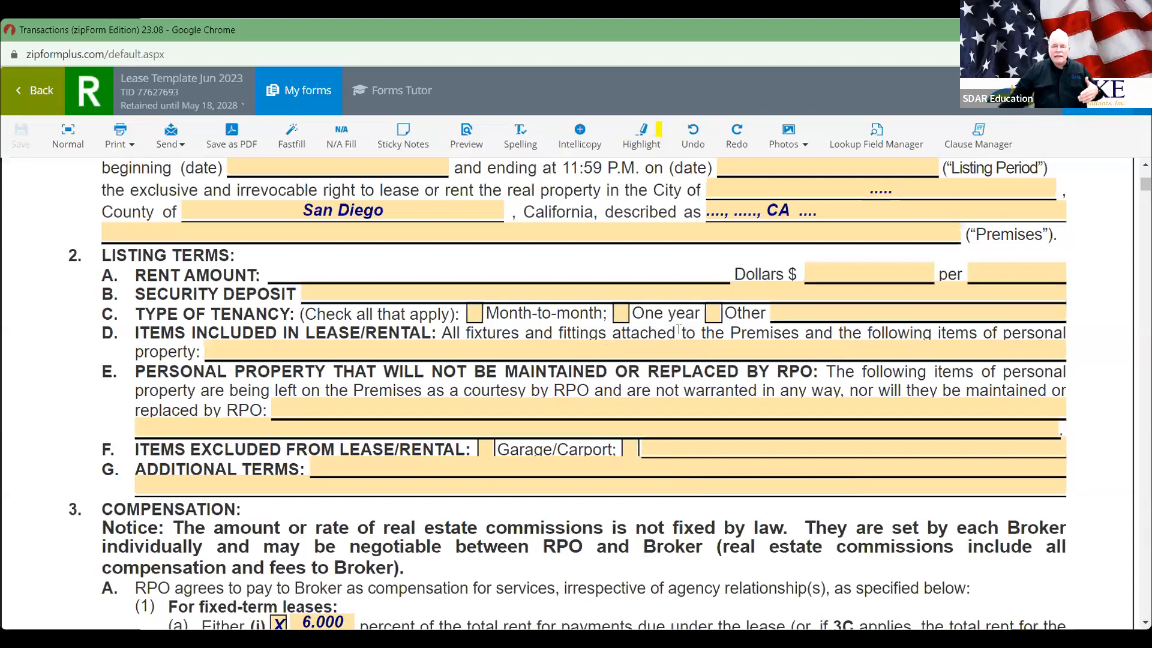
pyautogui.doubleClick(811, 332)
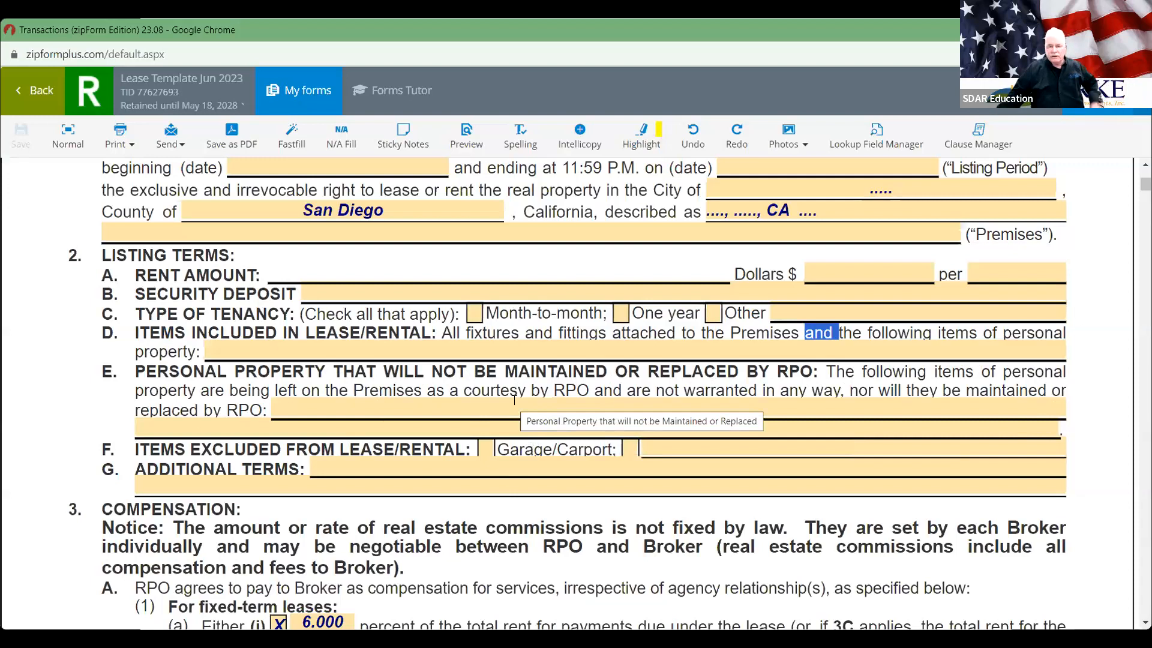
pyautogui.scroll(-5, 513, 400)
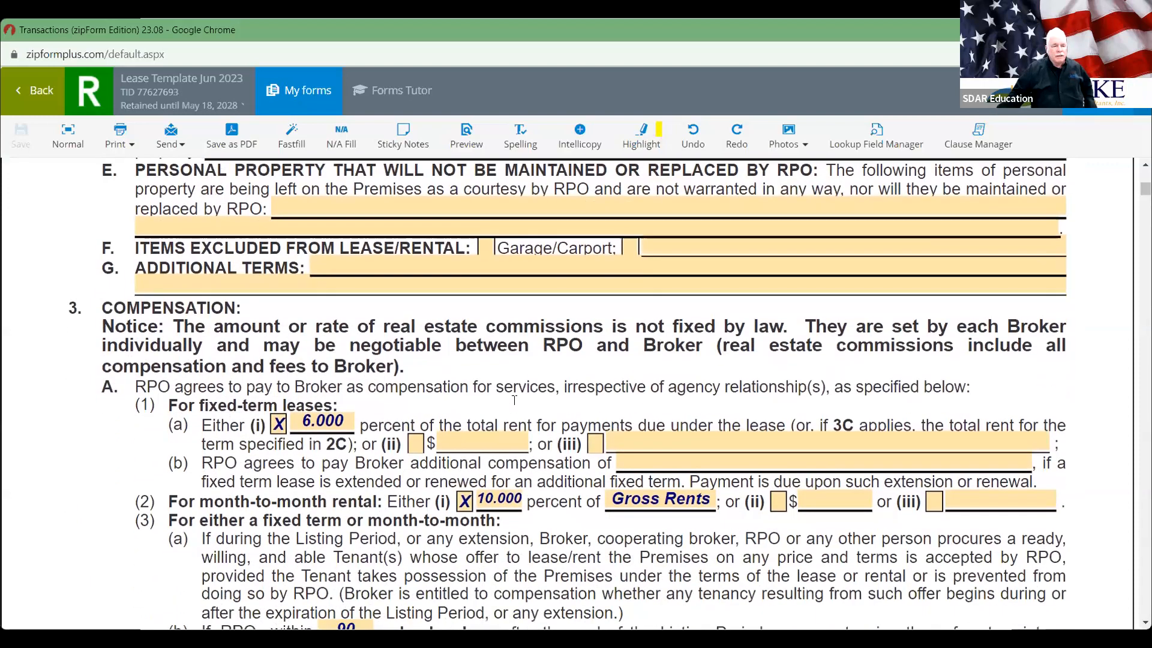
pyautogui.scroll(4, 600, 360)
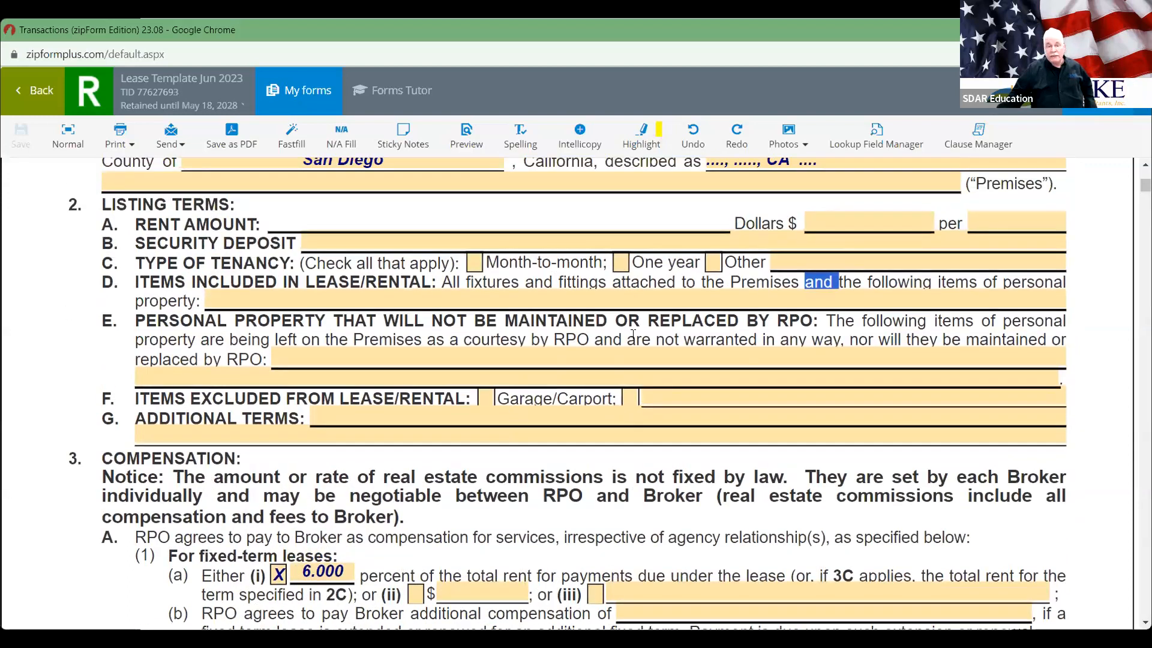
pyautogui.click(743, 331)
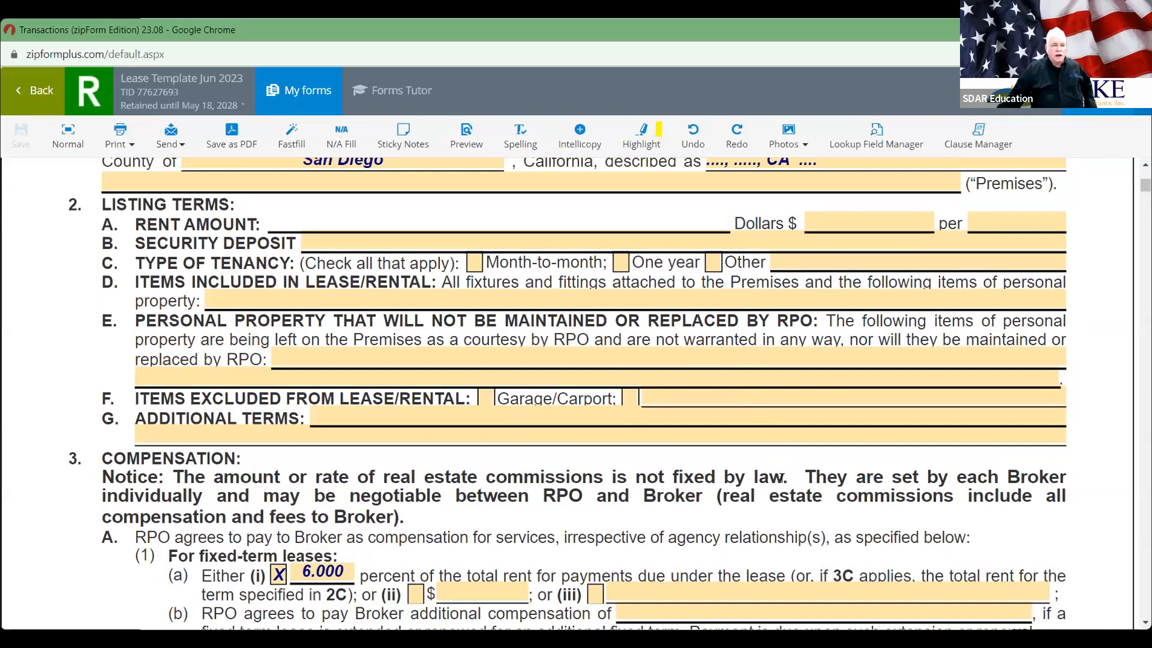
# - Examine the compensation notice and paragraph 3A, selecting the words "may", "commissions" and "irrespective" in turn
pyautogui.scroll(-3, 782, 477)
pyautogui.scroll(-1, 781, 477)
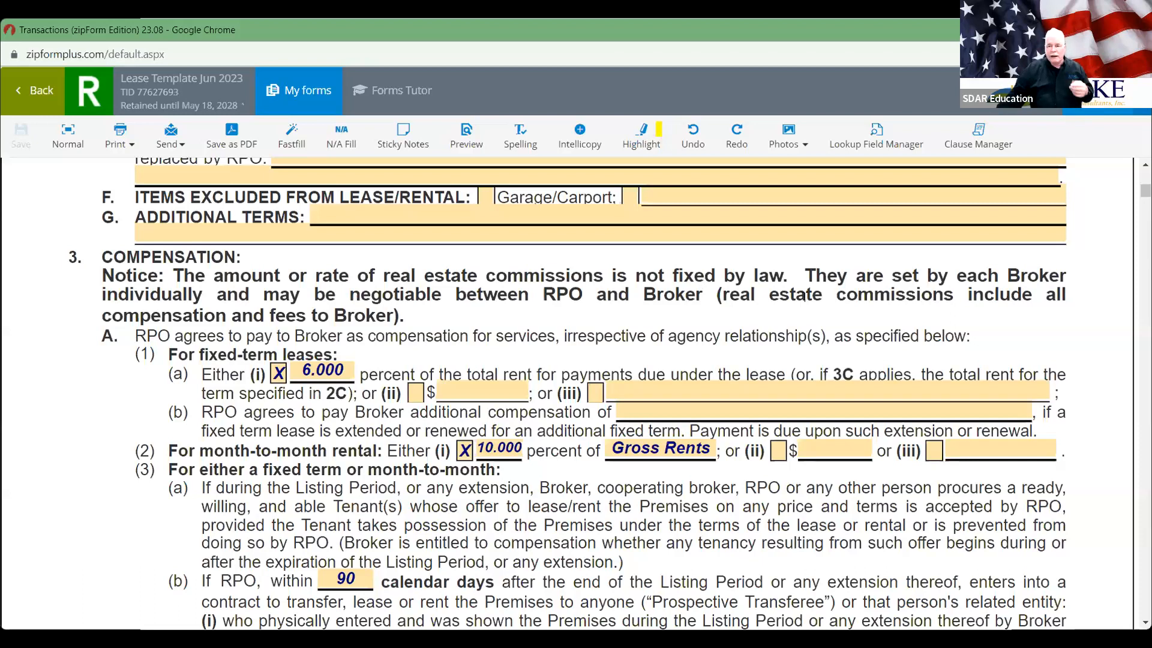
pyautogui.doubleClick(280, 296)
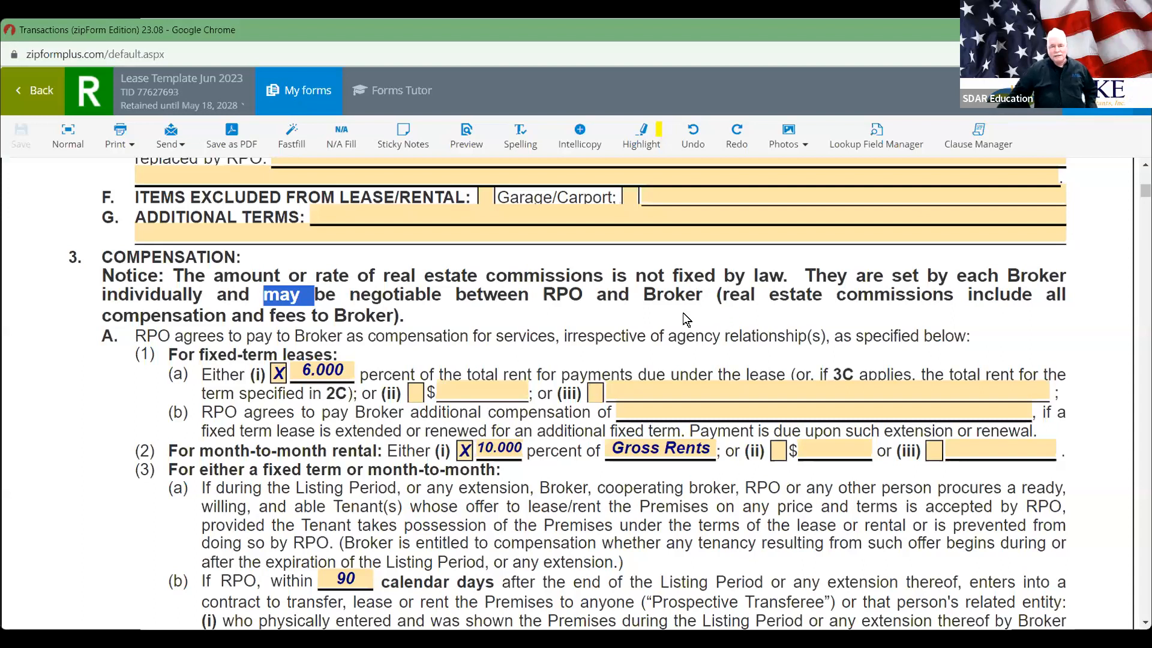
pyautogui.doubleClick(910, 291)
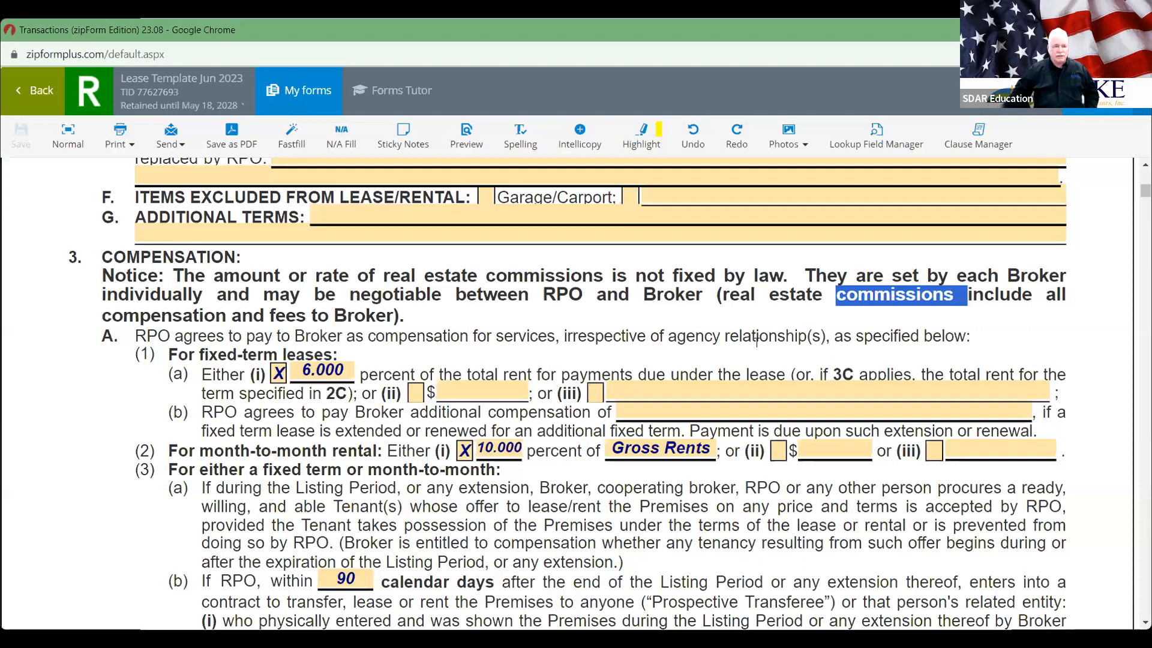
pyautogui.scroll(-1, 665, 451)
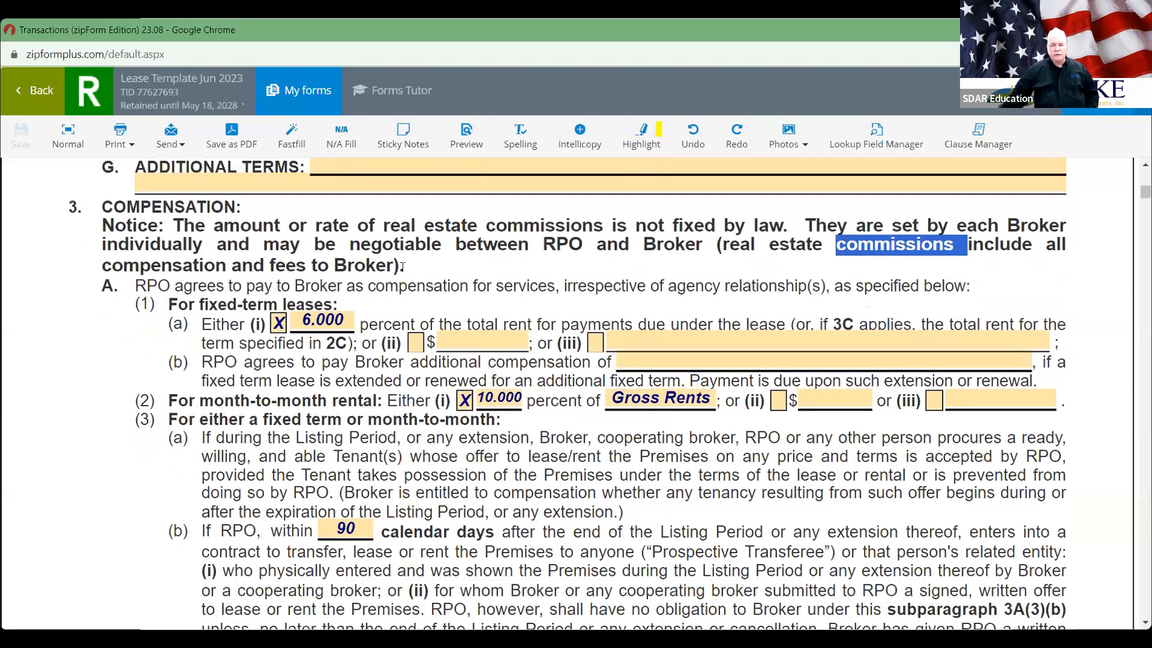
pyautogui.doubleClick(598, 287)
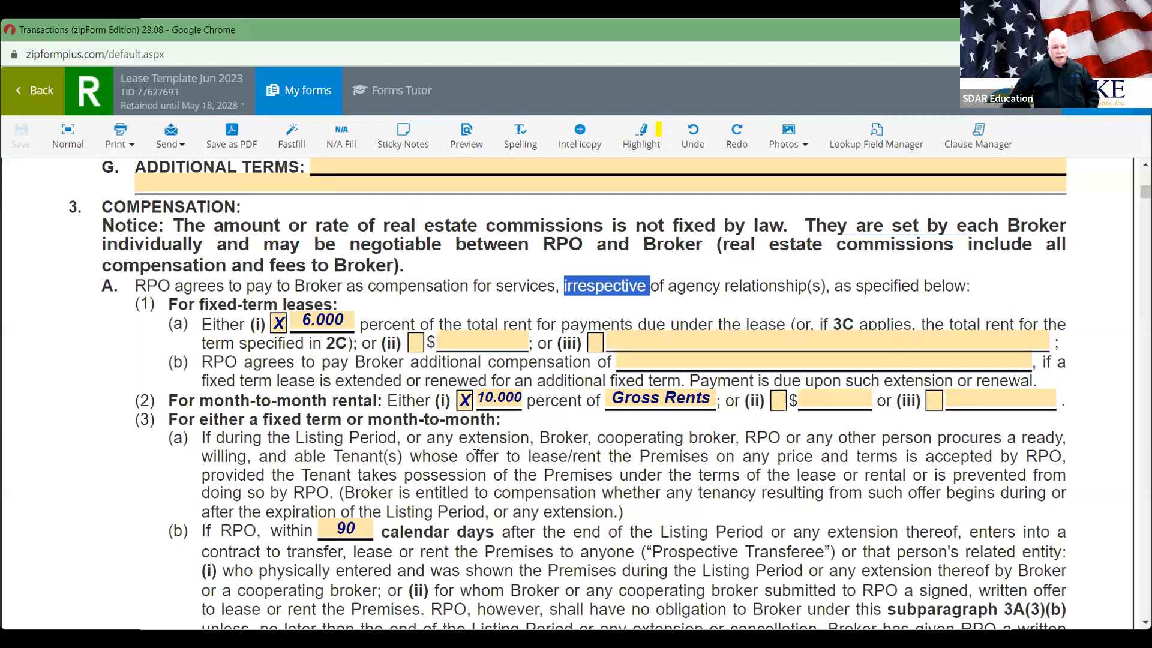
# - Examine the compensation terms from paragraph 3A(3) through 3E, selecting "withdrawn" and "rented" in clause (c)
pyautogui.scroll(-3, 478, 453)
pyautogui.scroll(-1, 476, 454)
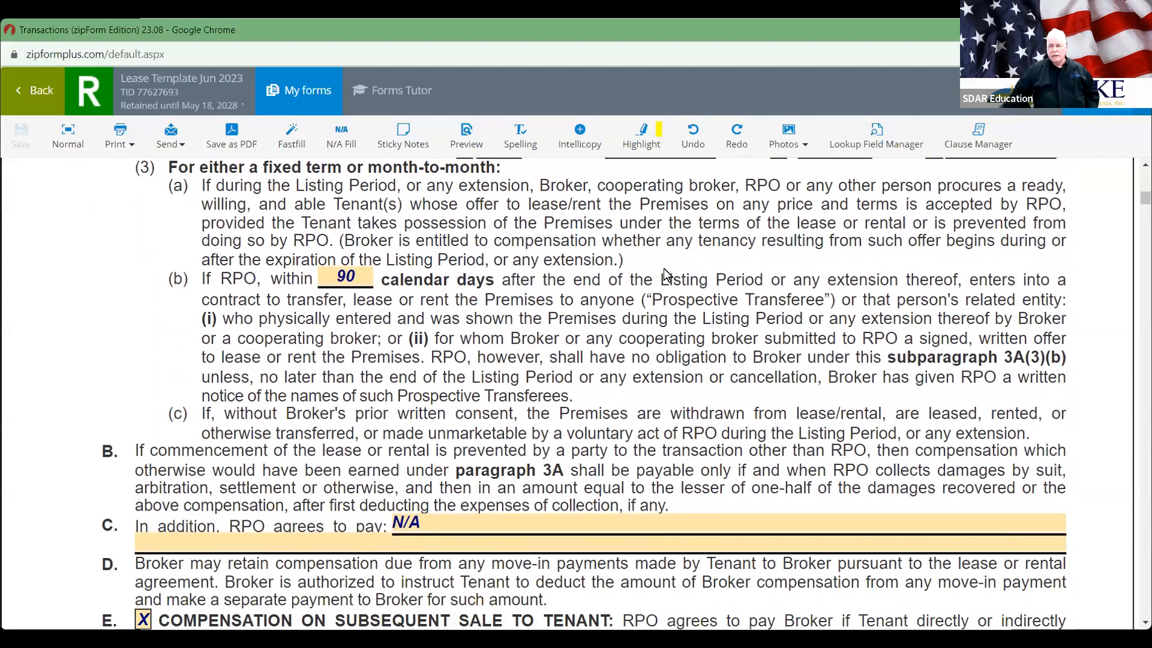
pyautogui.scroll(-3, 655, 257)
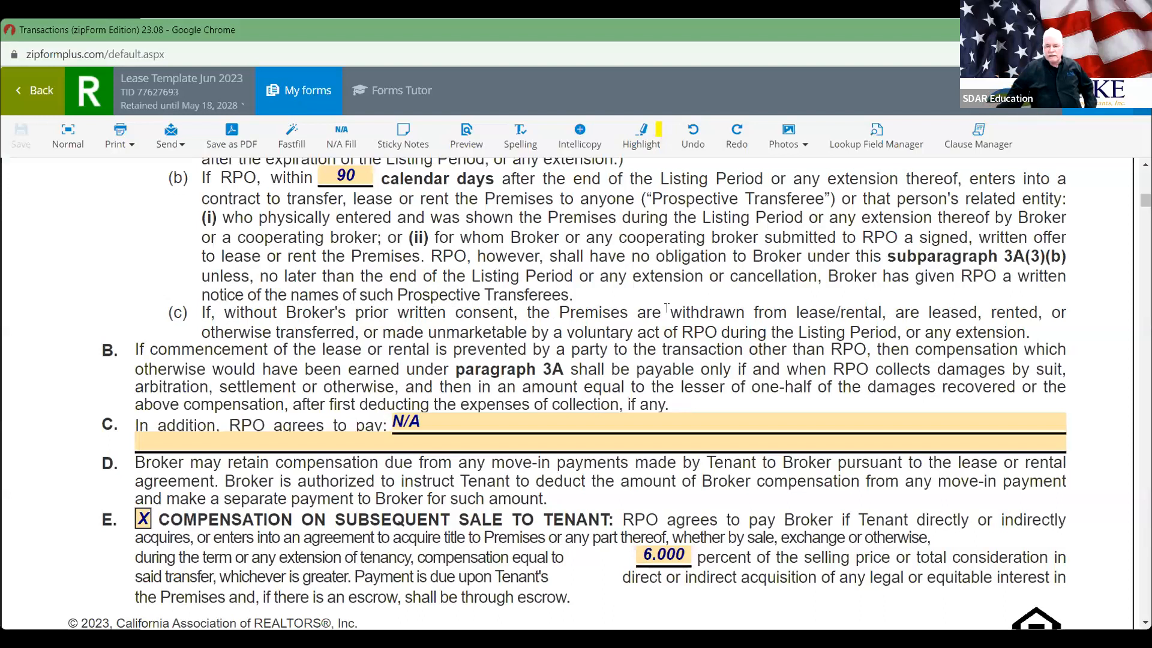
pyautogui.doubleClick(706, 312)
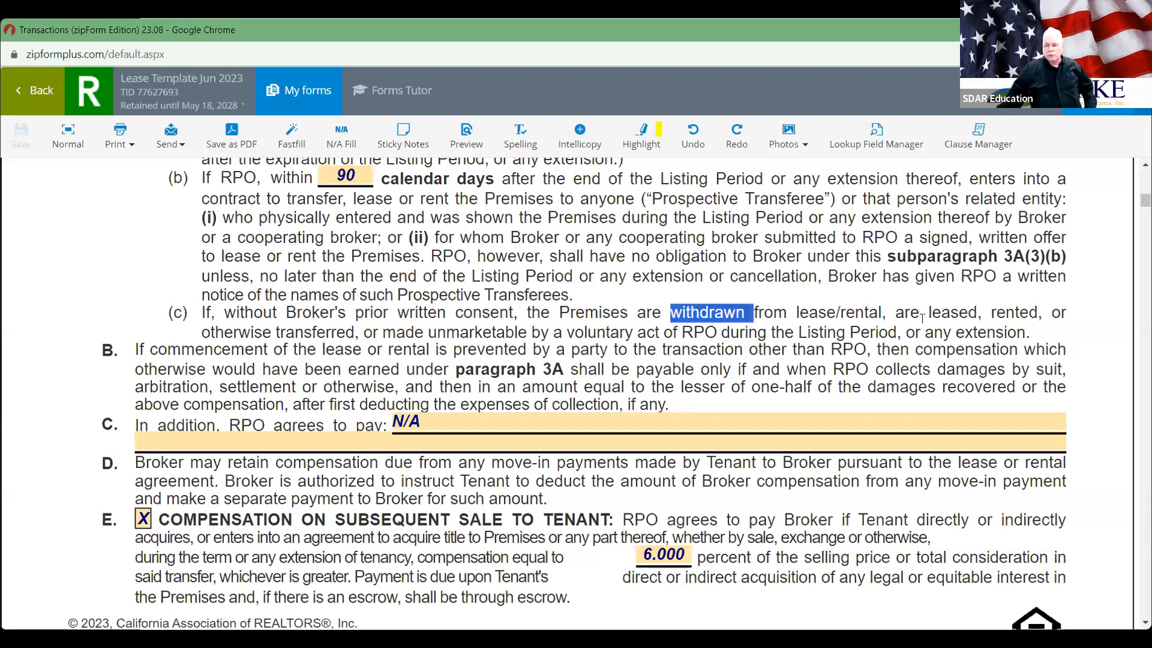
pyautogui.click(947, 309)
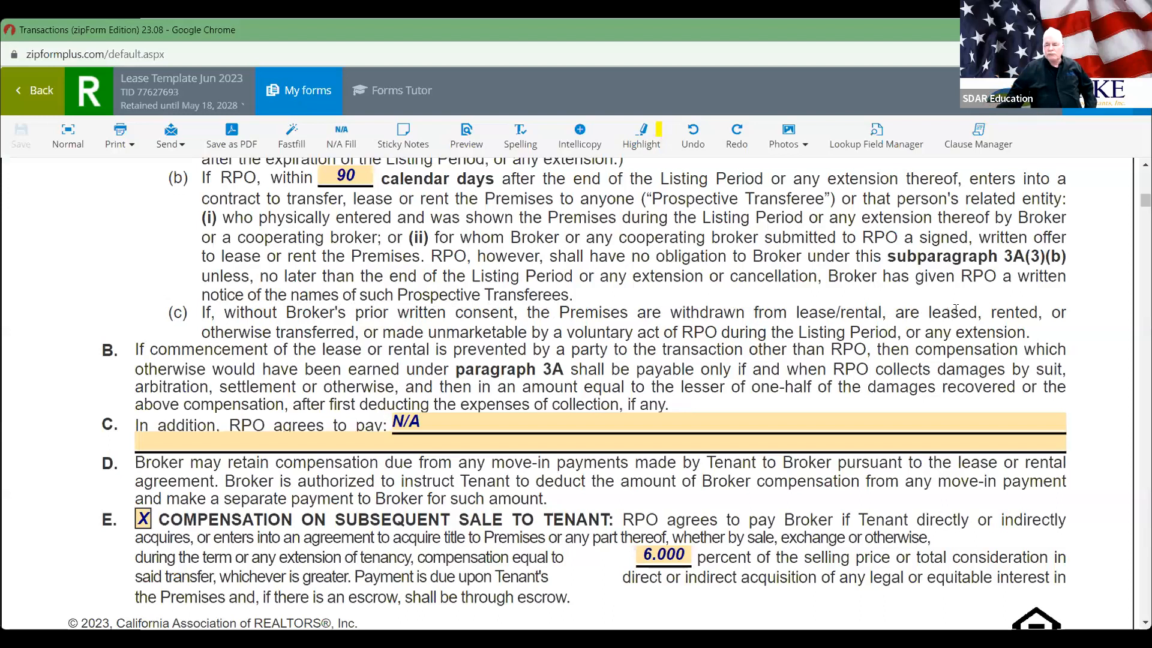
pyautogui.doubleClick(1017, 309)
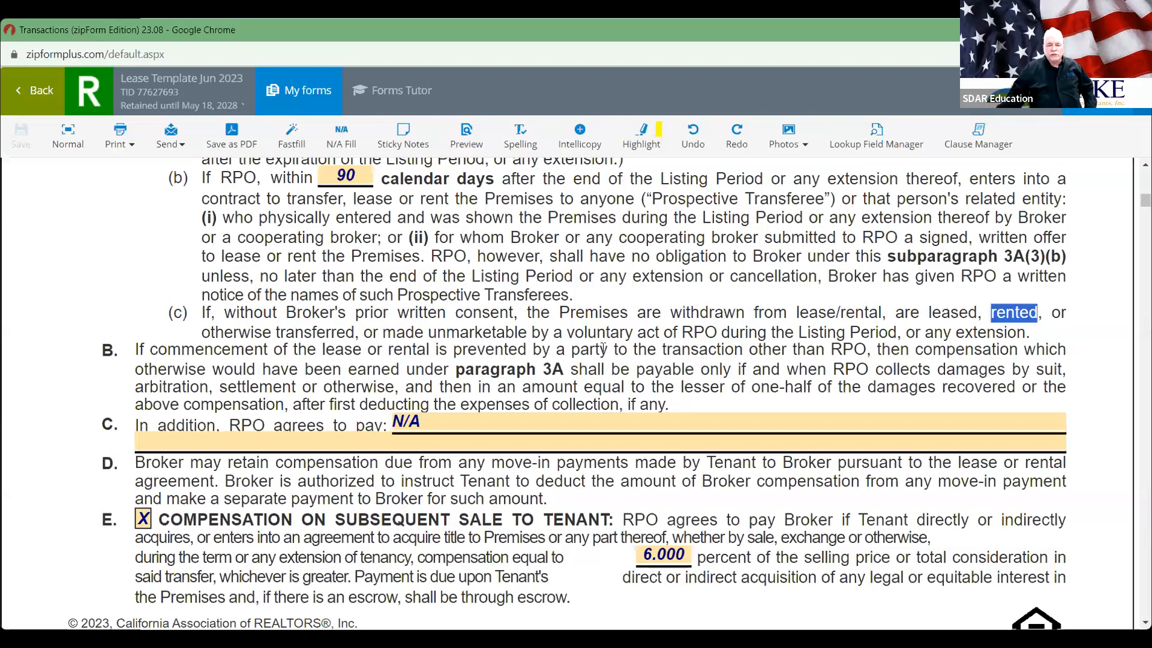
# - Select the word "unmarketable" in clause 3A(3)(c) and recheck the compensation terms of paragraph 3
pyautogui.click(471, 328)
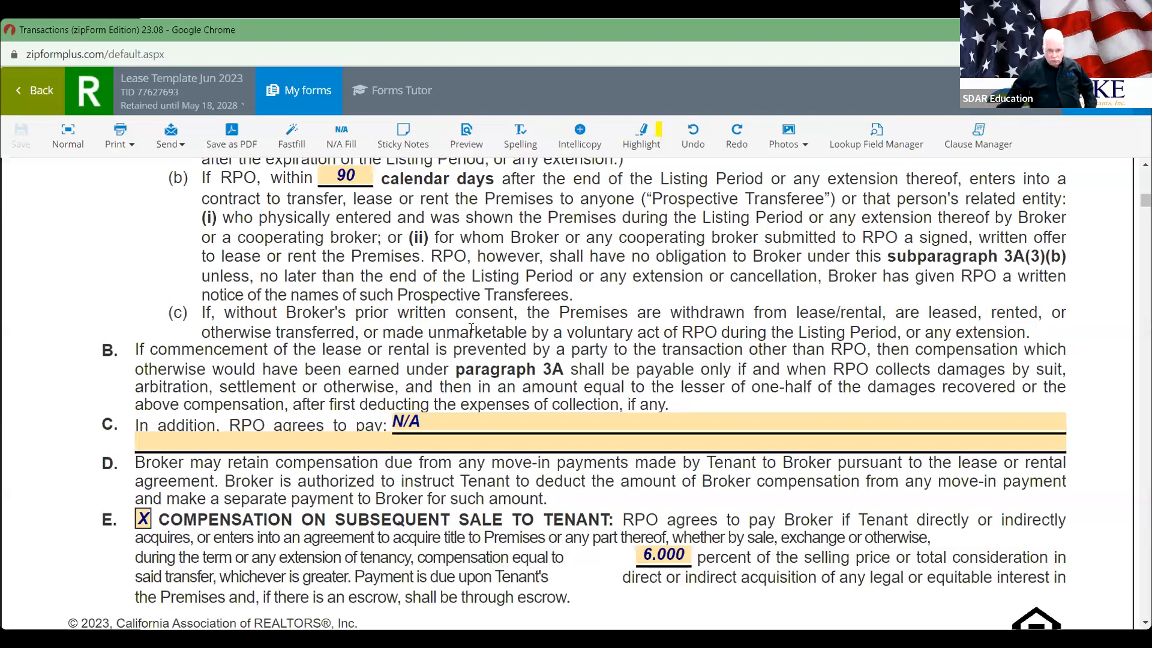
pyautogui.doubleClick(471, 329)
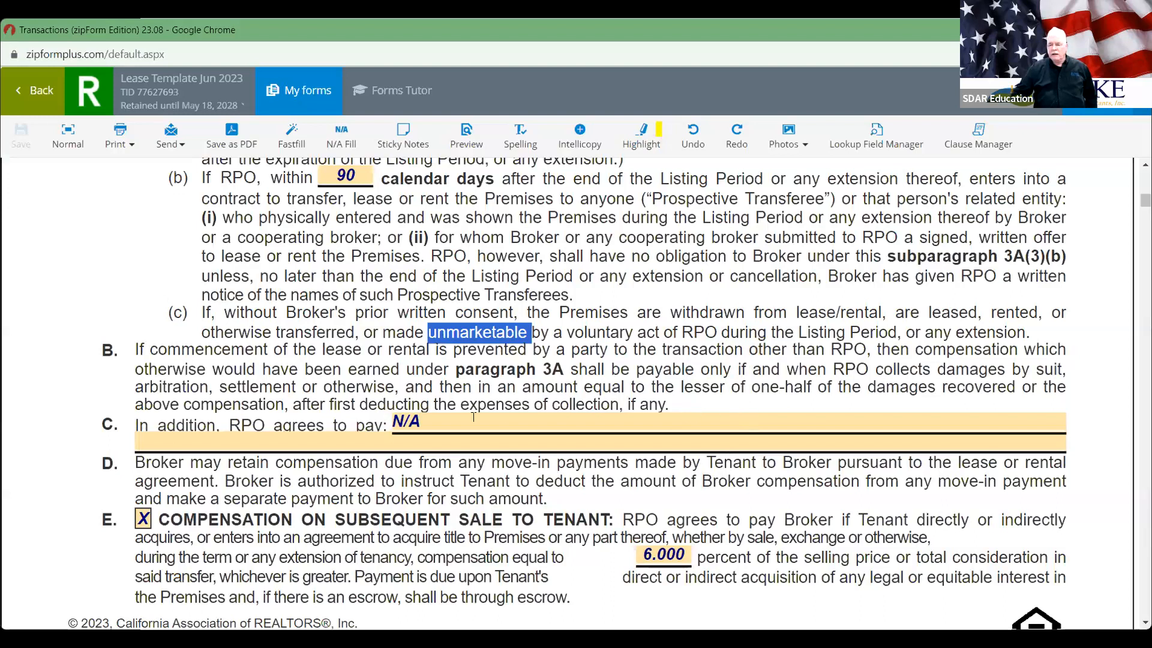
pyautogui.scroll(-3, 375, 420)
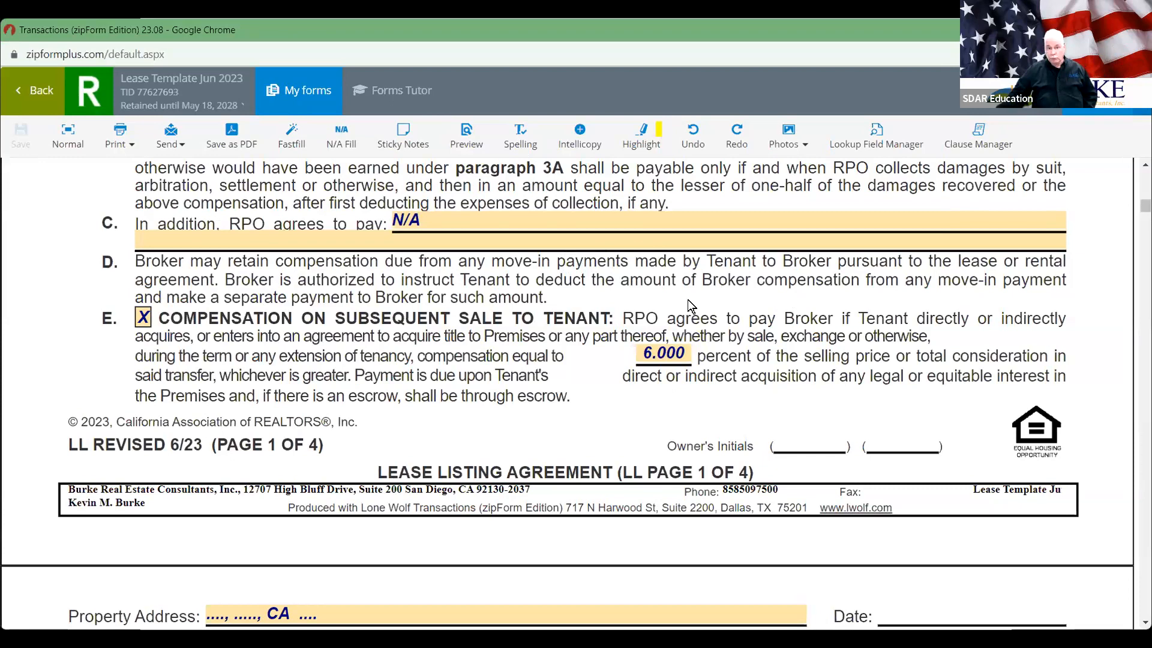
pyautogui.scroll(10, 687, 300)
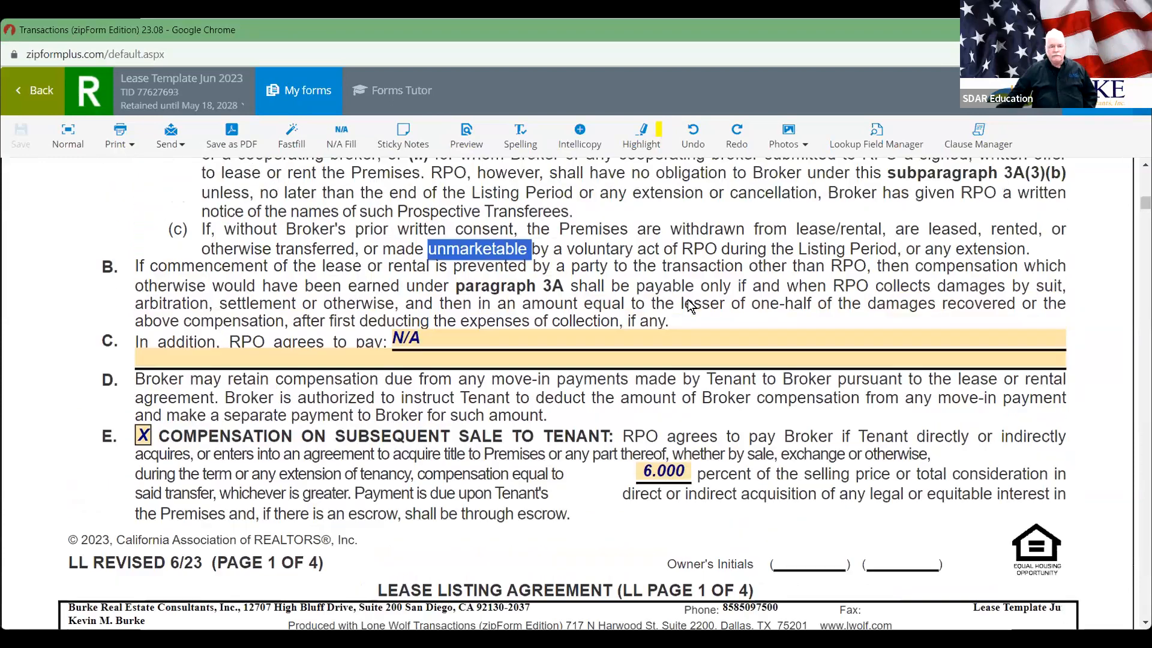
pyautogui.scroll(1, 515, 279)
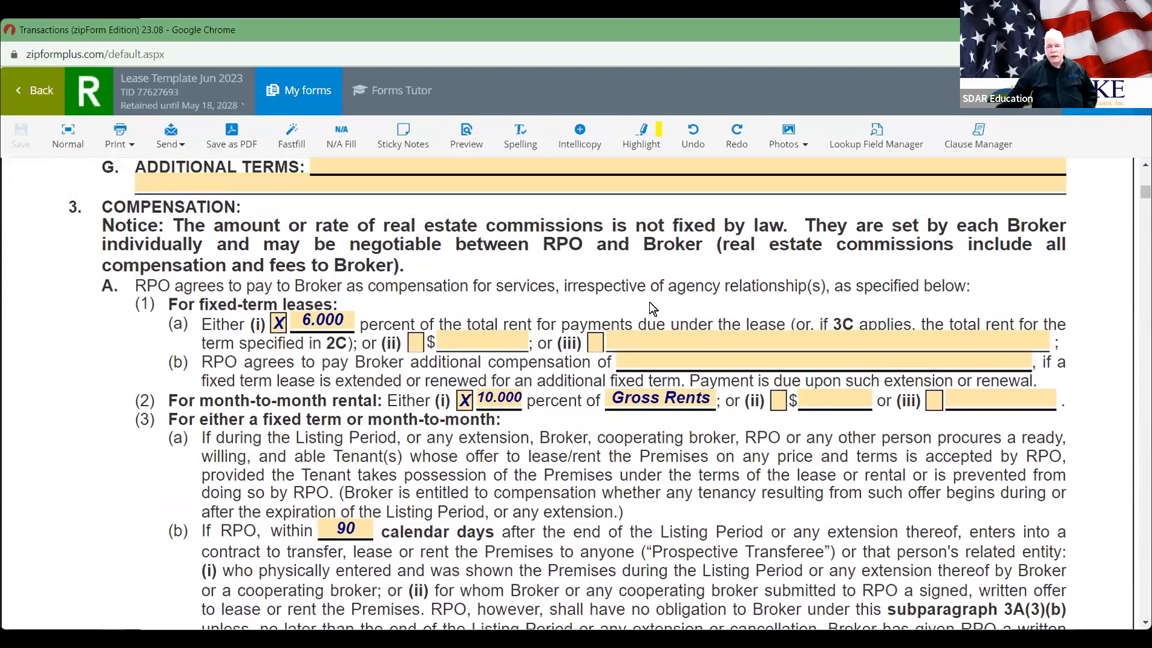
# - Examine the broker compensation terms in paragraphs 3E through 3G, selecting "RPO warrants" in clause 3G(1)
pyautogui.scroll(-2, 647, 300)
pyautogui.scroll(-10, 648, 301)
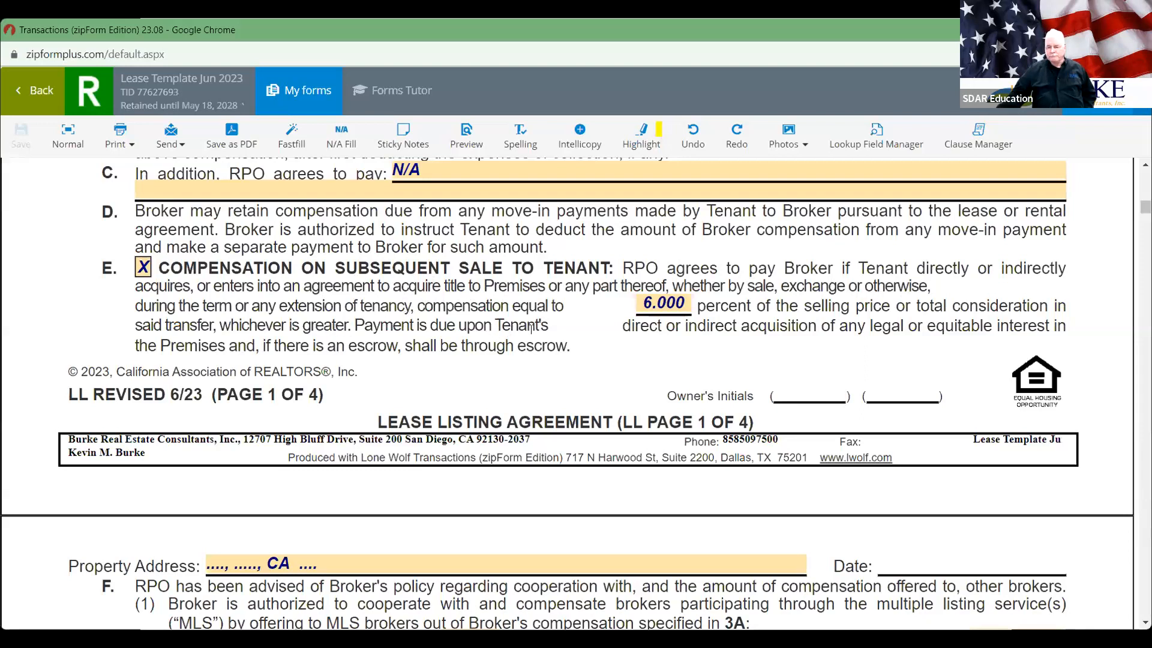
pyautogui.scroll(-6, 531, 328)
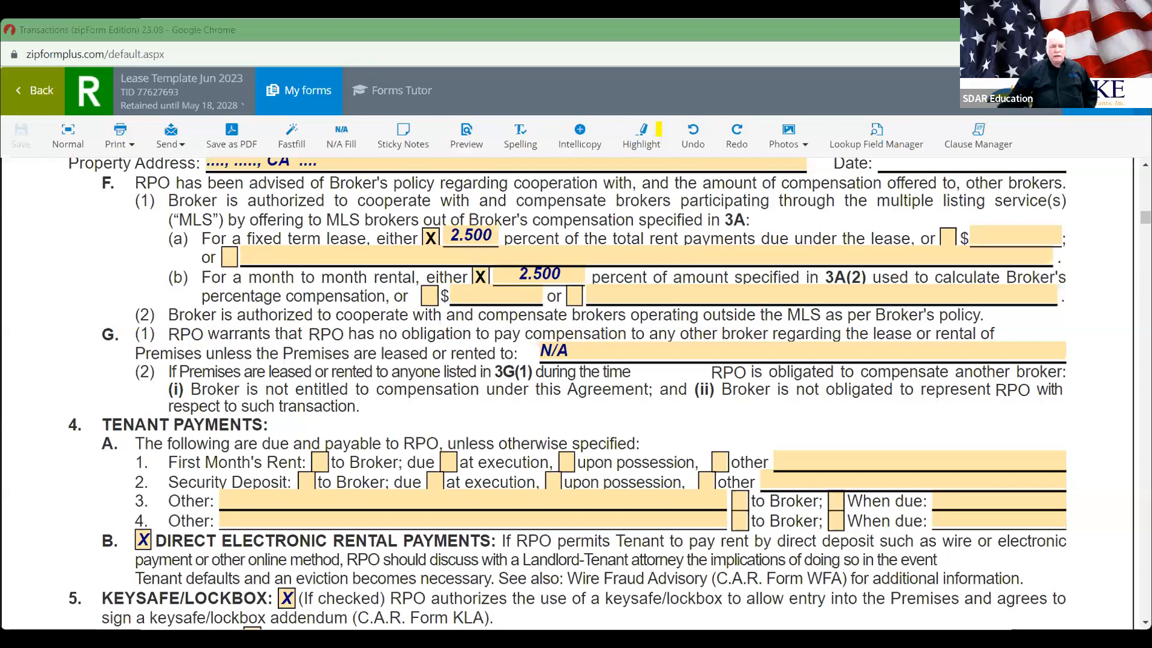
pyautogui.doubleClick(249, 335)
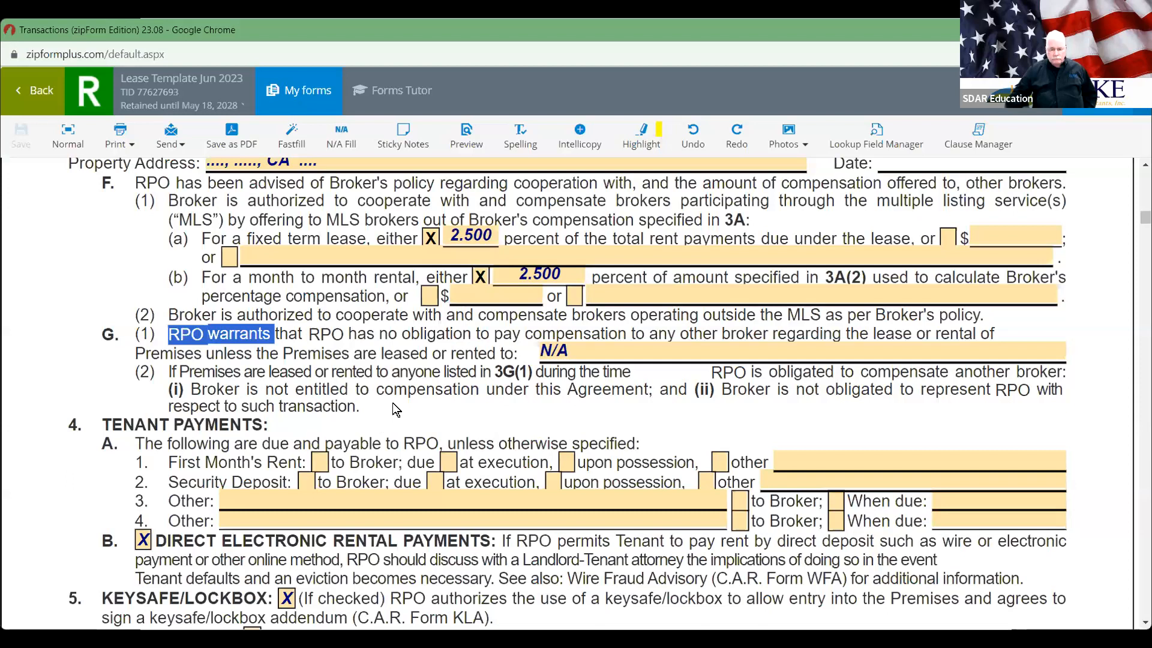
# - Examine paragraph 4, Tenant Payments, selecting "Landlord-Tenant attorney" in the direct electronic rental payments clause
pyautogui.scroll(-3, 394, 403)
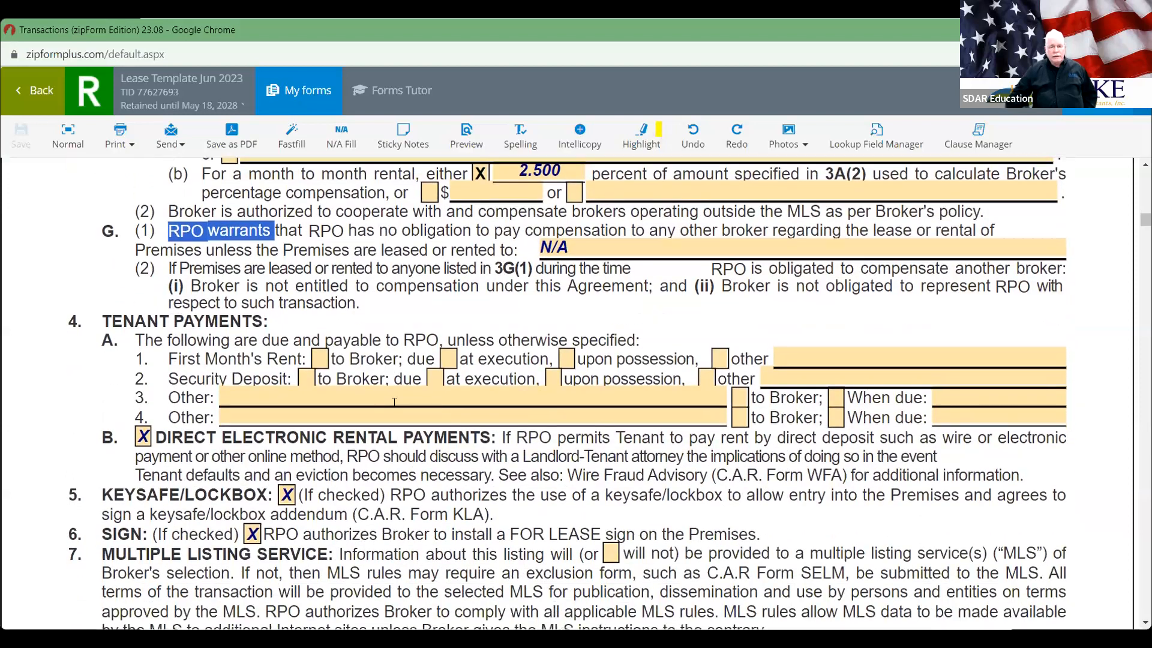
pyautogui.scroll(-1, 393, 401)
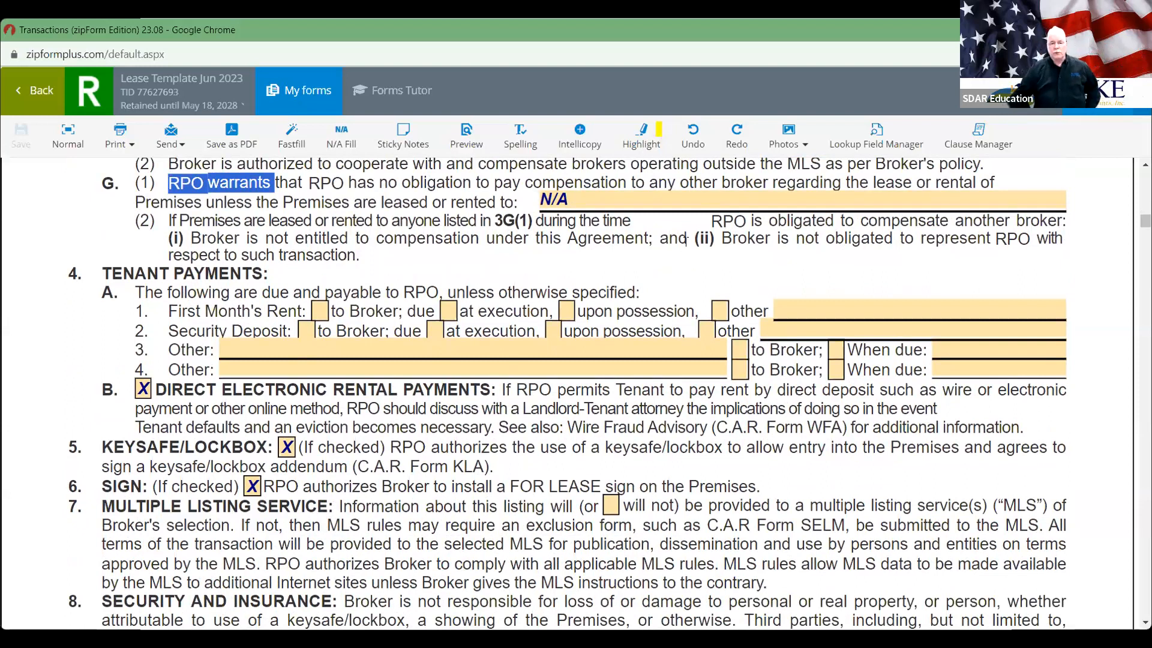
pyautogui.scroll(-3, 656, 310)
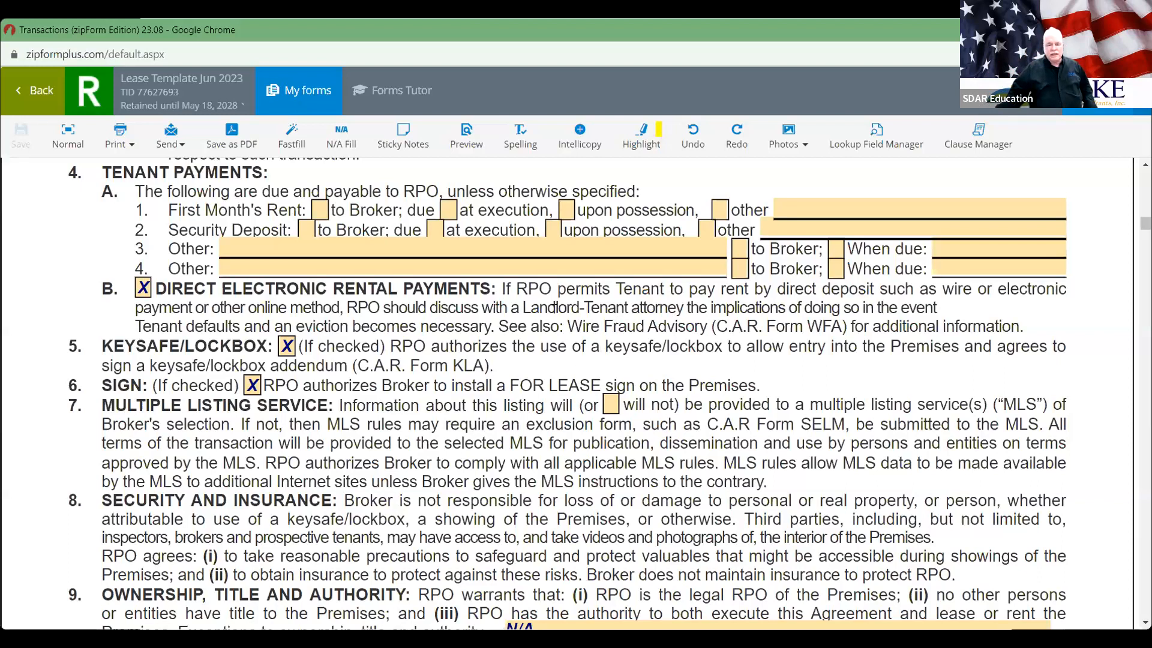
pyautogui.moveTo(523, 306); pyautogui.dragTo(684, 308)
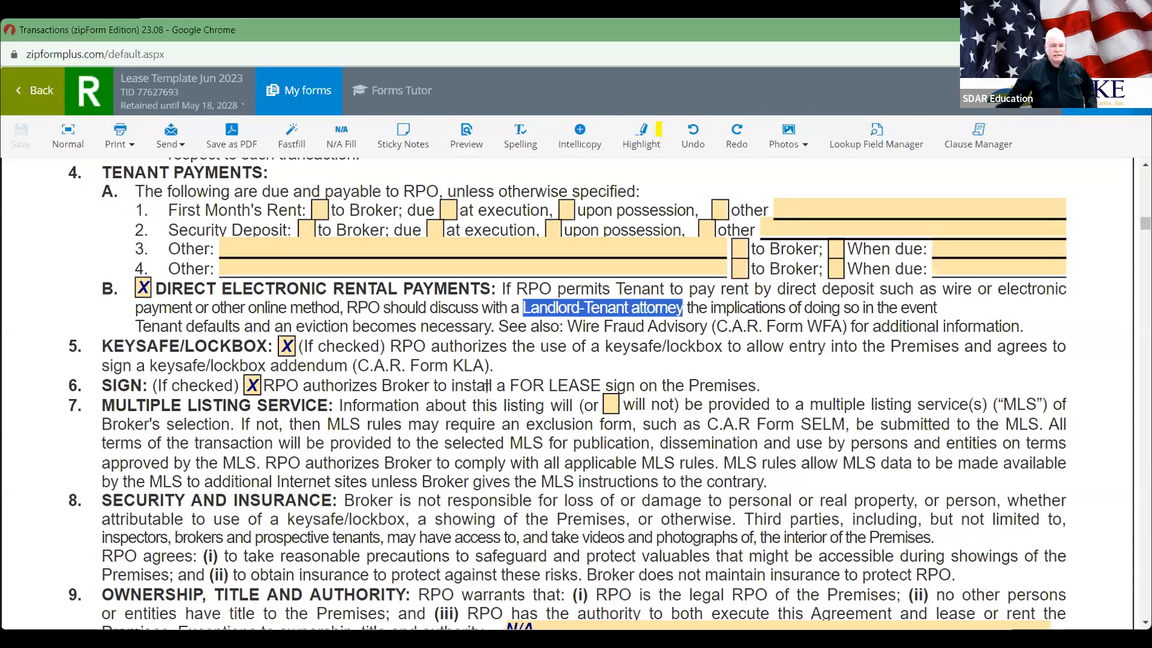
# - Examine paragraphs 5 through 9, from Keysafe/Lockbox to Ownership, Title and Authority, selecting the form code "KLA" in paragraph 5
pyautogui.scroll(-3, 488, 386)
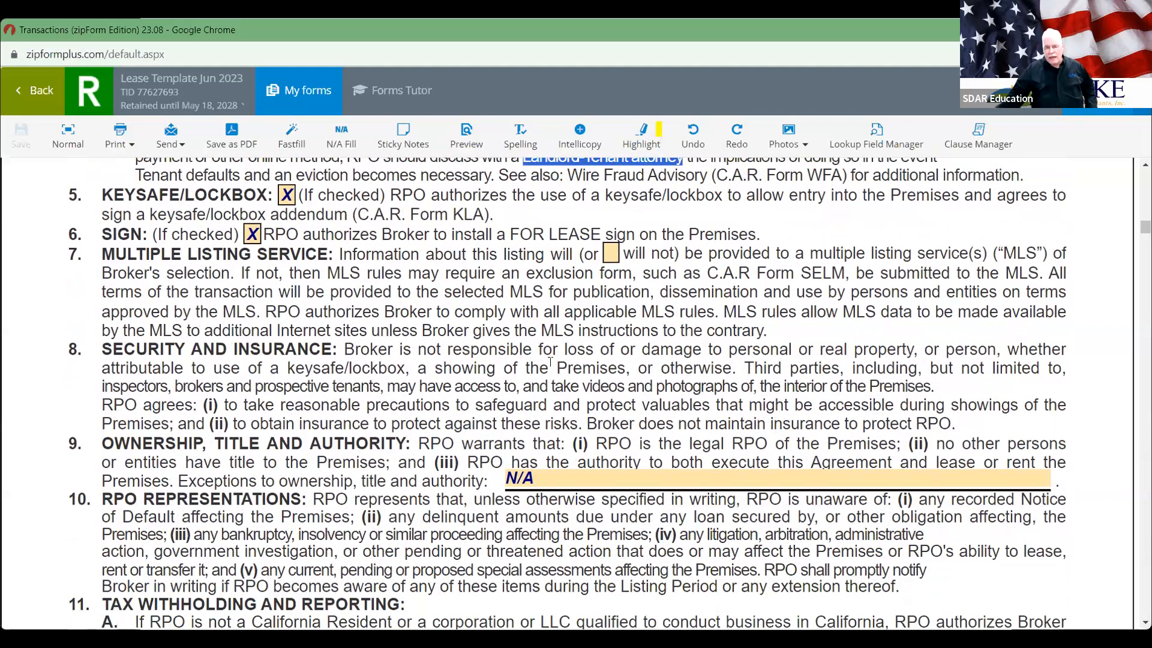
pyautogui.doubleClick(474, 214)
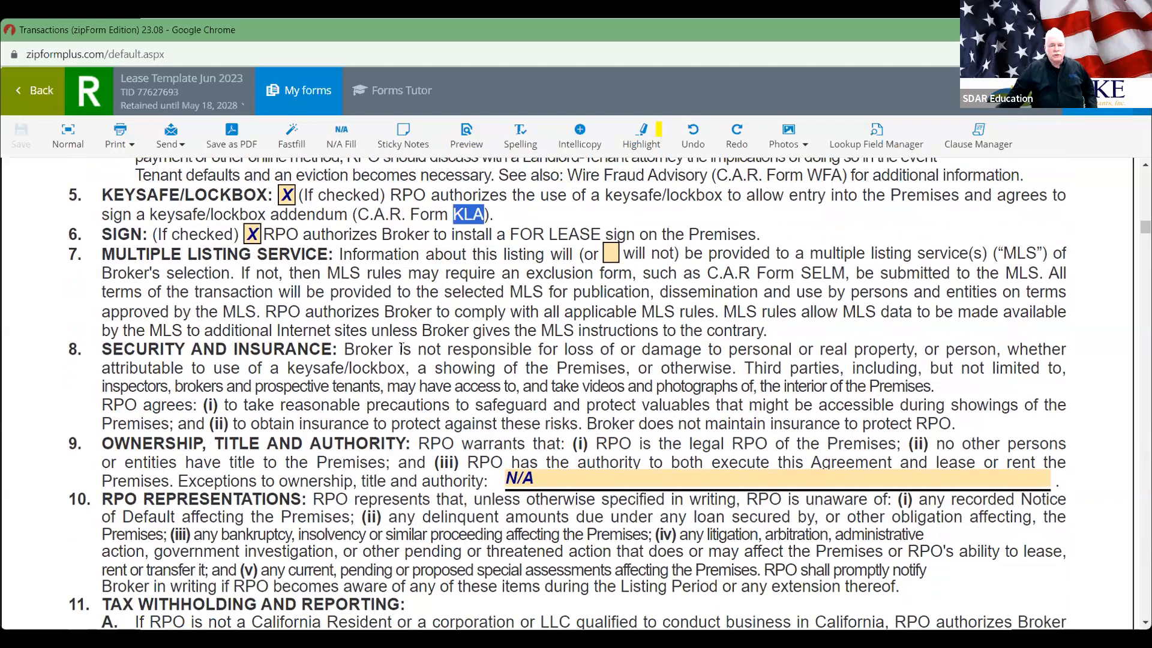
pyautogui.scroll(-2, 480, 324)
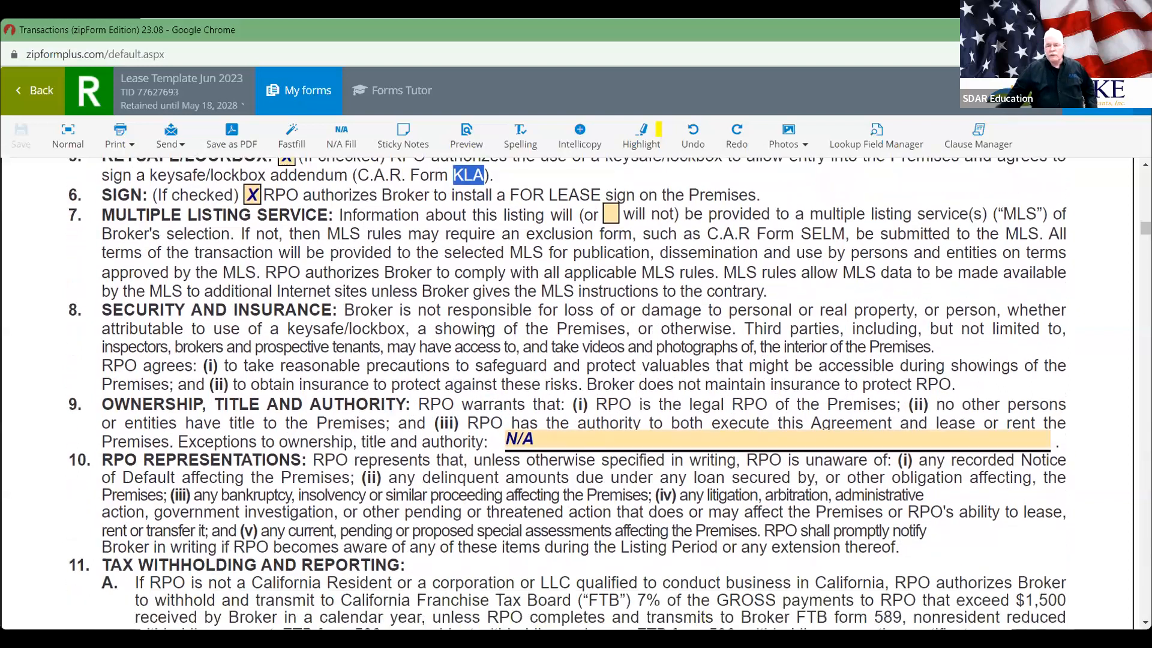
pyautogui.scroll(-1, 485, 339)
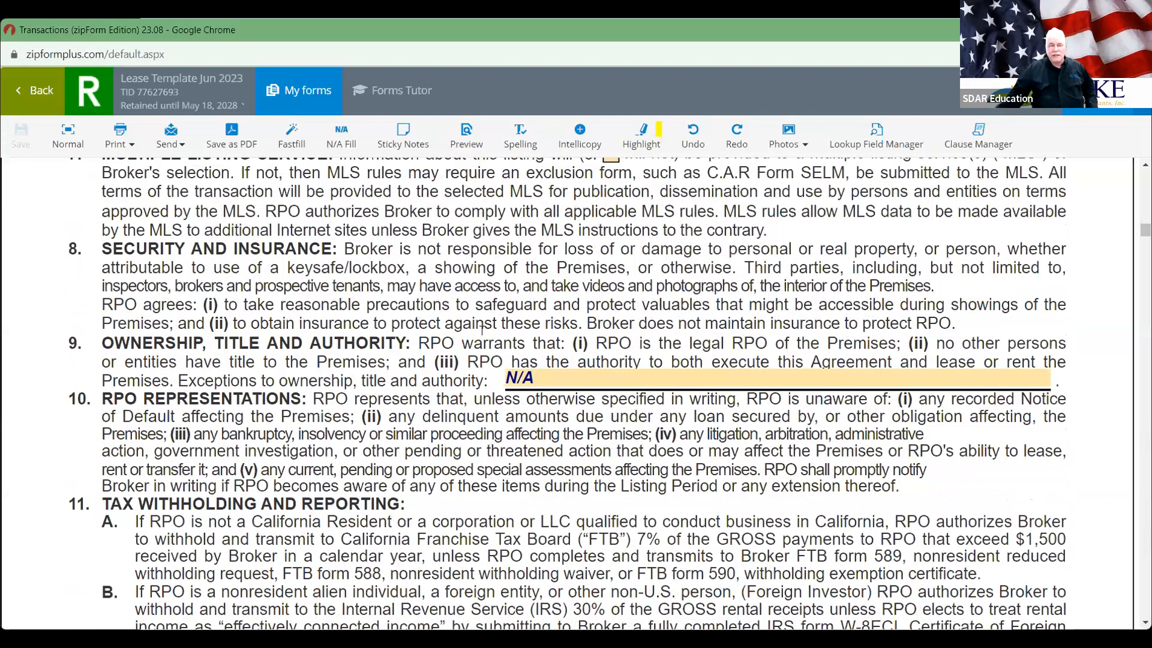
pyautogui.scroll(2, 481, 329)
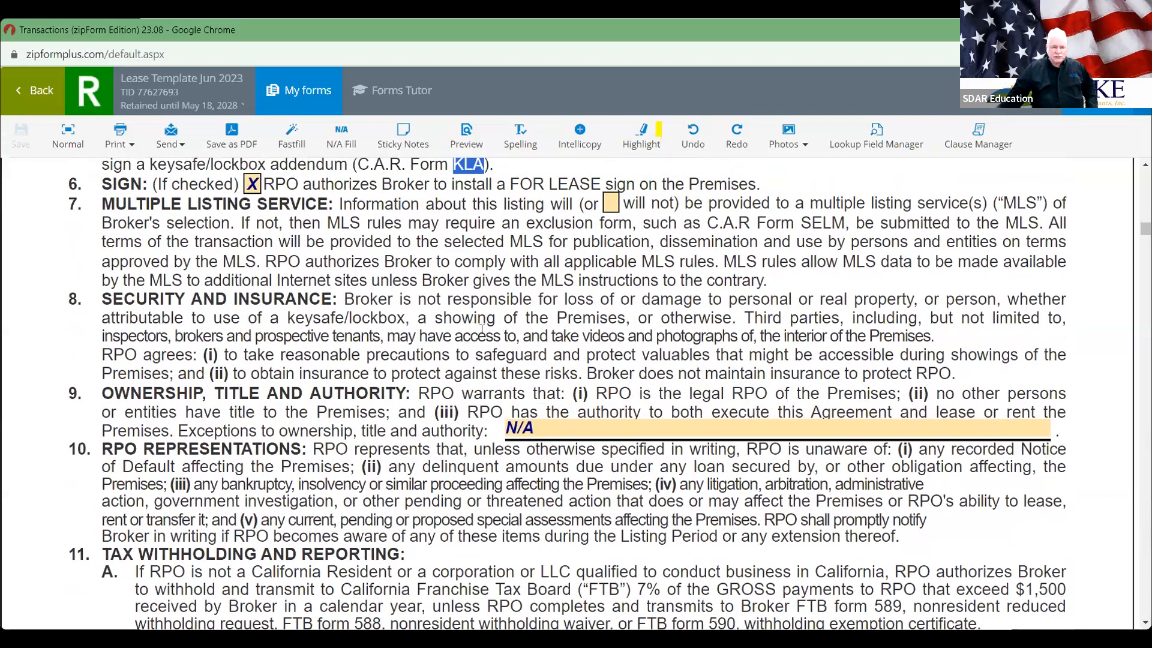
pyautogui.scroll(-2, 482, 329)
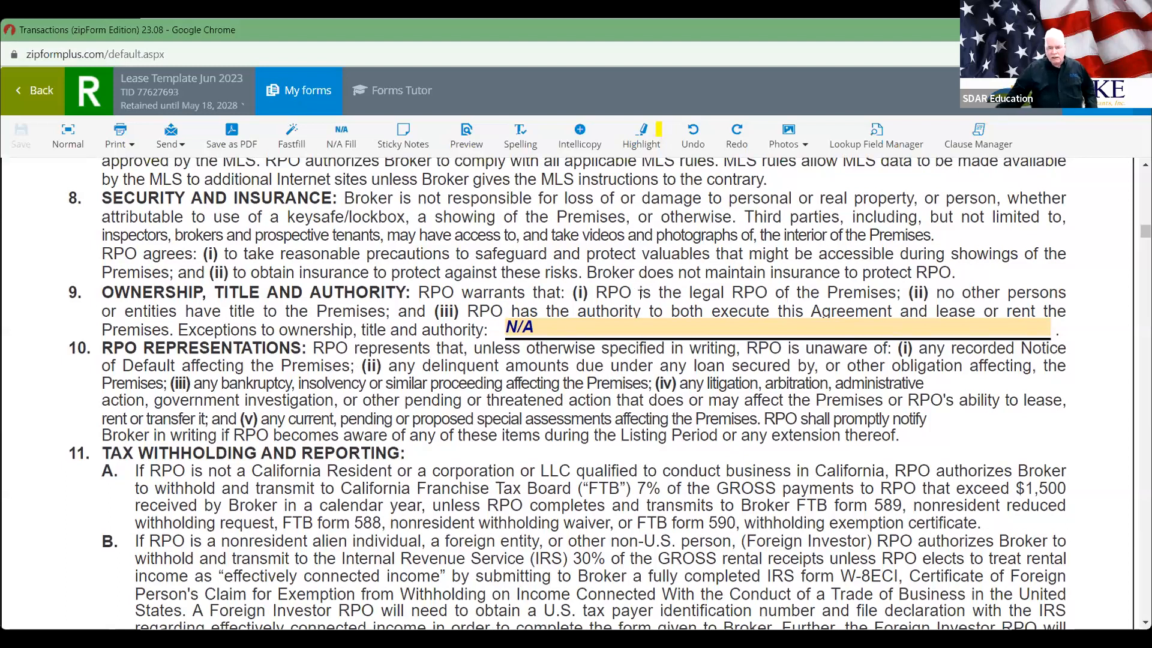
# - Examine paragraph 10, RPO Representations, and paragraph 11, Tax Withholding and Reporting
pyautogui.scroll(-3, 607, 403)
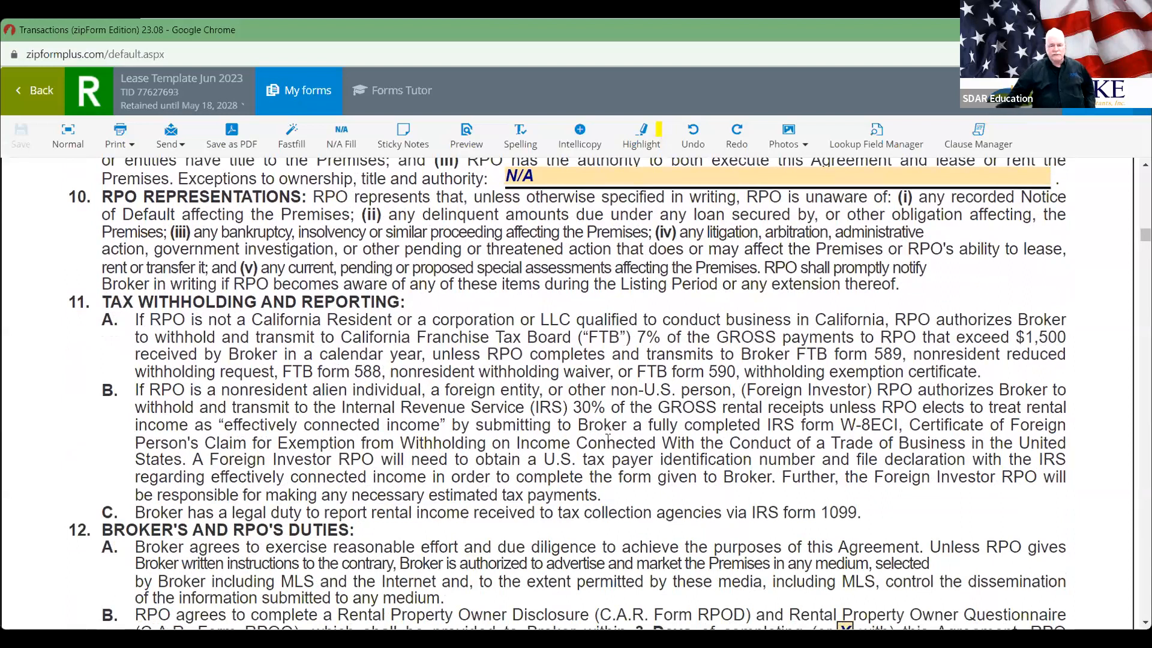
pyautogui.scroll(-2, 608, 437)
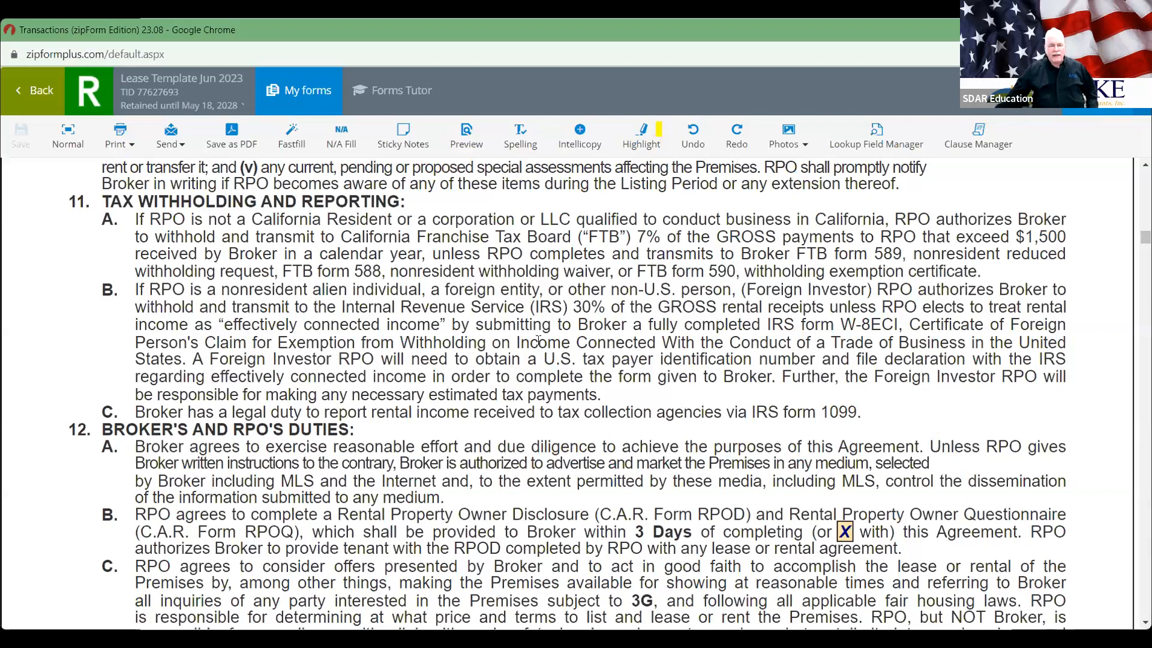
pyautogui.scroll(-2, 538, 337)
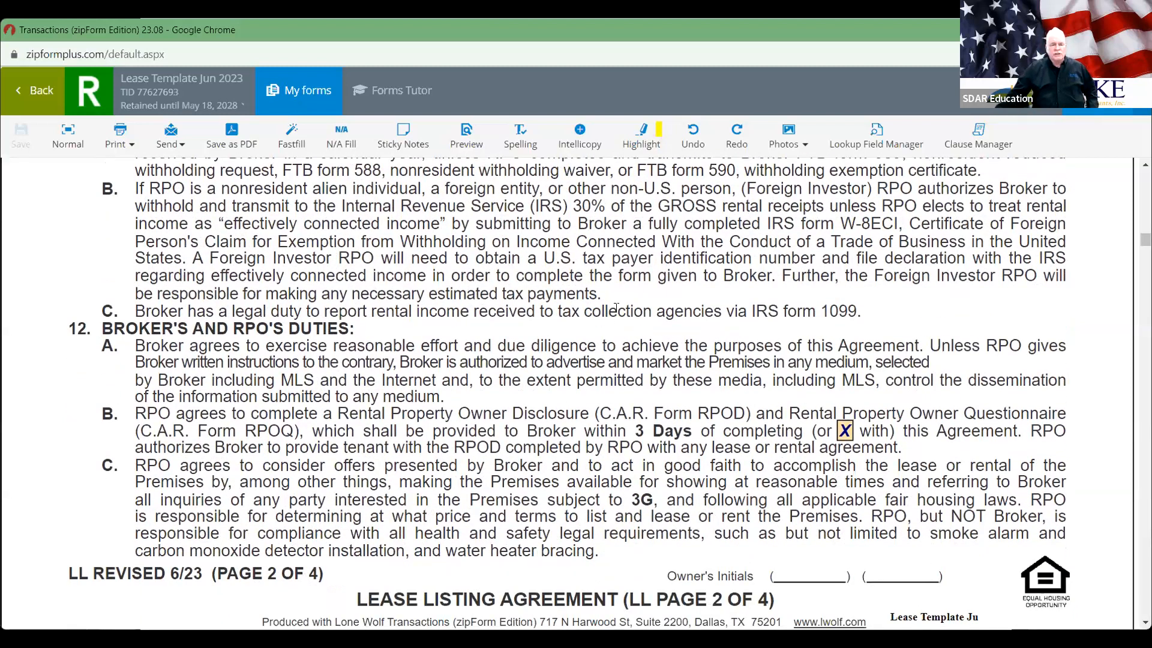
pyautogui.scroll(2, 616, 308)
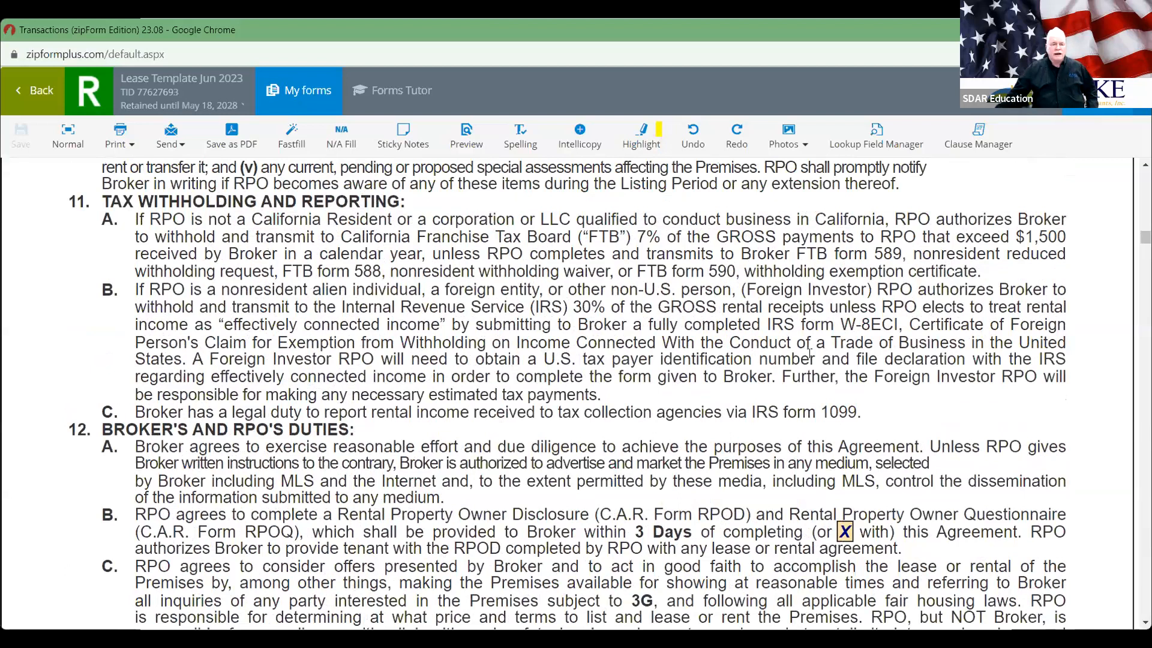
# - Examine clauses A through C of paragraph 12, Broker's and RPO's Duties
pyautogui.scroll(-2, 809, 353)
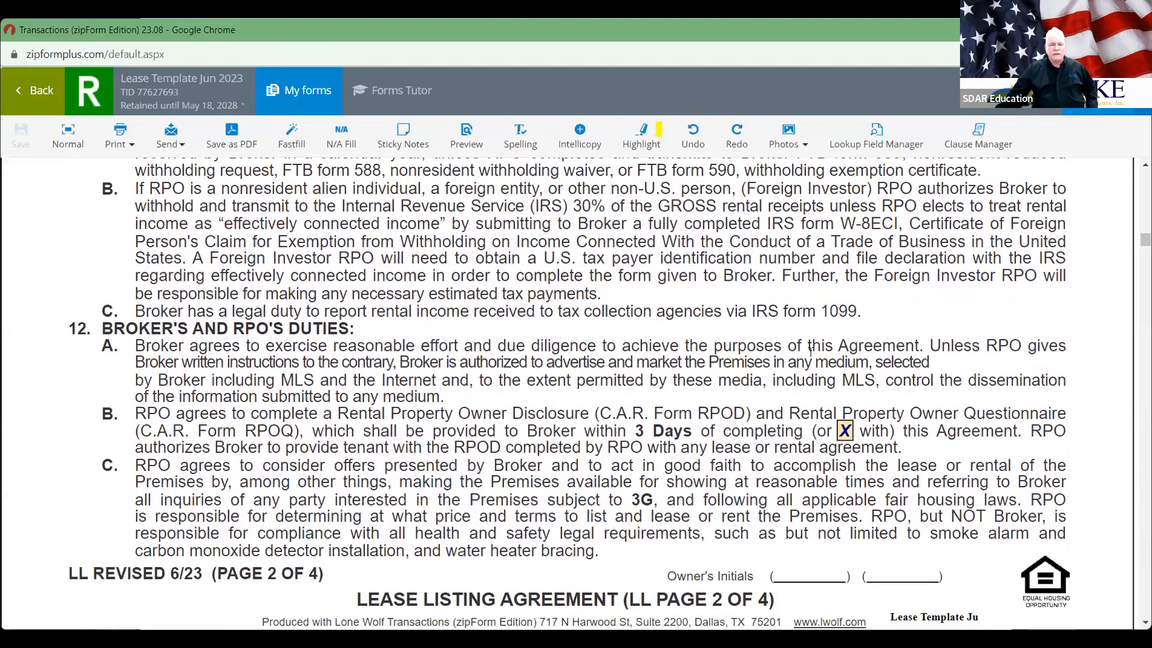
pyautogui.scroll(-1, 809, 349)
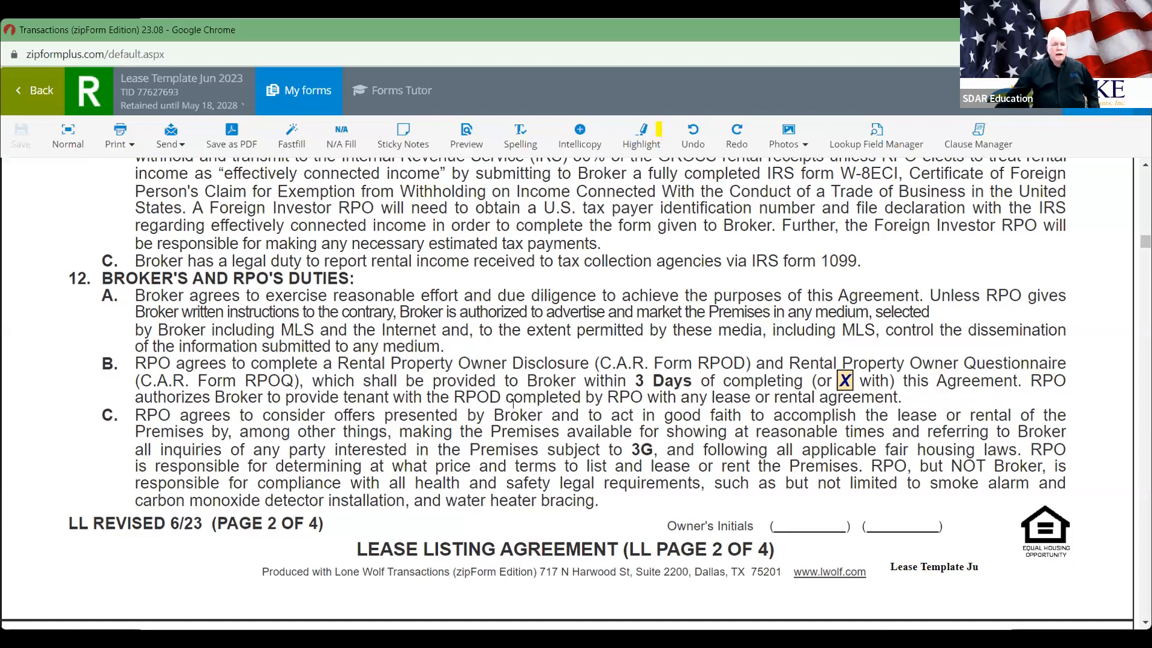
pyautogui.scroll(-1, 456, 385)
pyautogui.scroll(-2, 455, 385)
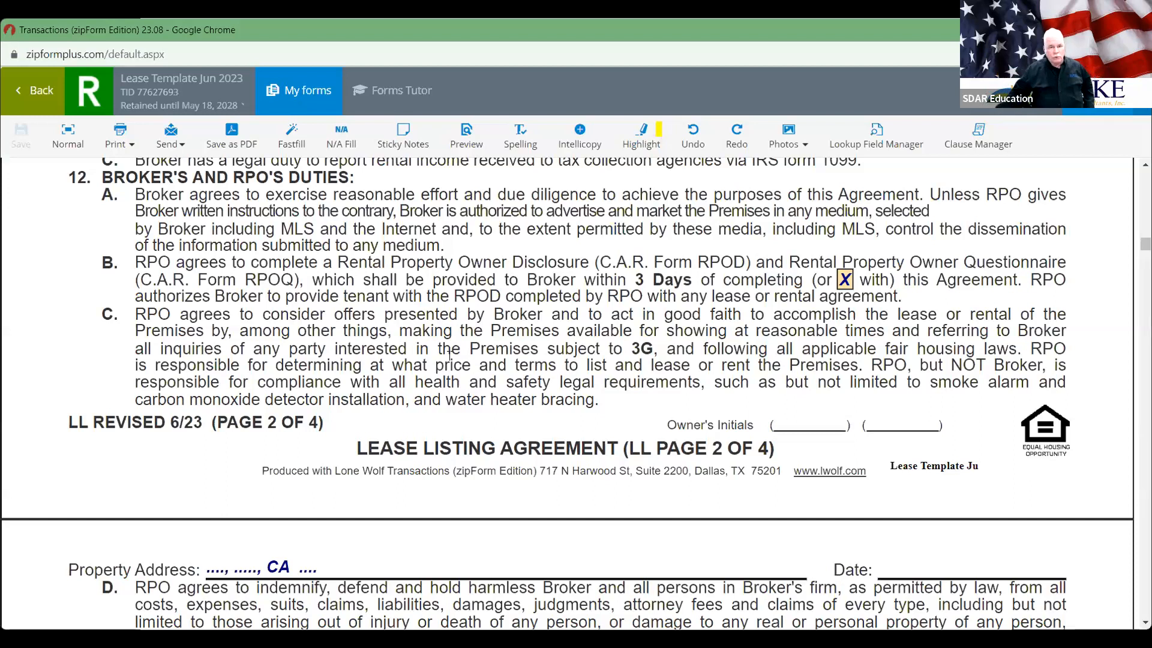
# - Go to clause 12D on page 3 of the agreement and select the word "indemnify"
pyautogui.scroll(-3, 449, 355)
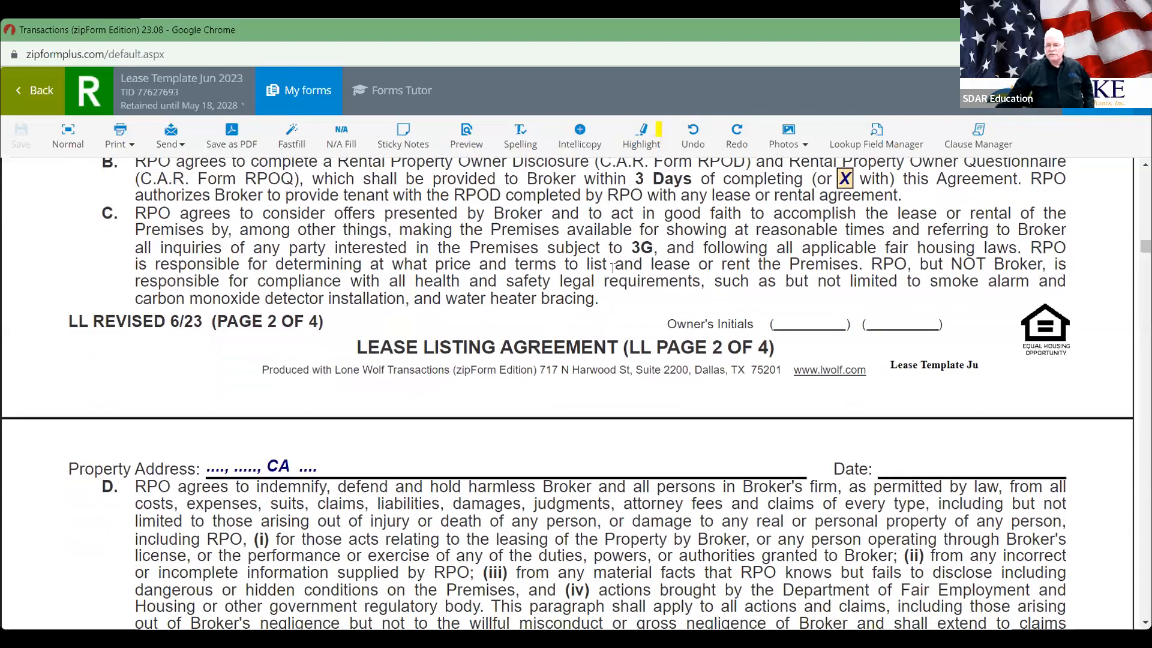
pyautogui.scroll(-5, 612, 266)
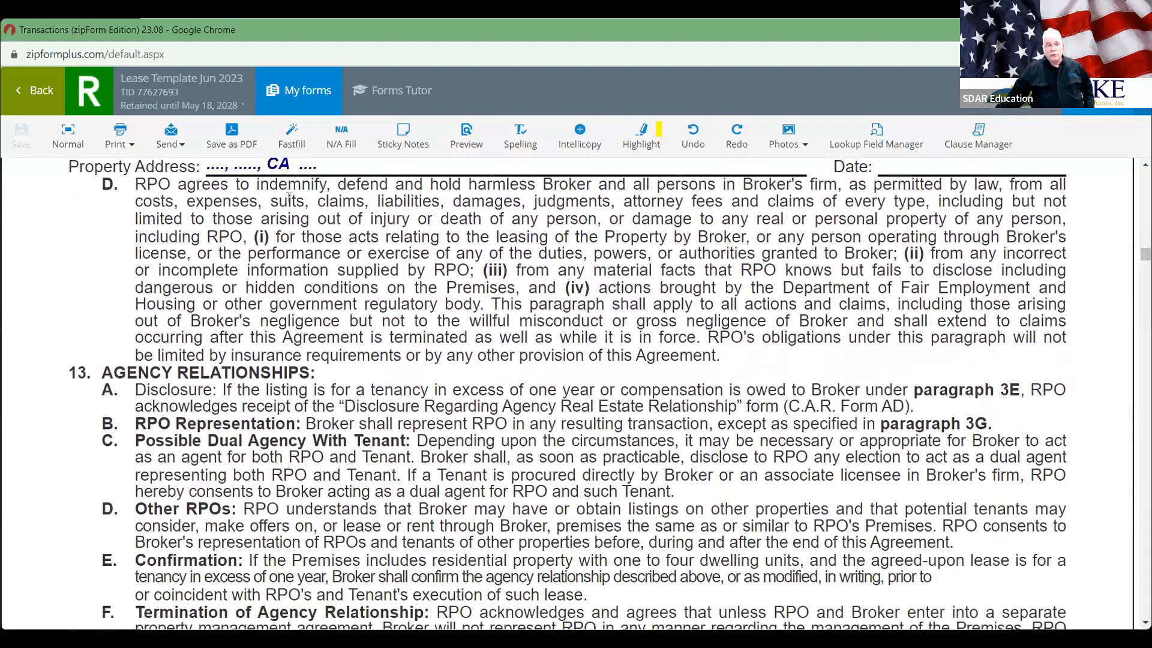
pyautogui.doubleClick(295, 186)
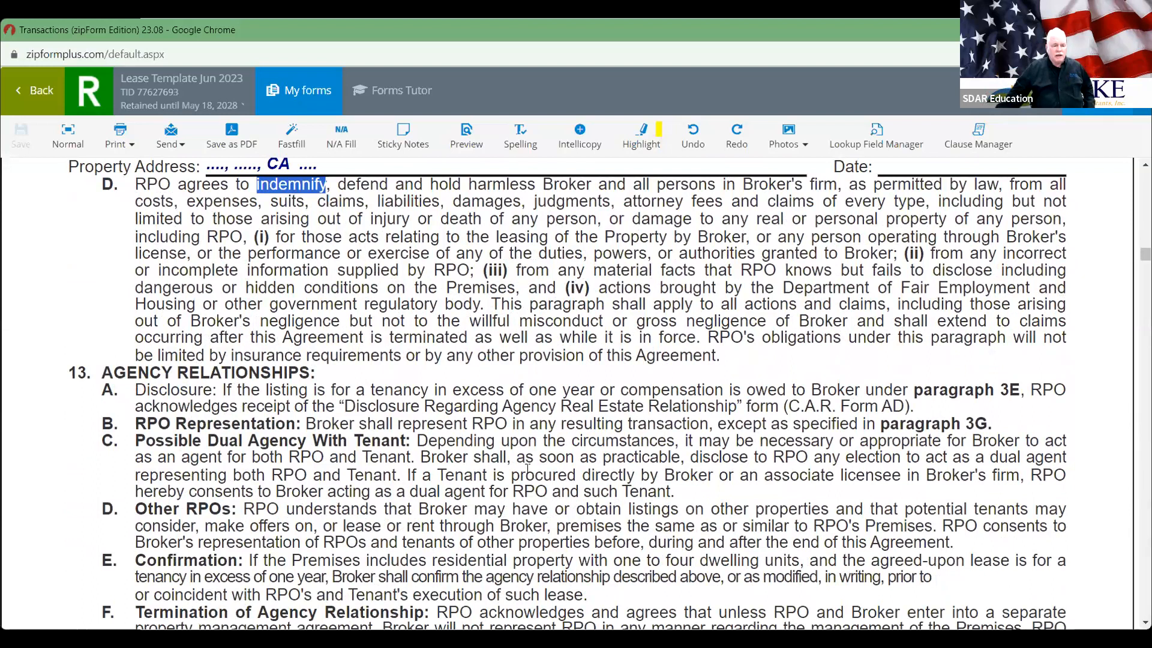
# - Examine paragraph 13, Agency Relationships, selecting the form code "MIMO" in the Termination of Agency Relationship clause
pyautogui.scroll(-3, 528, 468)
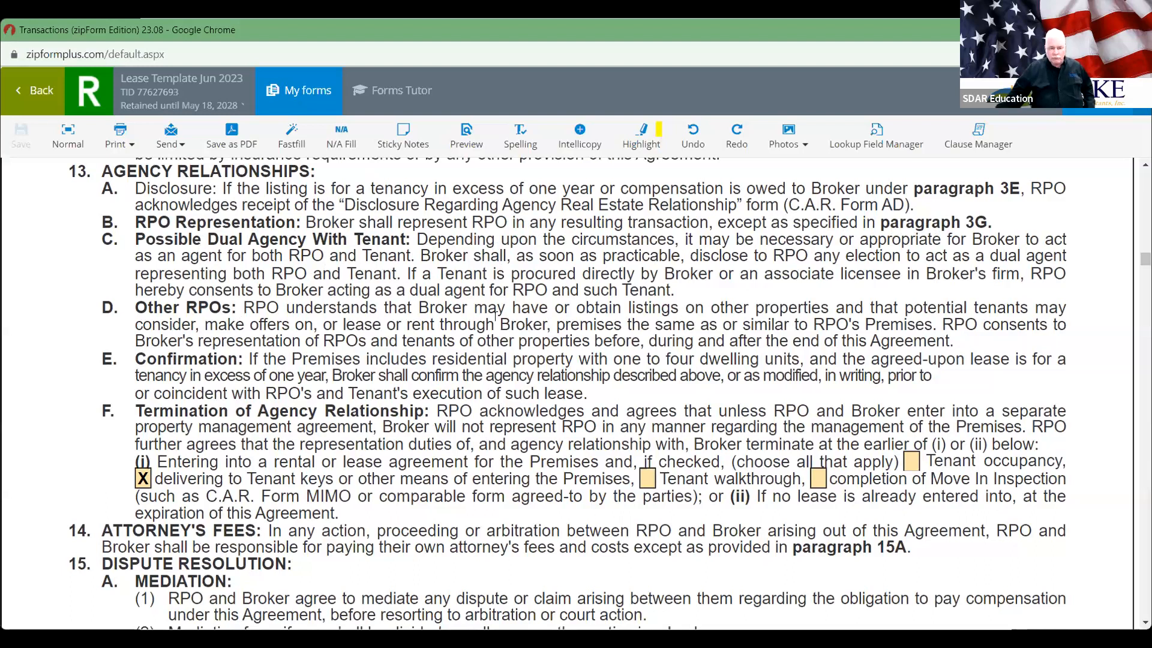
pyautogui.scroll(-3, 496, 312)
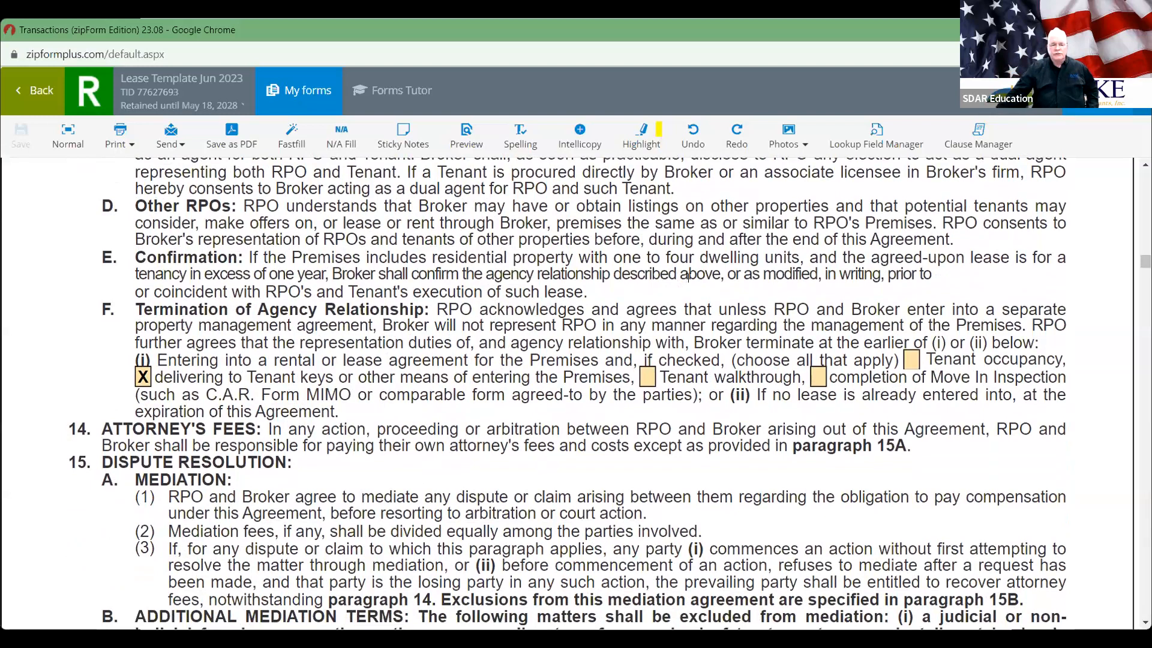
pyautogui.scroll(-2, 688, 275)
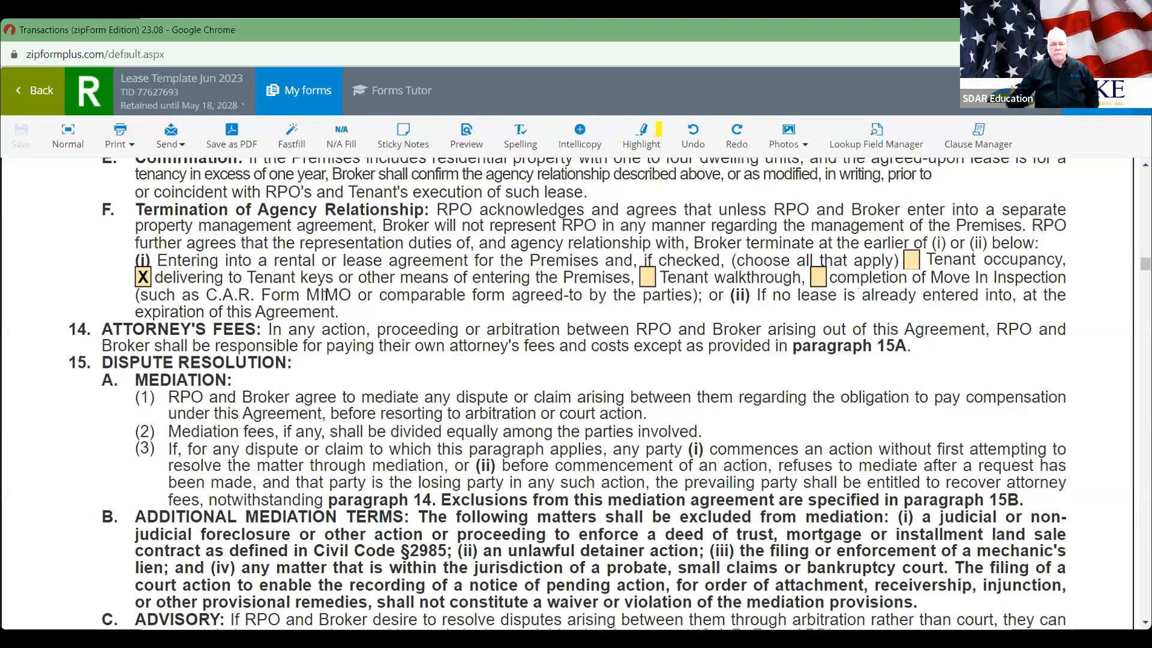
pyautogui.doubleClick(326, 294)
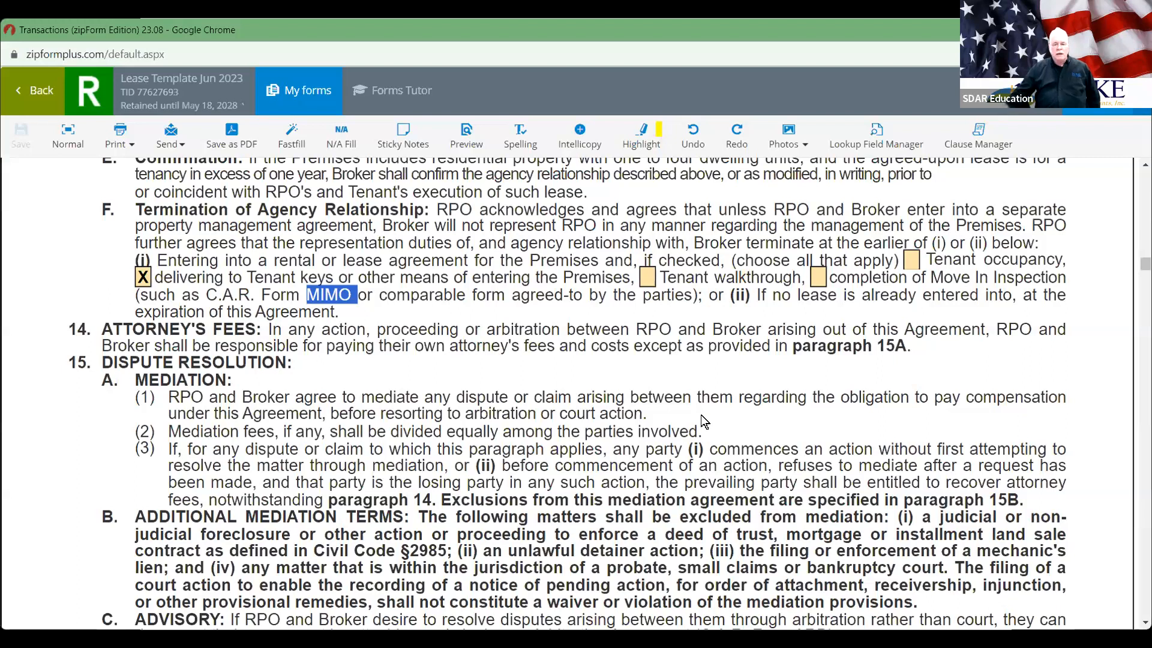
# - Select "responsible for paying their own attorney's fees and costs" in paragraph 14, followed by the "MEDIATION" heading in paragraph 15A
pyautogui.scroll(-3, 701, 415)
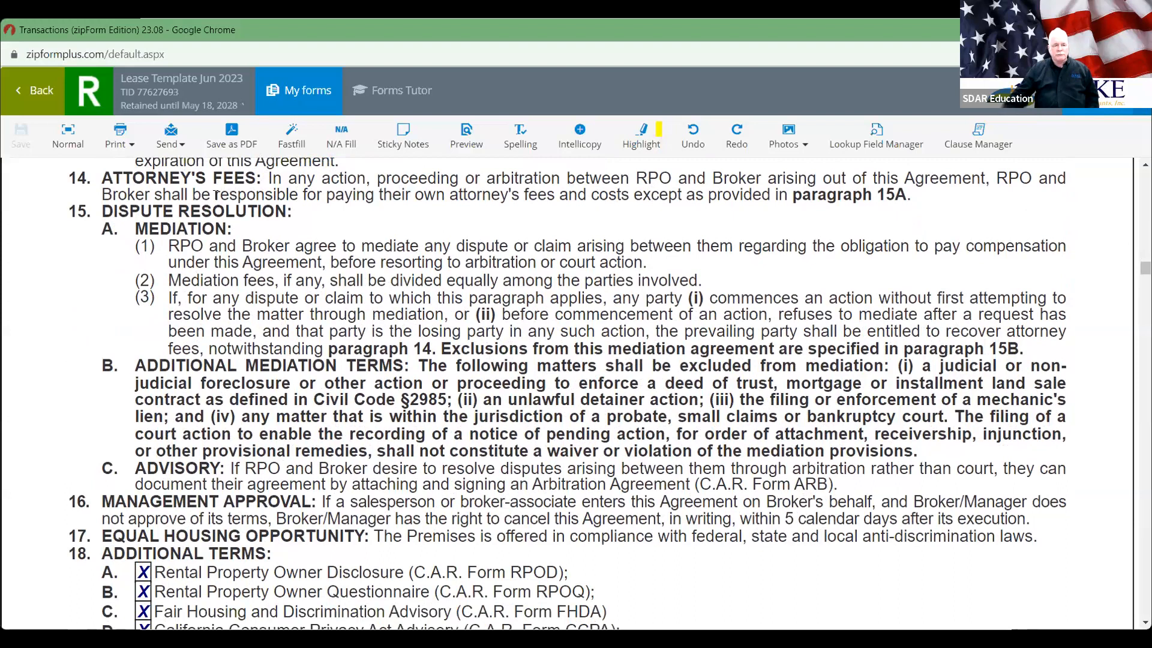
pyautogui.moveTo(226, 193); pyautogui.dragTo(630, 195)
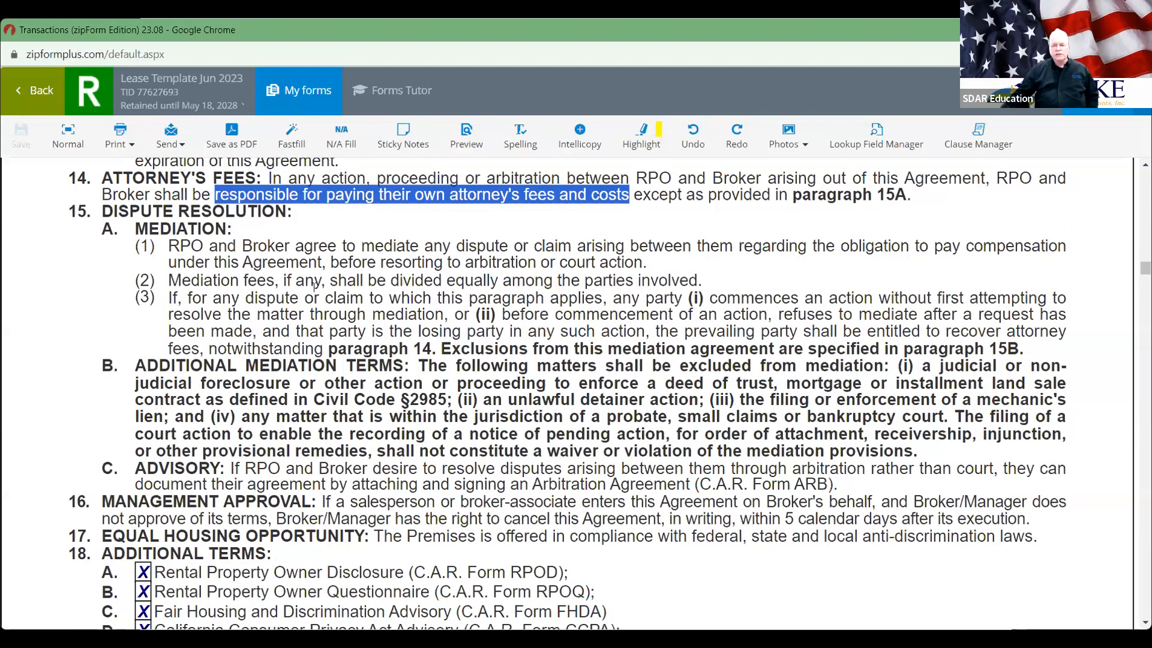
pyautogui.doubleClick(192, 230)
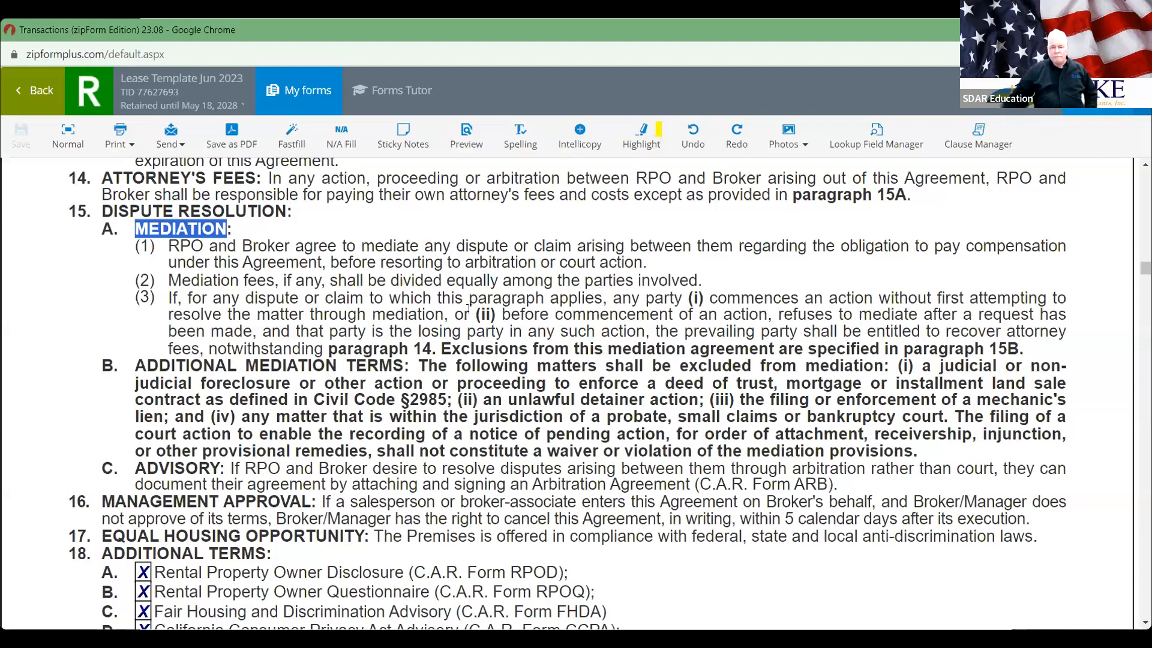
# - Select "commences", "mediation" and "prevailing party shall be entitled to recover attorney" one after another in paragraph 15A(3)
pyautogui.doubleClick(735, 301)
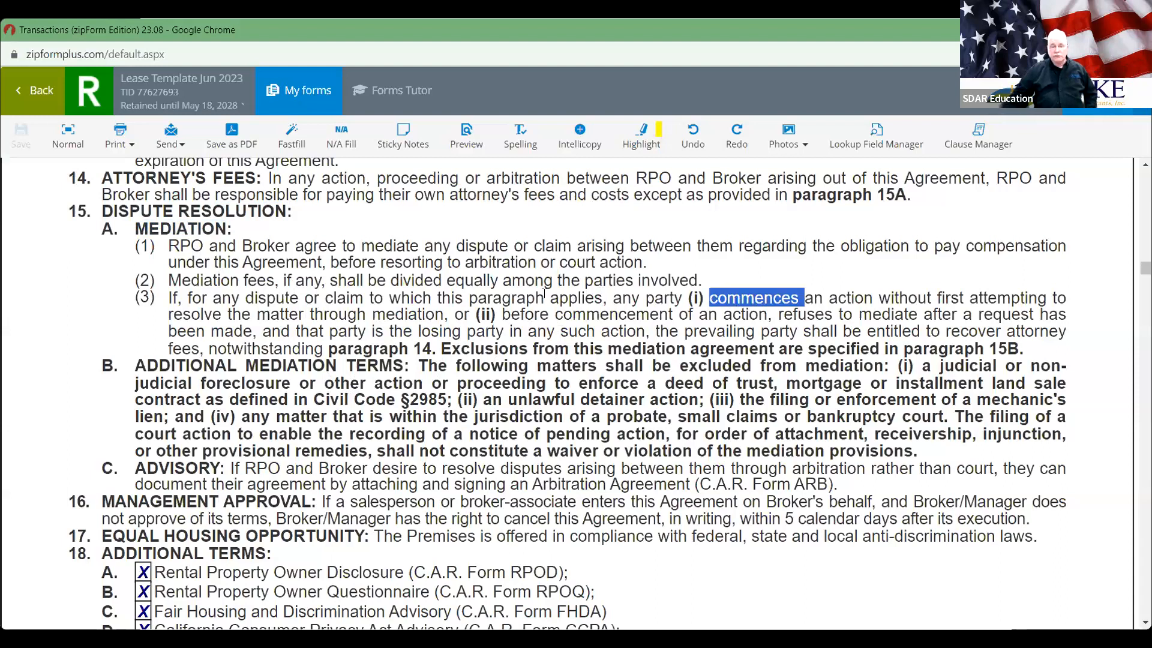
pyautogui.doubleClick(411, 313)
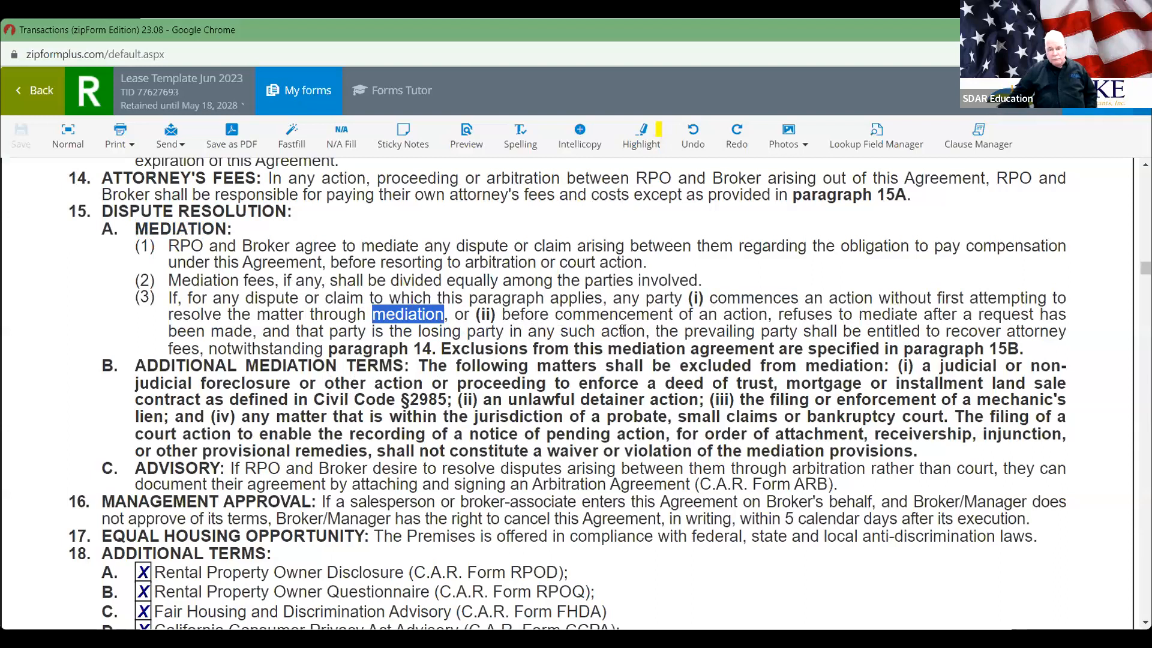
pyautogui.click(676, 330)
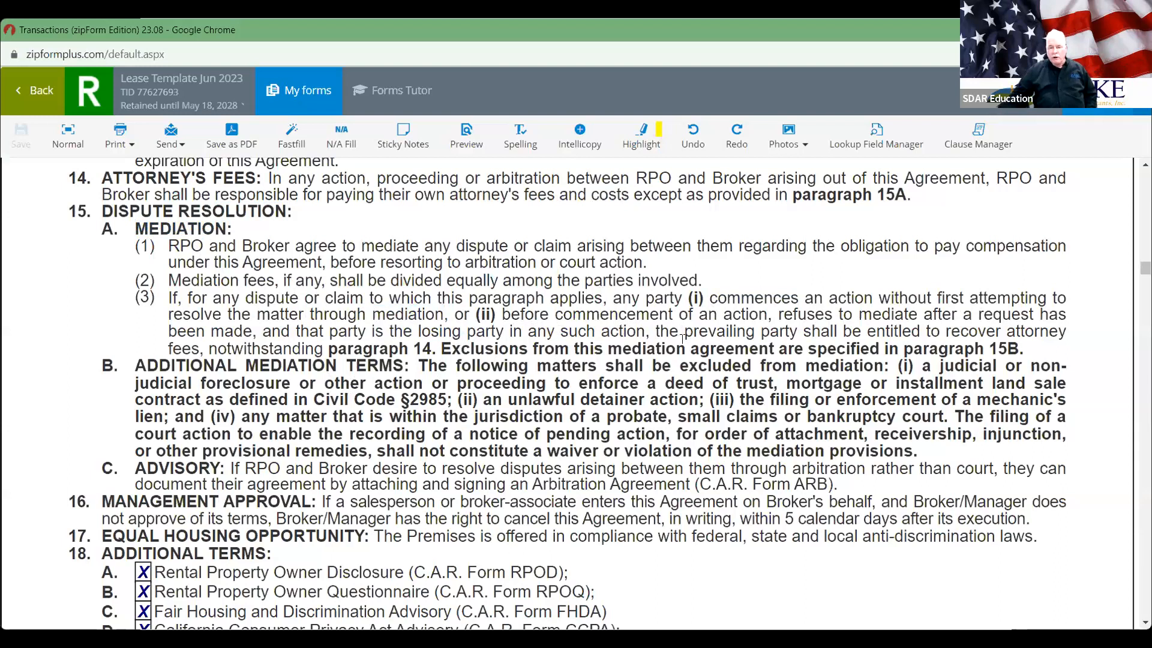
pyautogui.moveTo(684, 332); pyautogui.dragTo(1062, 331)
pyautogui.click(1038, 344)
# - Select "judicial" and "probate, small claims or bankruptcy court" in paragraph 15B, followed by the form code "ARB" in 15C
pyautogui.doubleClick(965, 369)
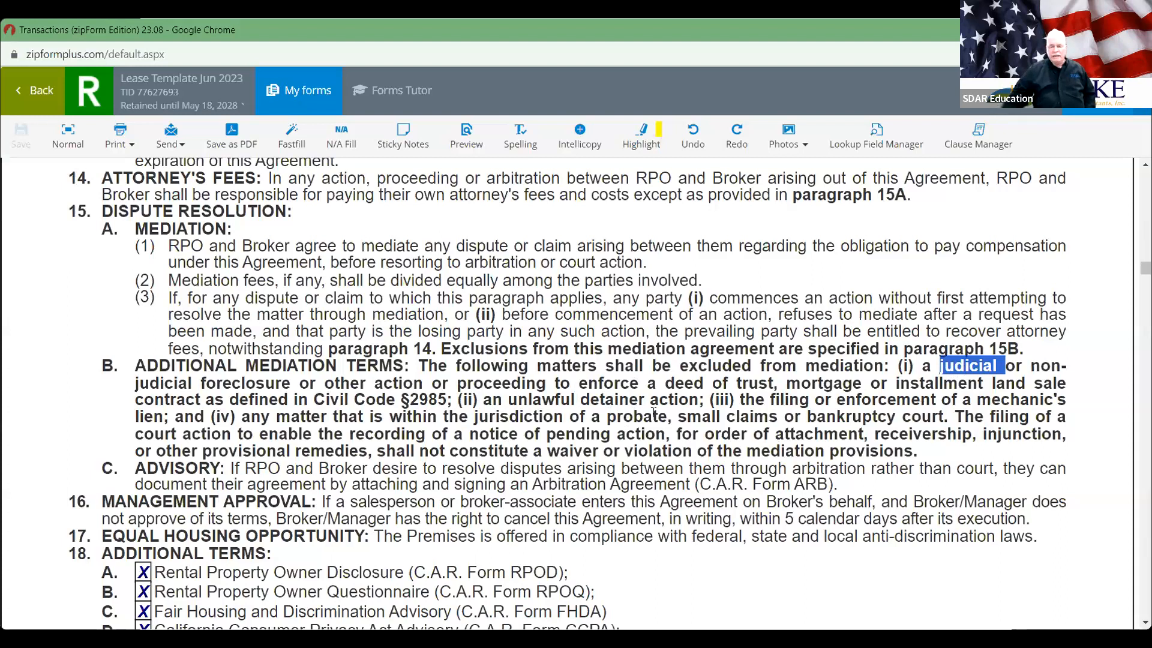
pyautogui.click(622, 417)
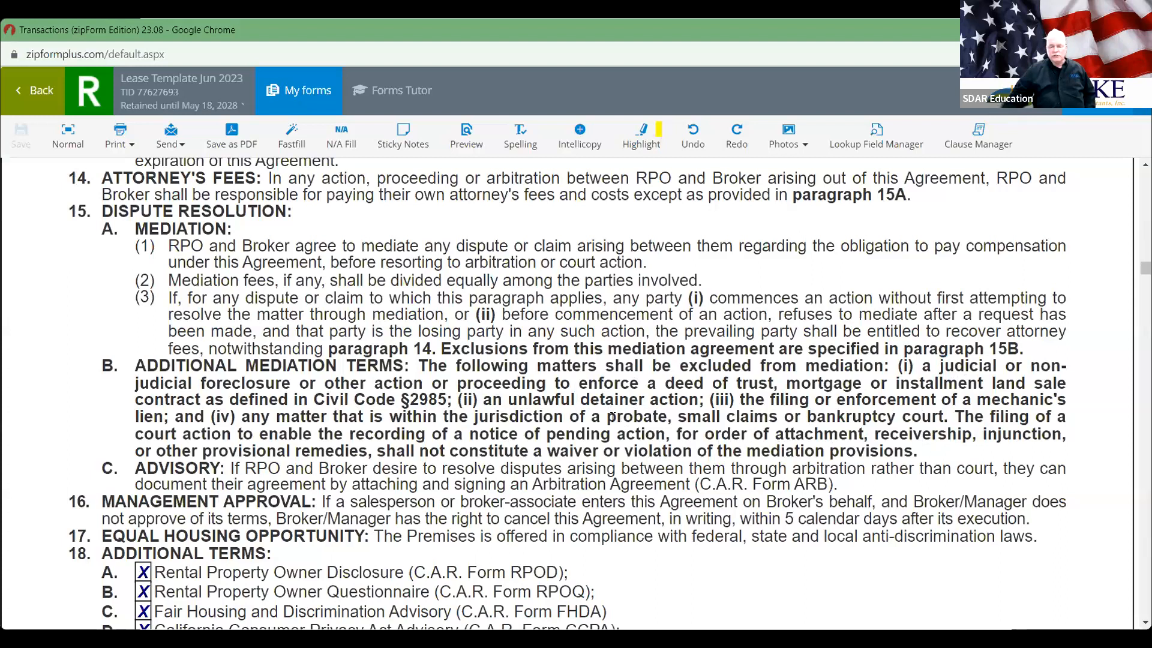
pyautogui.moveTo(605, 416); pyautogui.dragTo(739, 416)
pyautogui.moveTo(895, 413); pyautogui.dragTo(944, 415)
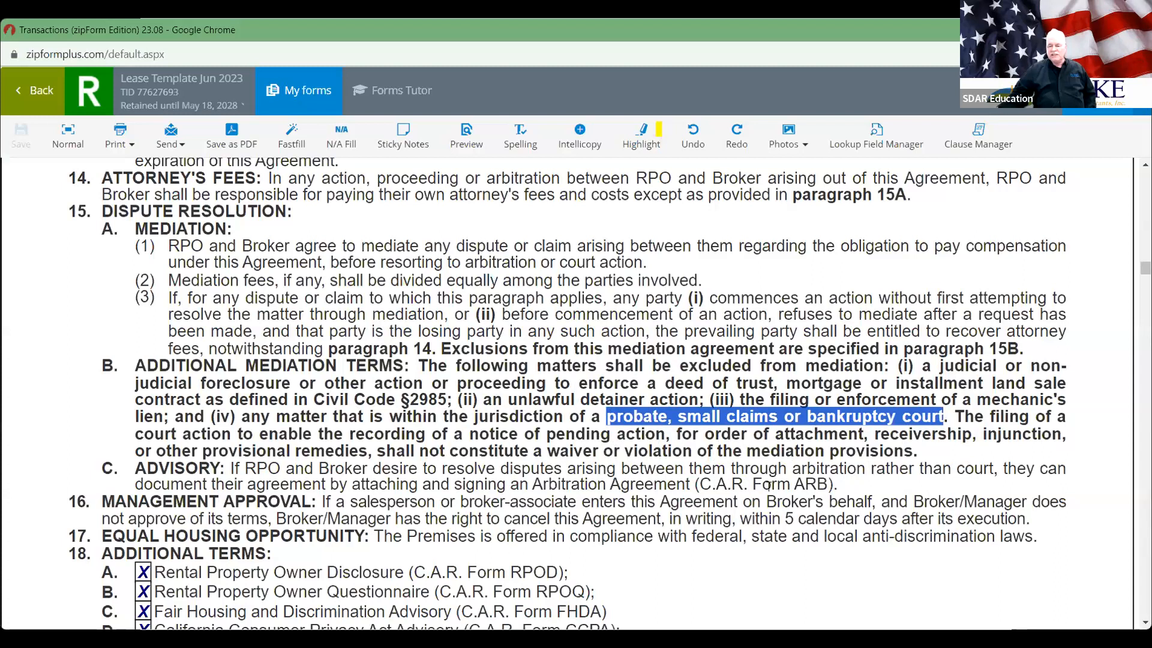
pyautogui.doubleClick(811, 485)
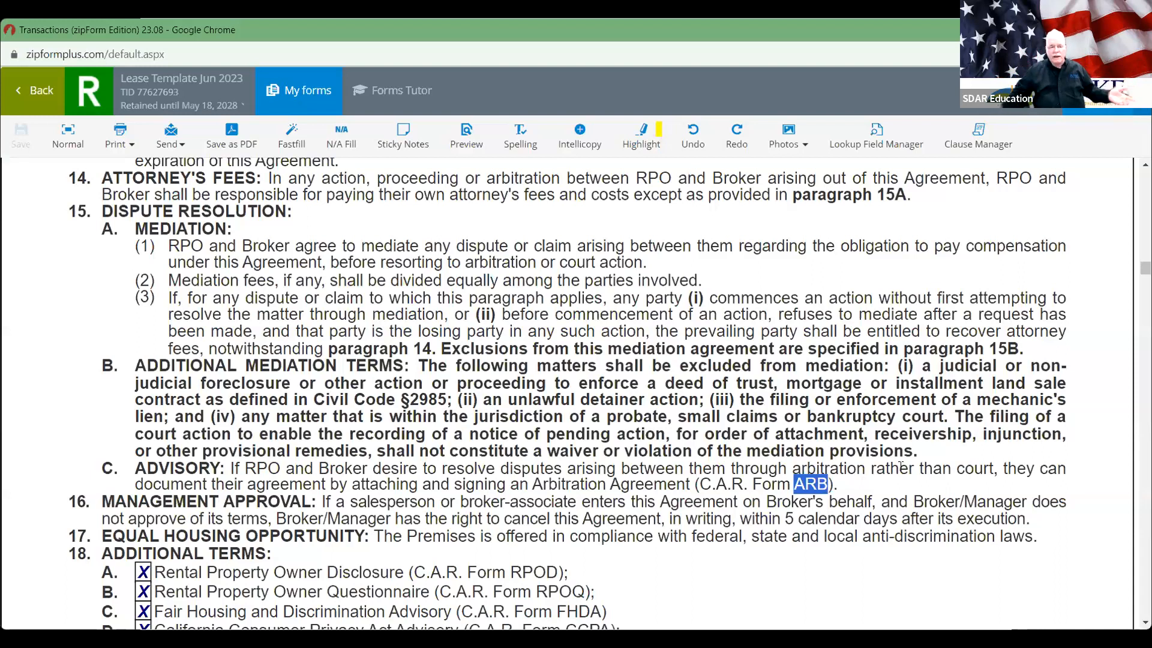
# - Examine paragraphs 16 through 20 of the agreement, selecting the word "ASSIGNS" in the heading of paragraph 19
pyautogui.scroll(-4, 900, 466)
pyautogui.scroll(-1, 900, 466)
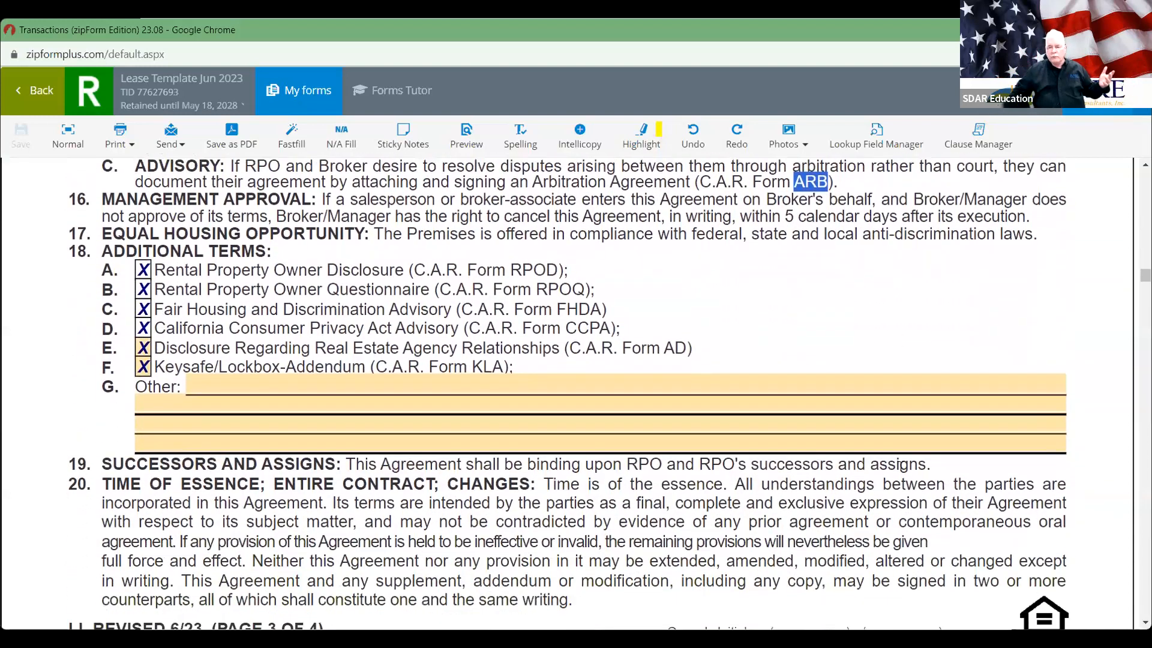
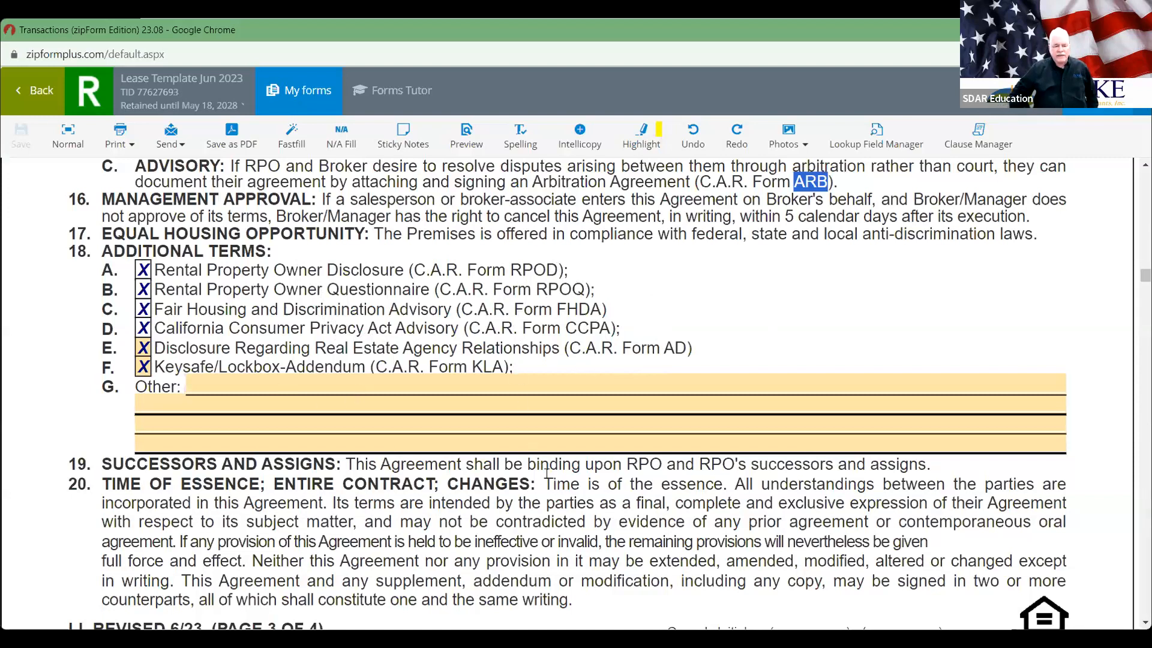
pyautogui.scroll(-3, 520, 375)
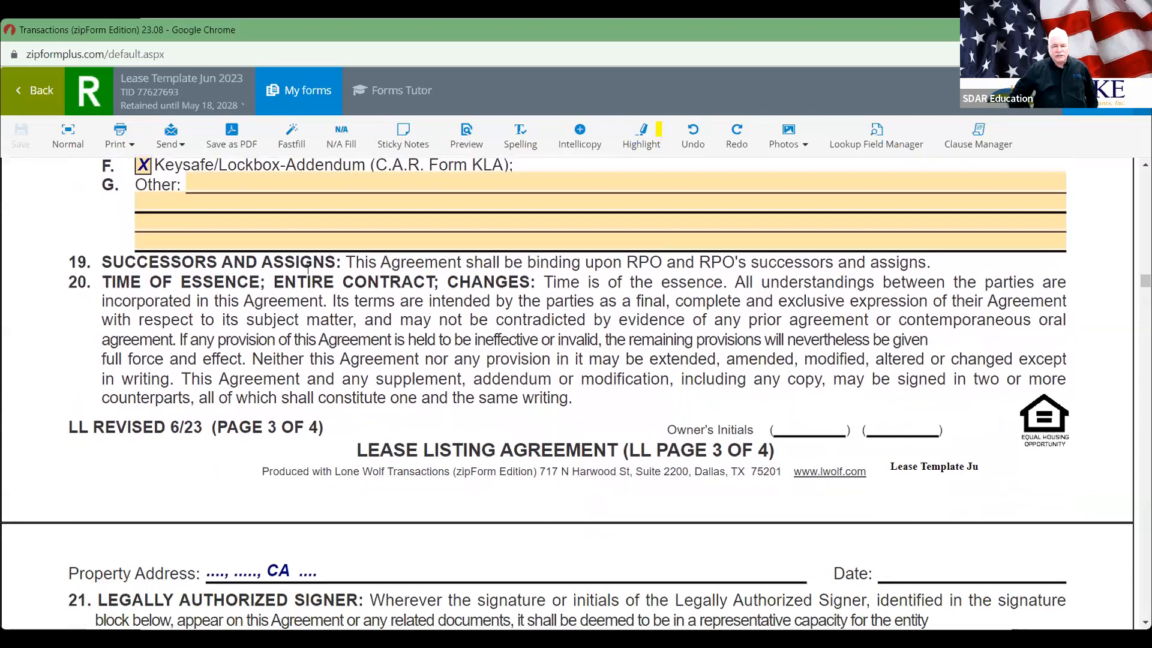
pyautogui.doubleClick(307, 264)
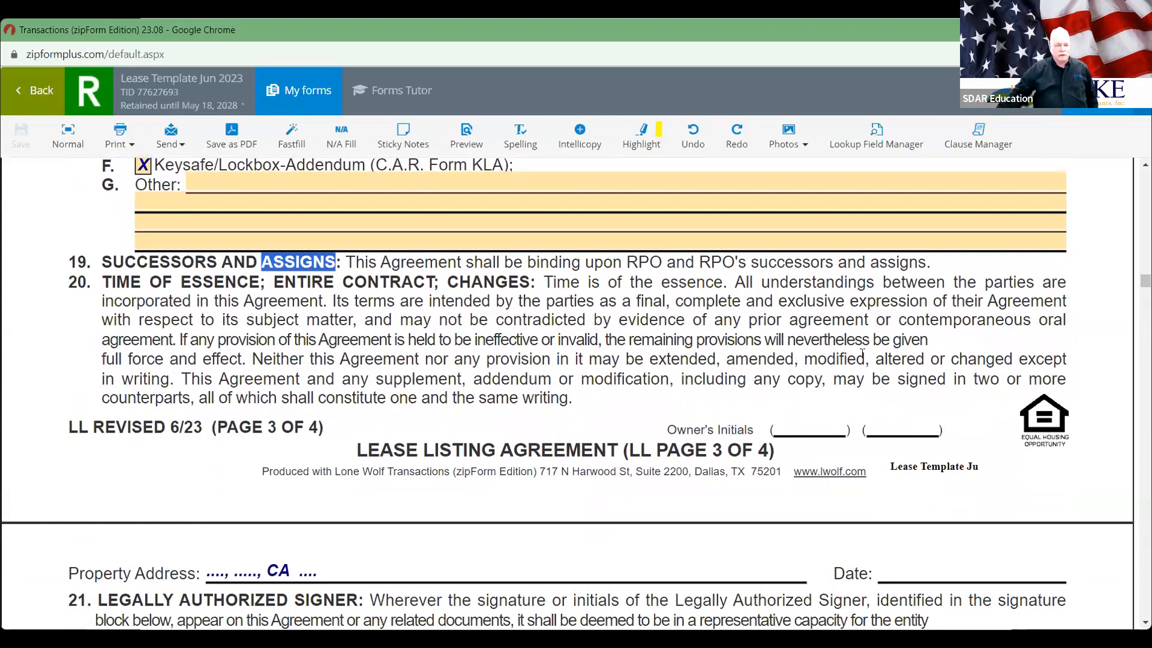
pyautogui.click(767, 339)
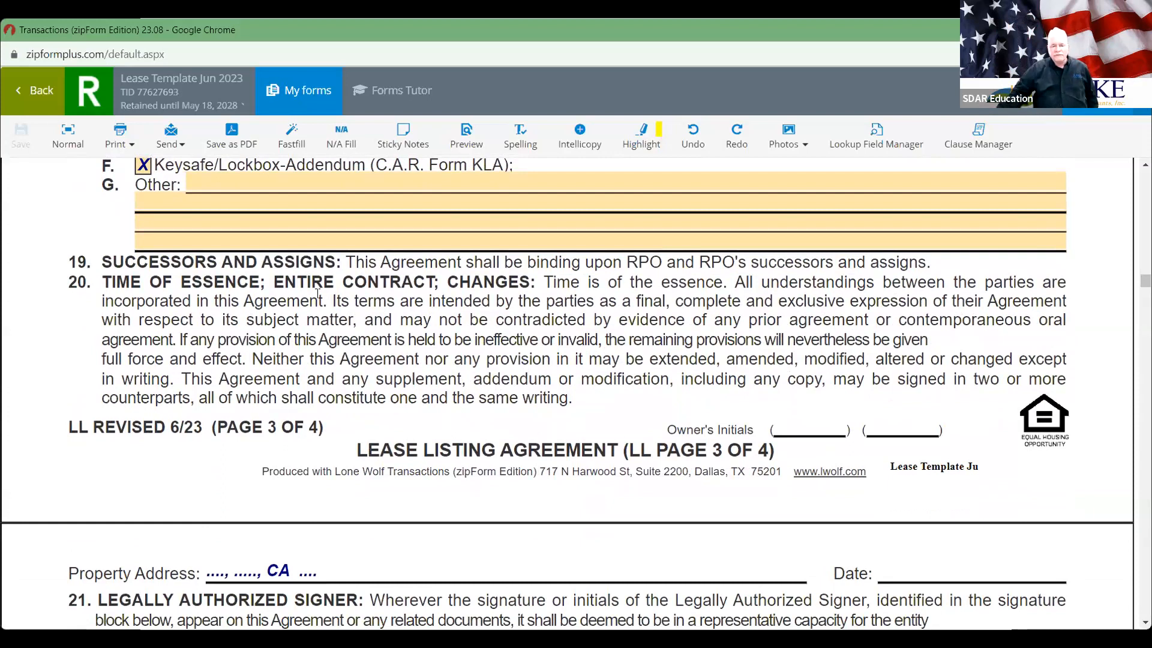
# - Mark the Entity Rental Property Owners checkbox below paragraph 21, Legally Authorized Signer, on page 4 of the agreement
pyautogui.scroll(-7, 537, 298)
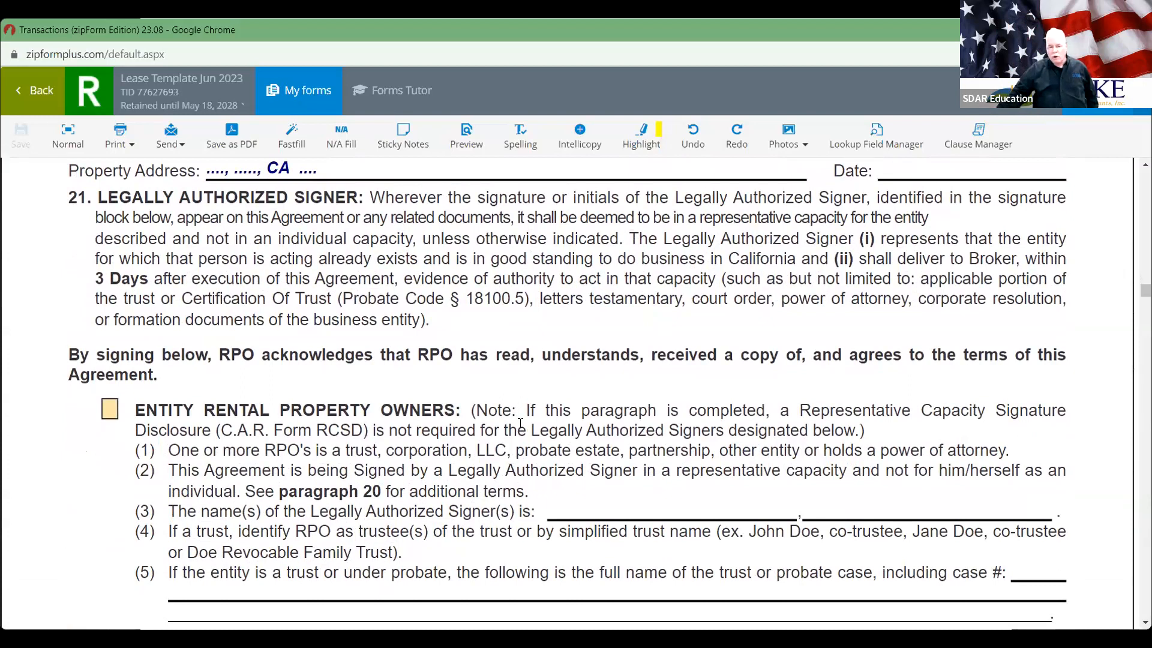
pyautogui.scroll(-1, 521, 423)
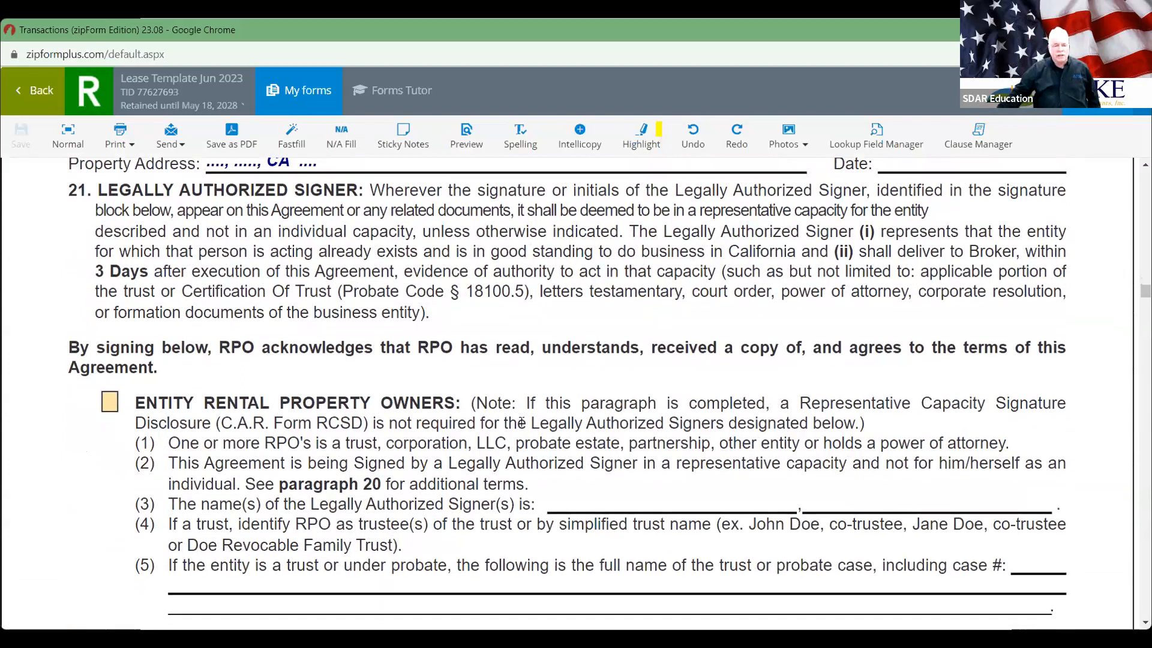
pyautogui.scroll(-2, 521, 422)
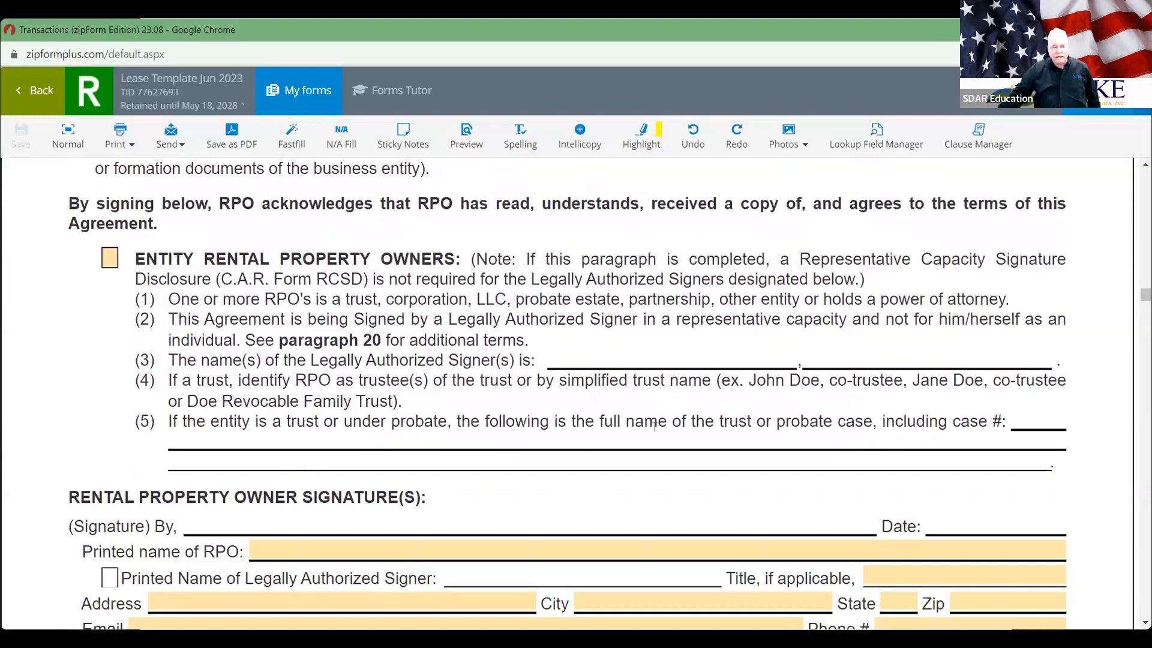
pyautogui.scroll(-1, 654, 425)
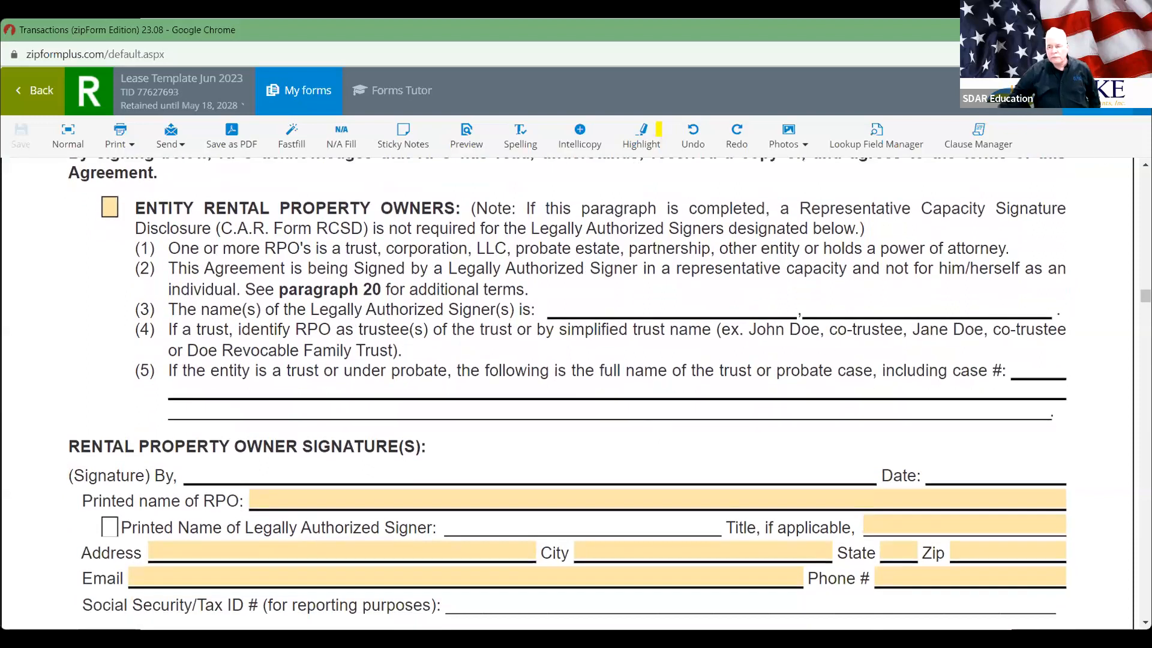
pyautogui.scroll(1, 576, 390)
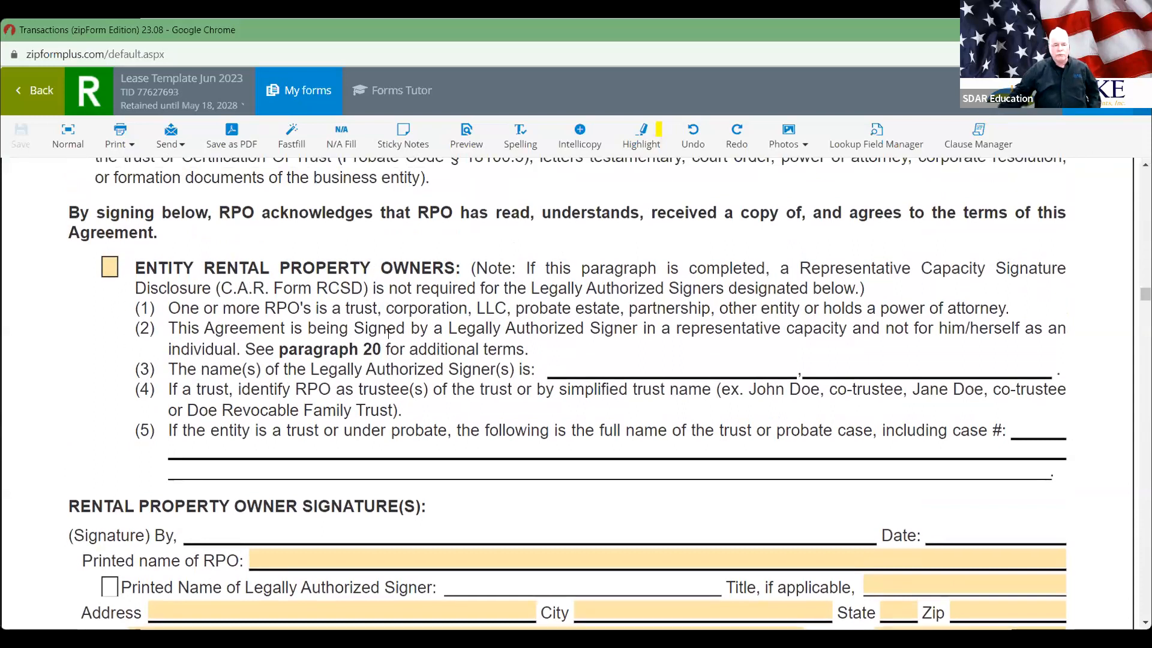
pyautogui.scroll(-2, 286, 346)
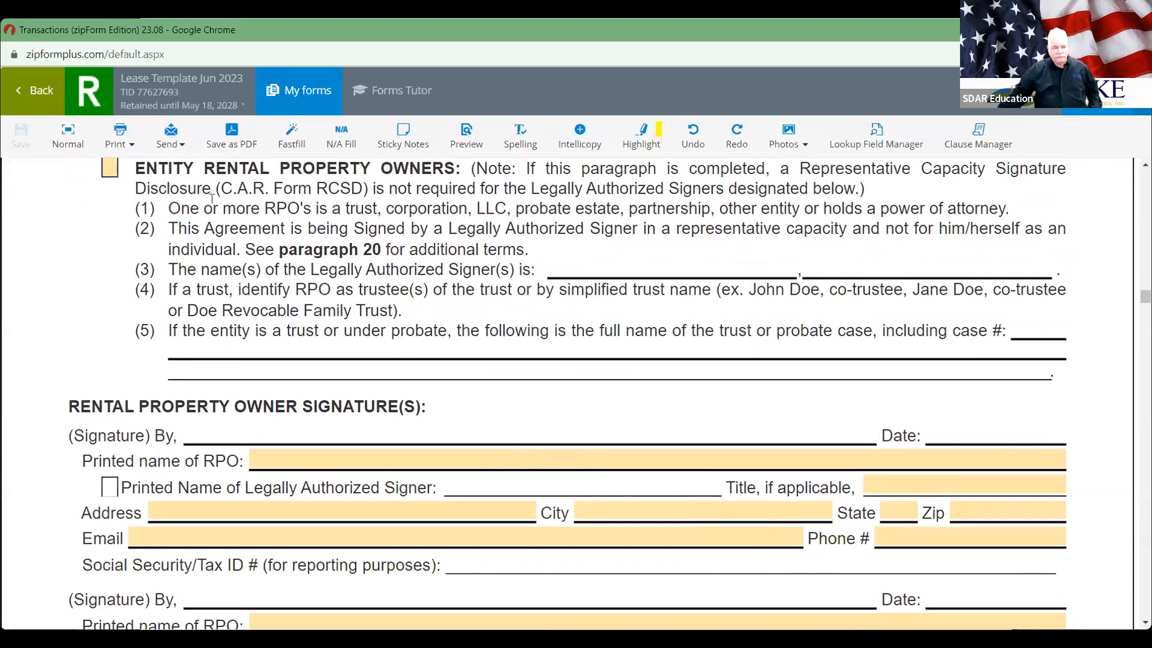
pyautogui.click(112, 167)
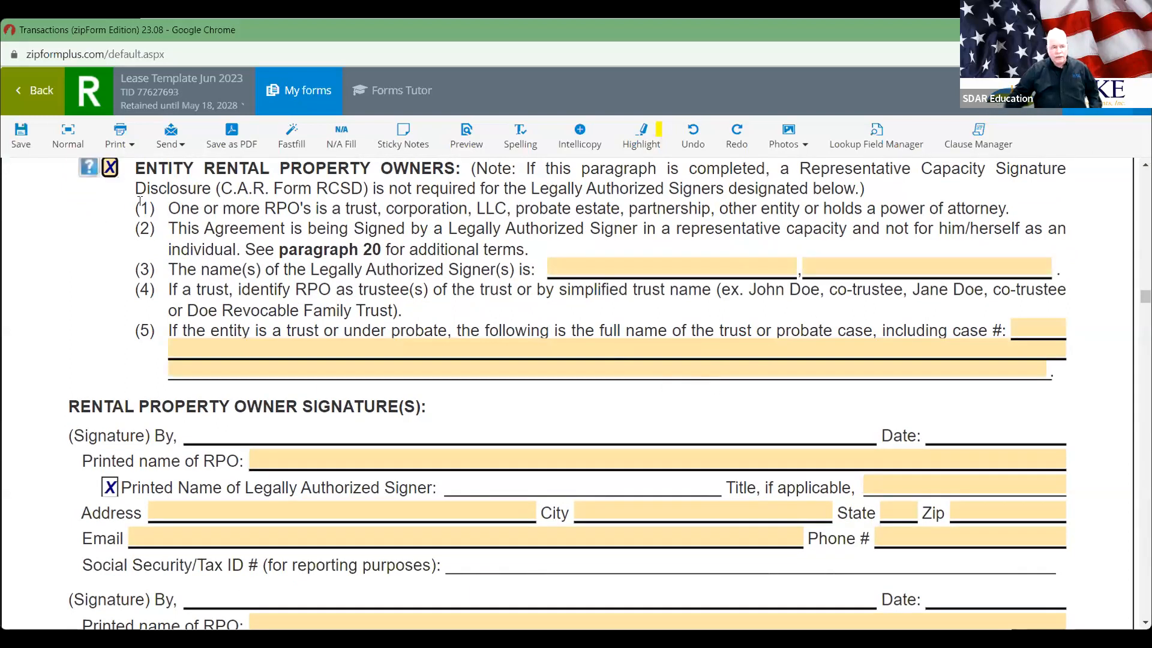
pyautogui.click(109, 167)
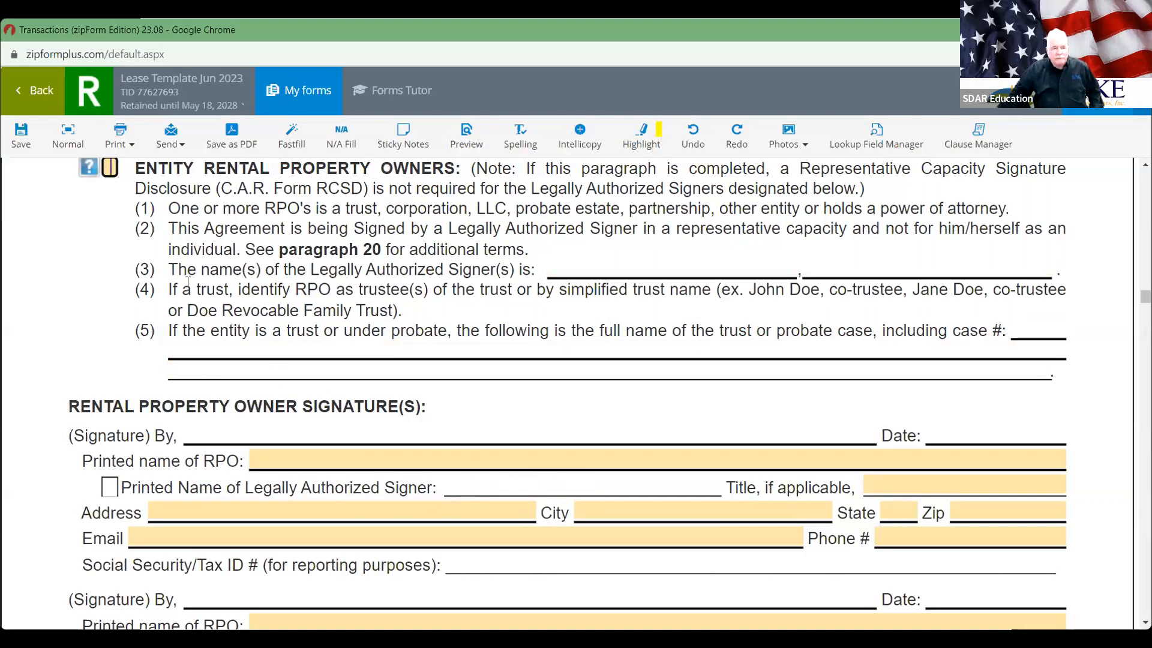
pyautogui.click(110, 171)
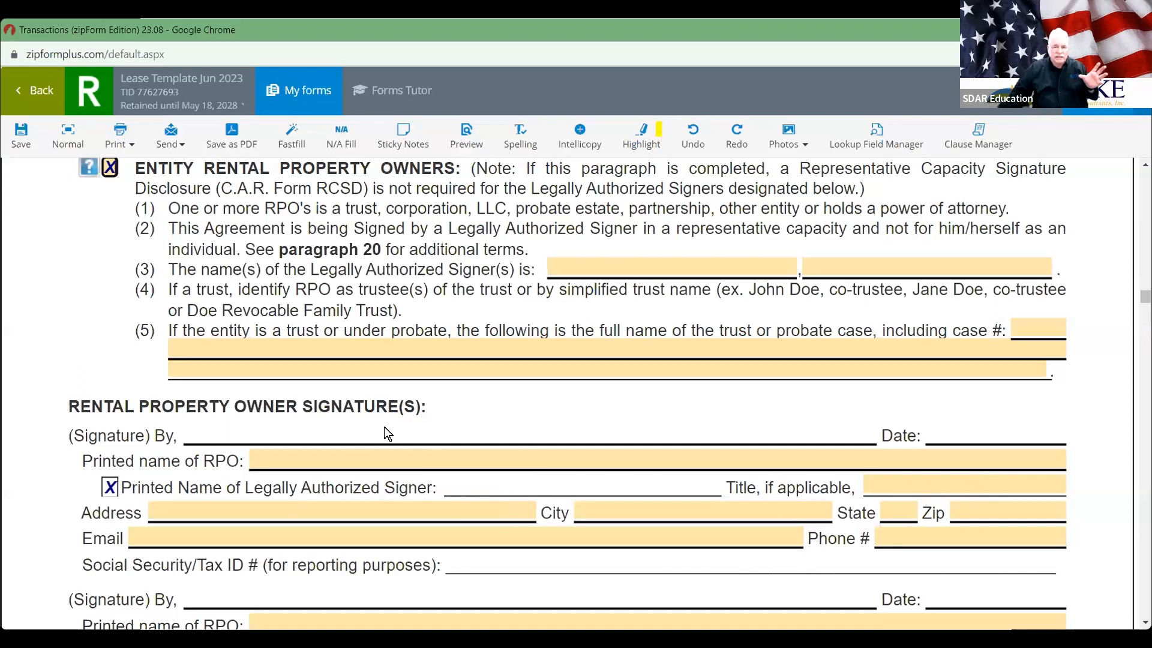
# - Leave the form, show the lease template's sell-side parties and open the Landlord One party form at its last name
pyautogui.click(37, 89)
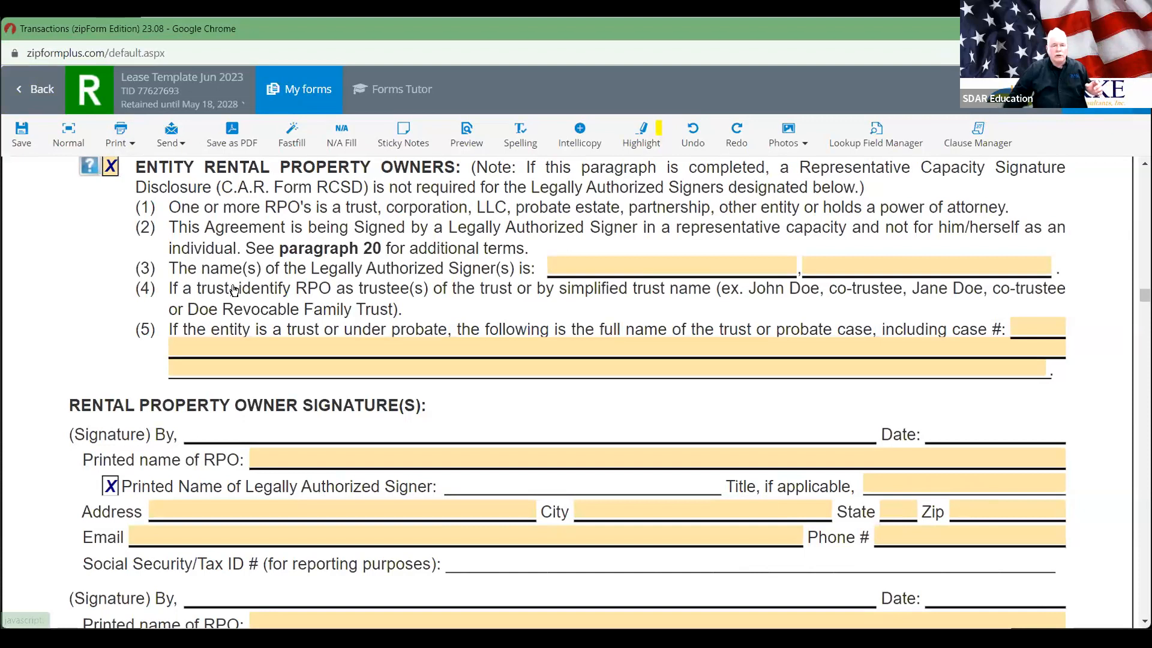
pyautogui.click(354, 137)
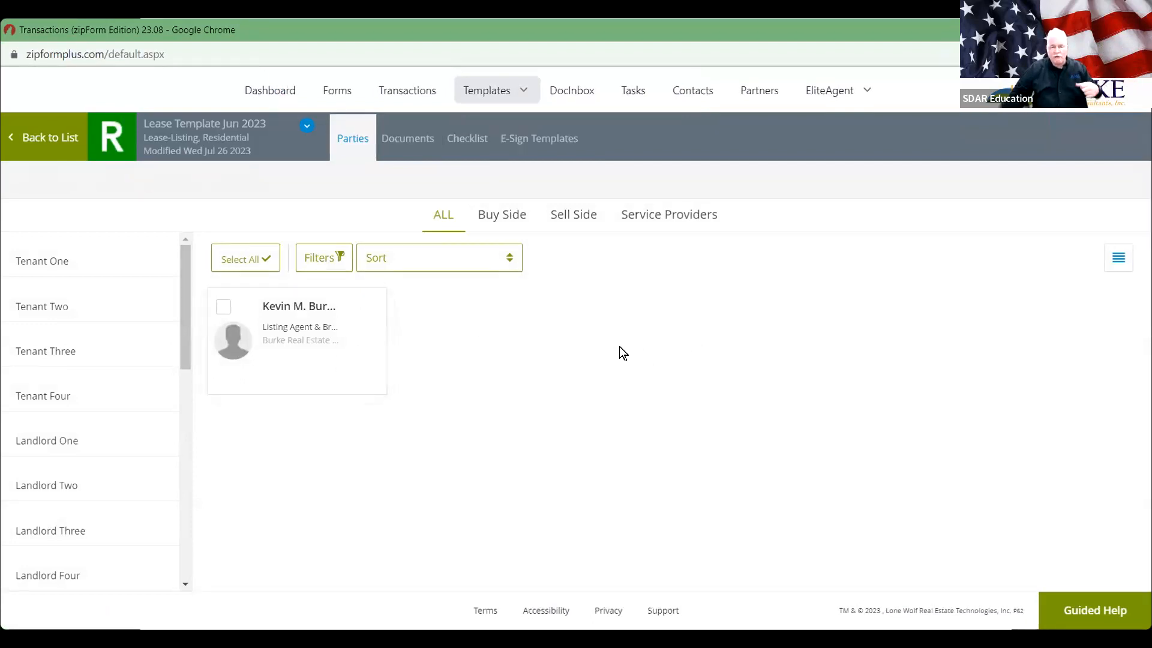
pyautogui.click(591, 232)
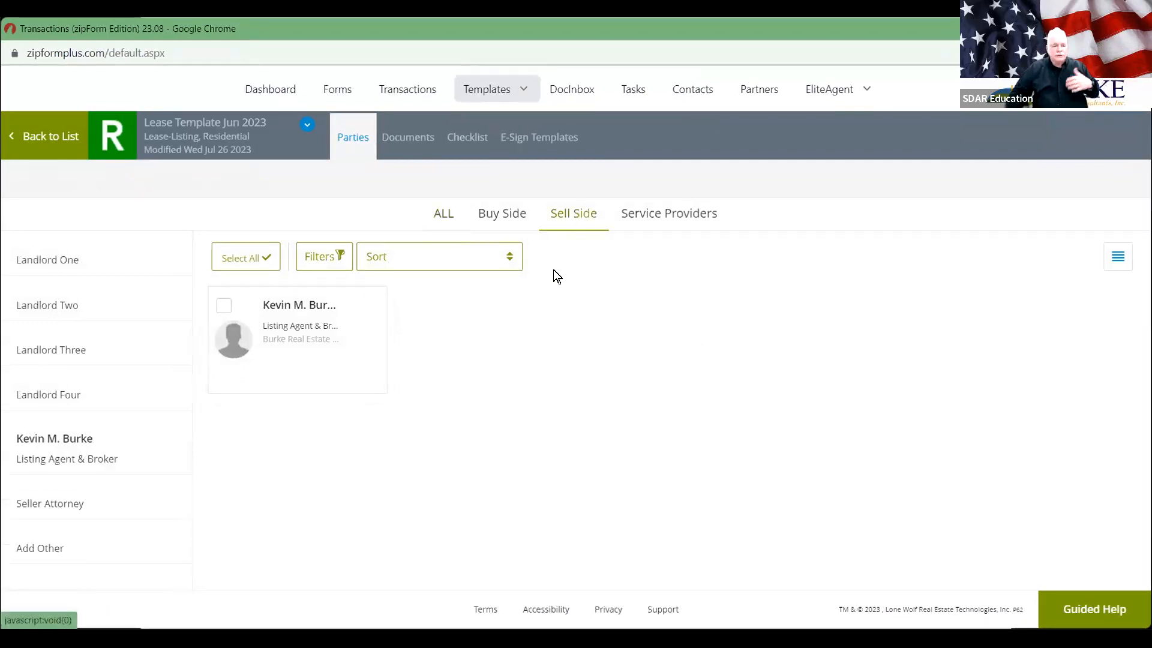
pyautogui.click(53, 259)
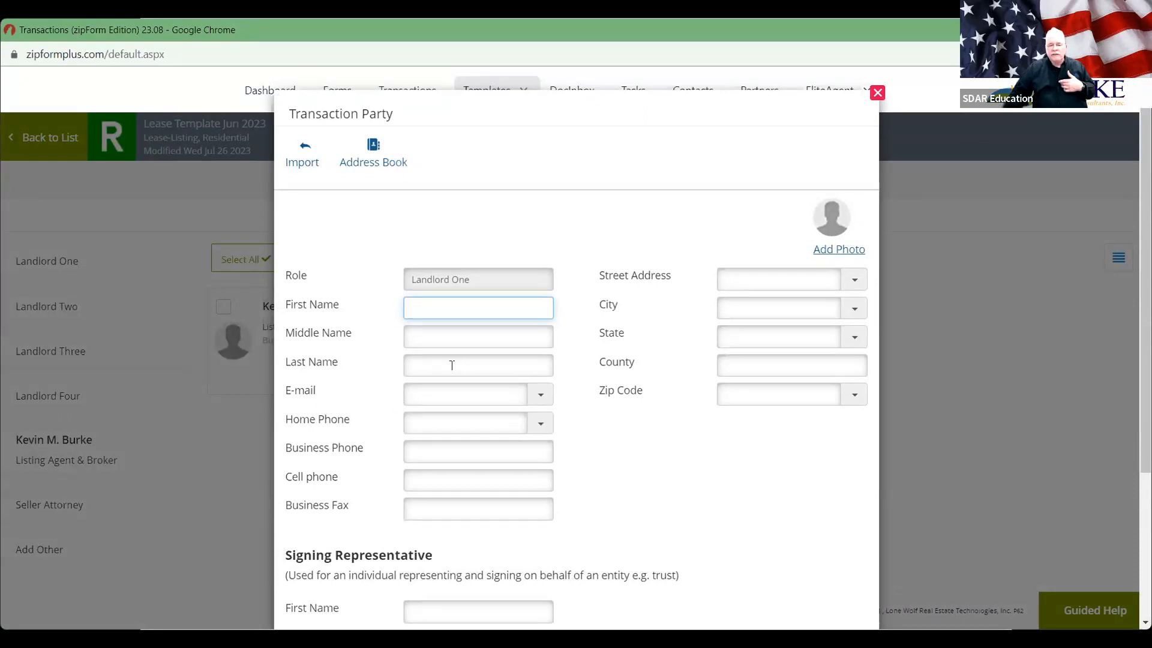
pyautogui.click(424, 365)
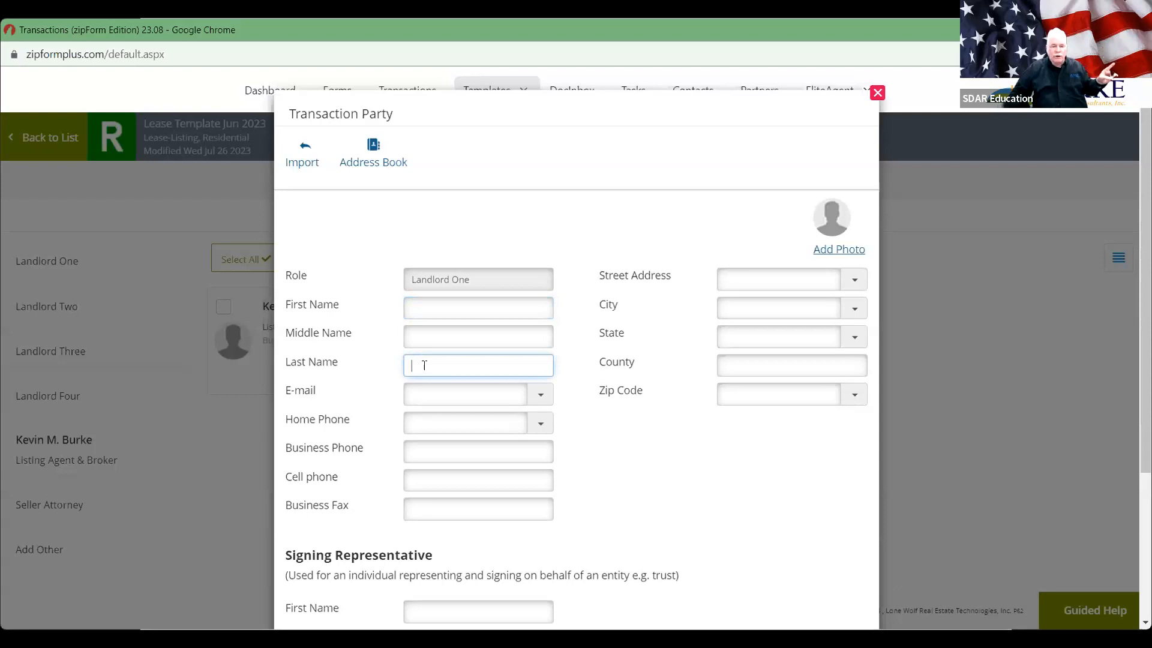
# - Examine the landlord and Signing Representative fields in the Landlord One party form and close it without saving
pyautogui.scroll(-3, 424, 366)
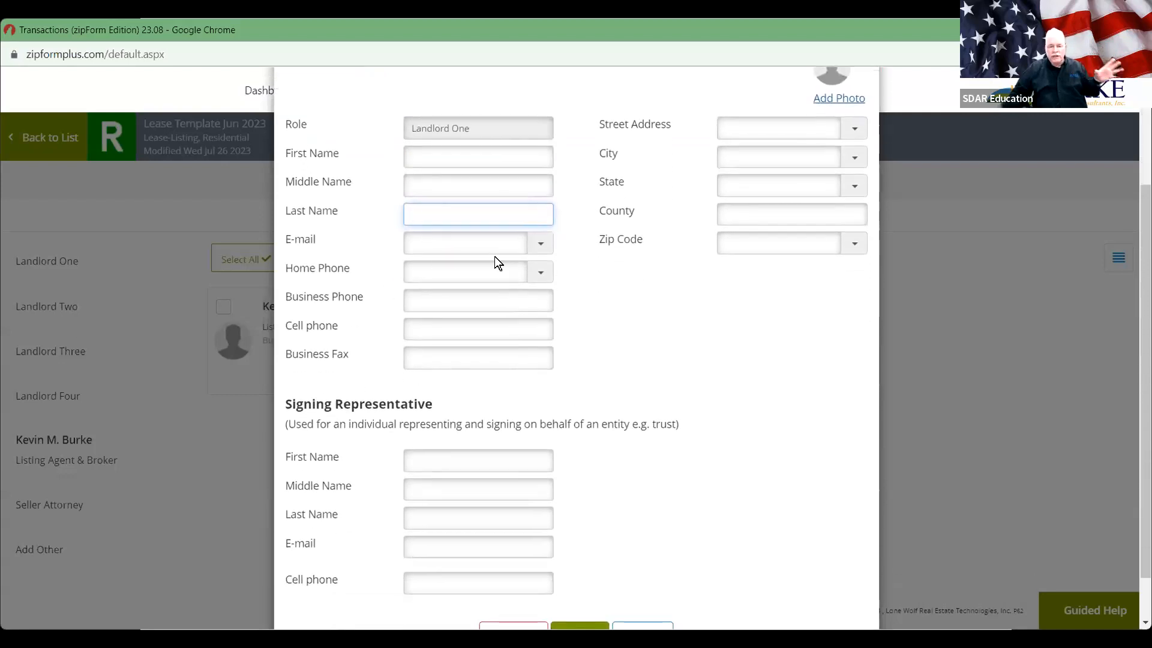
pyautogui.scroll(-1, 495, 263)
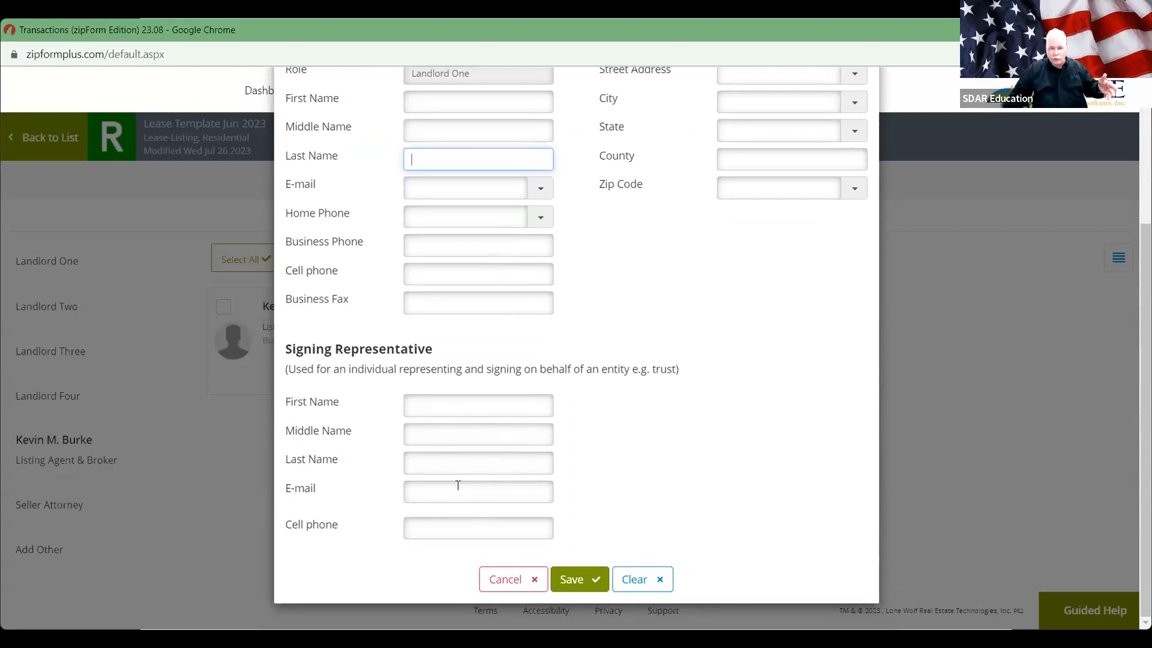
pyautogui.scroll(3, 458, 485)
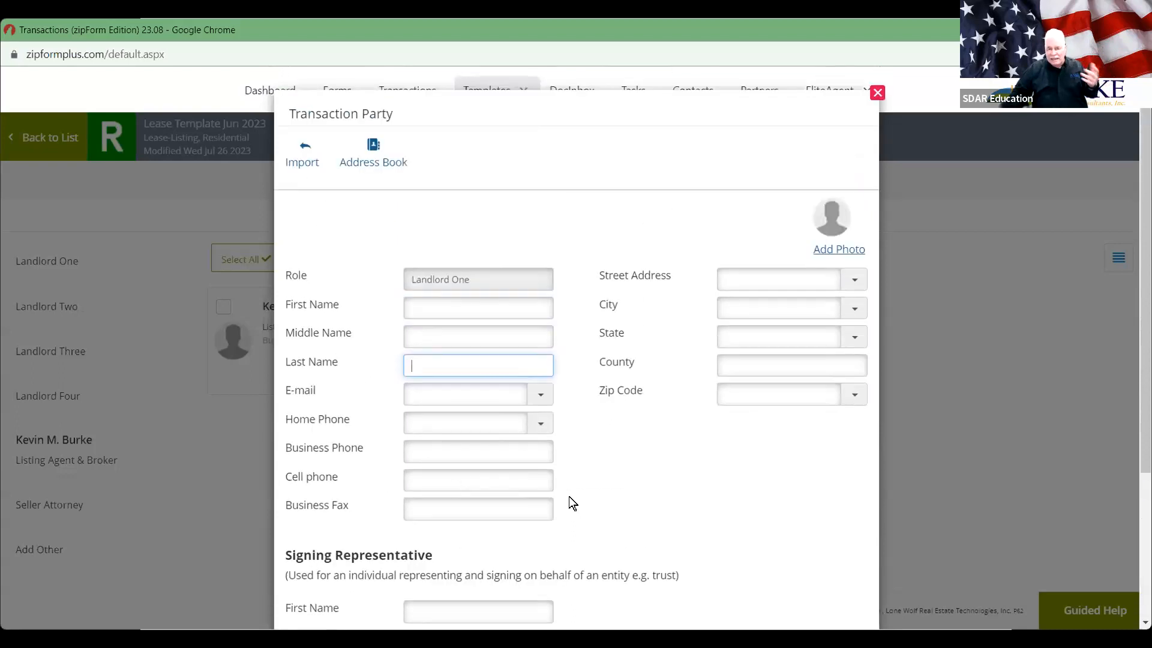
pyautogui.scroll(-3, 569, 495)
pyautogui.scroll(2, 568, 496)
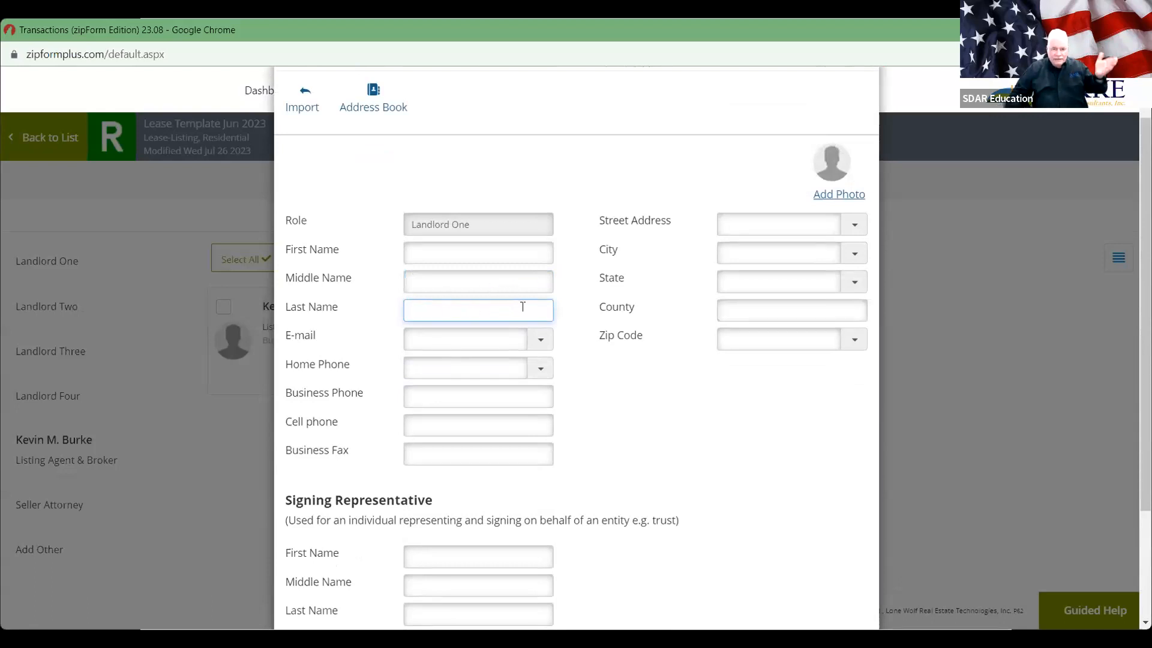
pyautogui.scroll(-3, 502, 358)
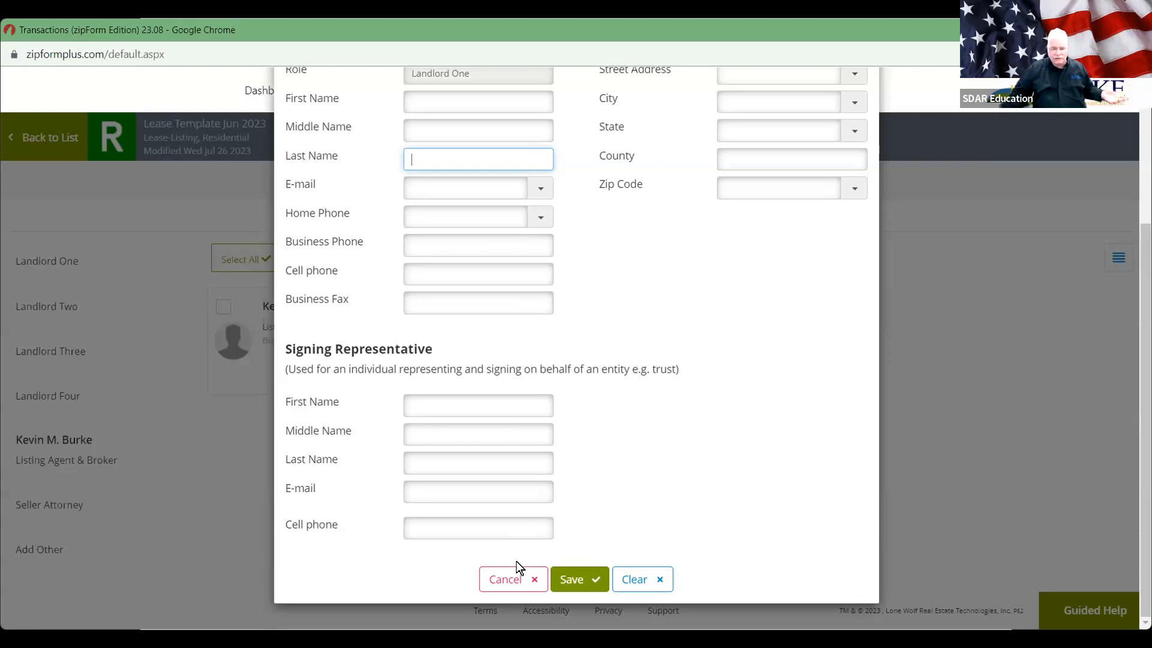
pyautogui.click(515, 577)
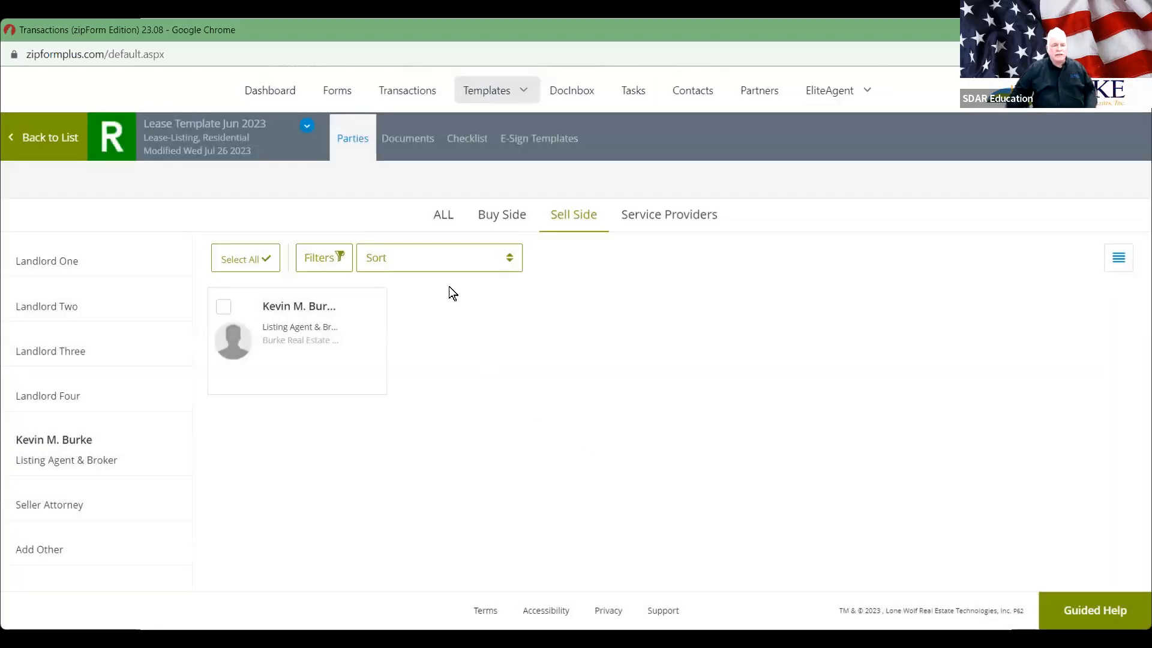
# - Open the Lease Listing Agreement from the lease template's Listing documents folder in Form Editor Classic and show it full screen
pyautogui.click(408, 138)
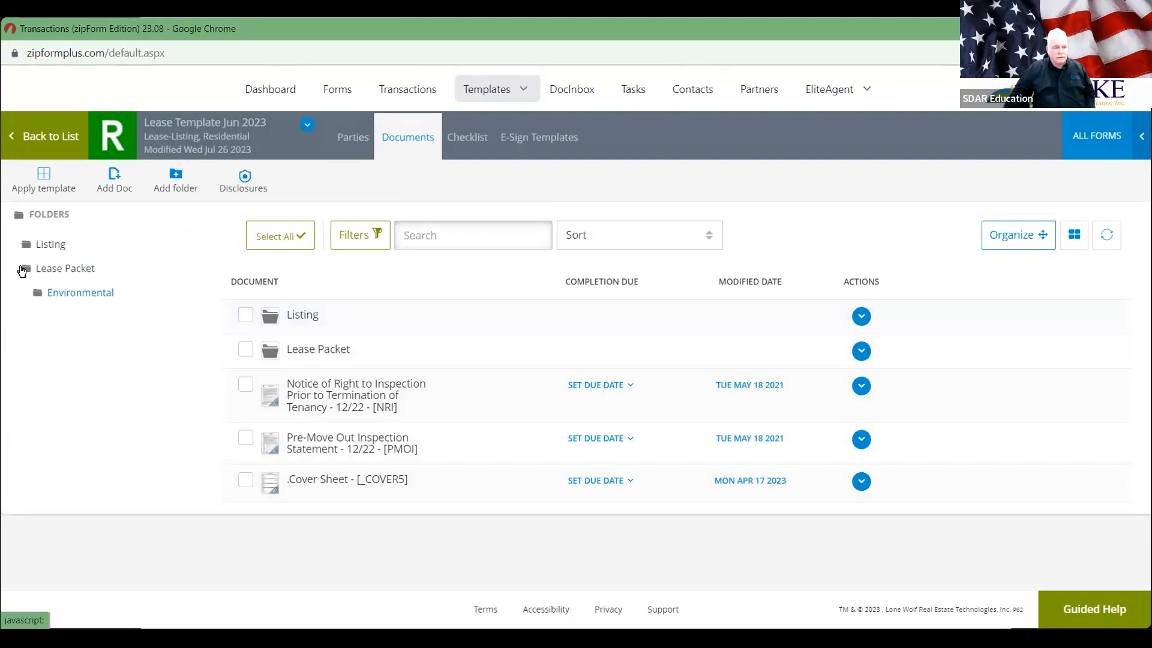
pyautogui.click(51, 245)
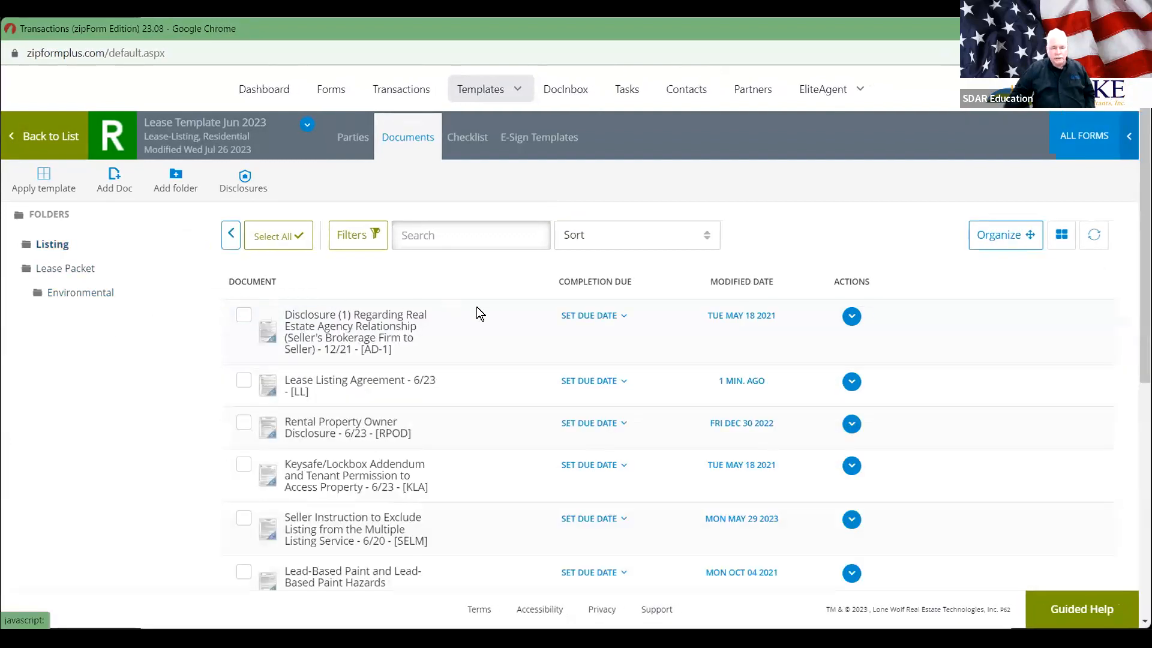
pyautogui.click(742, 385)
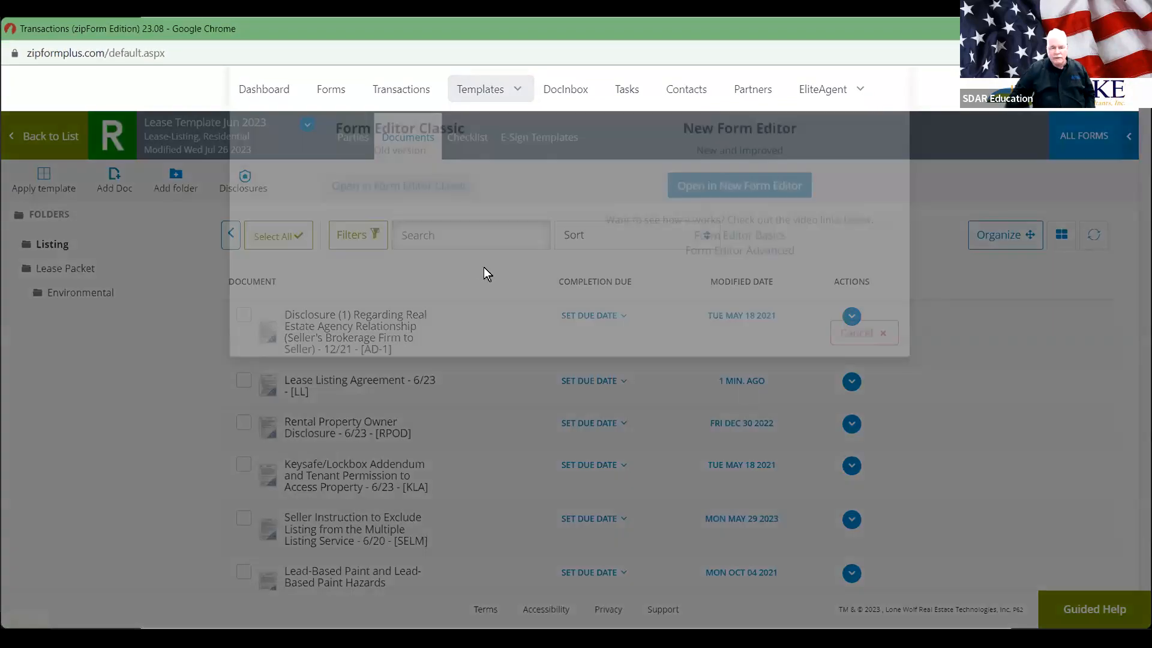
pyautogui.click(450, 252)
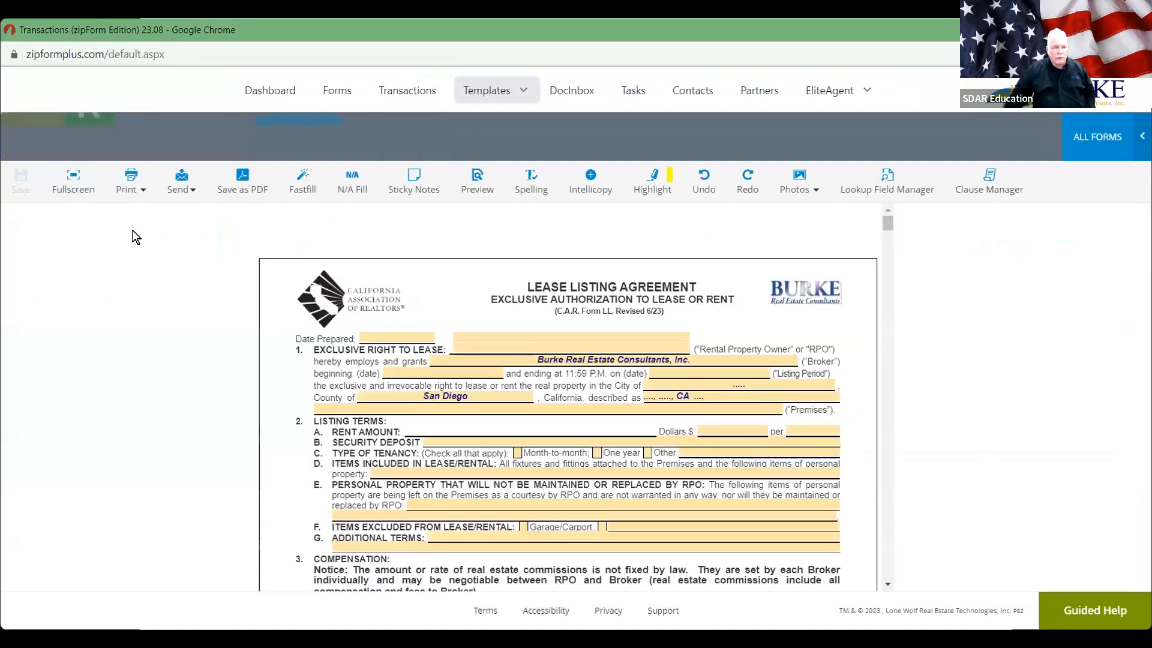
pyautogui.click(73, 180)
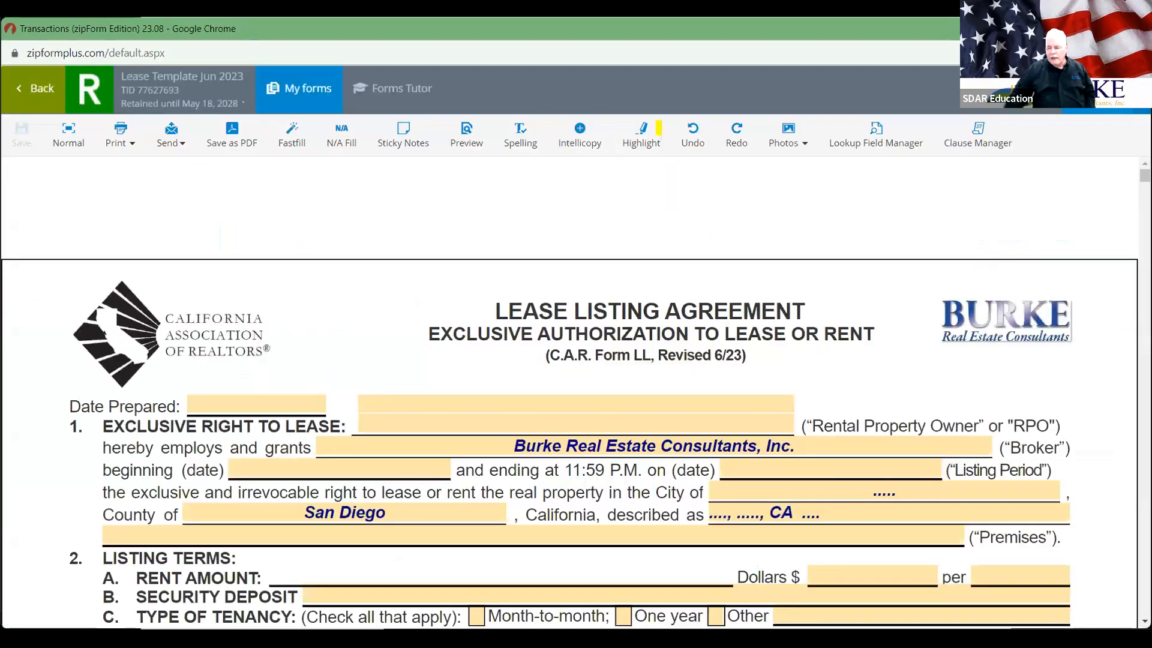
# - Clear the Entity Rental Property Owners checkbox above the owner signatures on page 4 of the Lease Listing Agreement
pyautogui.scroll(-6, 570, 390)
pyautogui.scroll(-10, 586, 393)
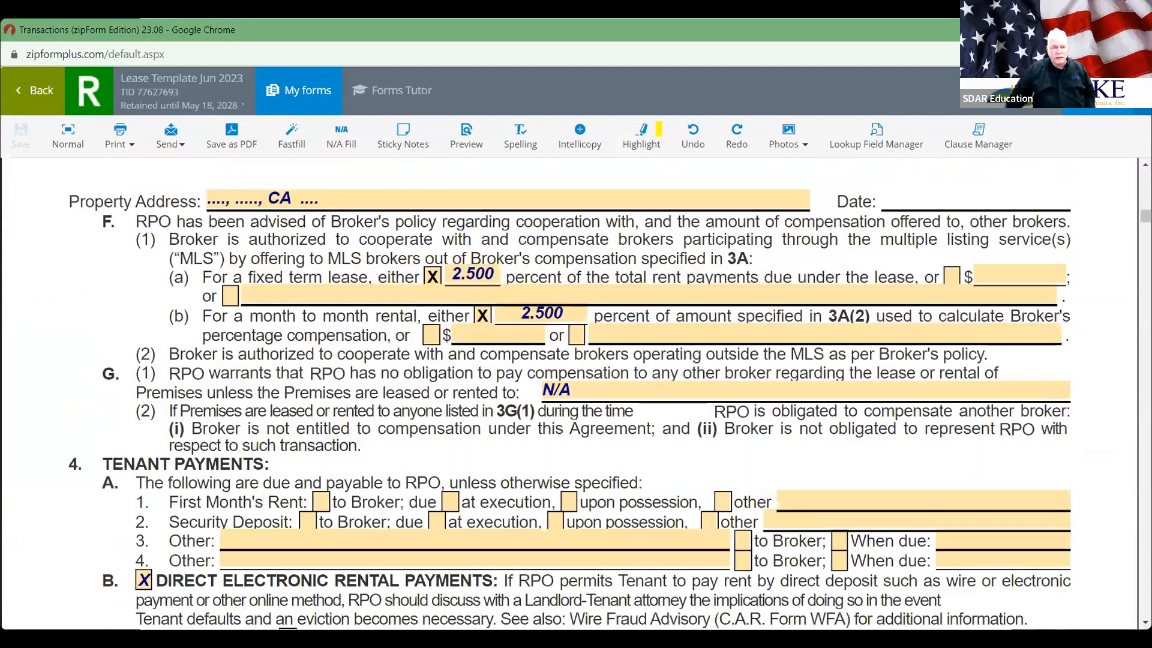
pyautogui.scroll(-15, 791, 451)
pyautogui.scroll(4, 786, 454)
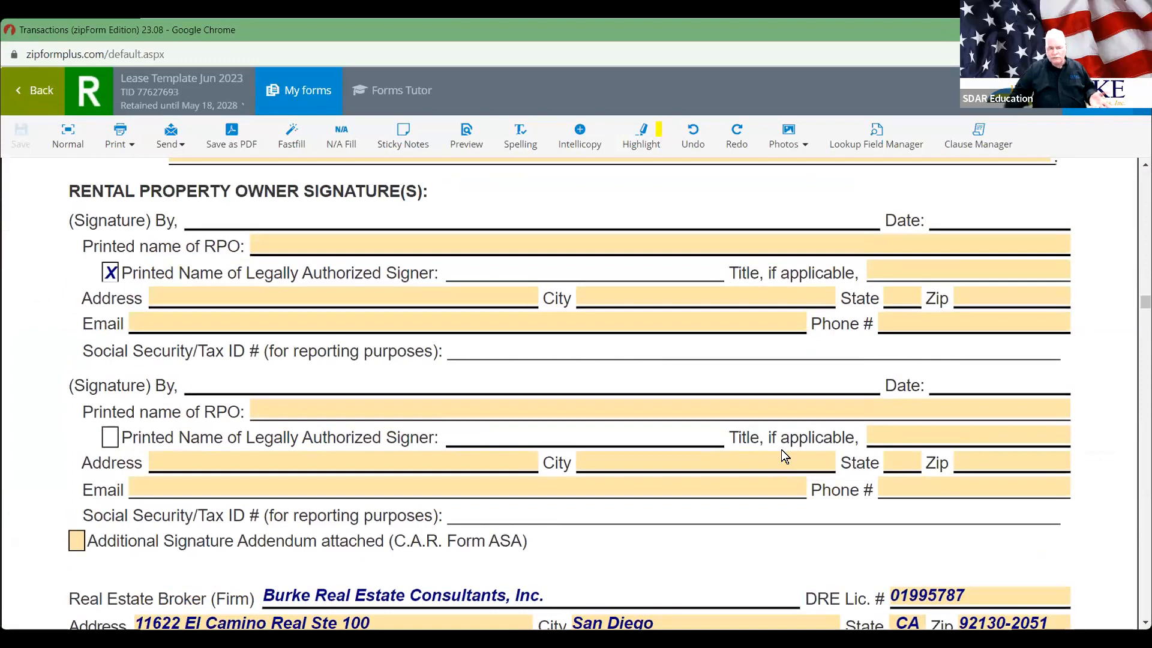
pyautogui.scroll(3, 782, 451)
pyautogui.scroll(2, 780, 449)
pyautogui.click(110, 305)
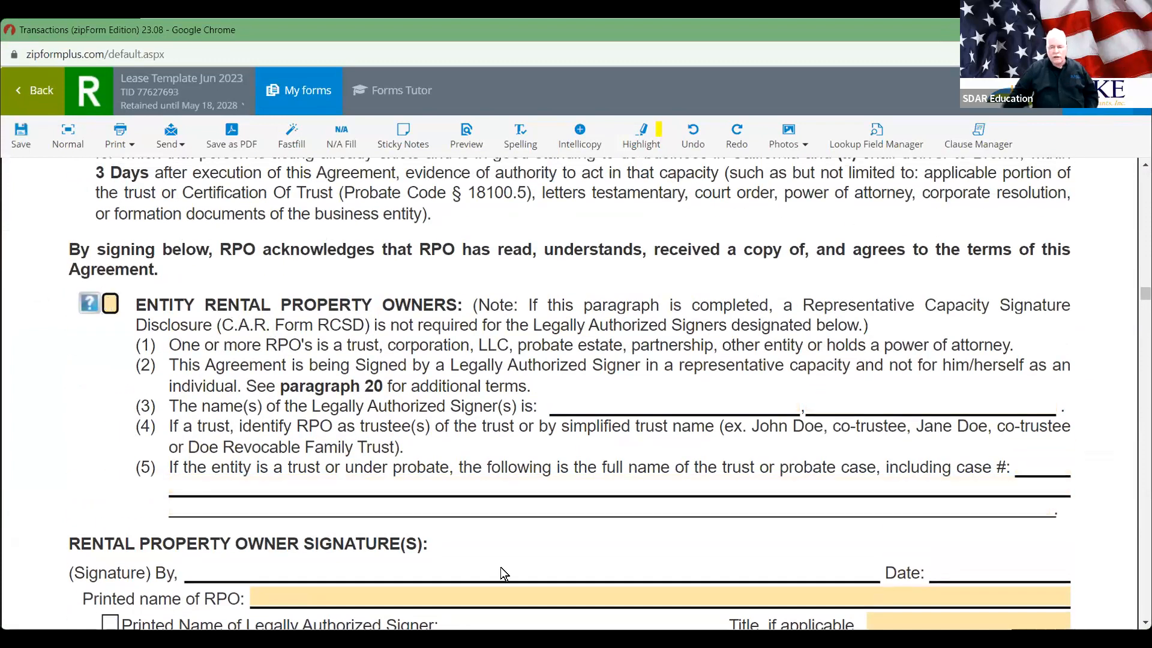
# - Examine the owner signature lines, the broker details and the co-listing broker option at the end of the Lease Listing Agreement
pyautogui.scroll(-5, 720, 485)
pyautogui.scroll(-4, 719, 484)
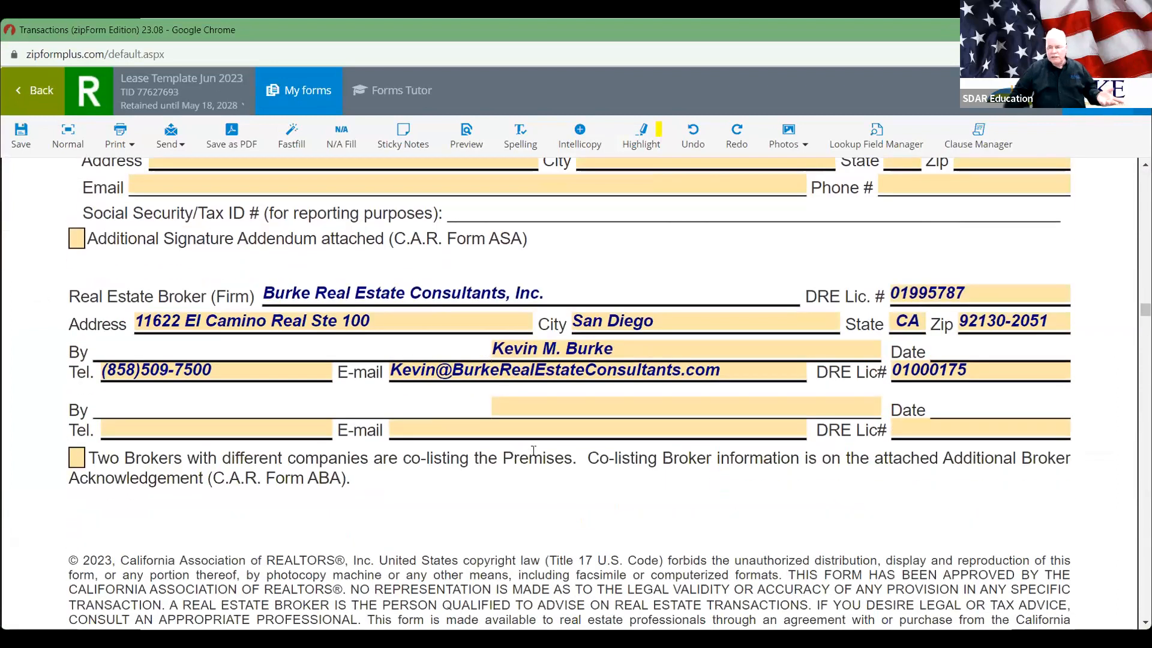
pyautogui.scroll(-3, 533, 450)
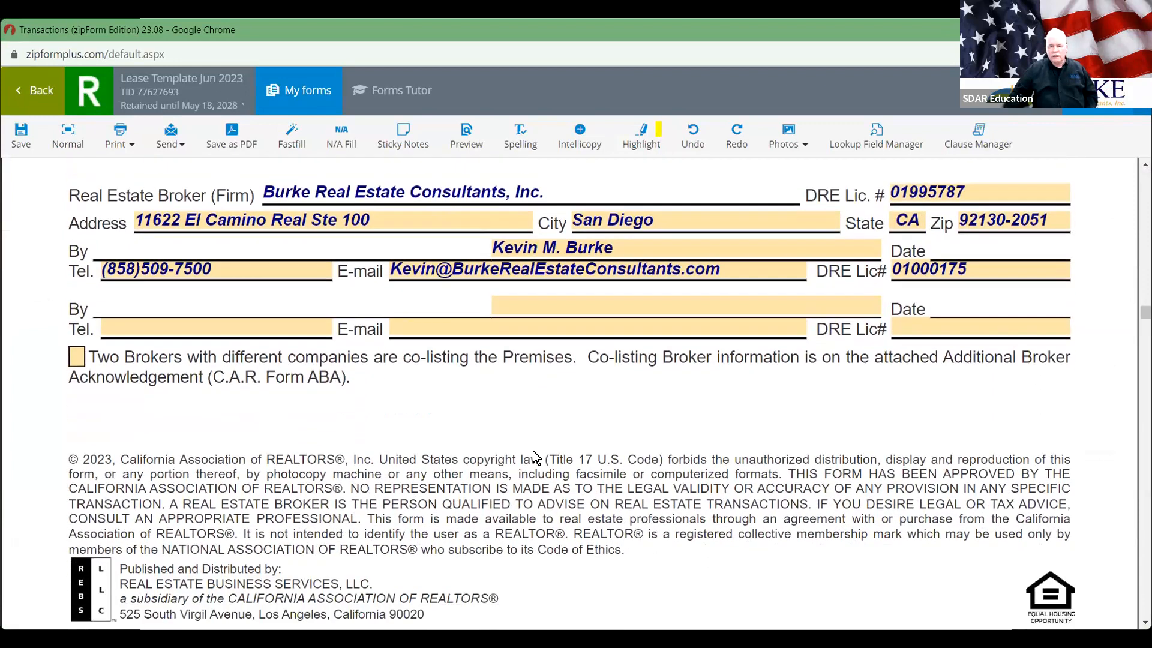
pyautogui.scroll(2, 532, 450)
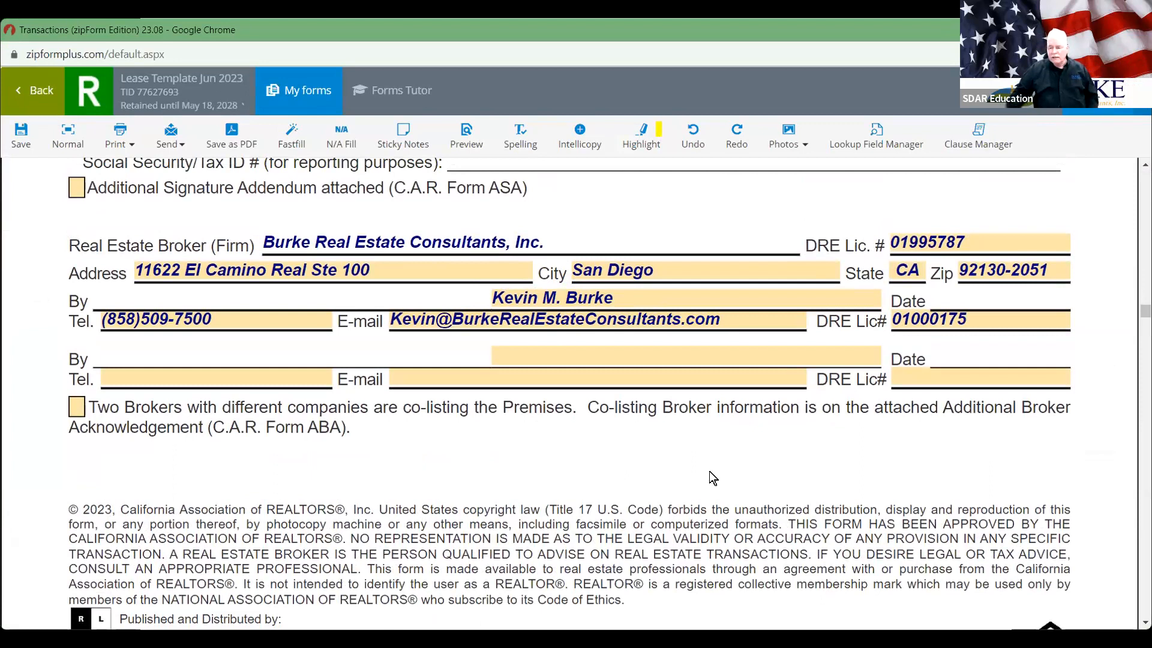
pyautogui.scroll(-3, 709, 478)
pyautogui.scroll(-2, 709, 473)
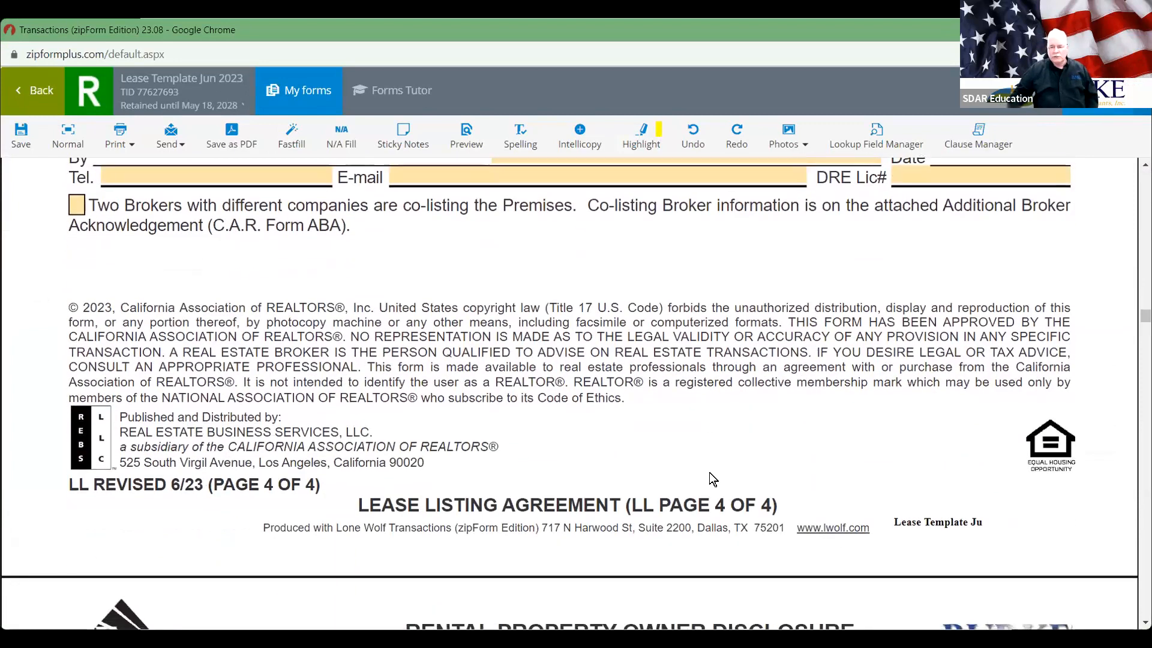
# - Examine the opening of the Rental Property Owner Disclosure, including its purpose notes and the lead-based paint questions in paragraph 5
pyautogui.scroll(-4, 709, 472)
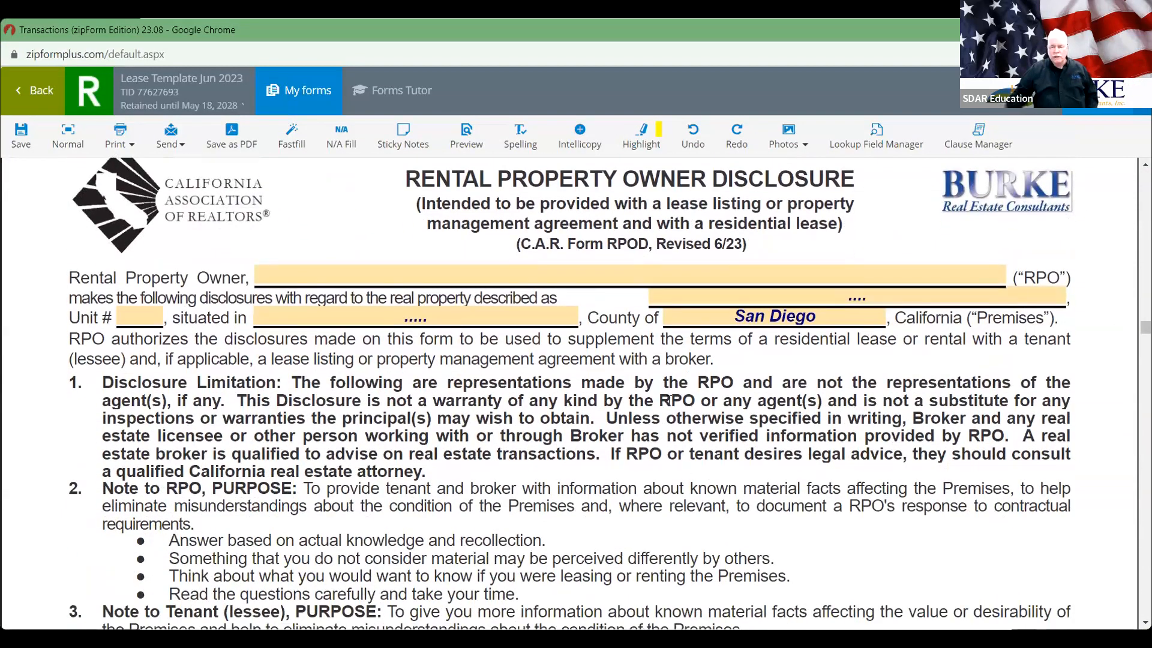
pyautogui.scroll(-4, 430, 380)
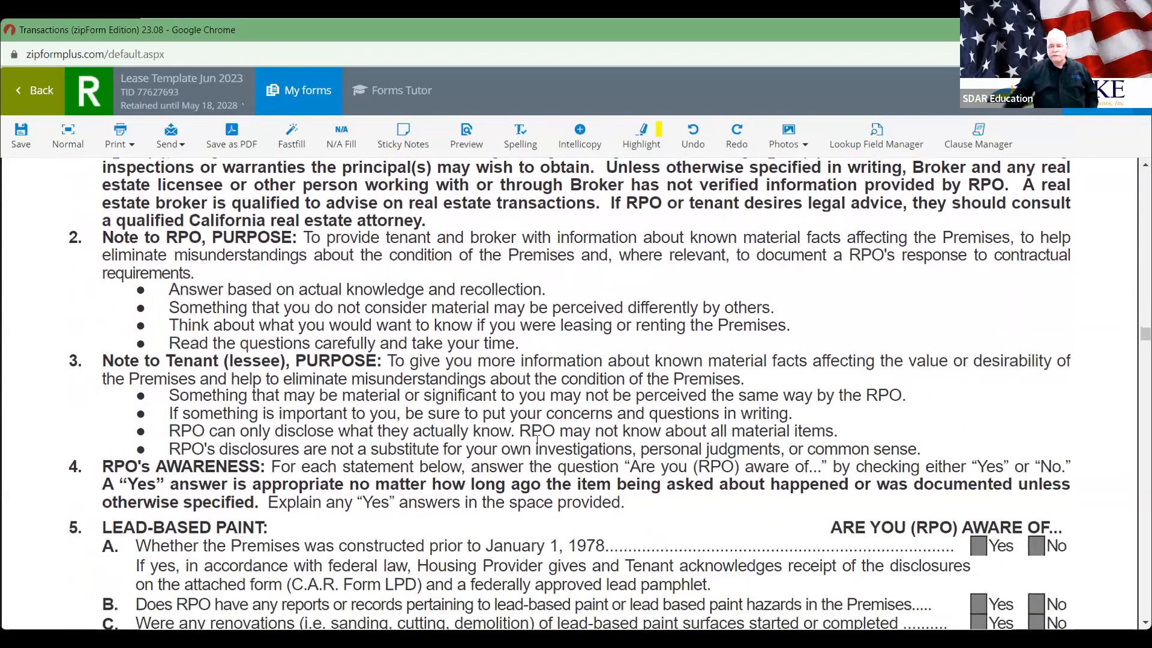
pyautogui.scroll(-4, 496, 427)
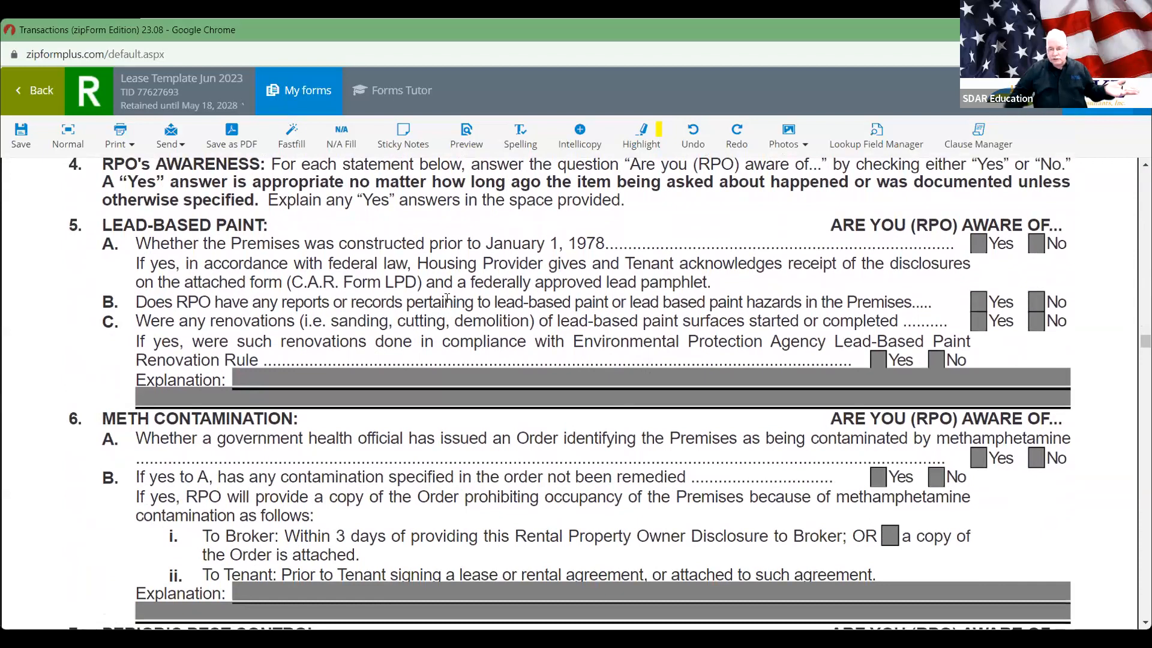
pyautogui.scroll(4, 447, 298)
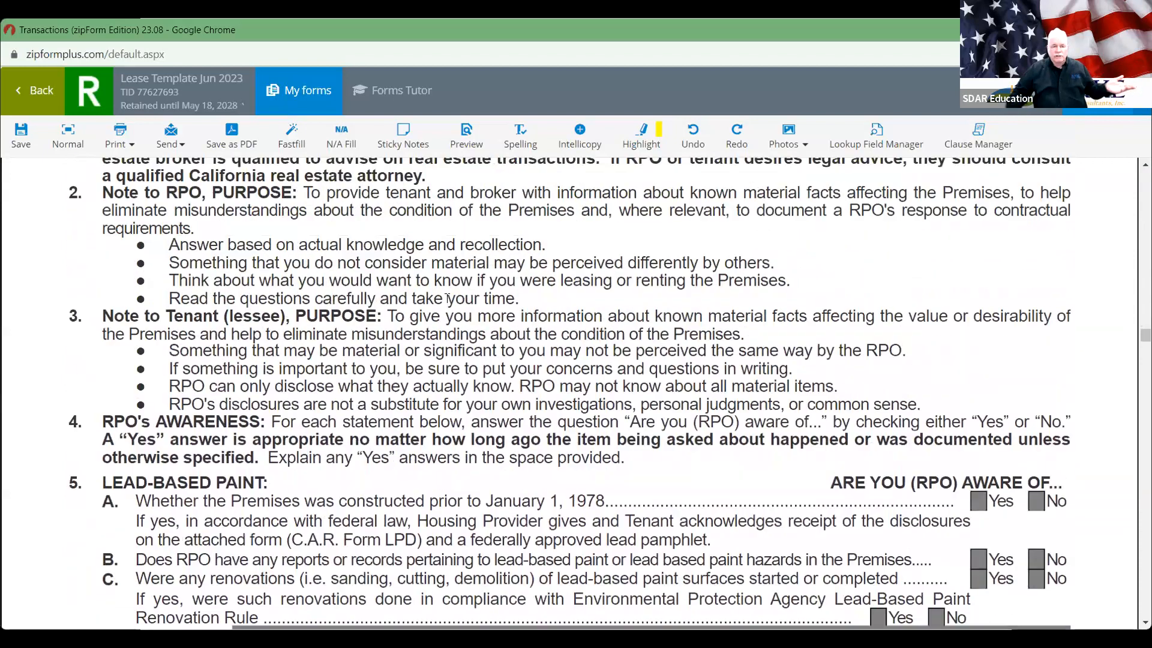
pyautogui.scroll(-3, 447, 298)
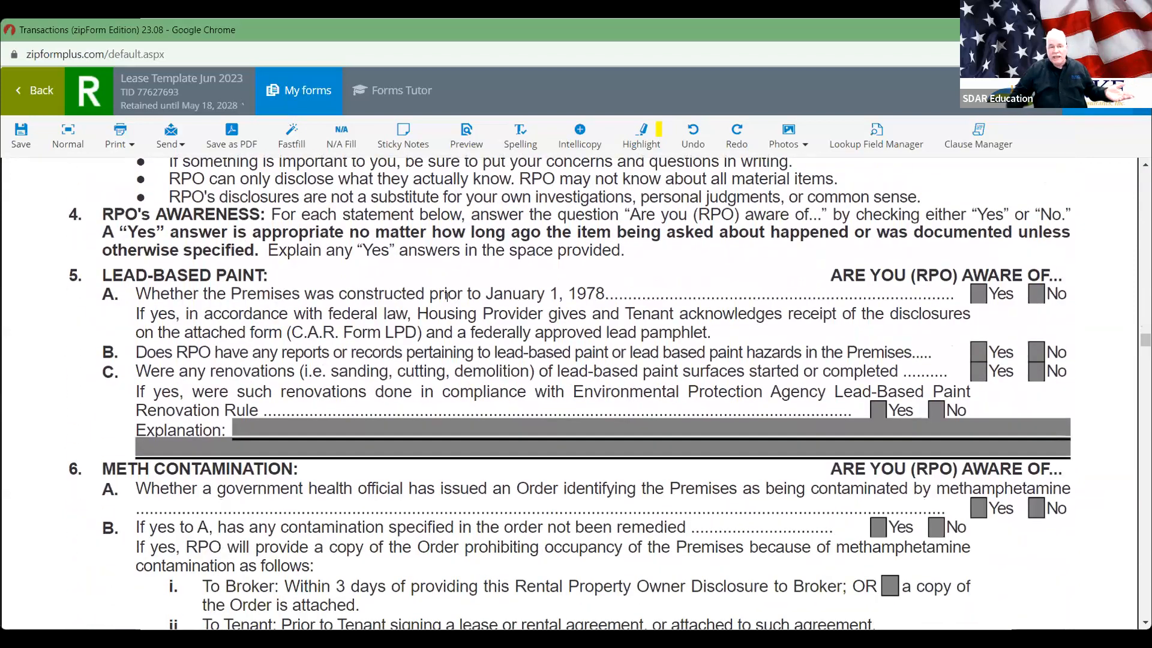
pyautogui.scroll(-1, 441, 282)
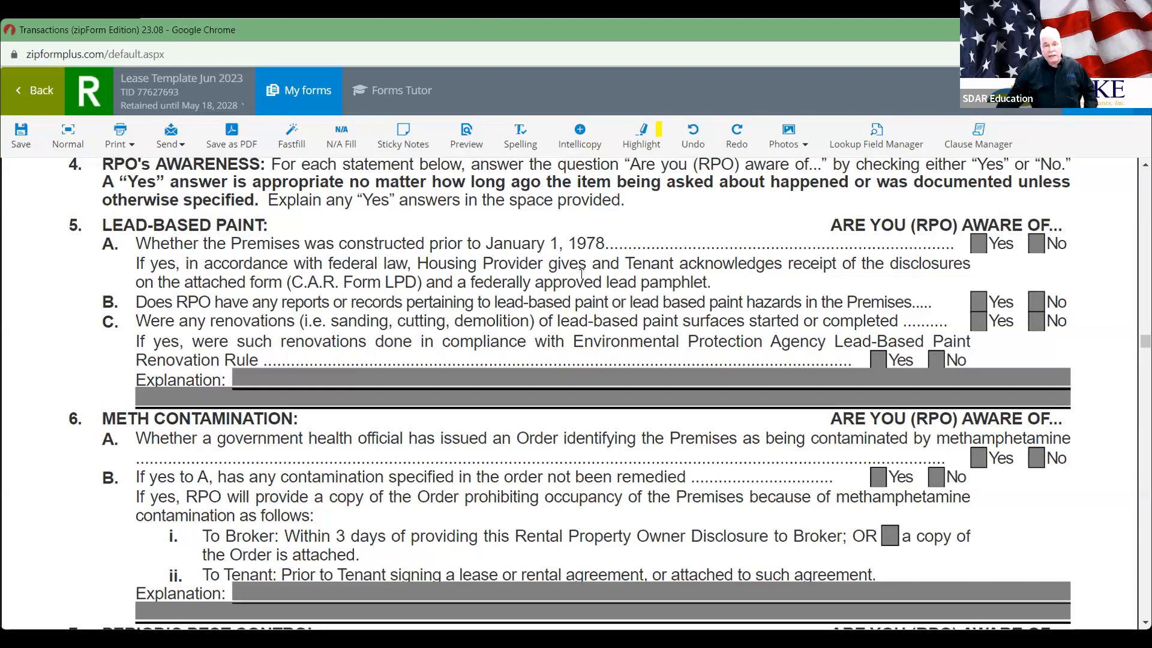
# - Examine paragraphs 6 through 13 of the Rental Property Owner Disclosure, selecting the words "Premises" and "last" in the Death on Premises question
pyautogui.scroll(-3, 582, 273)
pyautogui.scroll(-7, 582, 273)
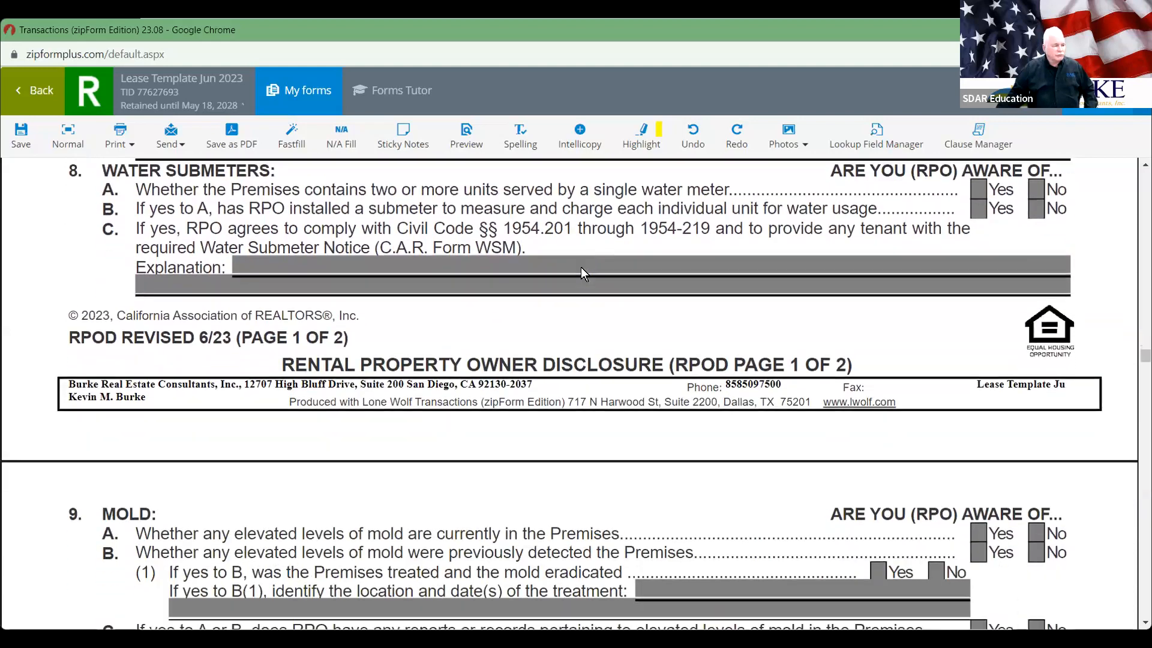
pyautogui.scroll(-7, 581, 268)
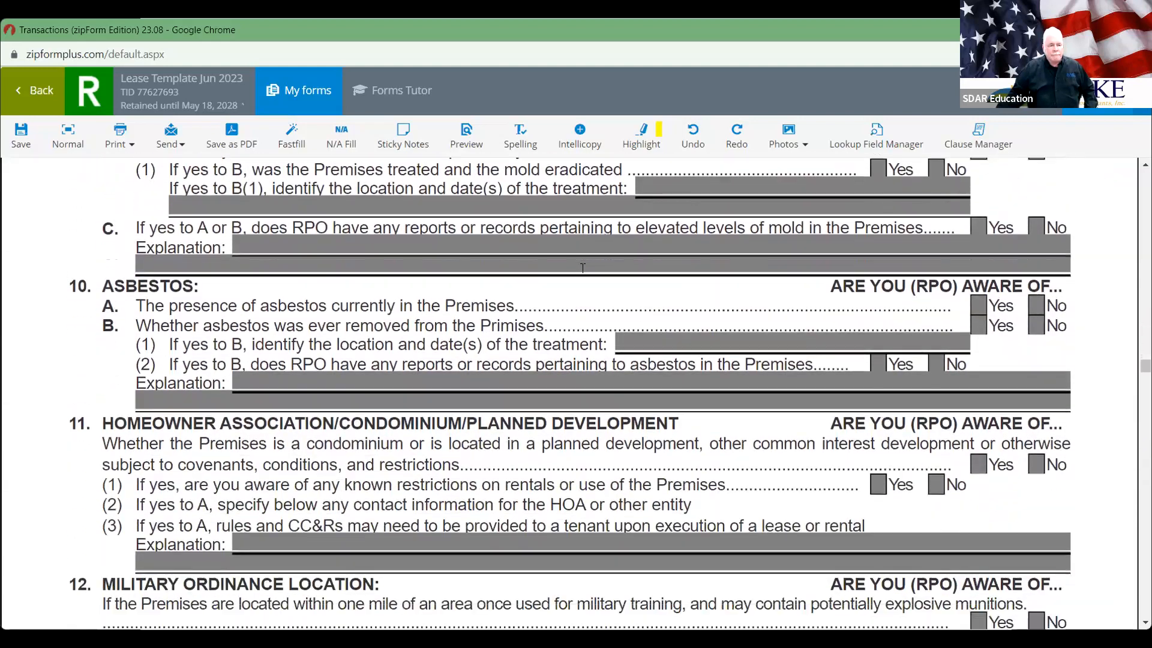
pyautogui.scroll(-2, 581, 268)
pyautogui.scroll(-4, 583, 267)
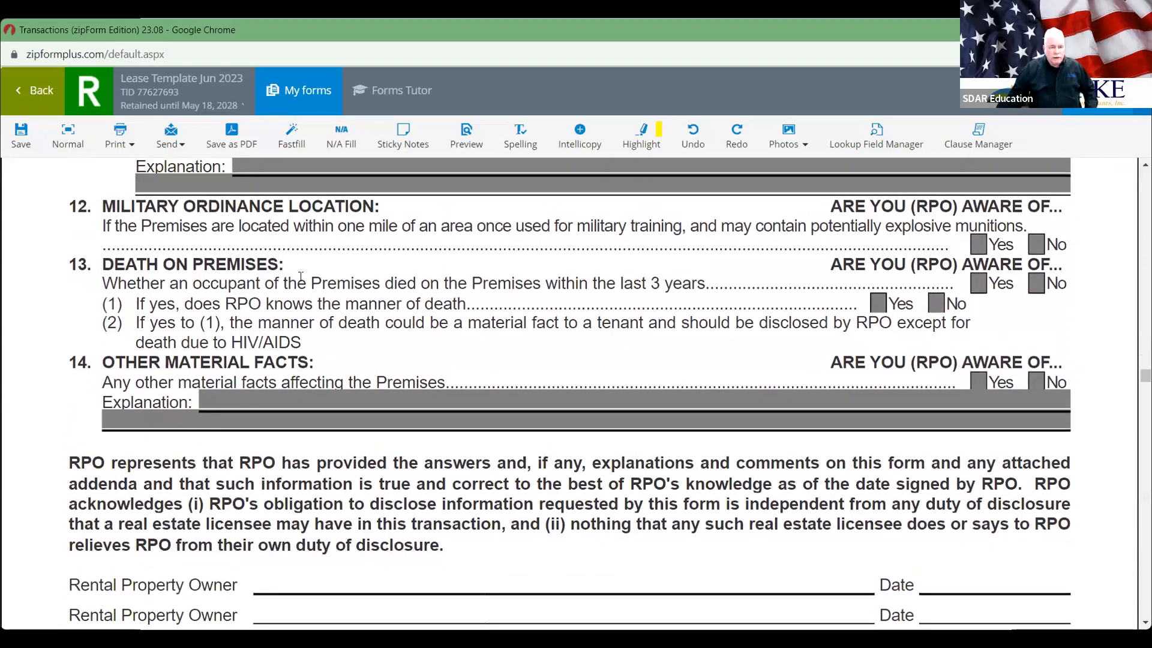
pyautogui.doubleClick(355, 283)
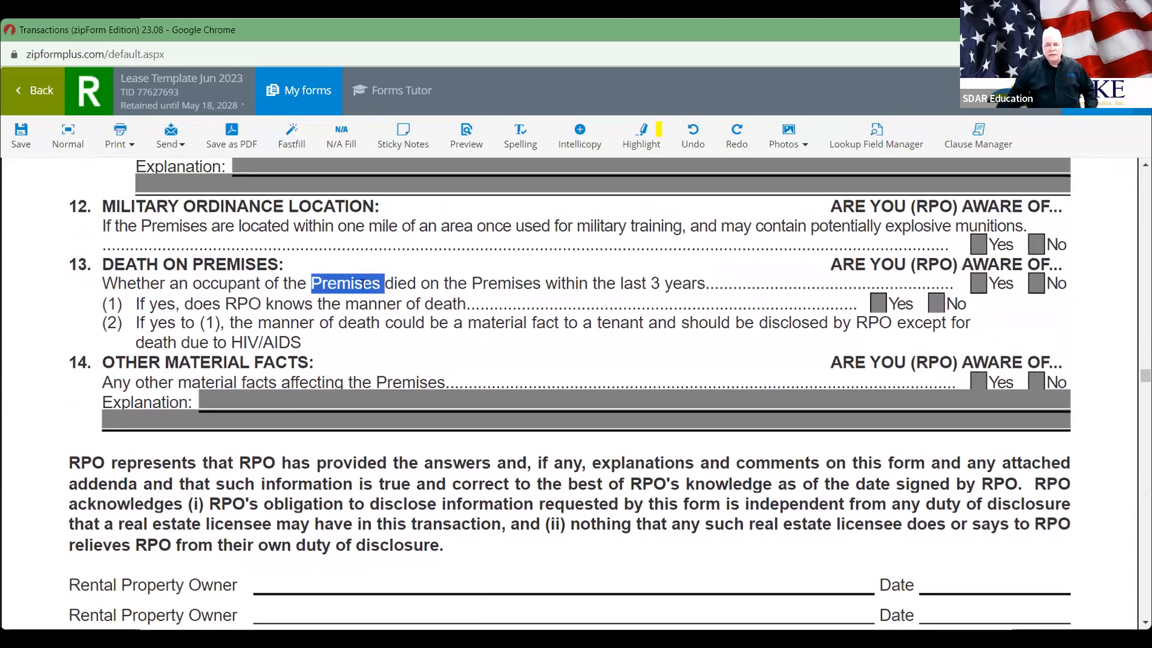
pyautogui.doubleClick(634, 283)
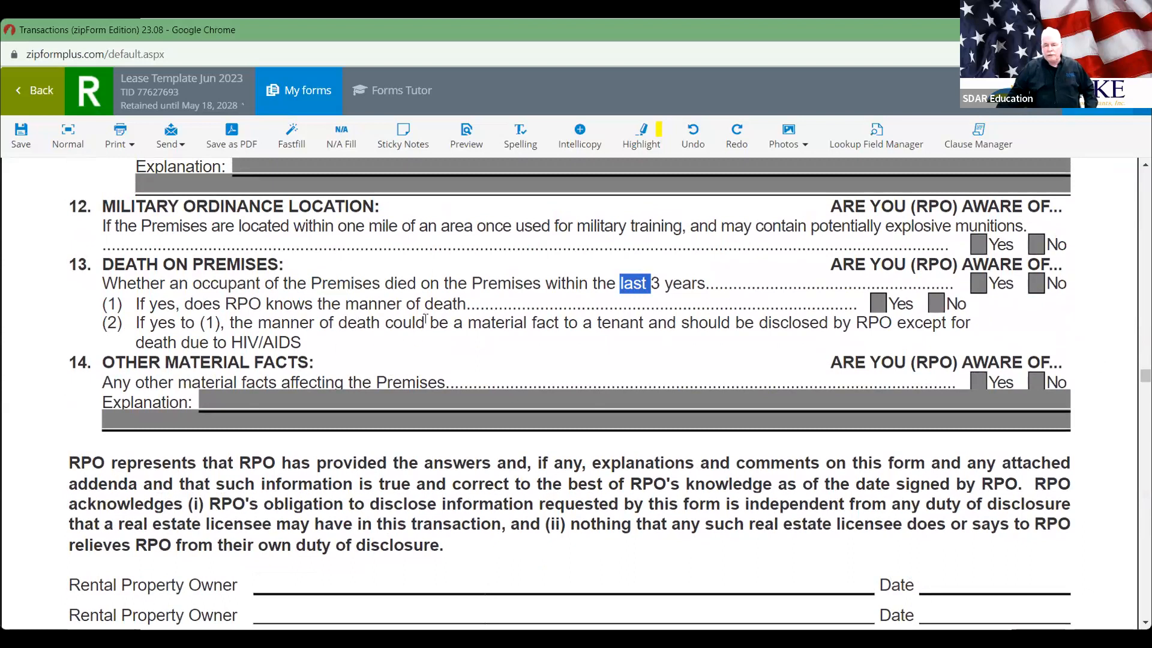
pyautogui.click(467, 344)
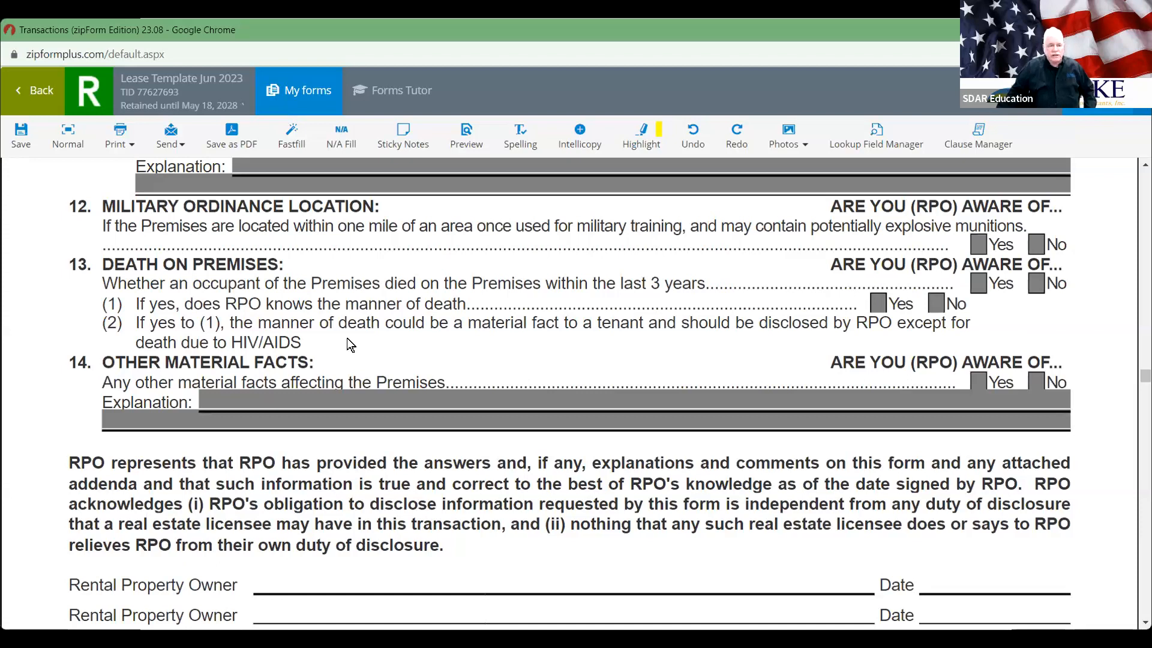
# - Examine the other material facts question and the owner, tenant and broker signature areas of the Rental Property Owner Disclosure
pyautogui.scroll(-3, 347, 336)
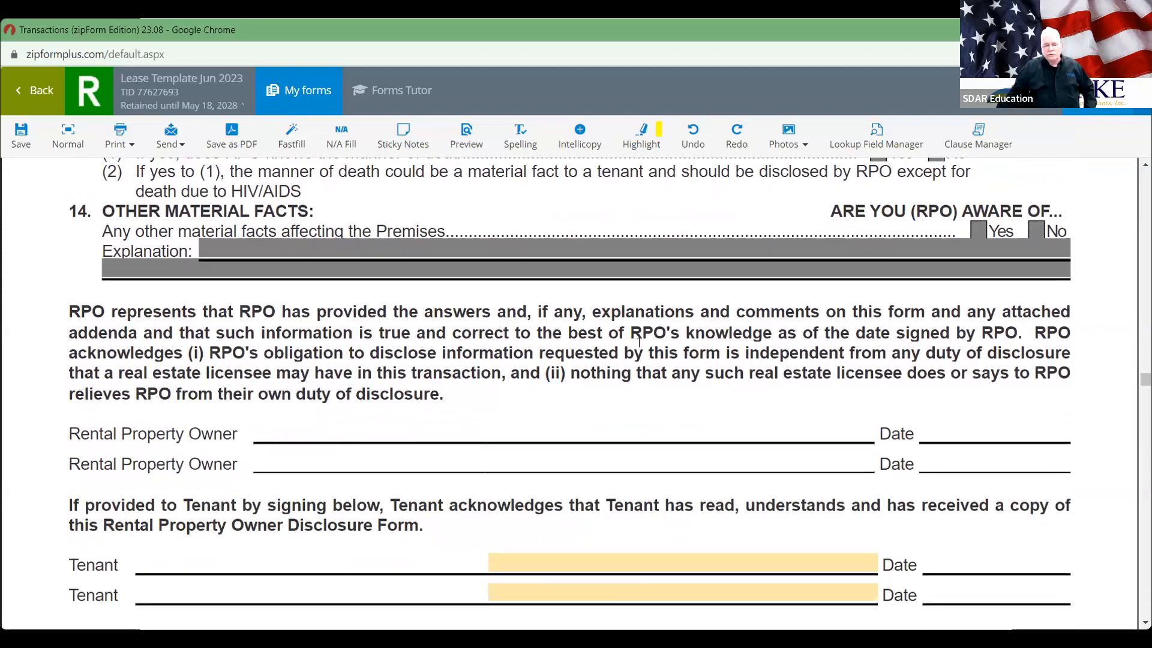
pyautogui.scroll(-3, 639, 342)
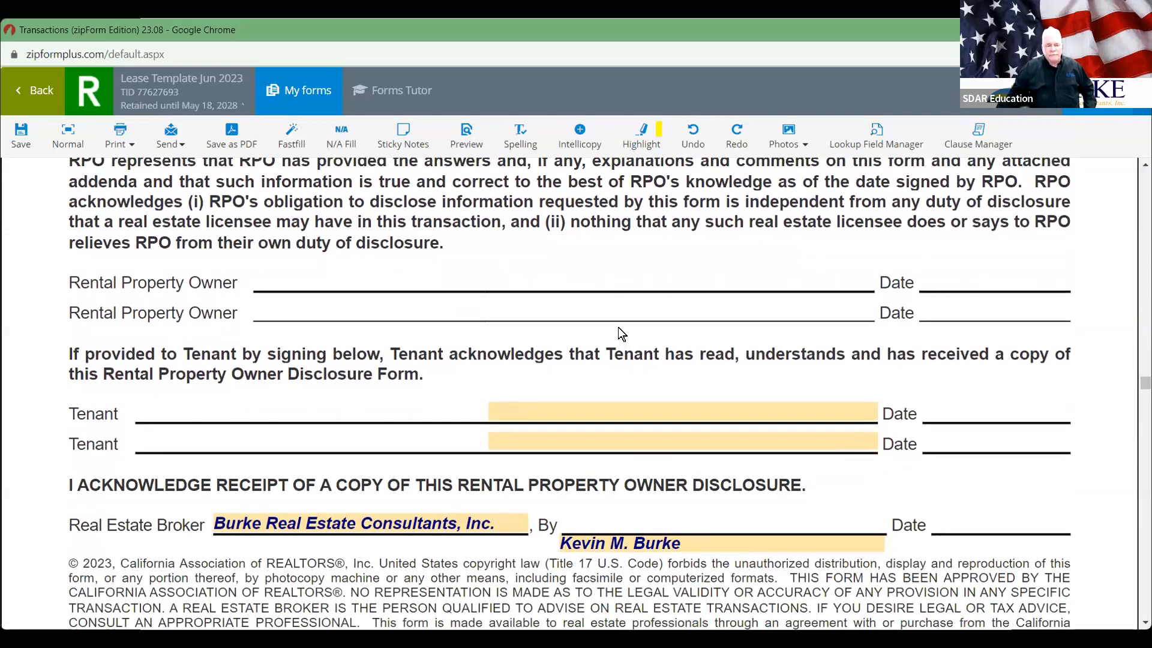
pyautogui.scroll(-6, 618, 326)
pyautogui.scroll(-5, 618, 329)
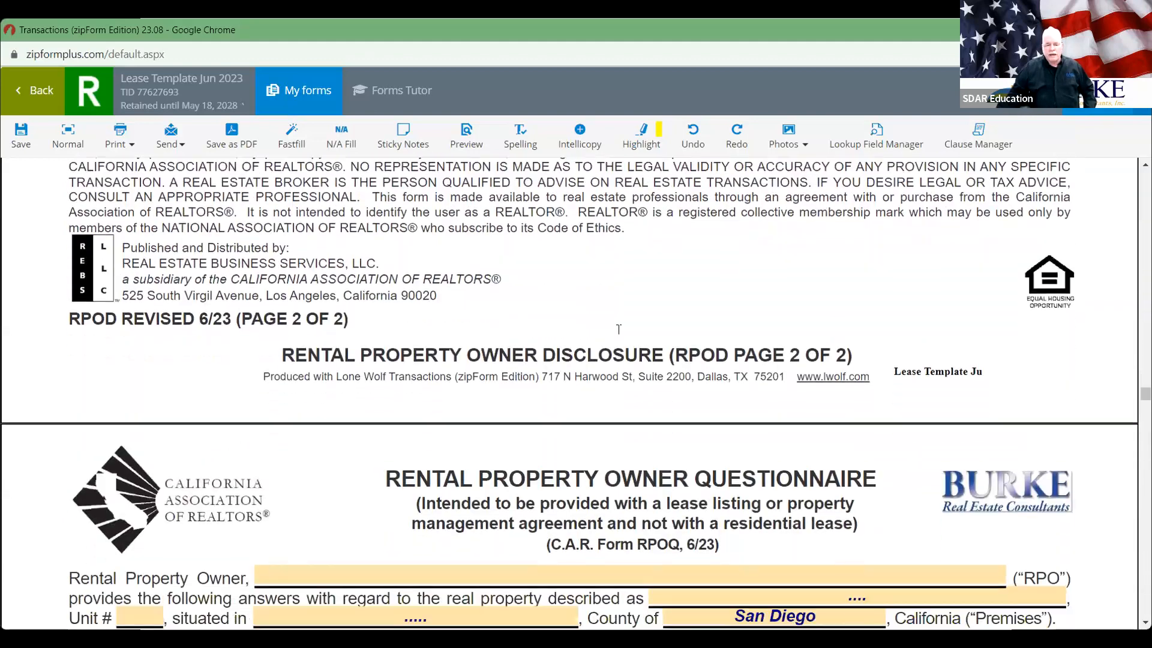
# - Return to the Rental Property Owner Disclosure's heading and skim its questions again from lead-based paint through mold and asbestos
pyautogui.scroll(6, 618, 330)
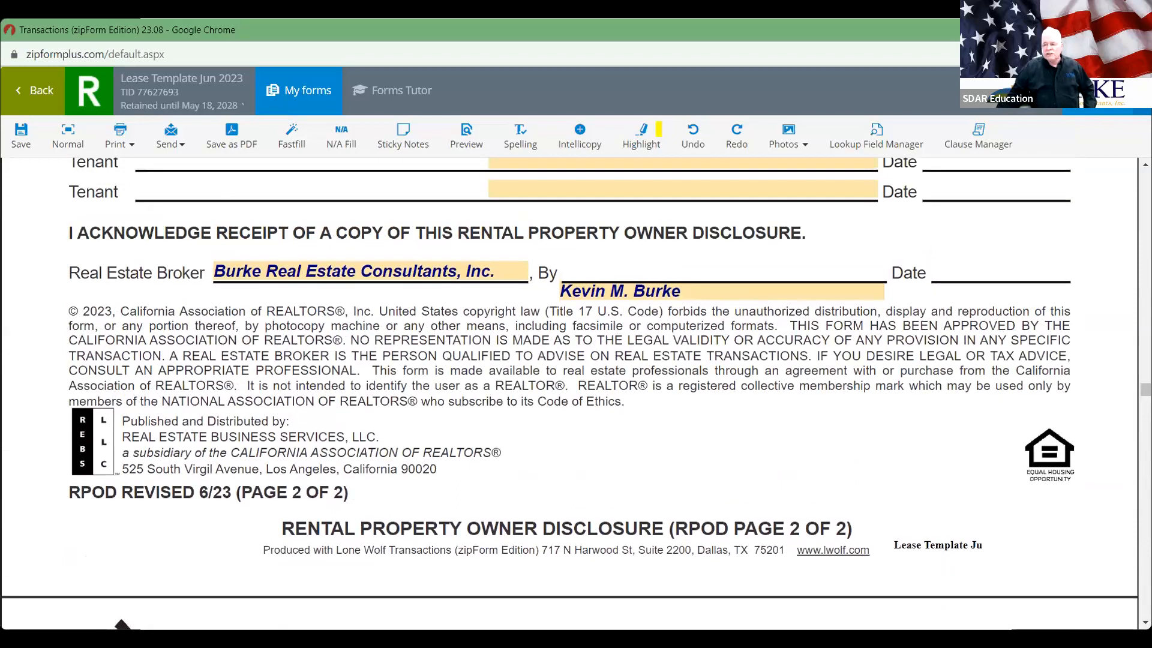
pyautogui.scroll(20, 570, 392)
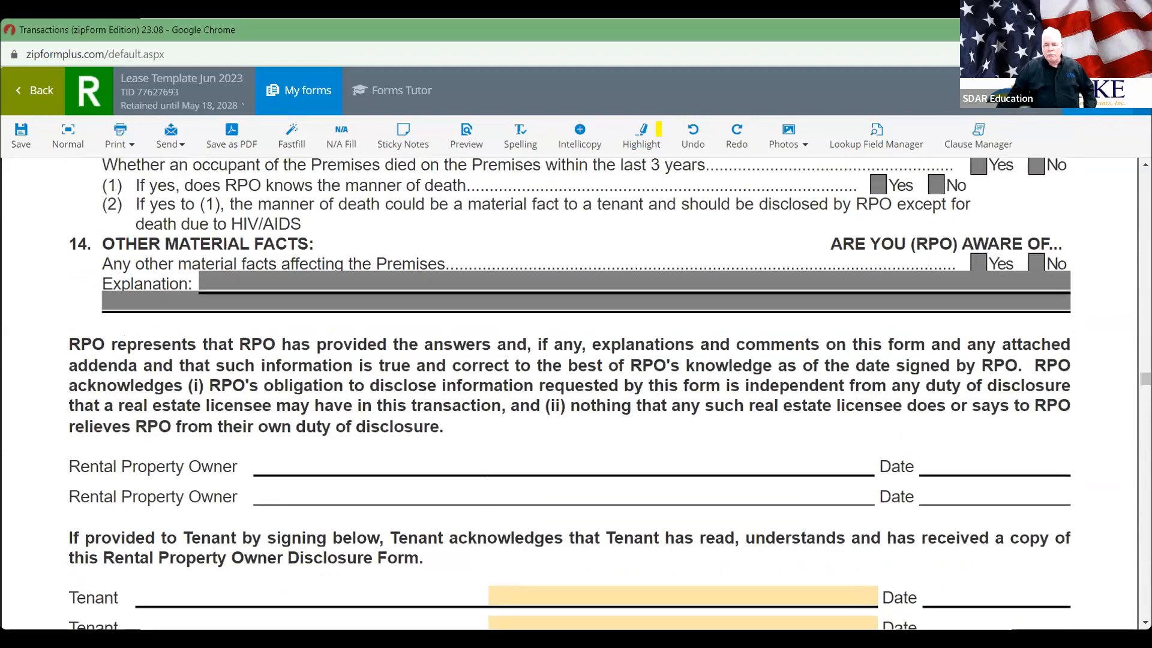
pyautogui.scroll(8, 647, 273)
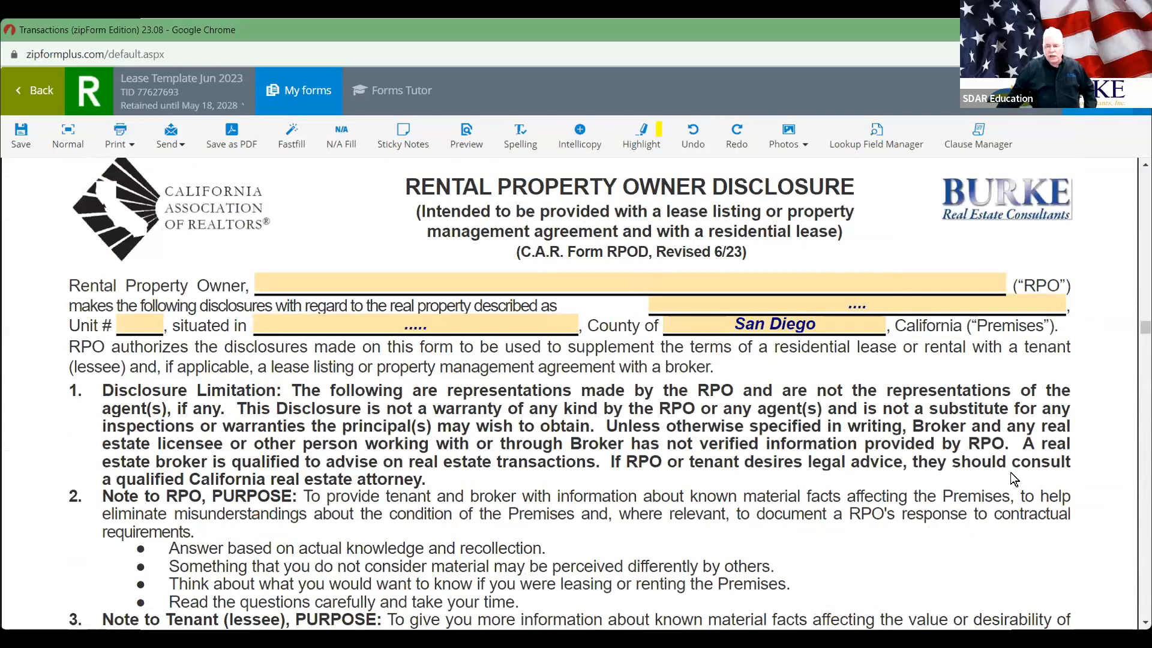
pyautogui.scroll(-10, 1010, 473)
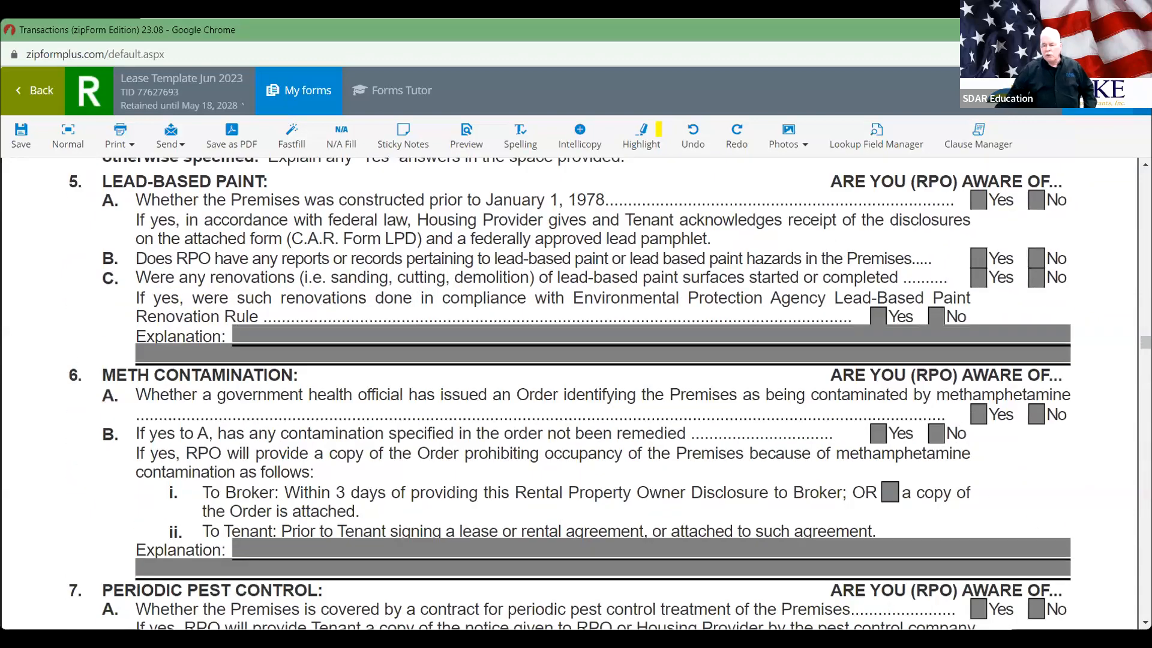
pyautogui.scroll(-15, 576, 392)
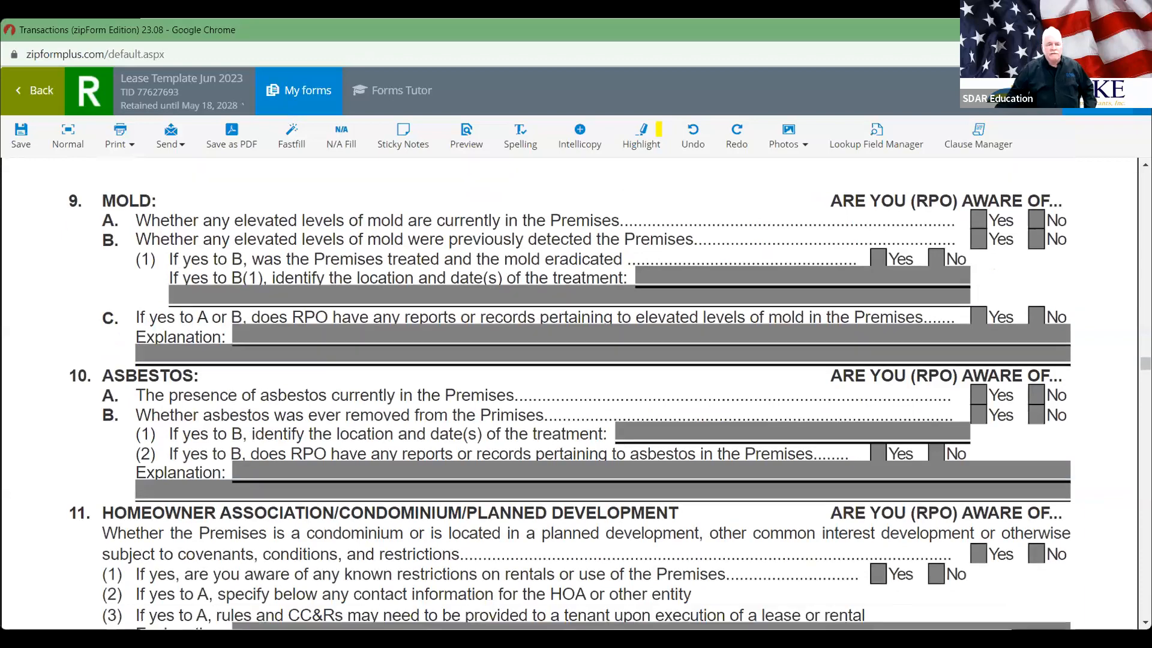
# - Show the beginning of the Rental Property Owner Questionnaire and select the word "not" in the intended-use note under its title
pyautogui.scroll(-6, 576, 393)
pyautogui.scroll(-6, 576, 392)
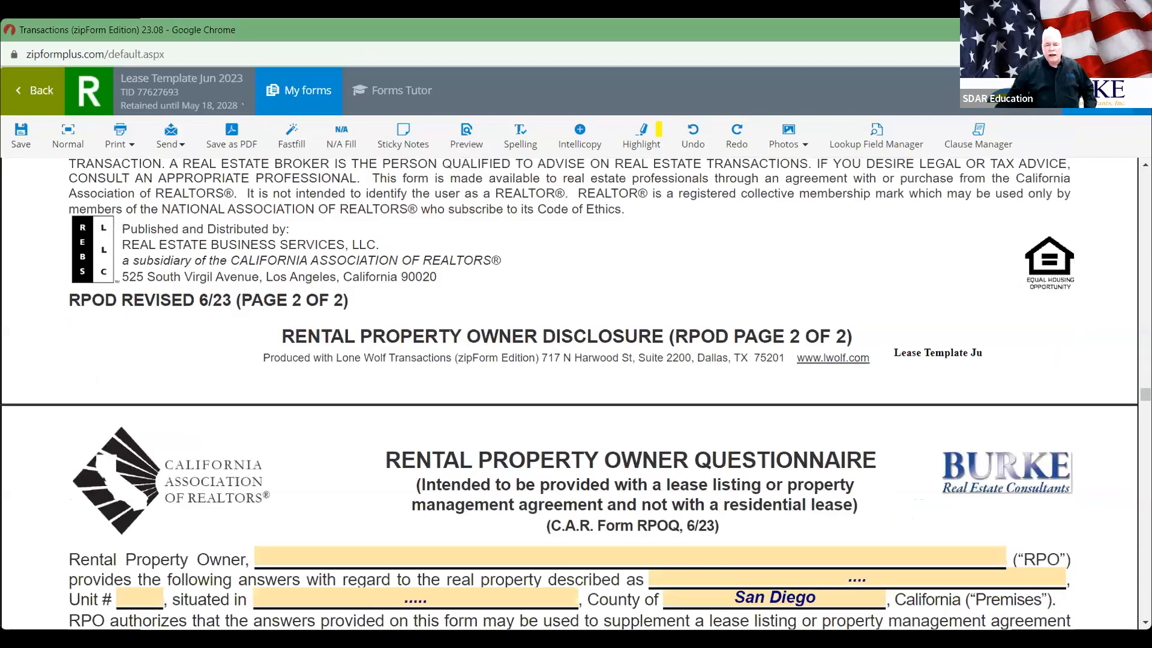
pyautogui.scroll(-4, 576, 393)
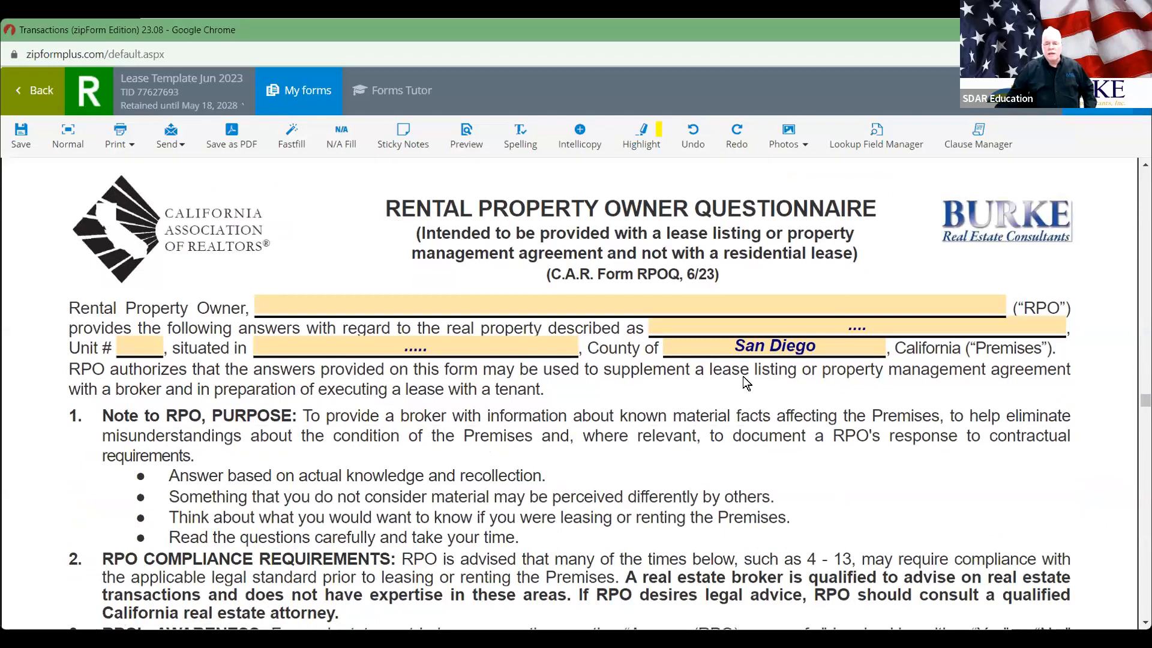
pyautogui.doubleClick(650, 253)
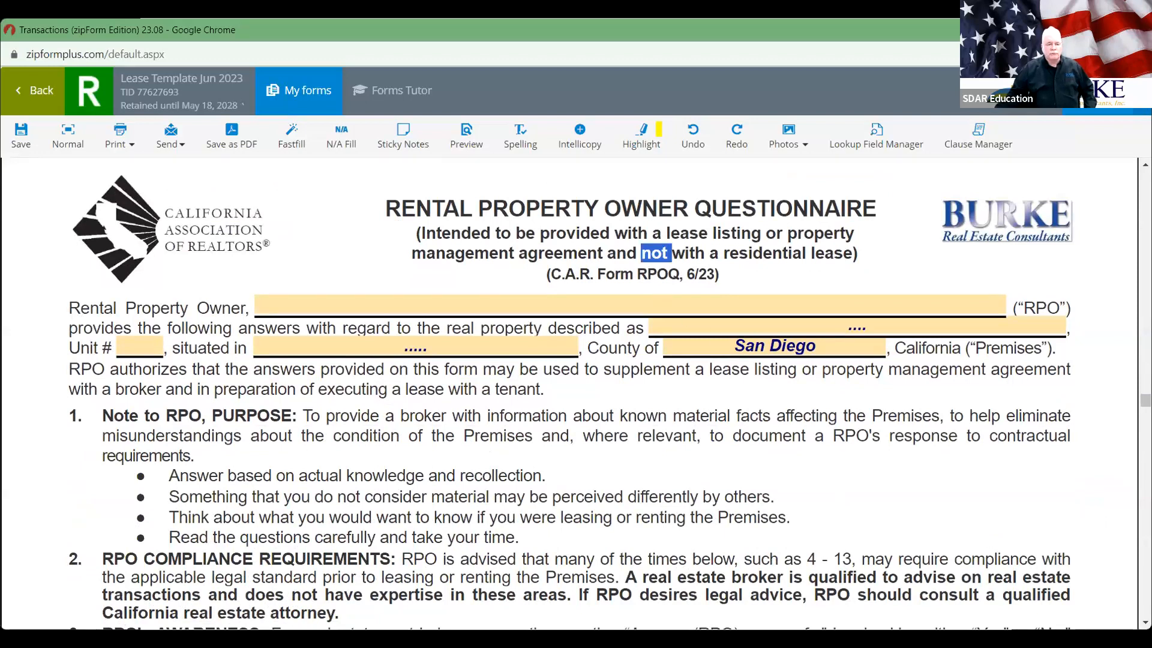
# - Skim the Rental Property Owner Questionnaire from the purpose and compliance notes through water fixtures, meters, permits, pets, mailboxes and appliances to its end
pyautogui.scroll(-1, 1091, 607)
pyautogui.scroll(-5, 1091, 607)
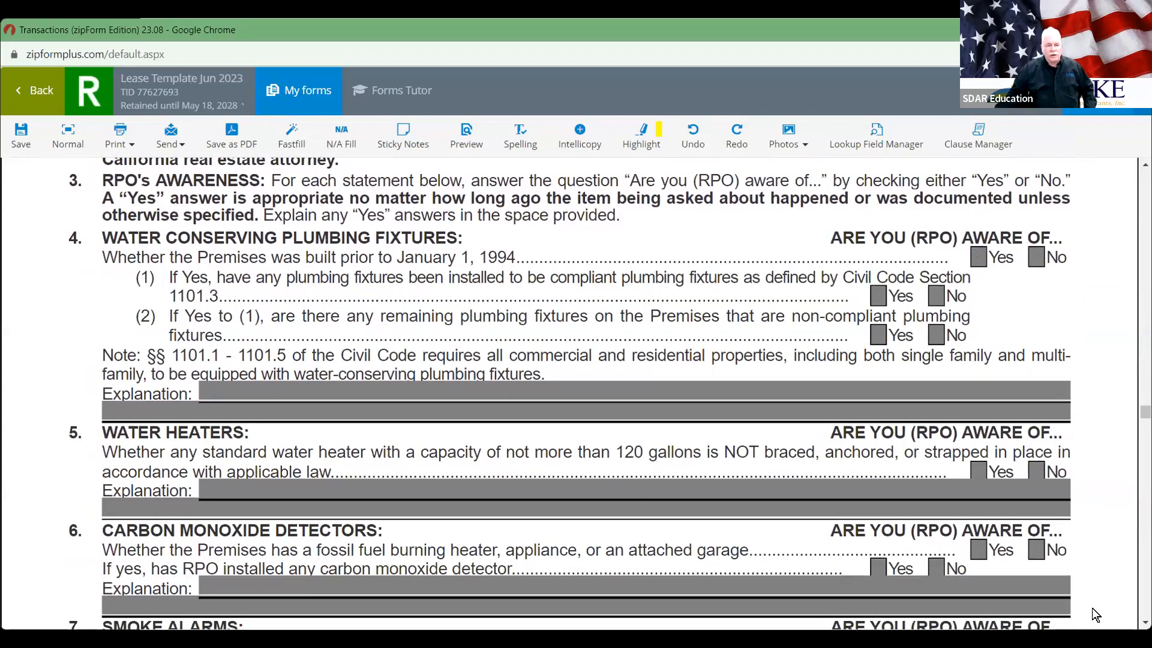
pyautogui.scroll(-3, 1092, 607)
pyautogui.scroll(-6, 1092, 607)
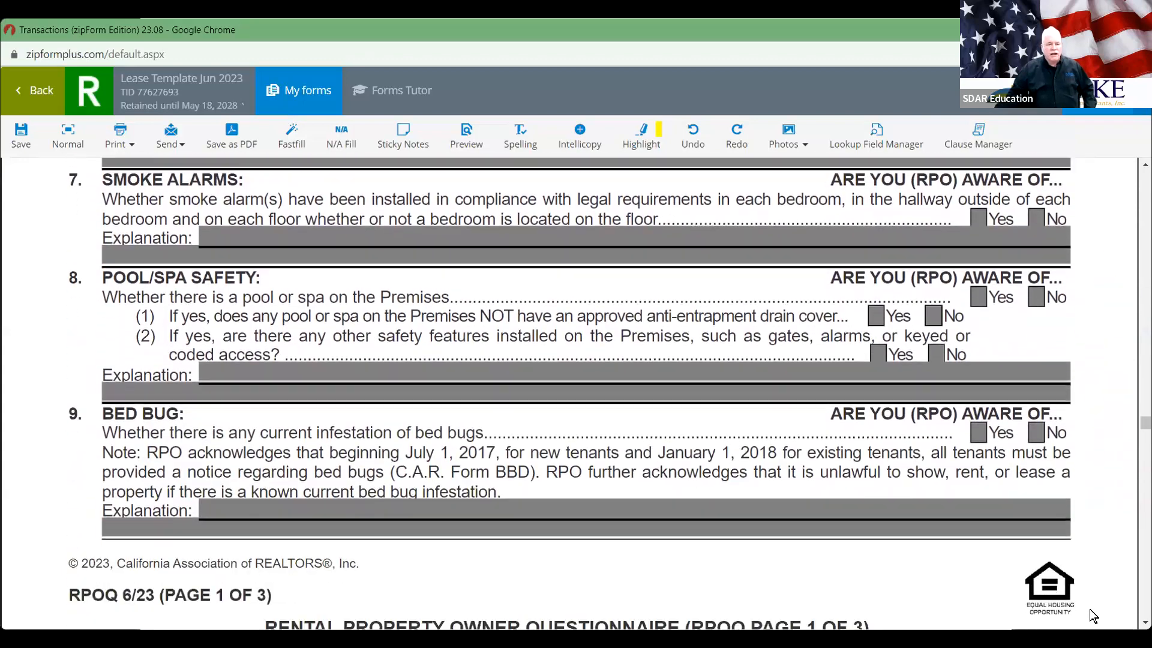
pyautogui.scroll(-4, 1089, 609)
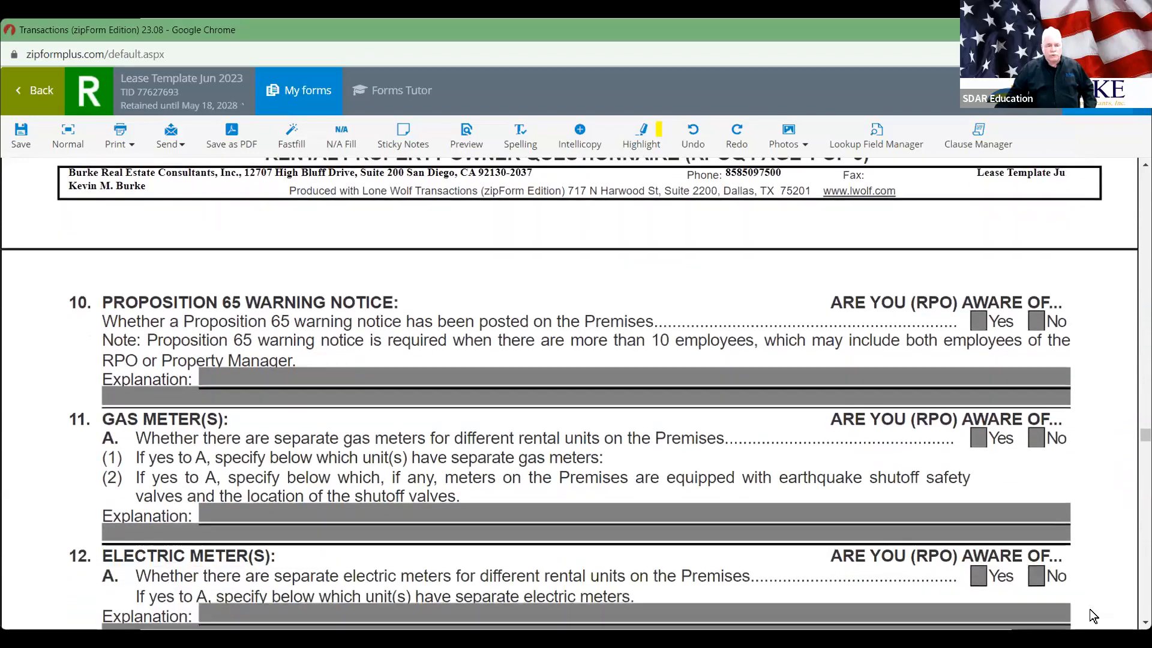
pyautogui.scroll(-6, 1090, 609)
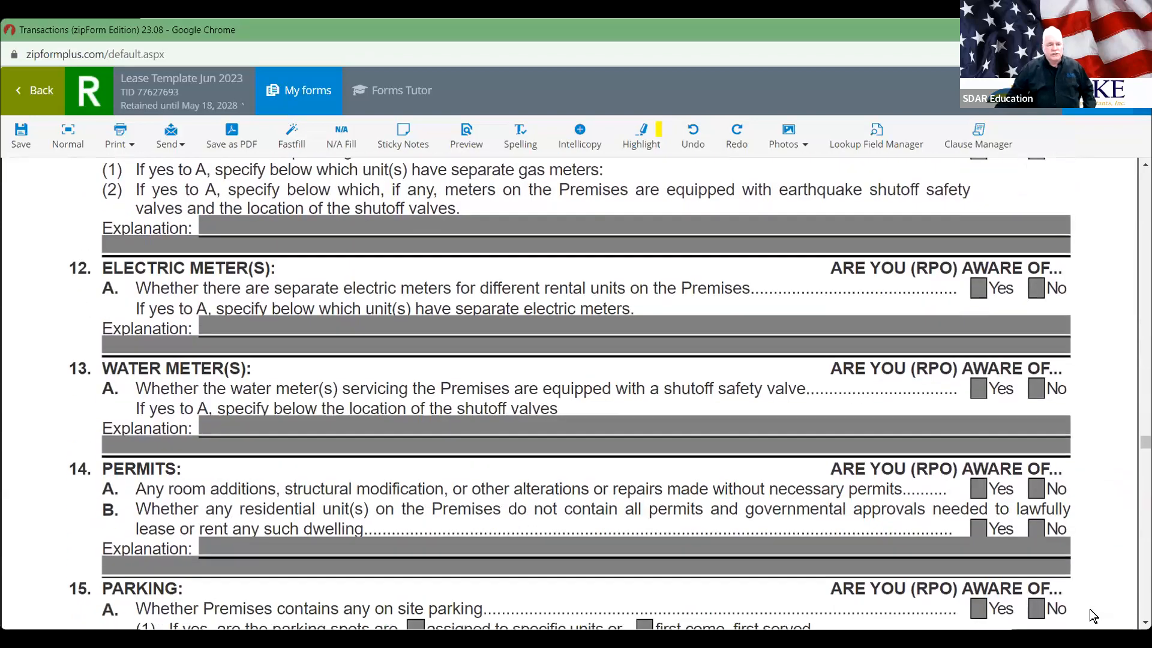
pyautogui.scroll(-9, 1089, 606)
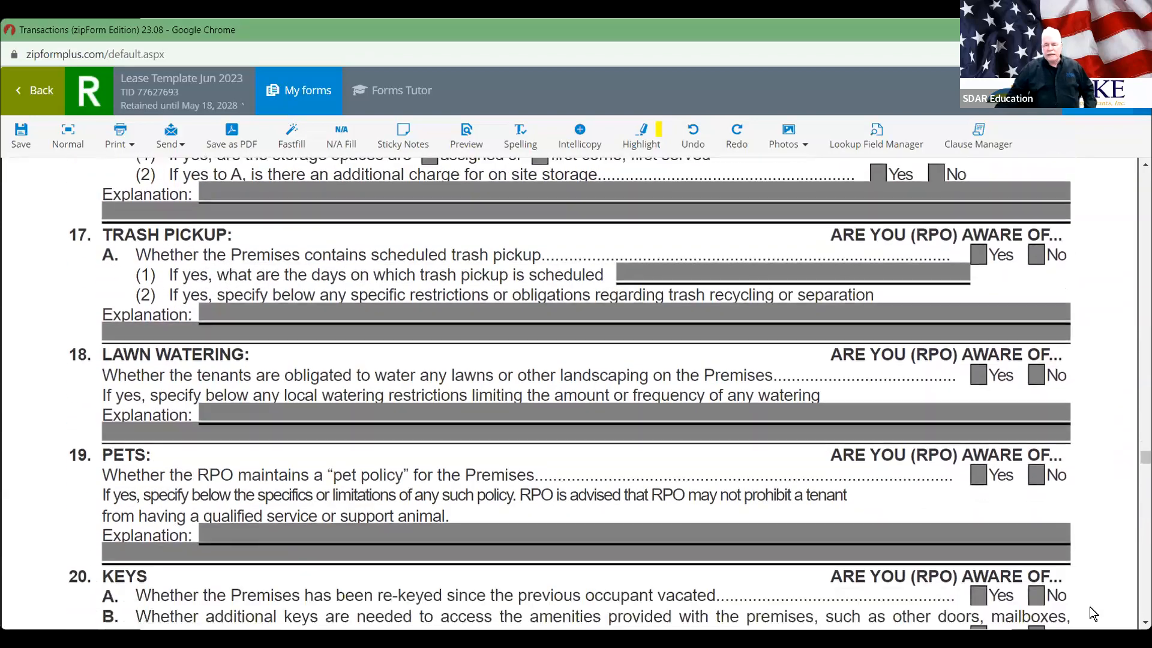
pyautogui.scroll(-4, 1089, 607)
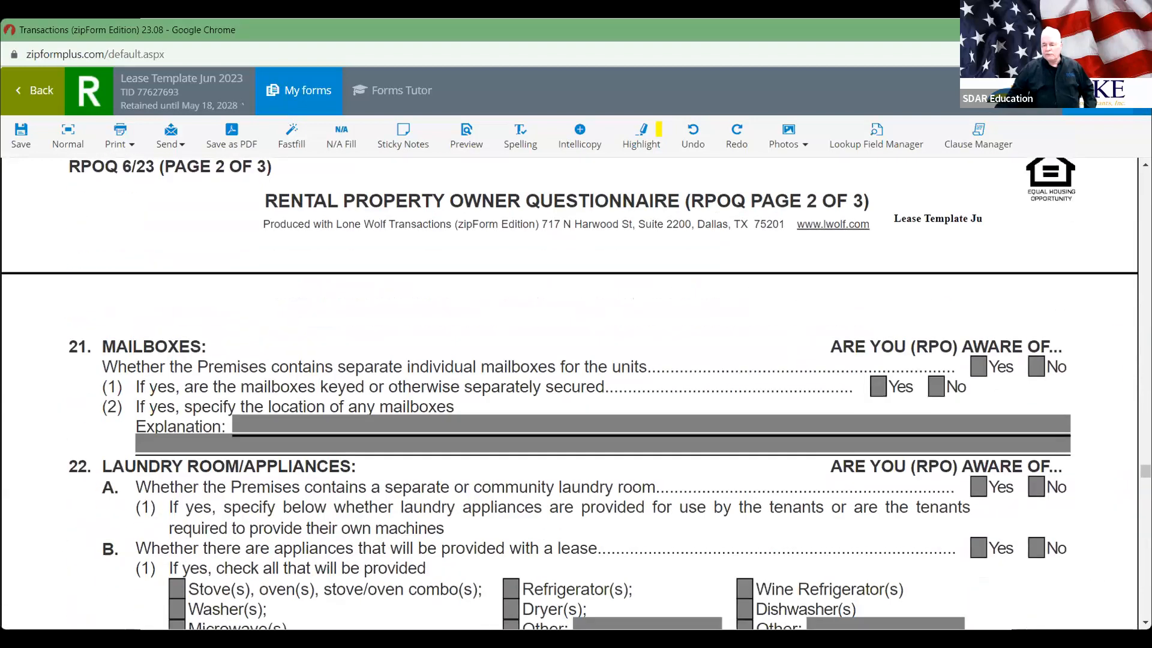
pyautogui.scroll(-6, 570, 393)
pyautogui.scroll(-12, 569, 393)
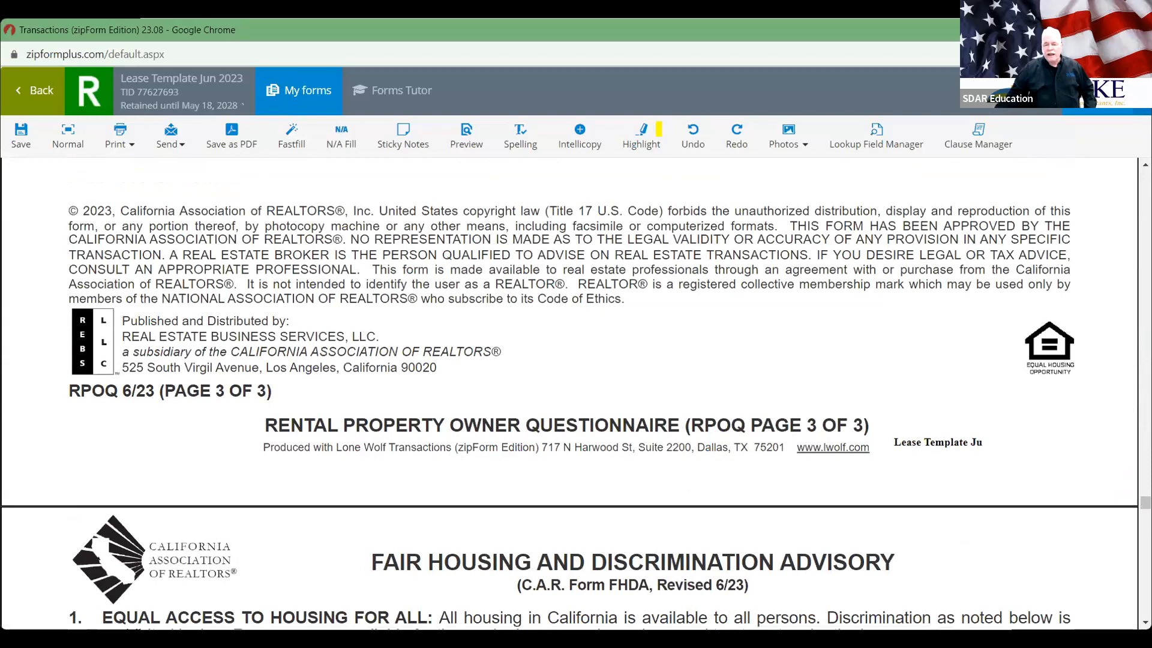
# - Examine the Fair Housing and Discrimination Advisory, selecting its 6/23 revision date and skimming protected classes through the examples of unlawful conduct
pyautogui.scroll(-6, 570, 393)
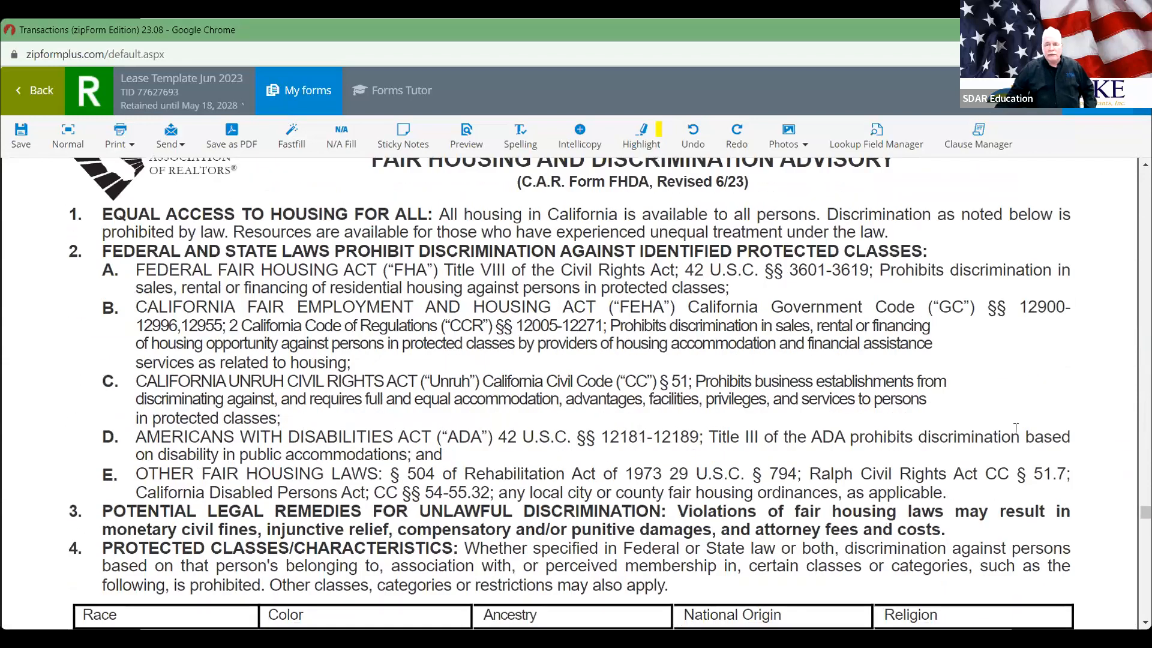
pyautogui.moveTo(715, 182); pyautogui.dragTo(744, 182)
pyautogui.scroll(-15, 1099, 581)
pyautogui.scroll(7, 1099, 581)
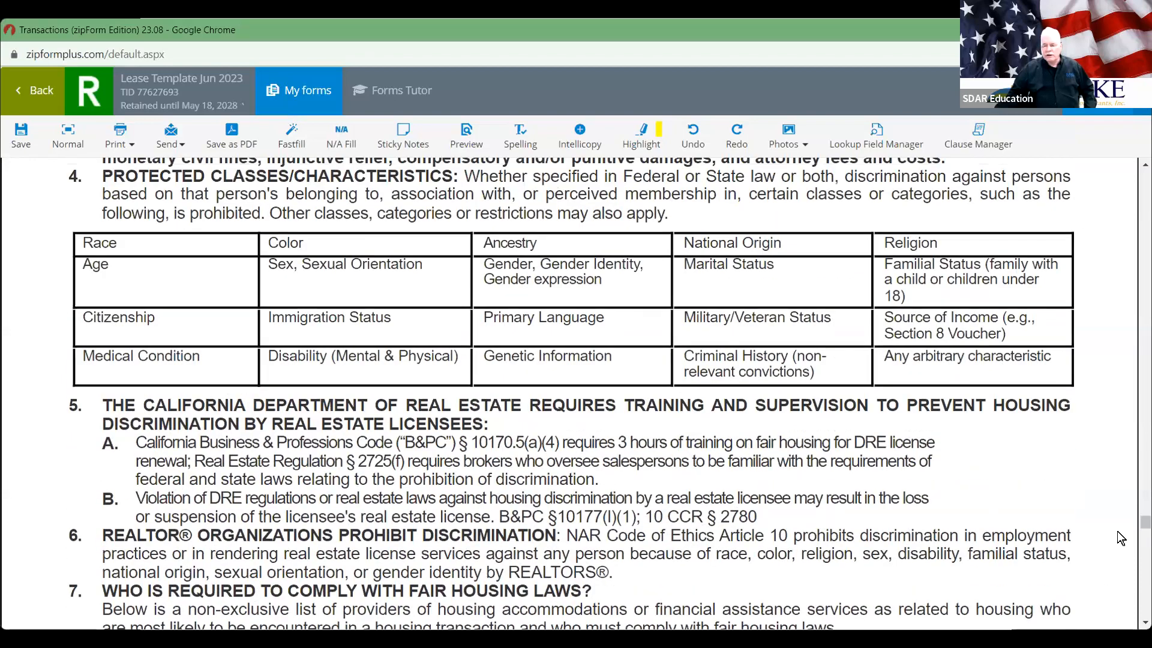
pyautogui.scroll(-6, 1142, 592)
pyautogui.scroll(-10, 1142, 592)
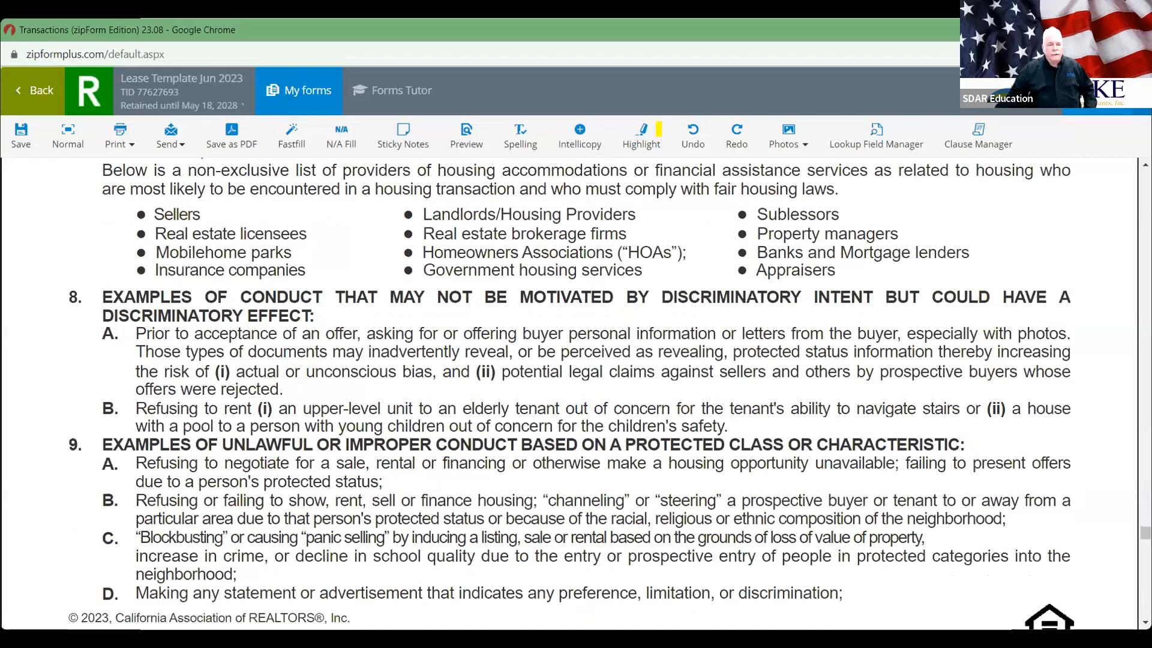
# - Skim the California Consumer Privacy Act Advisory and return to the lease template's document list
pyautogui.scroll(-5, 570, 393)
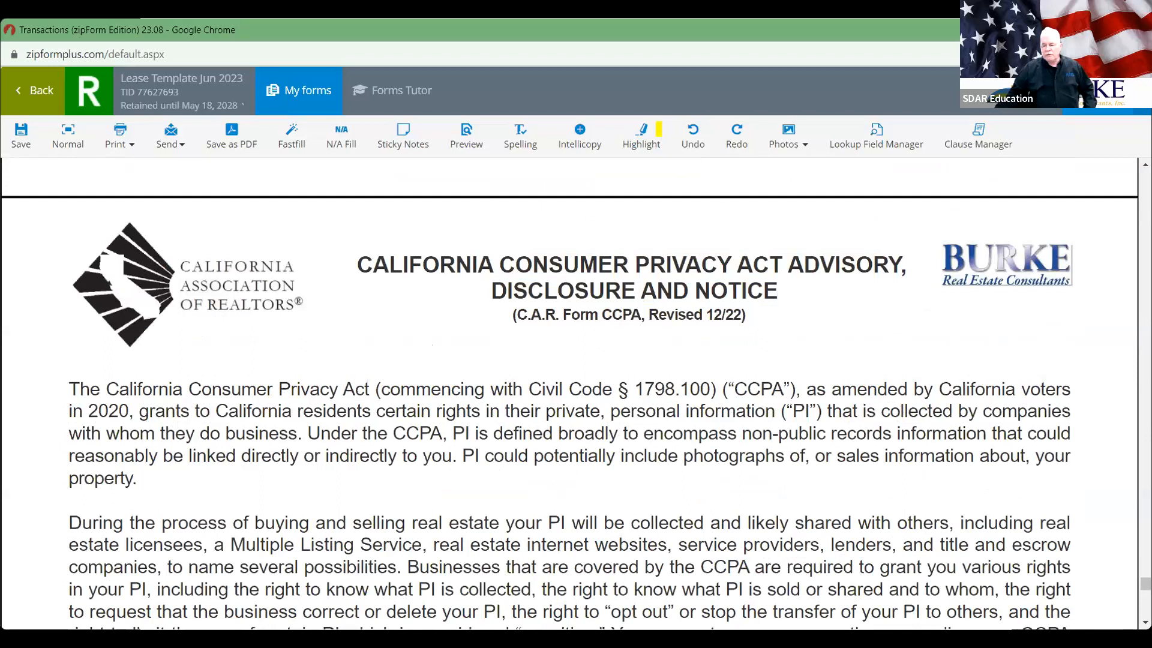
pyautogui.scroll(-10, 570, 393)
pyautogui.scroll(-4, 962, 487)
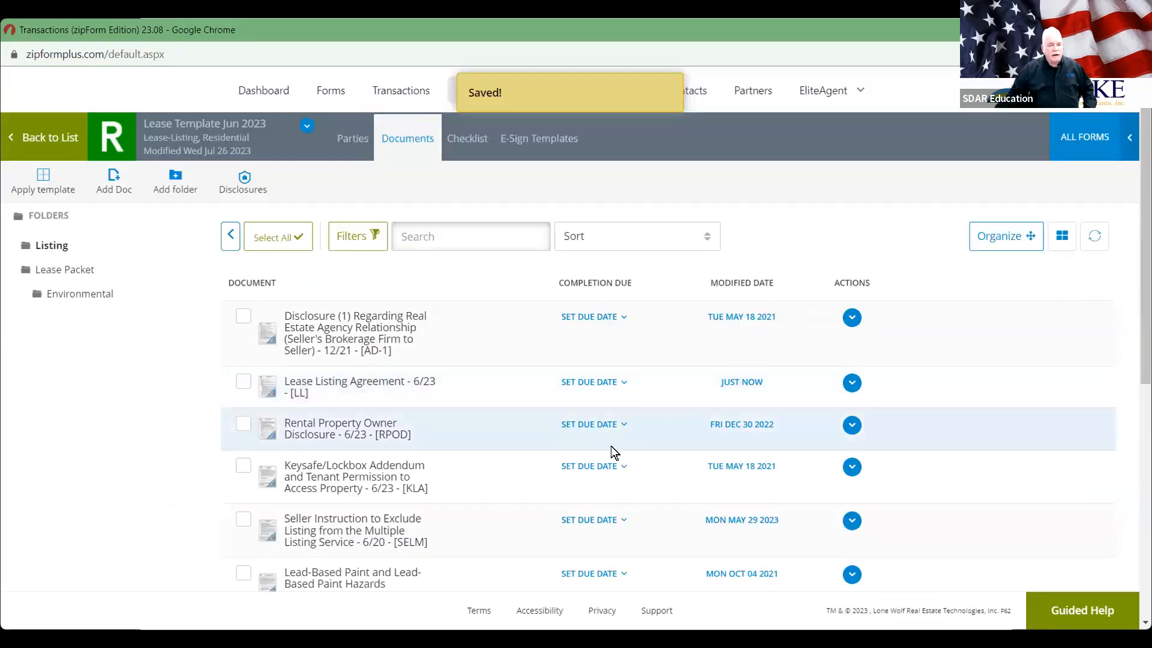
# - Look through the Listing folder's documents down to the Housing Provider in Default Addendum and return to the beginning of the list
pyautogui.scroll(-1, 498, 463)
pyautogui.scroll(-5, 498, 463)
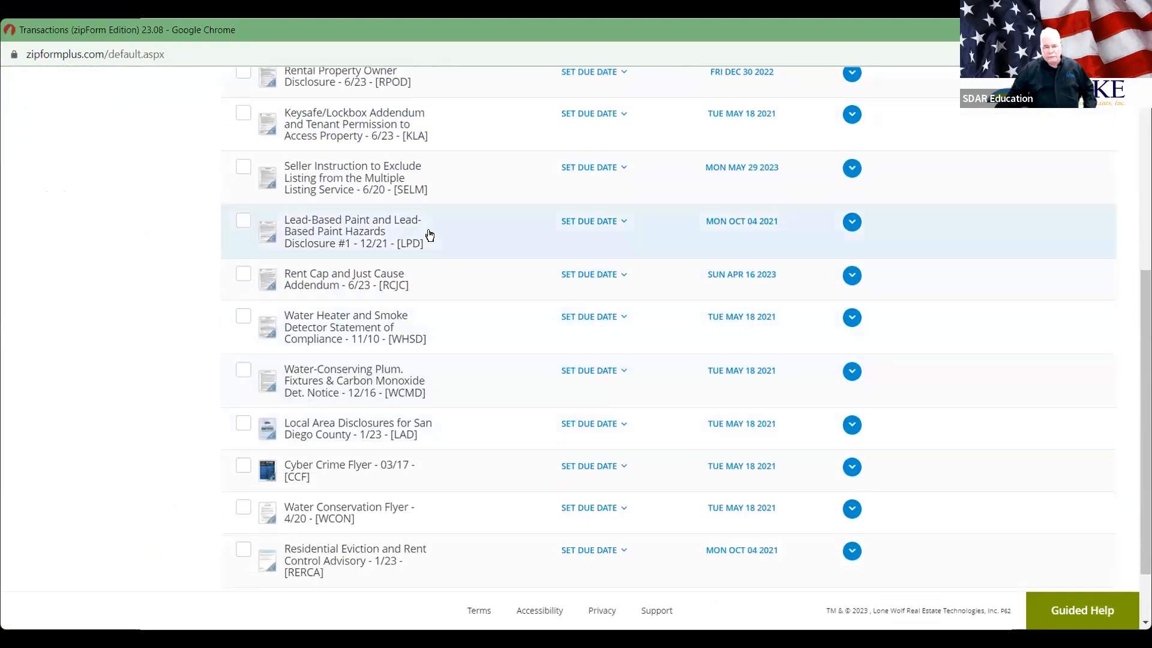
pyautogui.scroll(-2, 478, 357)
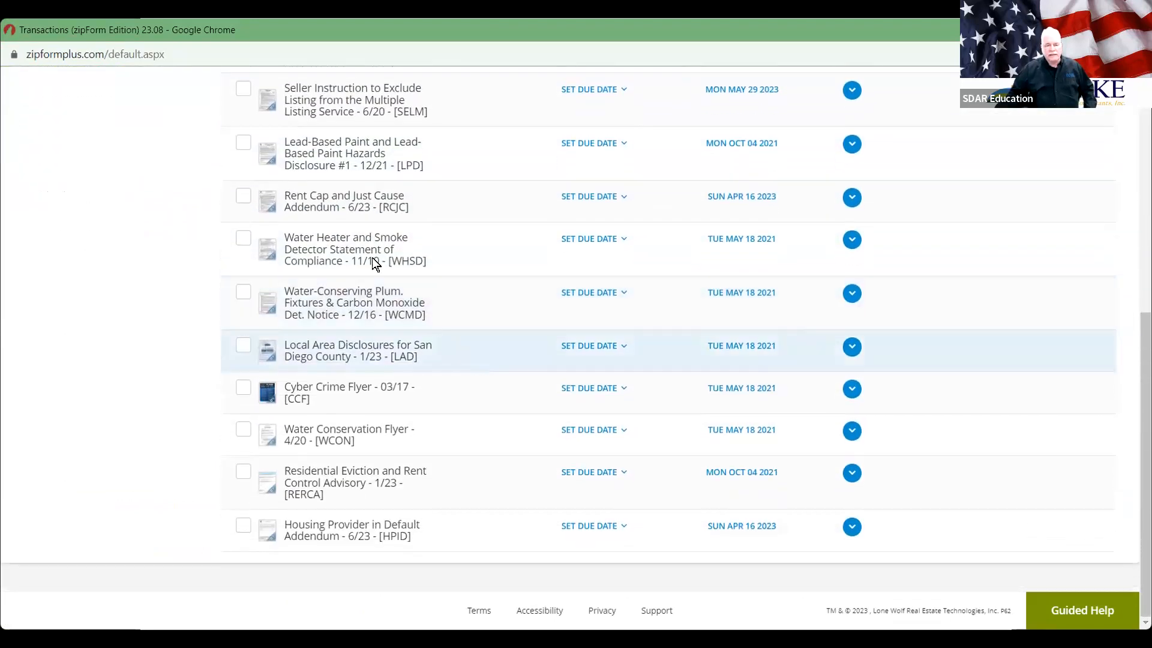
pyautogui.scroll(7, 483, 390)
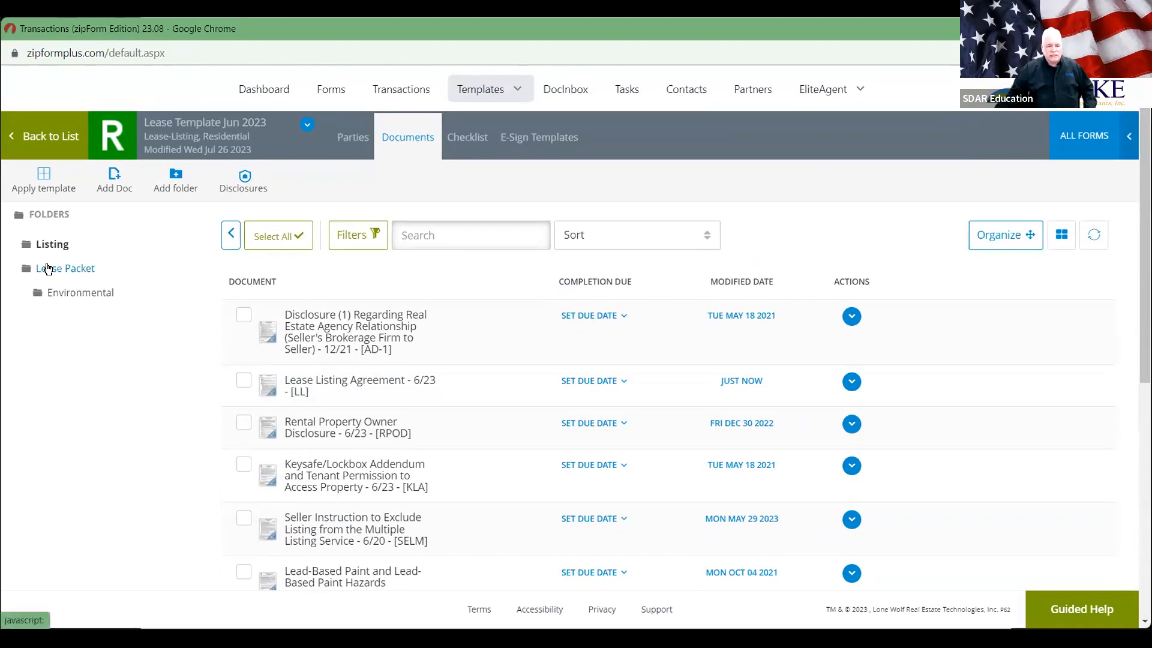
# - Open the Res. Lease/Month-to-Month Rental Agmt from the Lease Packet folder in Form Editor Classic and show it full screen
pyautogui.click(48, 268)
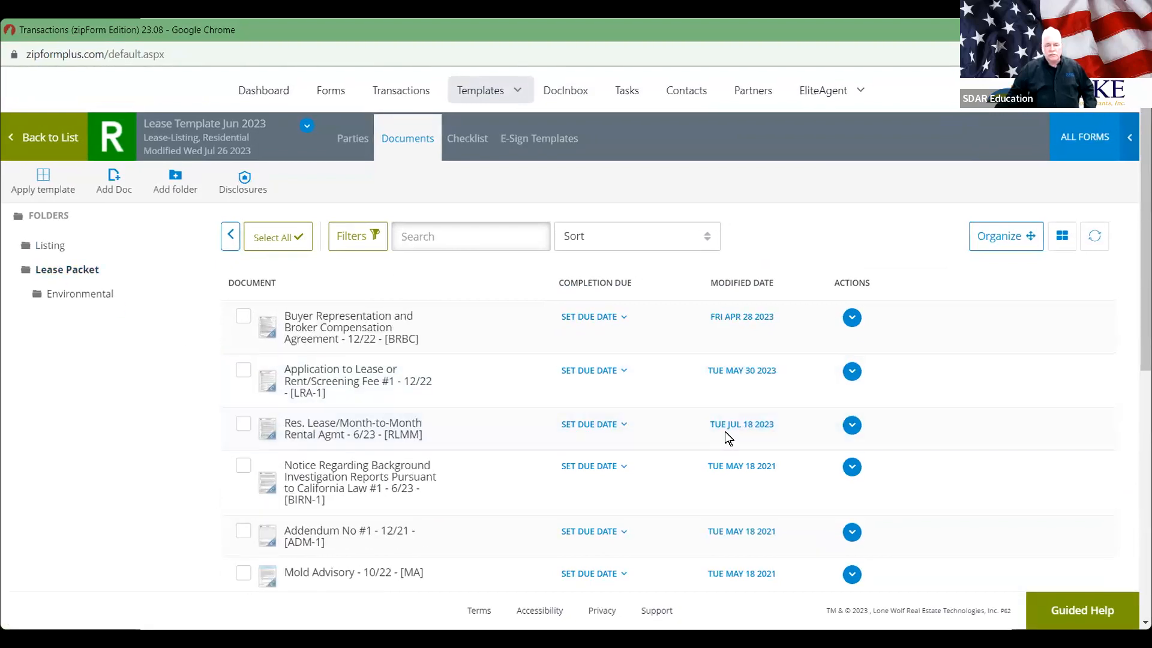
pyautogui.click(740, 424)
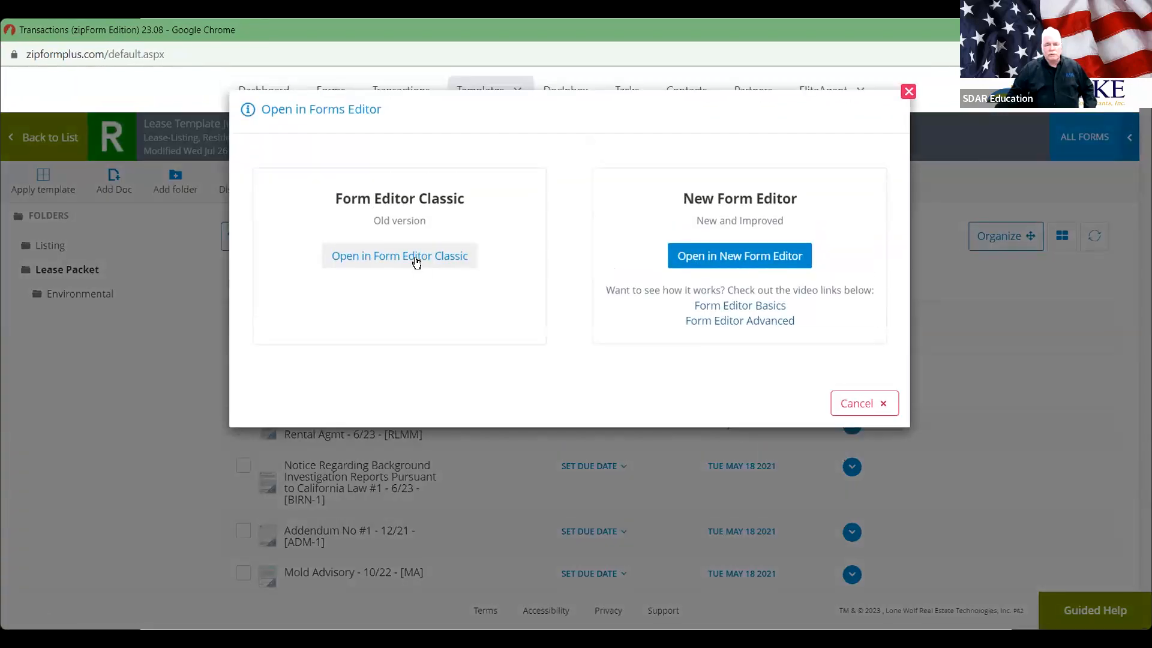
pyautogui.click(413, 257)
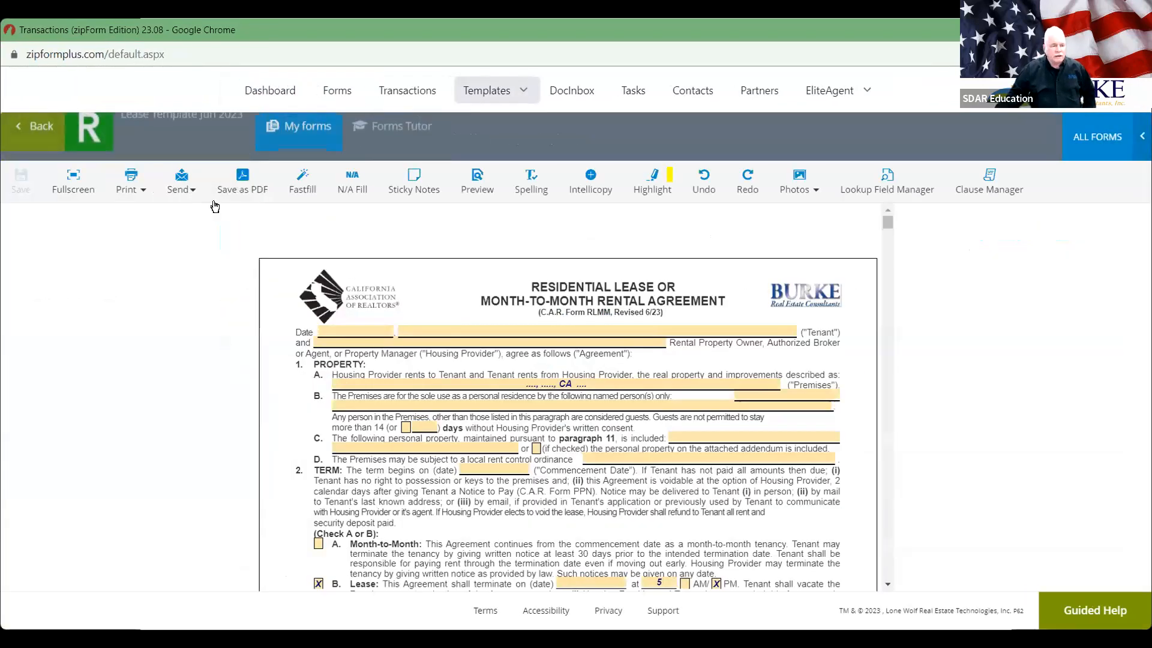
pyautogui.click(68, 172)
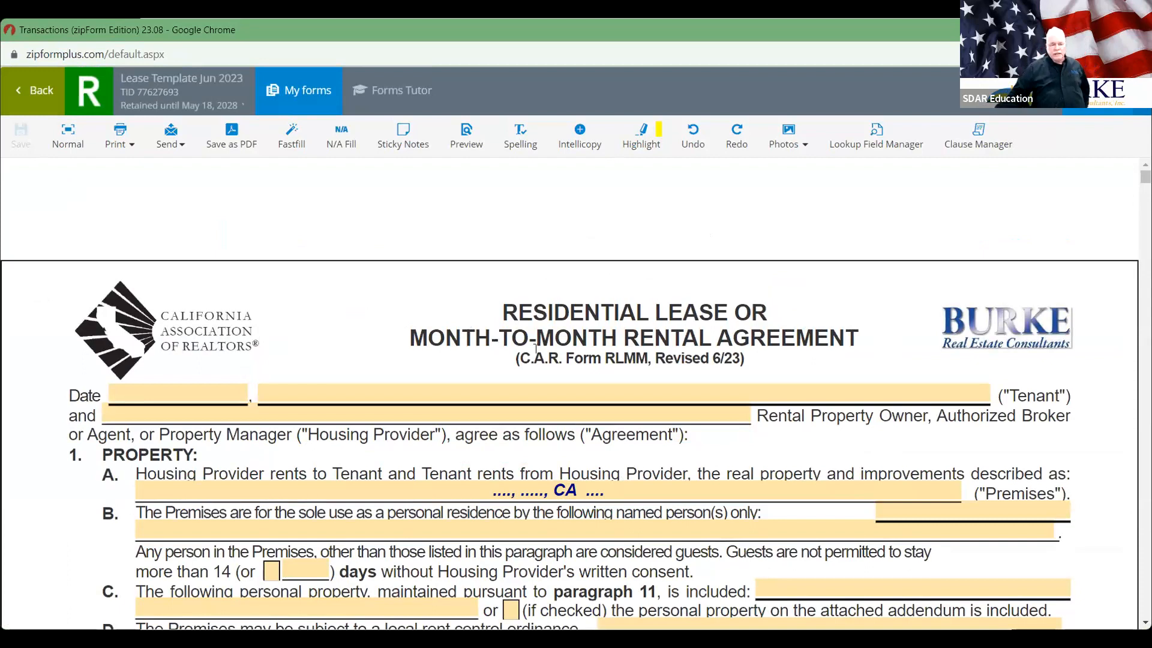
# - Examine the lease agreement's parties and Property paragraph, selecting the guest-stay wording in 1B through "more than 14" and clearing the selection
pyautogui.scroll(-2, 515, 373)
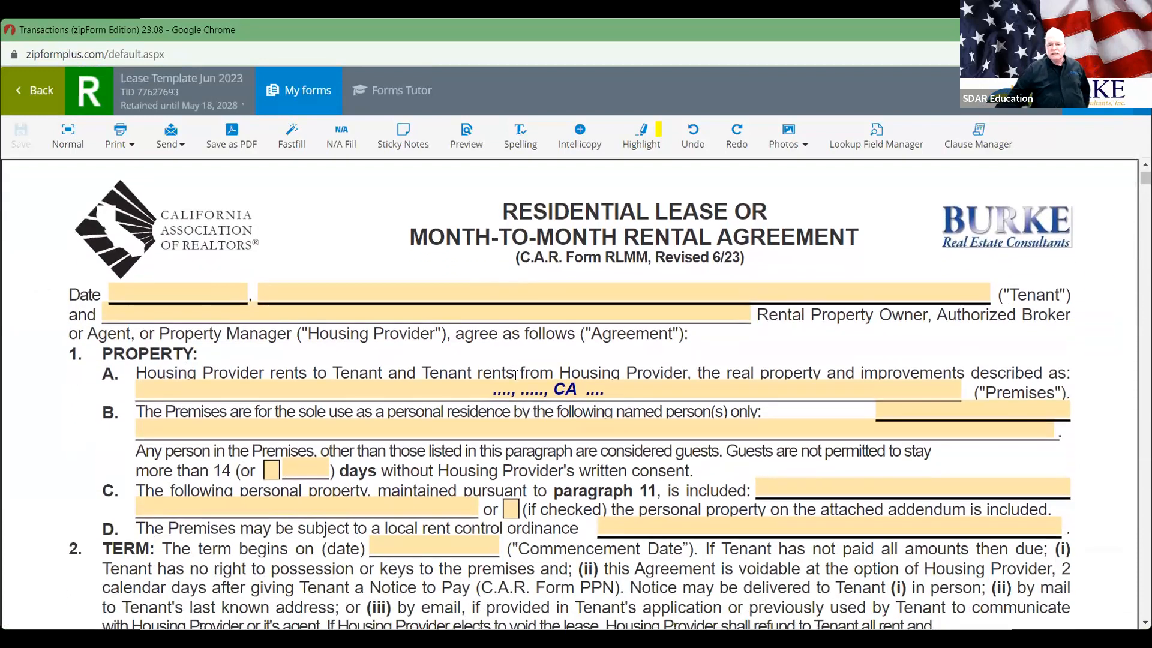
pyautogui.scroll(-1, 514, 374)
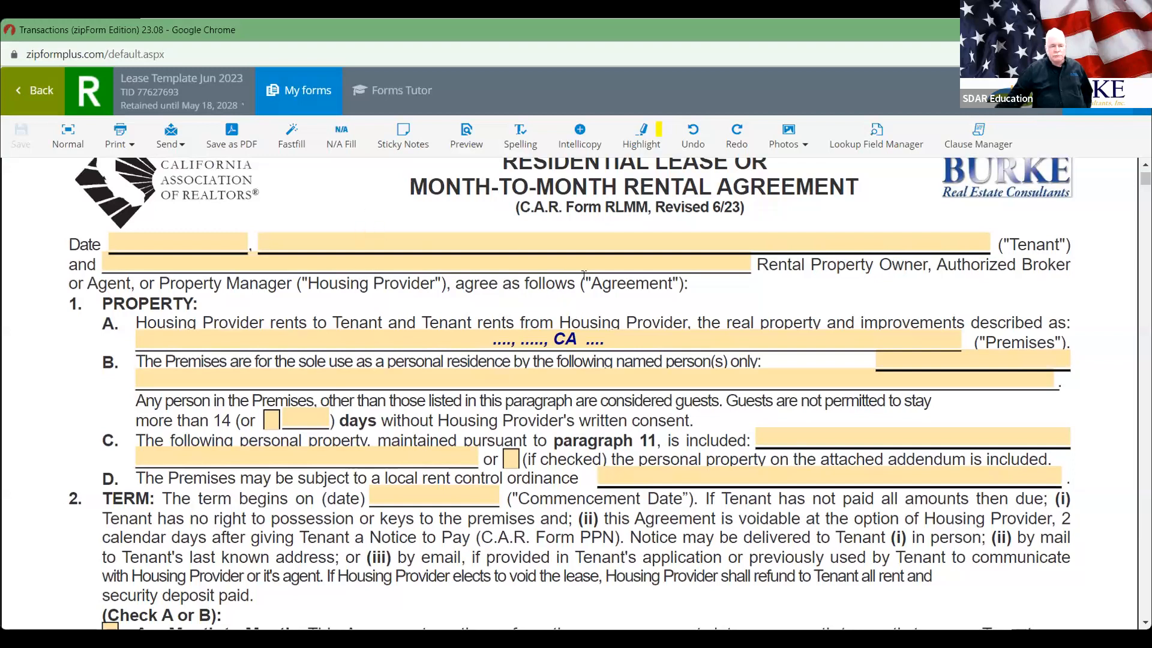
pyautogui.scroll(-3, 582, 268)
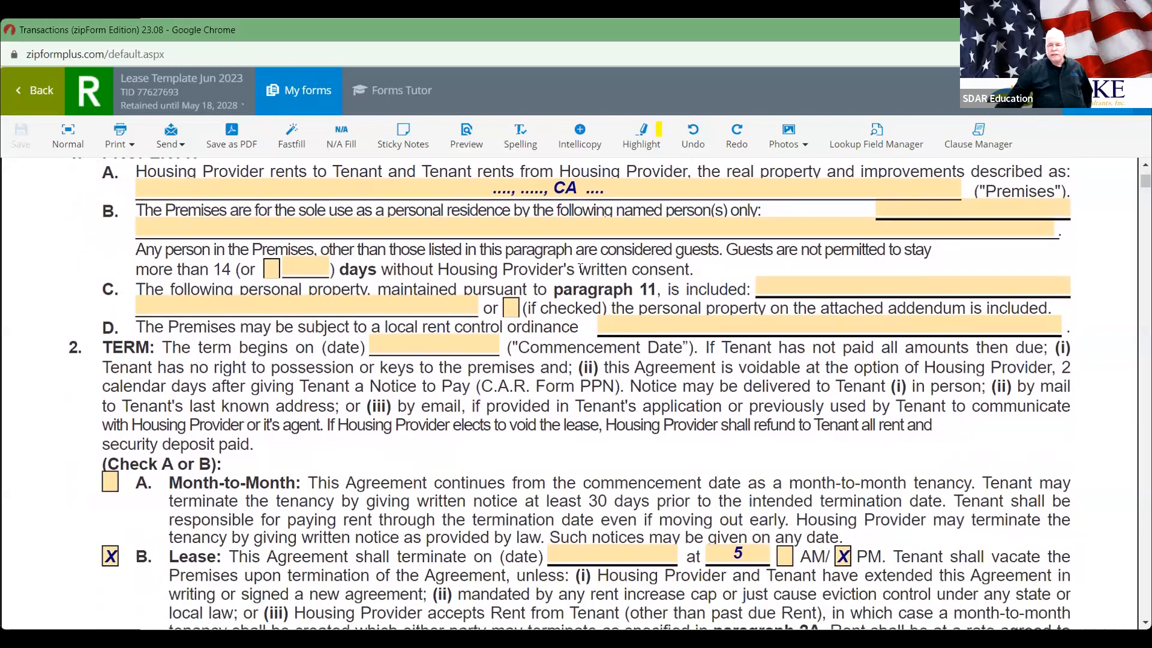
pyautogui.scroll(1, 581, 268)
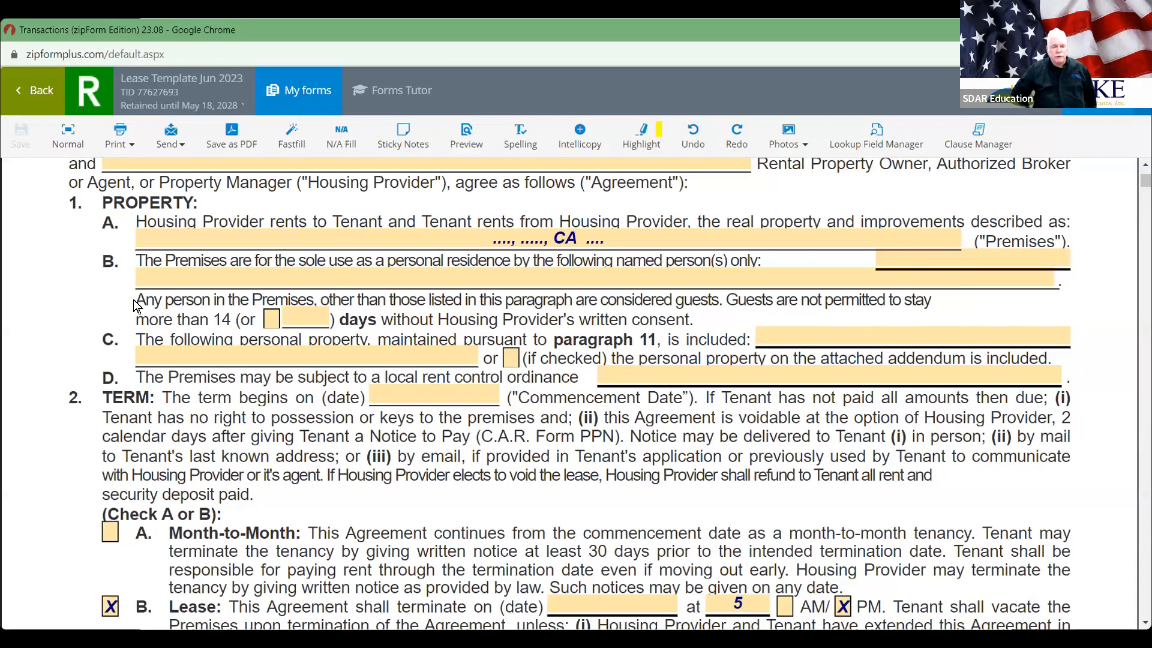
pyautogui.moveTo(136, 299); pyautogui.dragTo(229, 319)
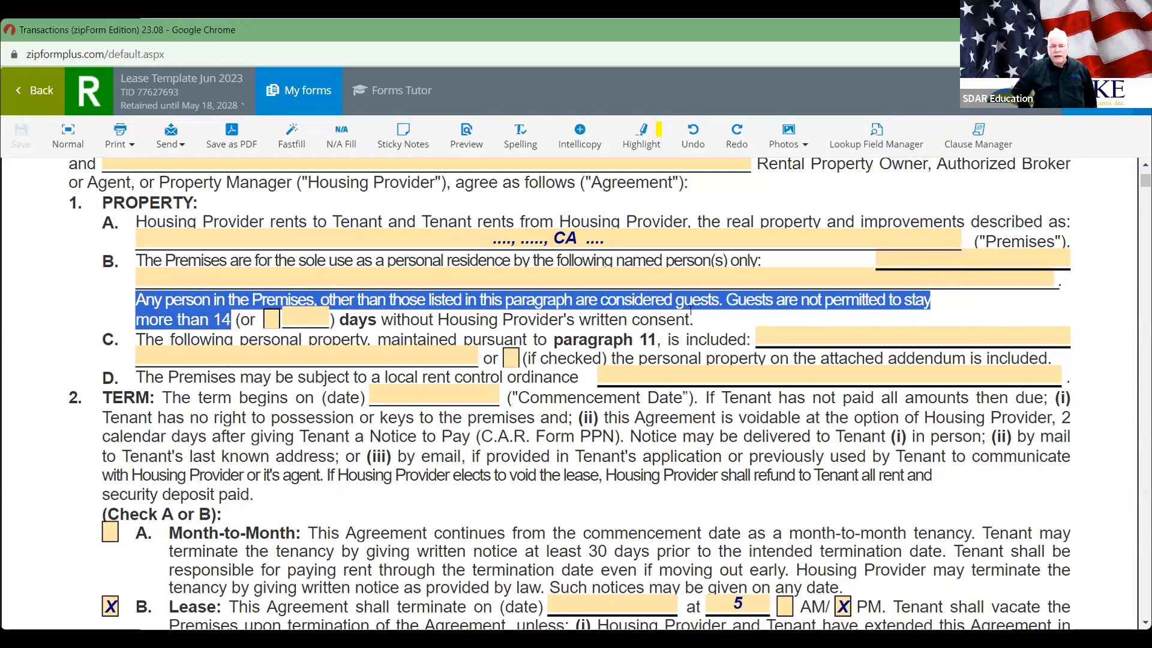
pyautogui.click(638, 322)
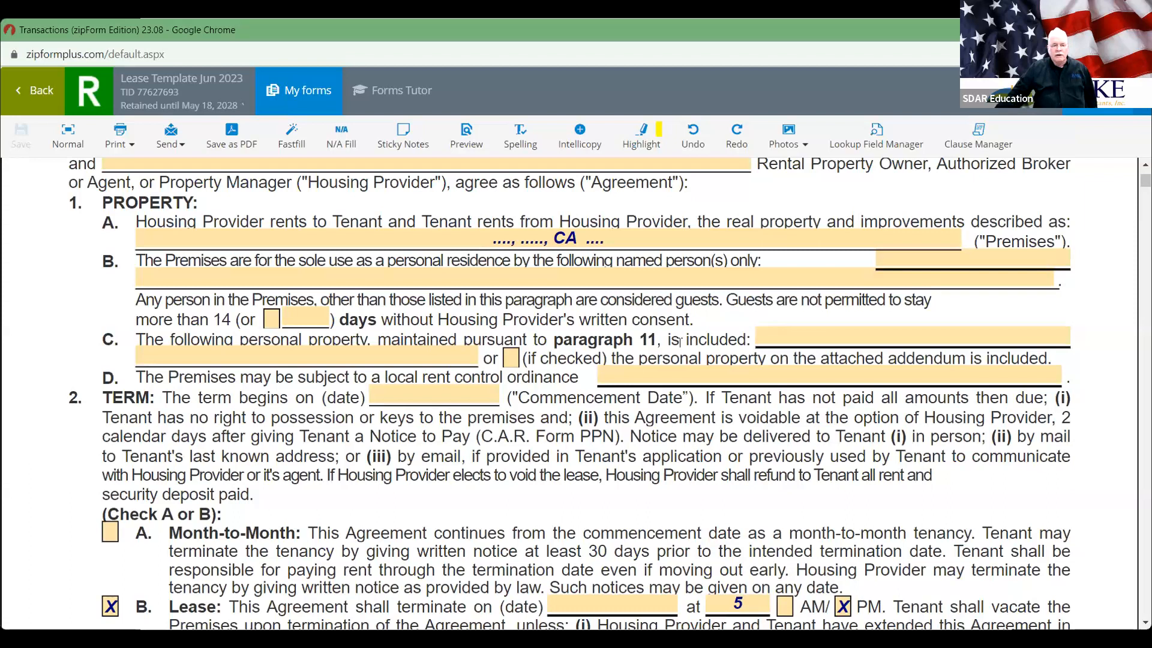
# - Examine the Term and Rent paragraphs, selecting "month" in 3A and "1st" and "delinquent" in 3B
pyautogui.scroll(-2, 679, 341)
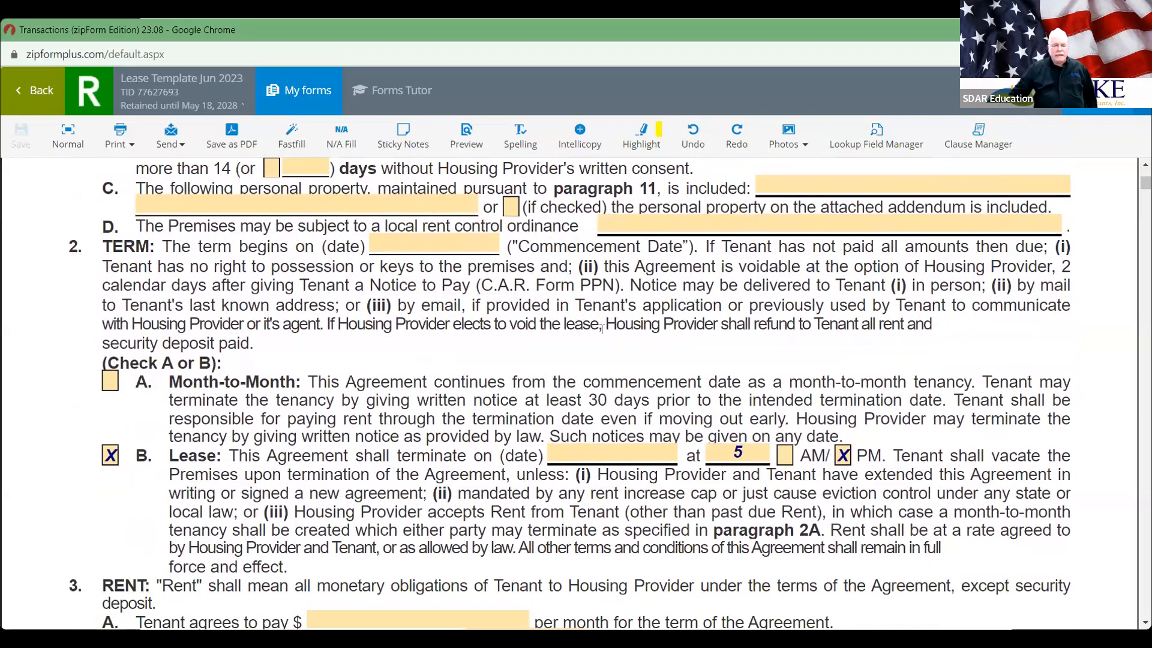
pyautogui.scroll(-3, 507, 337)
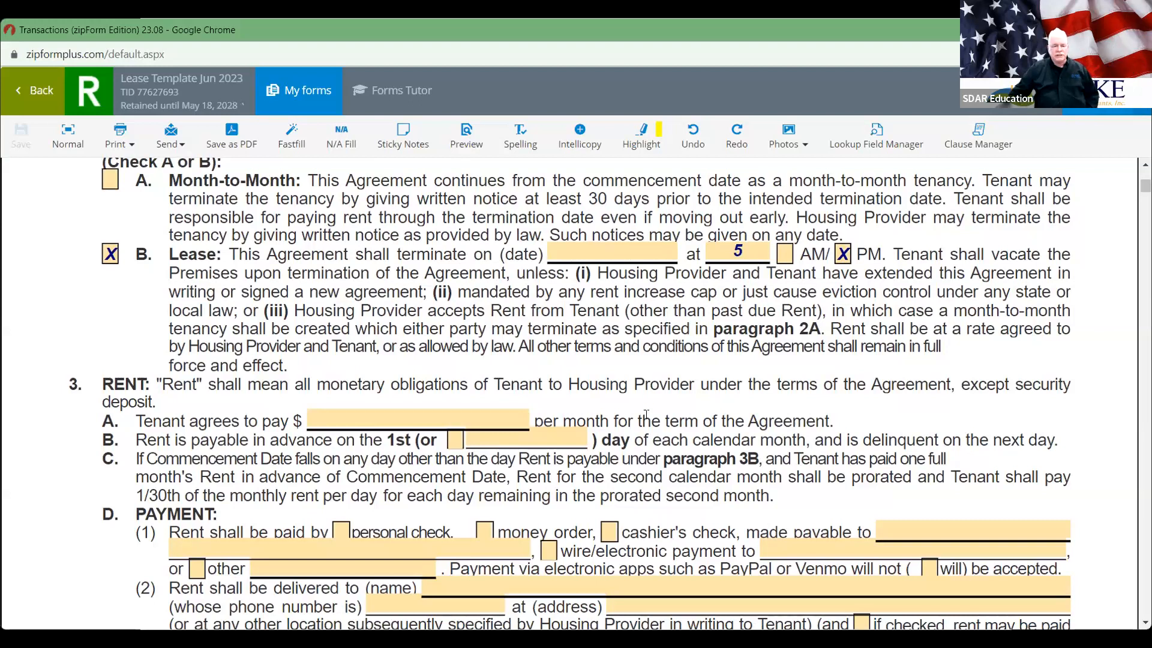
pyautogui.scroll(-3, 646, 414)
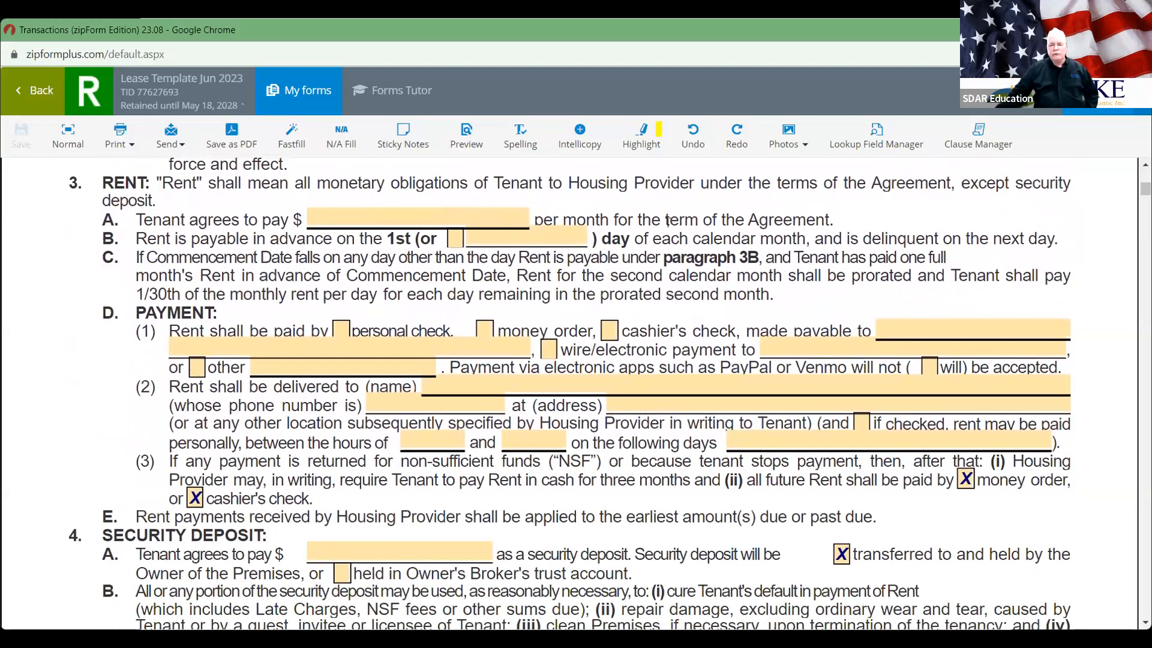
pyautogui.doubleClick(610, 219)
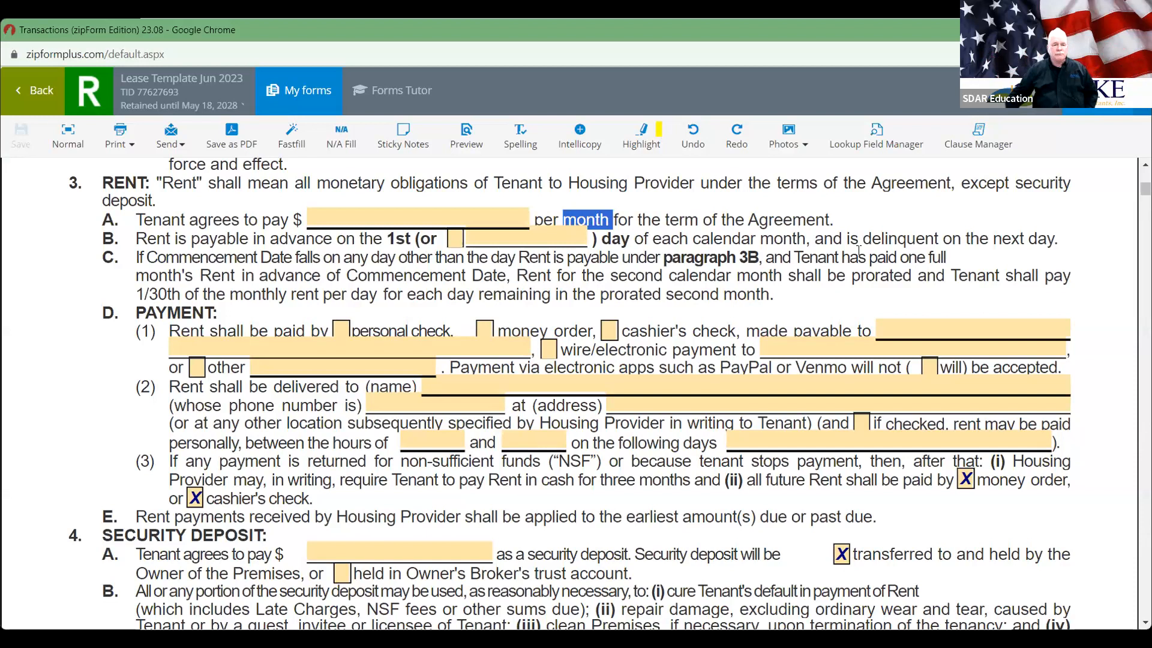
pyautogui.doubleClick(399, 239)
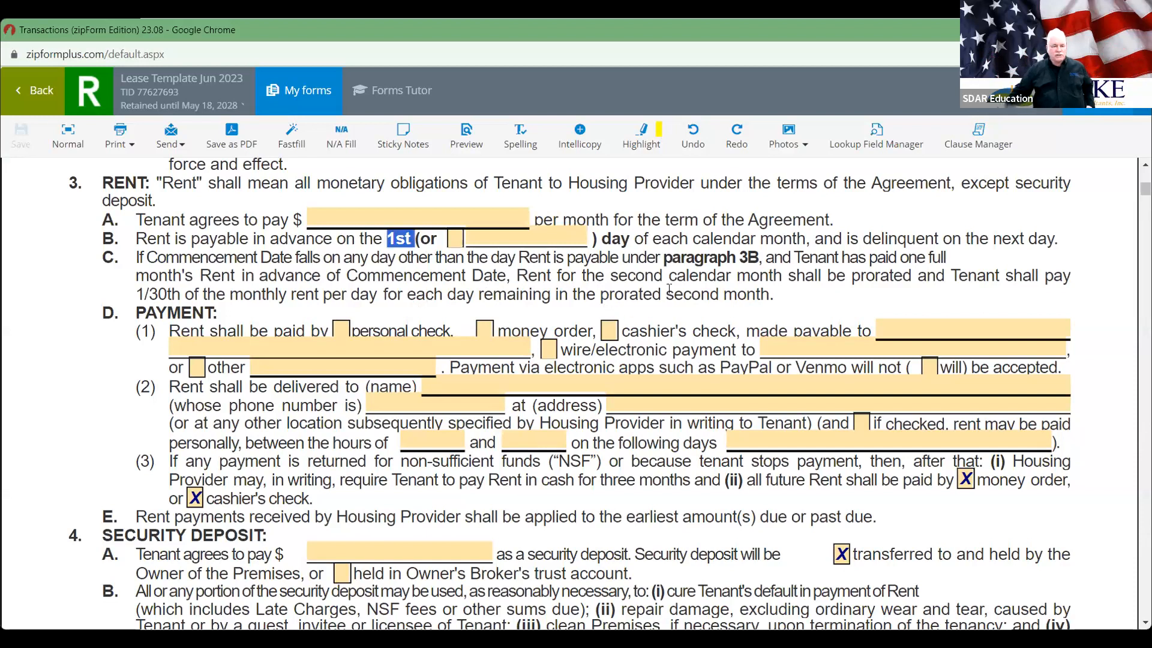
pyautogui.doubleClick(893, 238)
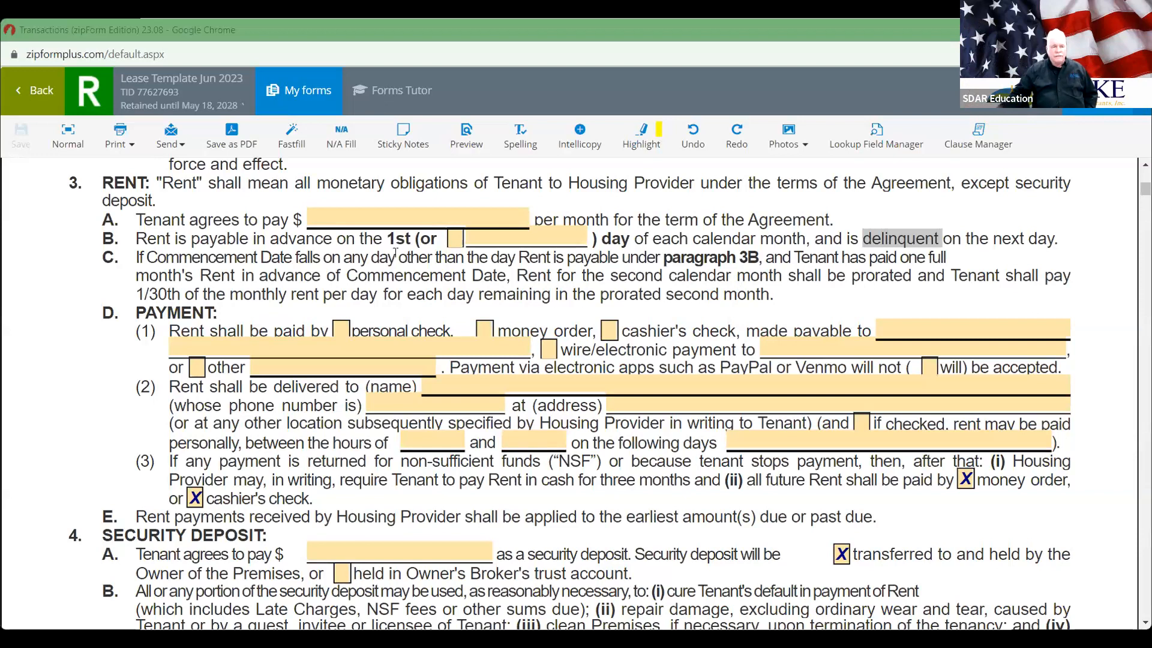
# - Examine the Payment terms in paragraph 3D, selecting "PayPal" and "Venmo" in item 1 and "returned" in item 3
pyautogui.scroll(-3, 484, 415)
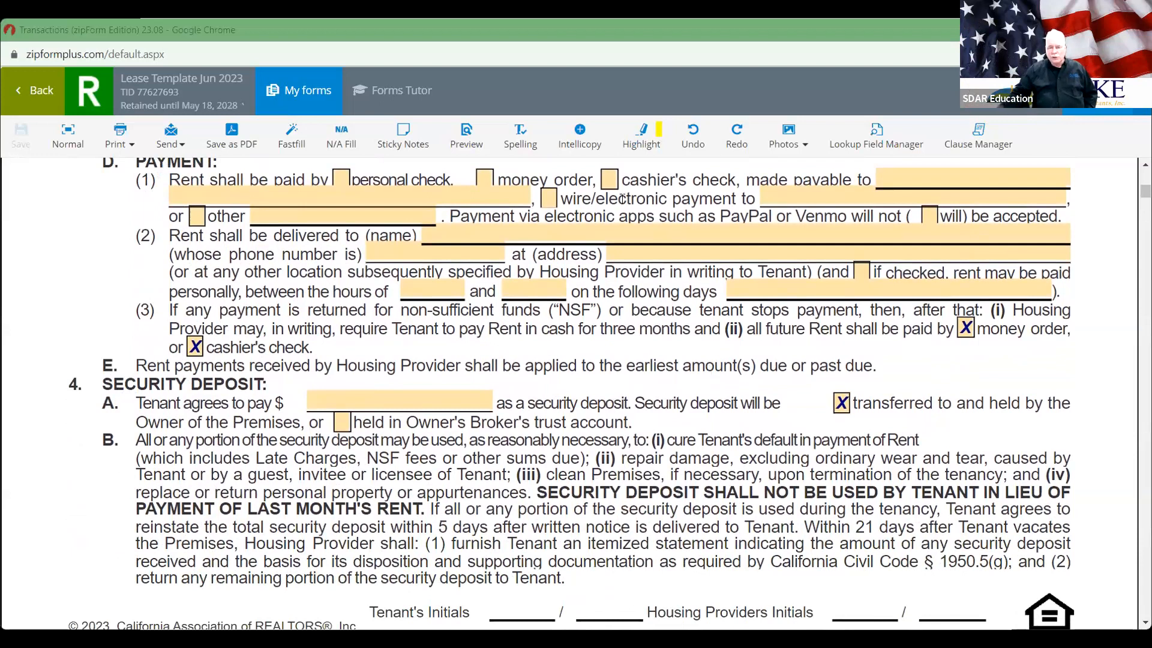
pyautogui.doubleClick(622, 199)
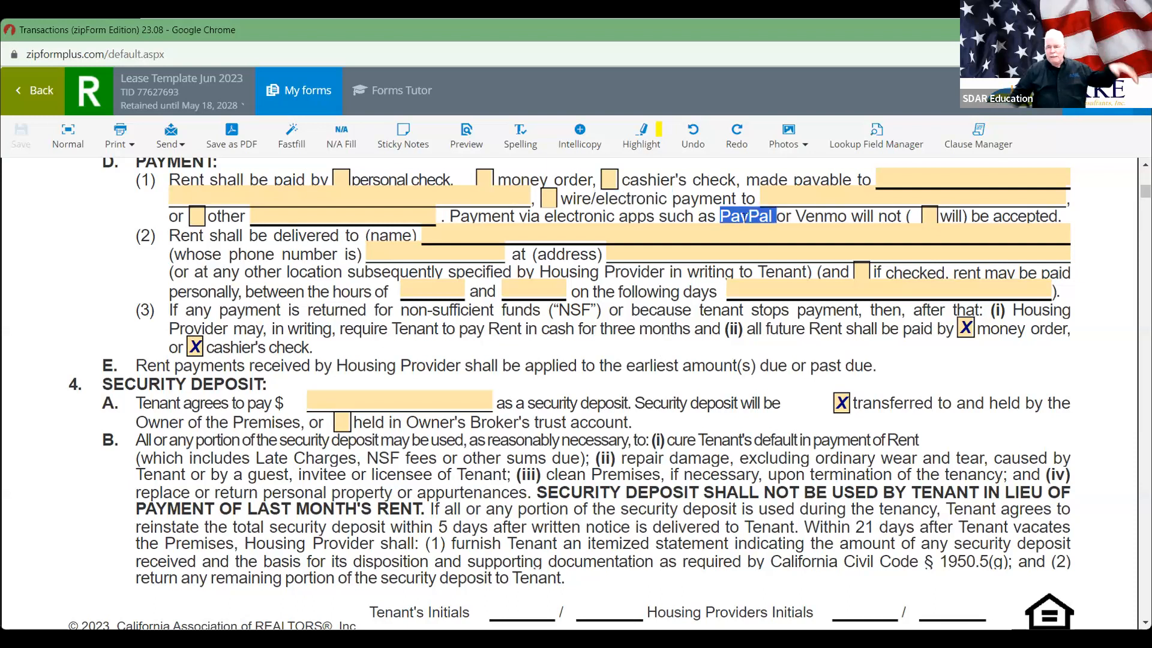
pyautogui.doubleClick(823, 217)
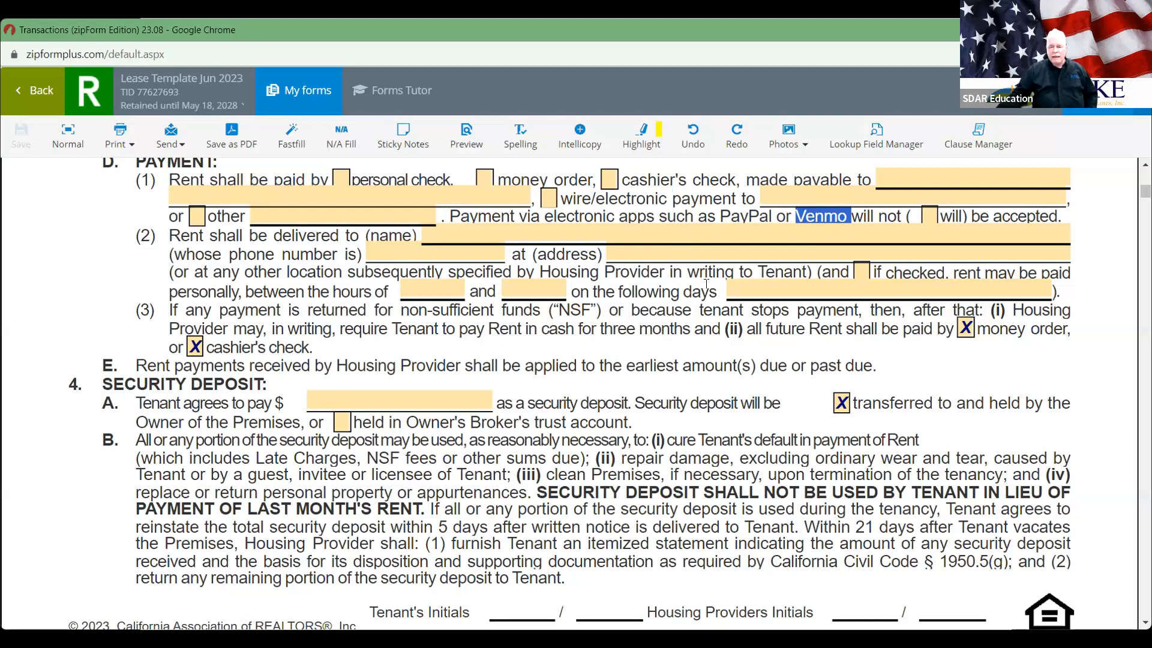
pyautogui.doubleClick(326, 308)
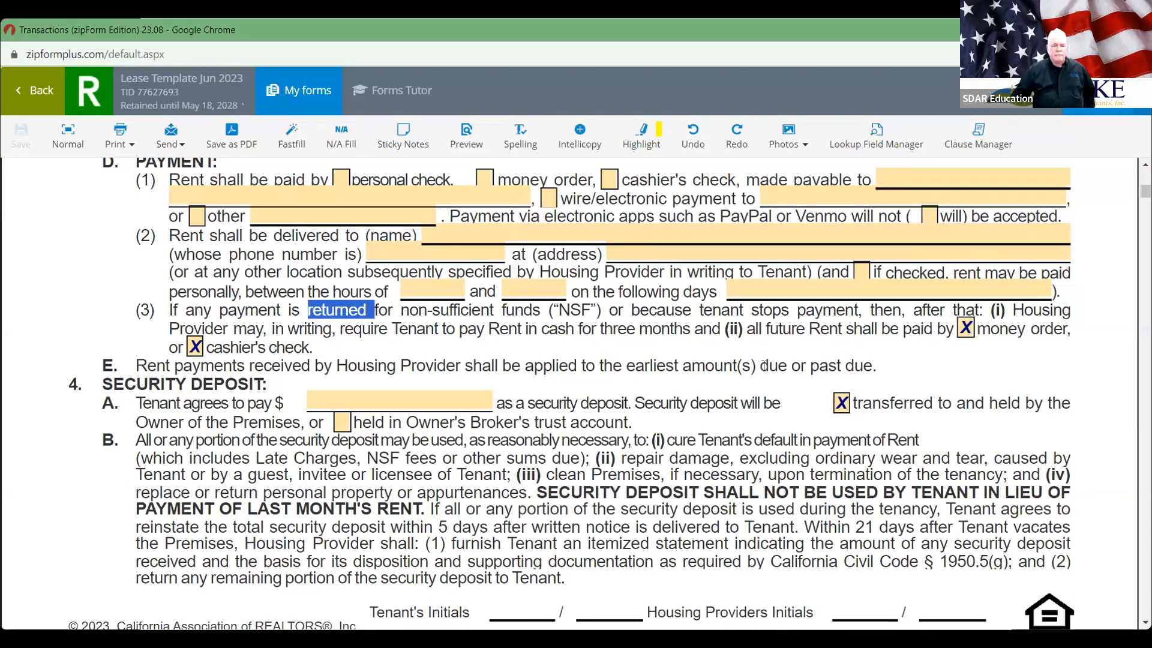
# - Examine the Security Deposit terms in 4A and 4B, selecting the capitalized last-month's-rent sentence, clearing it, and selecting "21" and "1950.5"
pyautogui.scroll(-3, 756, 367)
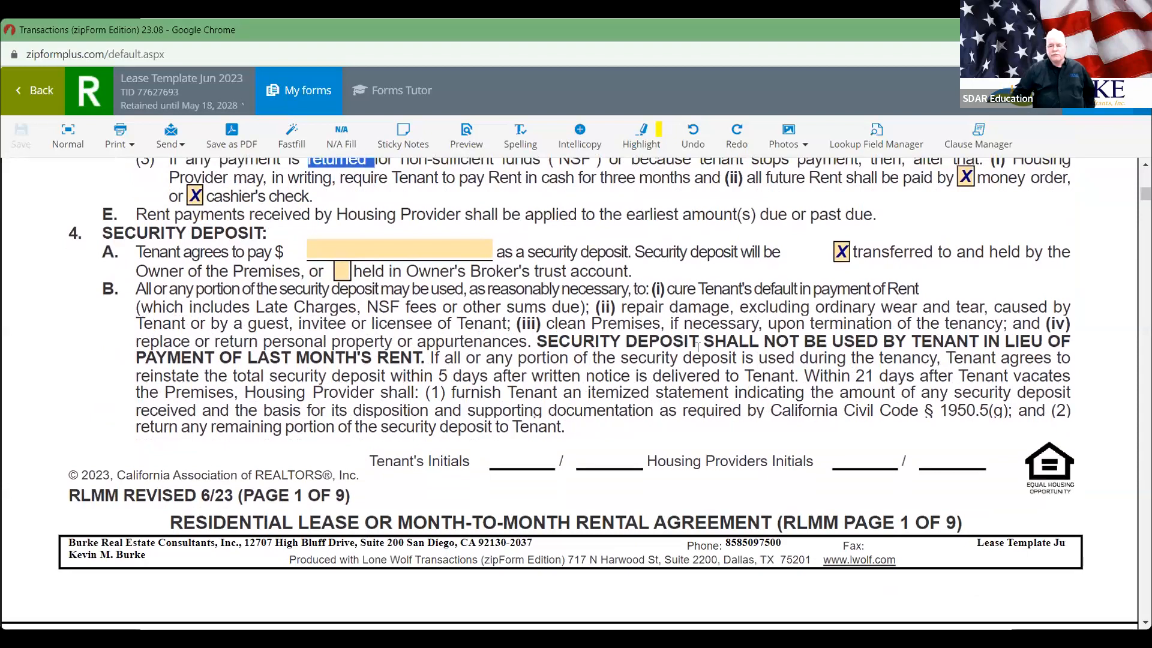
pyautogui.scroll(-1, 697, 347)
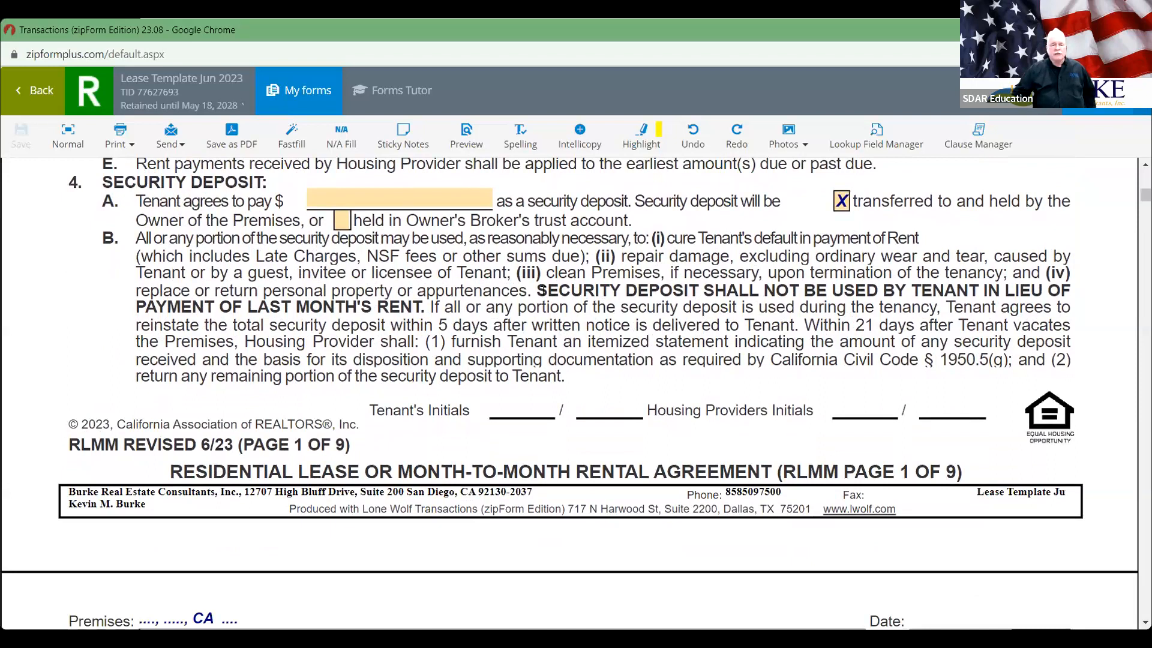
pyautogui.moveTo(538, 290); pyautogui.dragTo(426, 303)
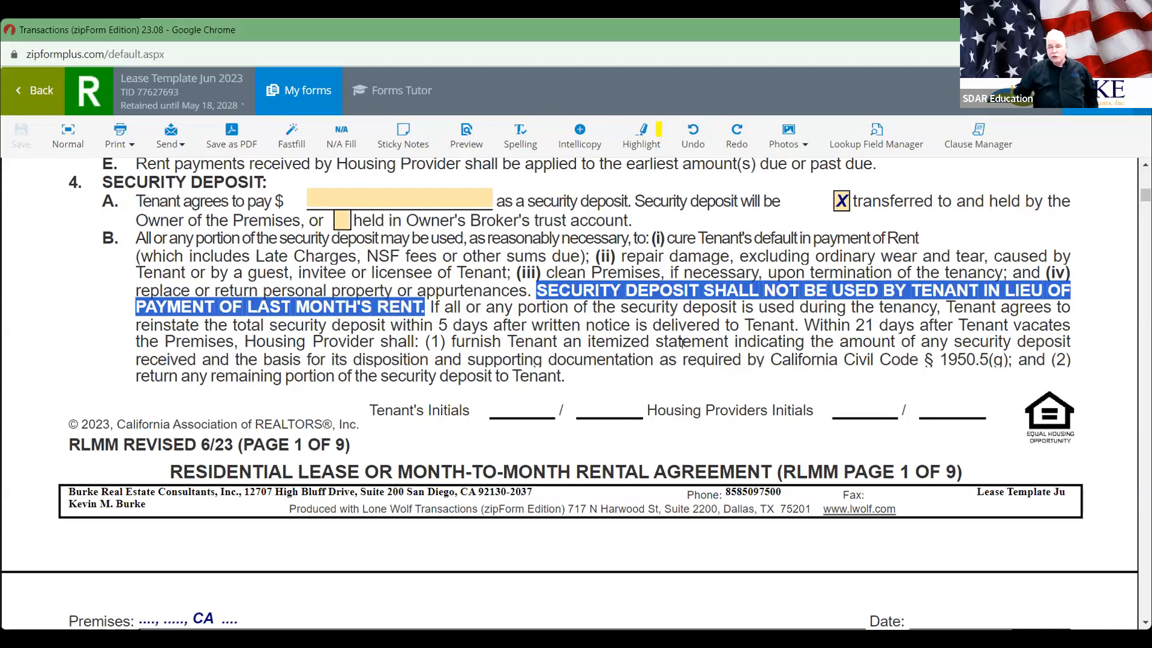
pyautogui.click(750, 336)
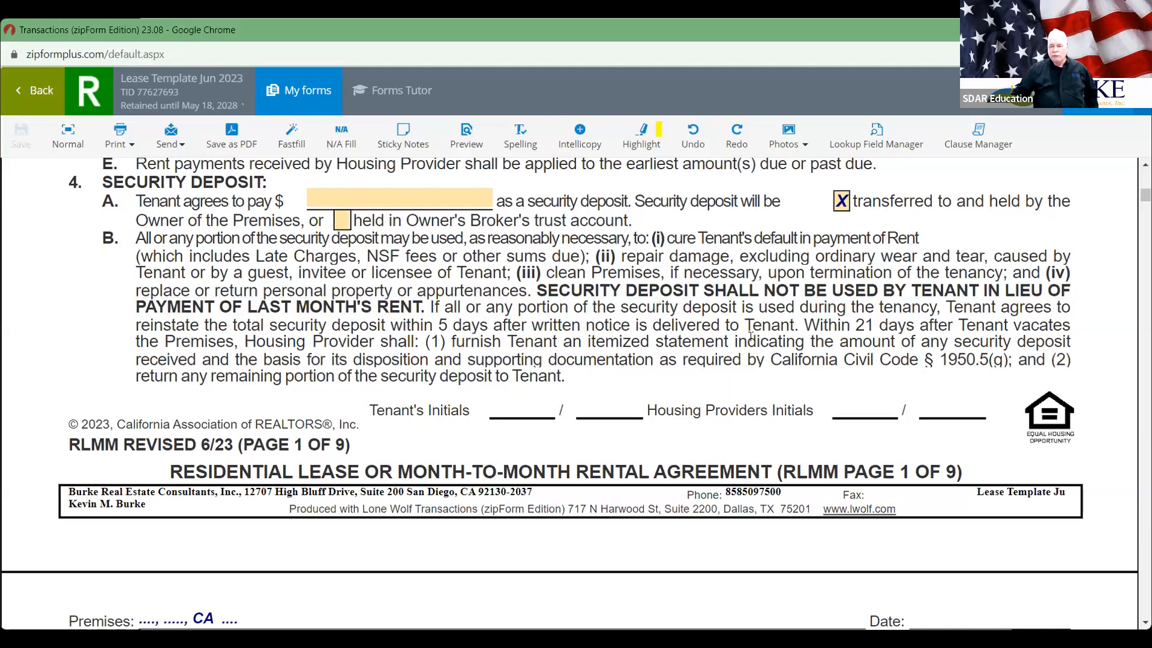
pyautogui.doubleClick(859, 325)
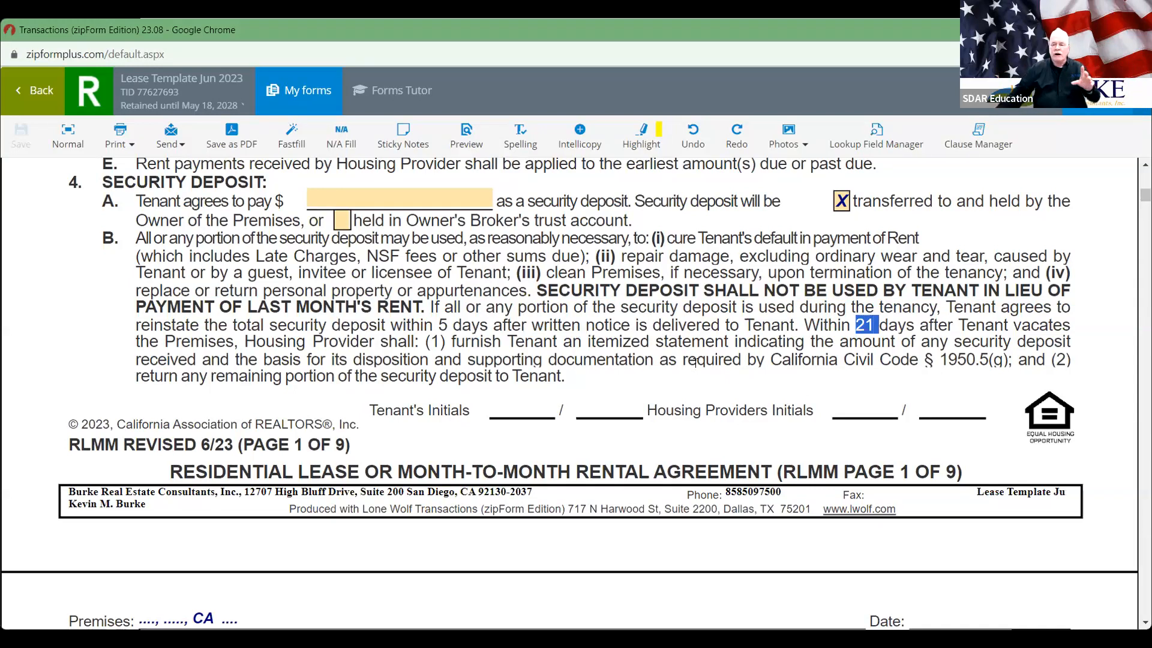
pyautogui.doubleClick(962, 358)
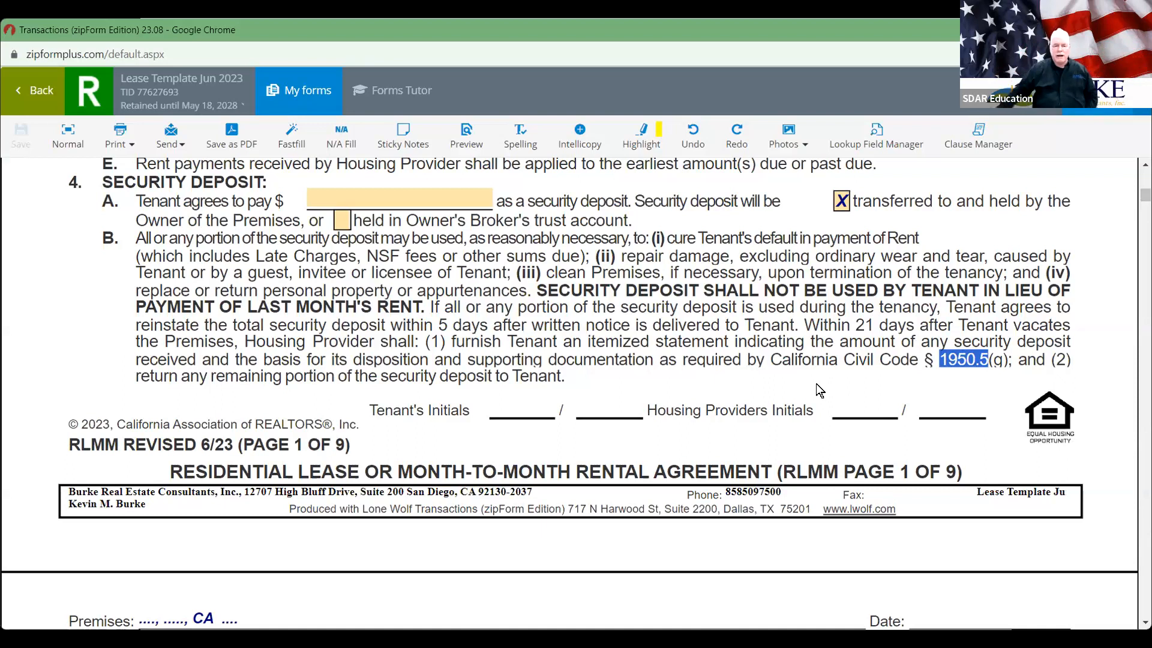
# - Examine the security deposit return conditions in paragraph 4C, selecting "Tenants" and "all keys returned"
pyautogui.scroll(-5, 788, 376)
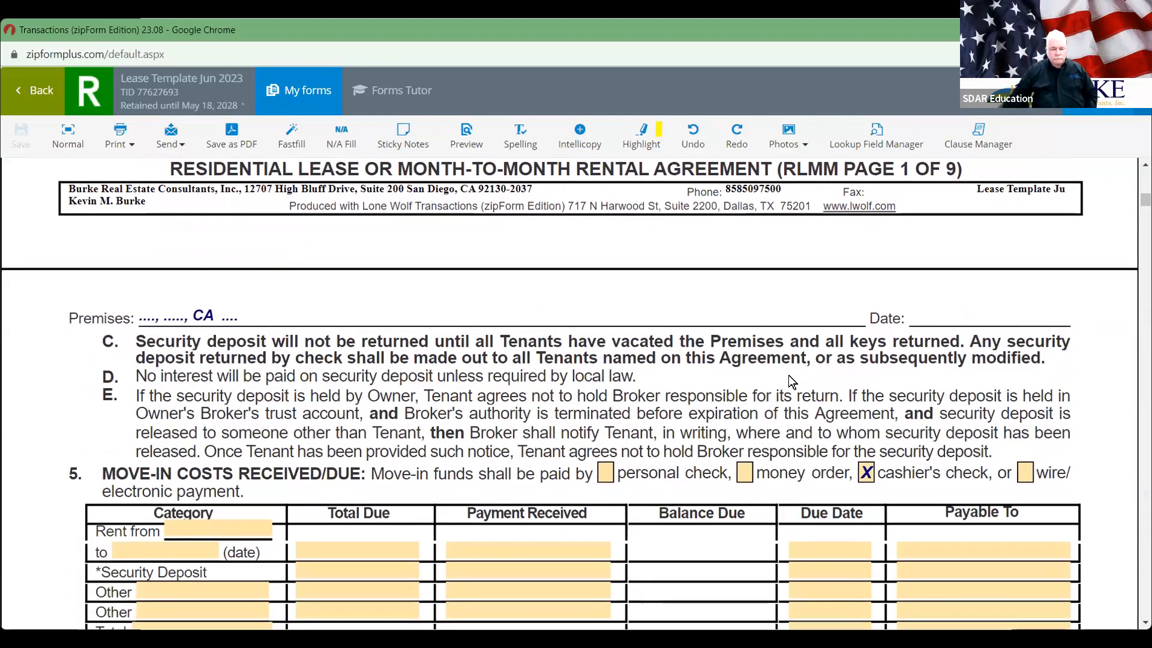
pyautogui.scroll(-3, 789, 376)
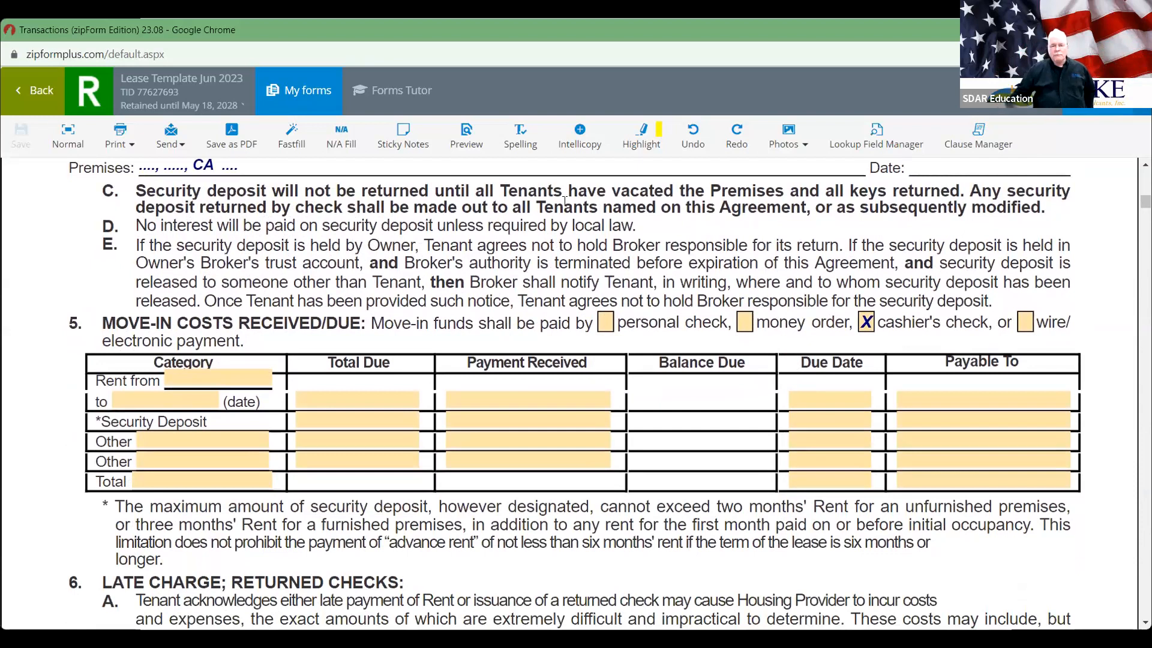
pyautogui.doubleClick(523, 190)
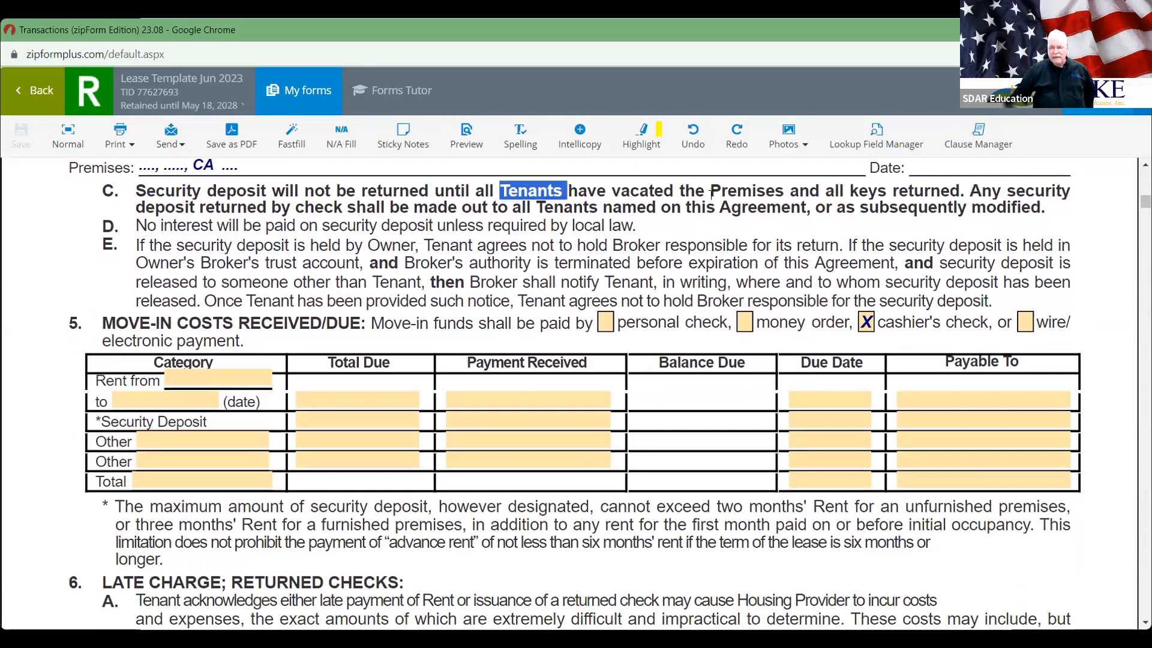
pyautogui.moveTo(824, 190); pyautogui.dragTo(960, 191)
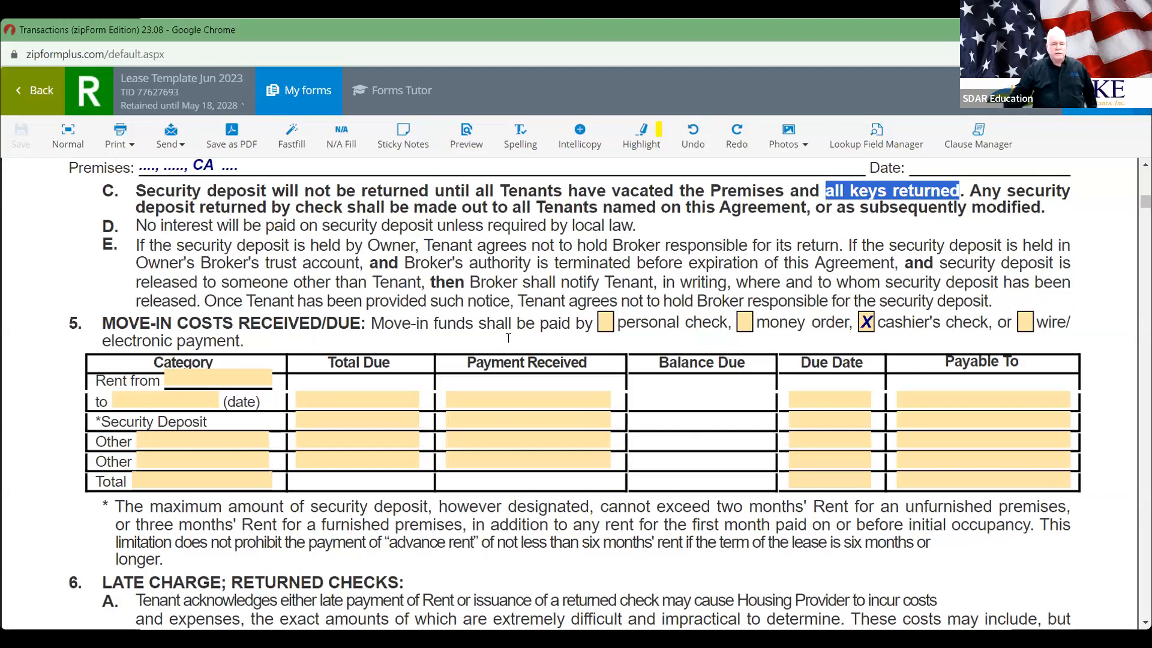
# - Examine the Move-In Costs table in paragraph 5 and select "less" in the advance rent note beneath it
pyautogui.scroll(-3, 480, 322)
pyautogui.scroll(-1, 479, 322)
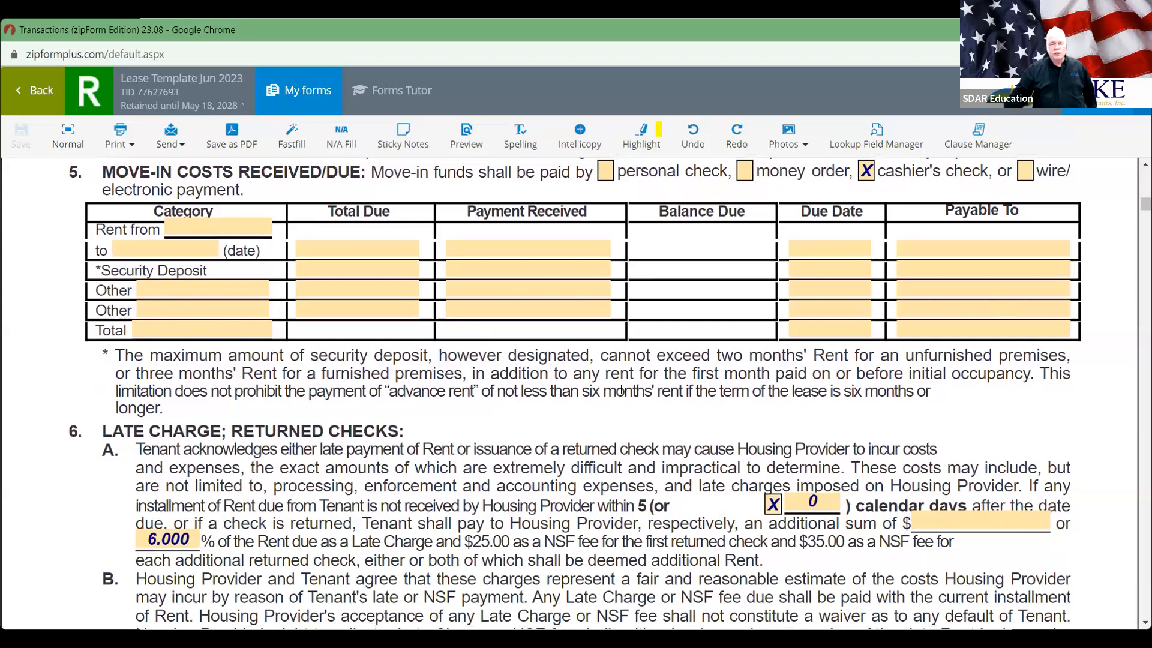
pyautogui.scroll(-3, 620, 389)
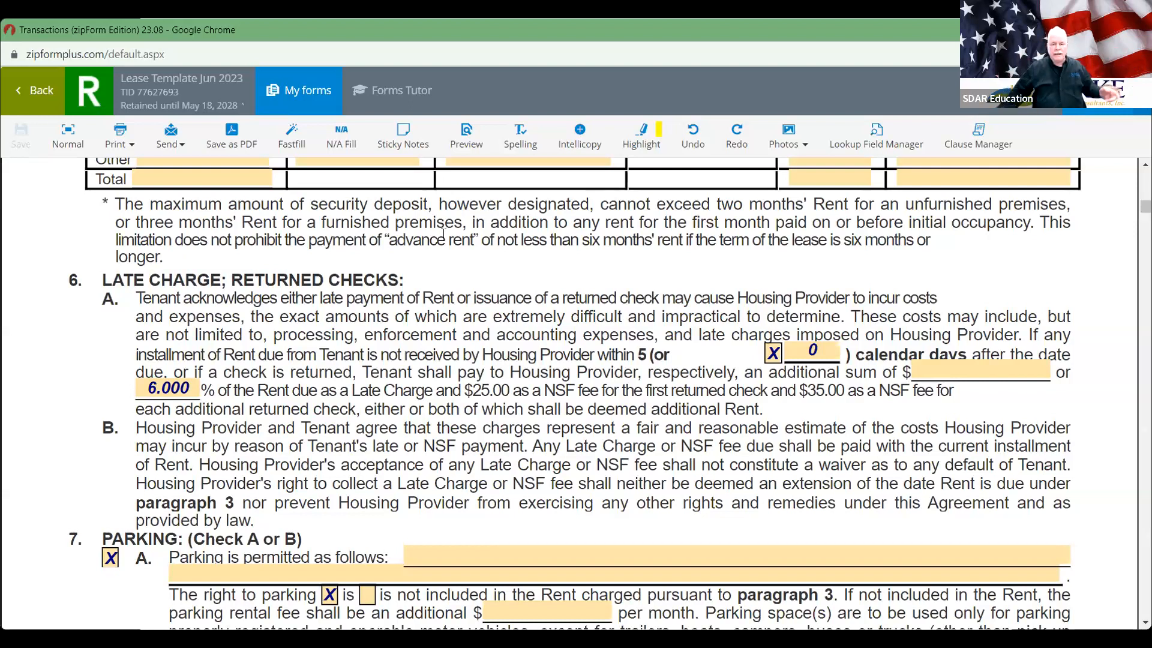
pyautogui.doubleClick(527, 241)
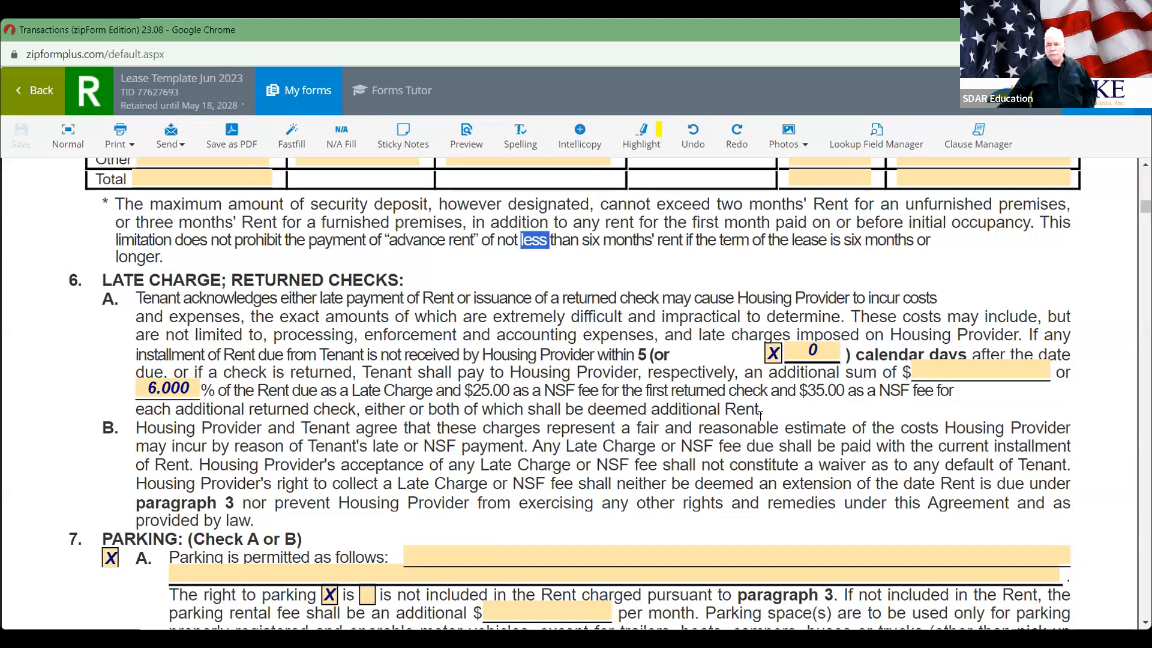
# - Examine the Late Charge, Parking and Storage terms in paragraphs 6 through 8
pyautogui.scroll(-3, 760, 412)
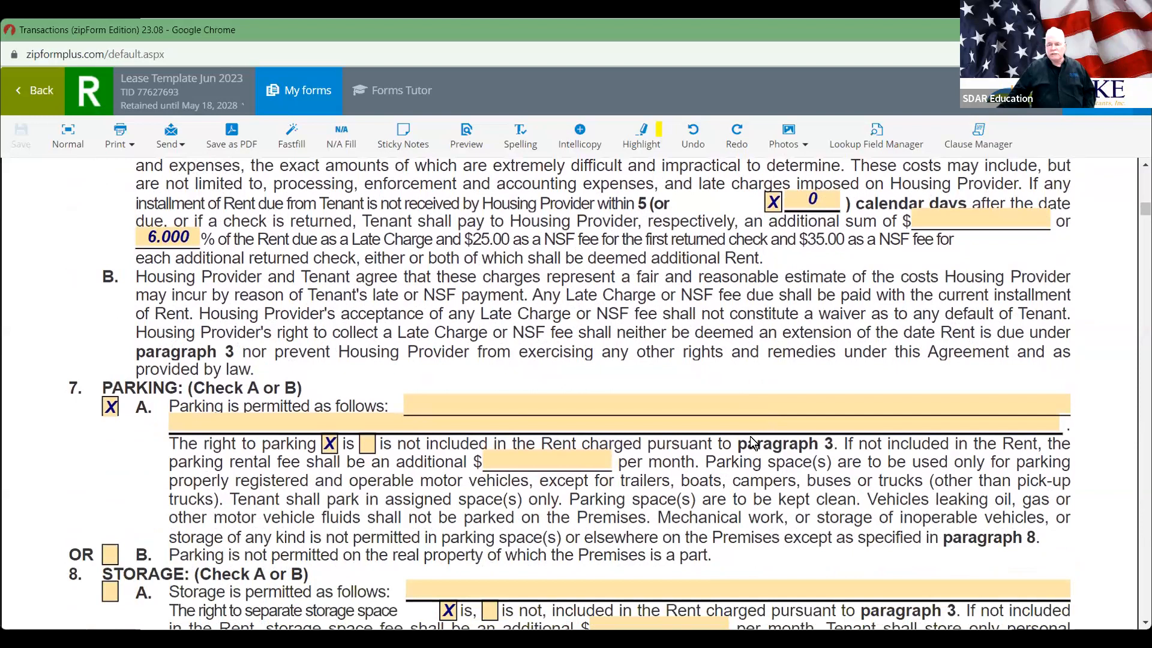
pyautogui.scroll(-1, 746, 481)
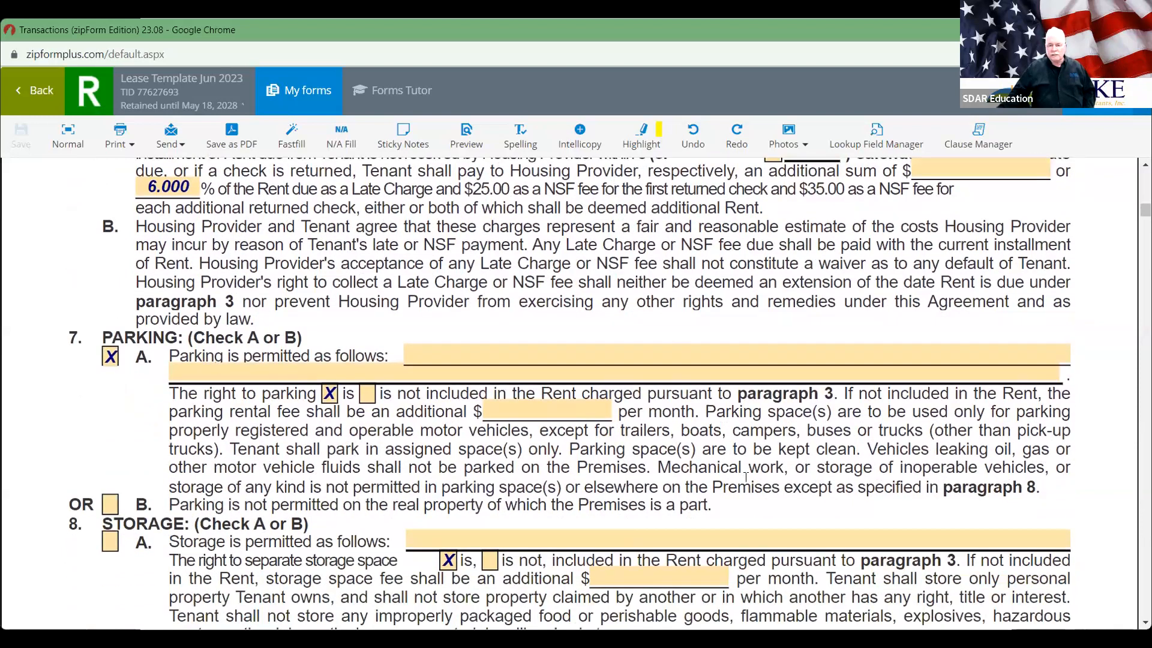
pyautogui.scroll(-3, 746, 477)
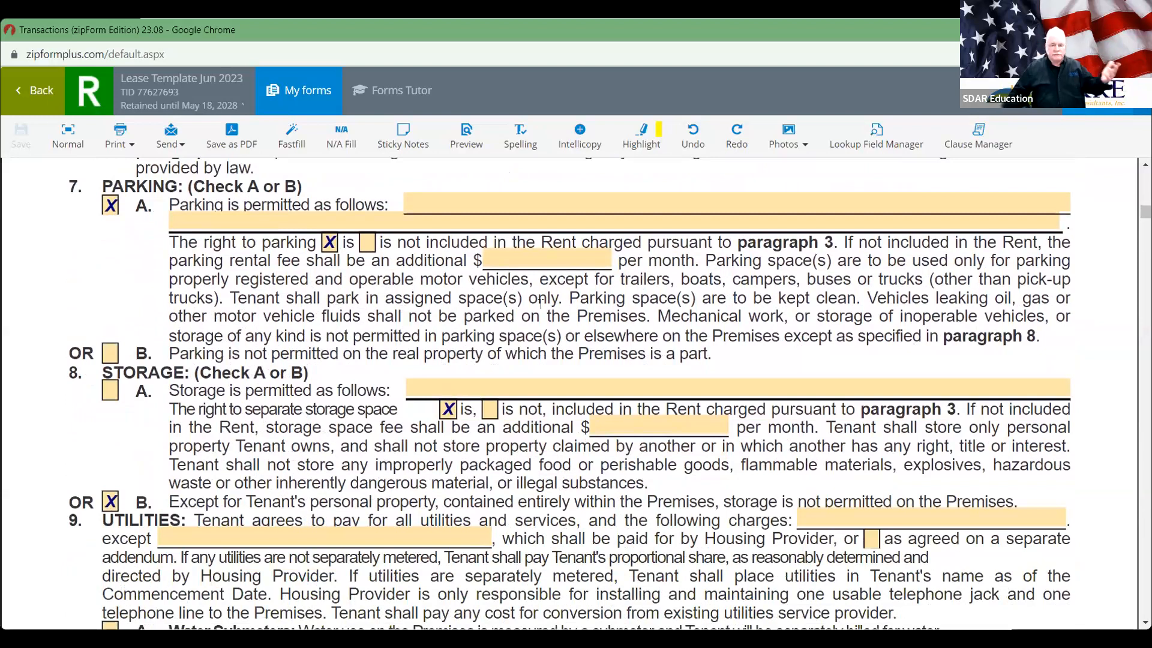
# - Examine the Utilities terms in paragraph 9 and the Condition of Premises options in paragraph 10
pyautogui.scroll(-5, 511, 444)
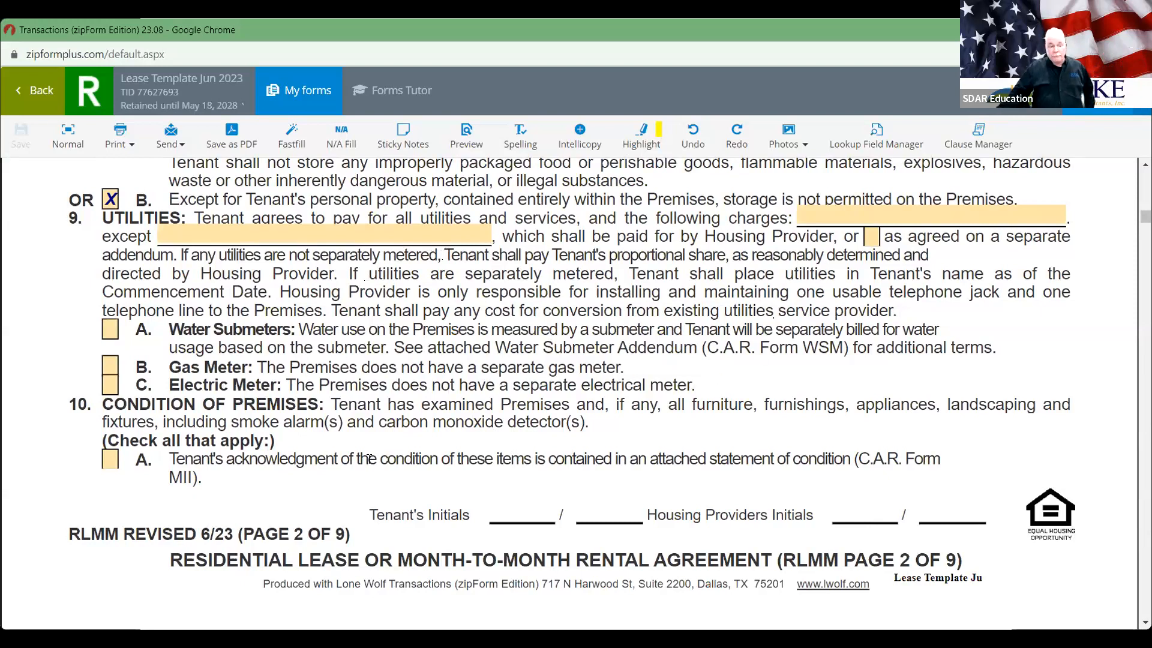
pyautogui.scroll(-1, 512, 429)
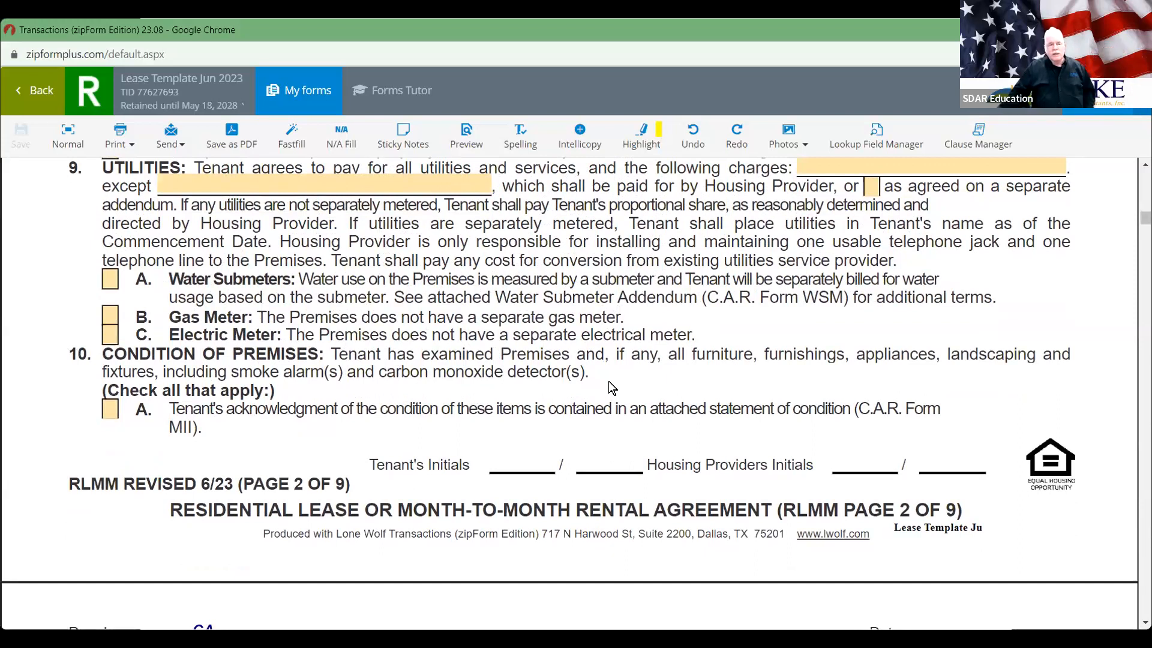
pyautogui.scroll(-2, 598, 380)
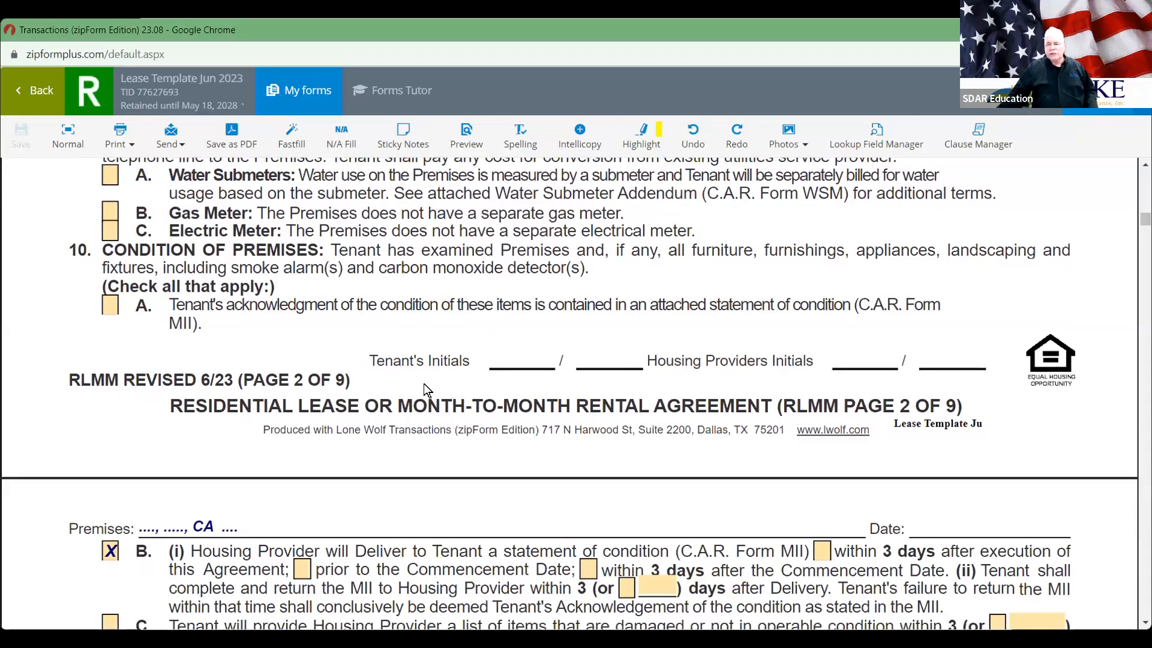
pyautogui.scroll(-1, 423, 385)
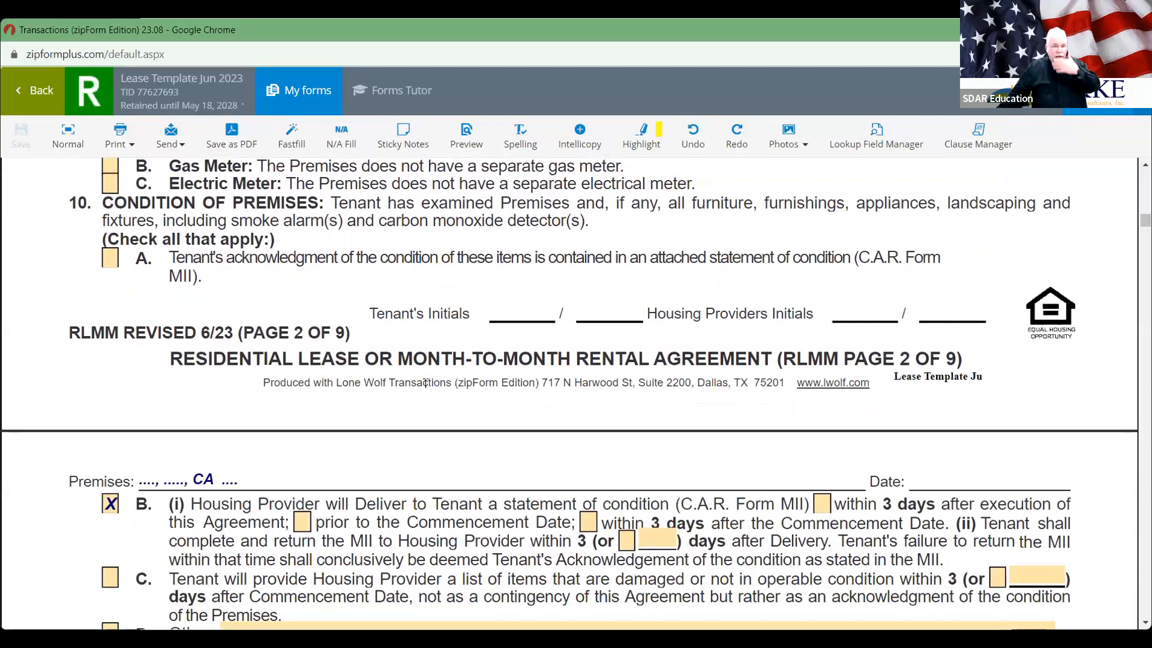
pyautogui.scroll(-4, 425, 383)
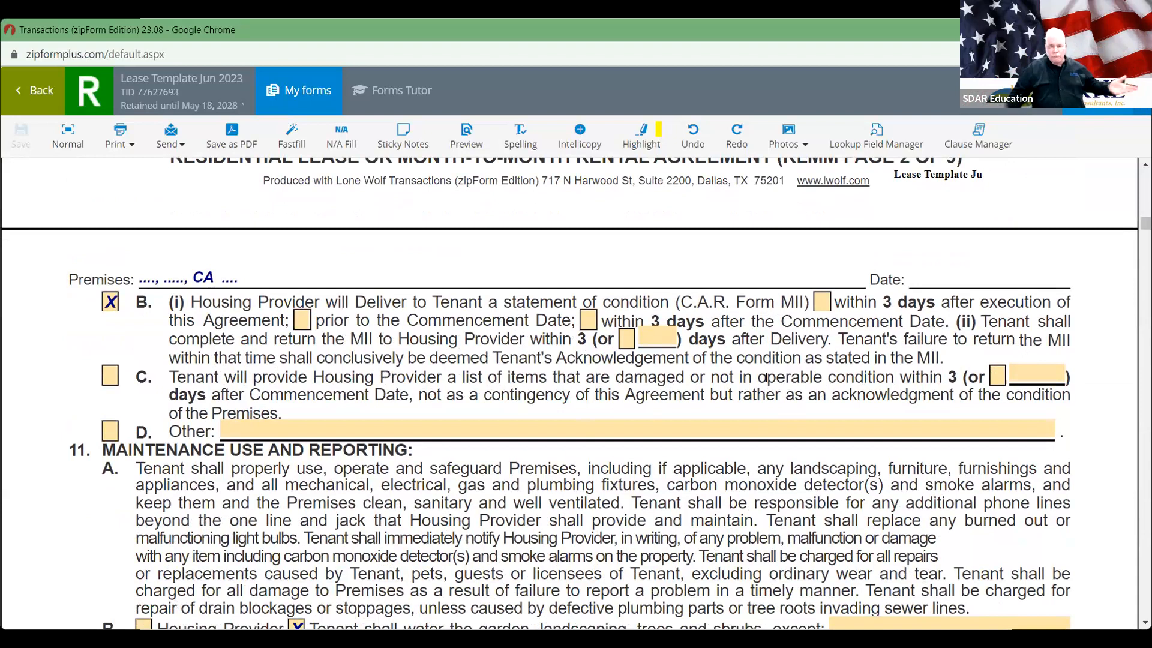
# - Examine the Maintenance Use and Reporting terms in paragraph 11, selecting "plant" in item I
pyautogui.scroll(-5, 766, 376)
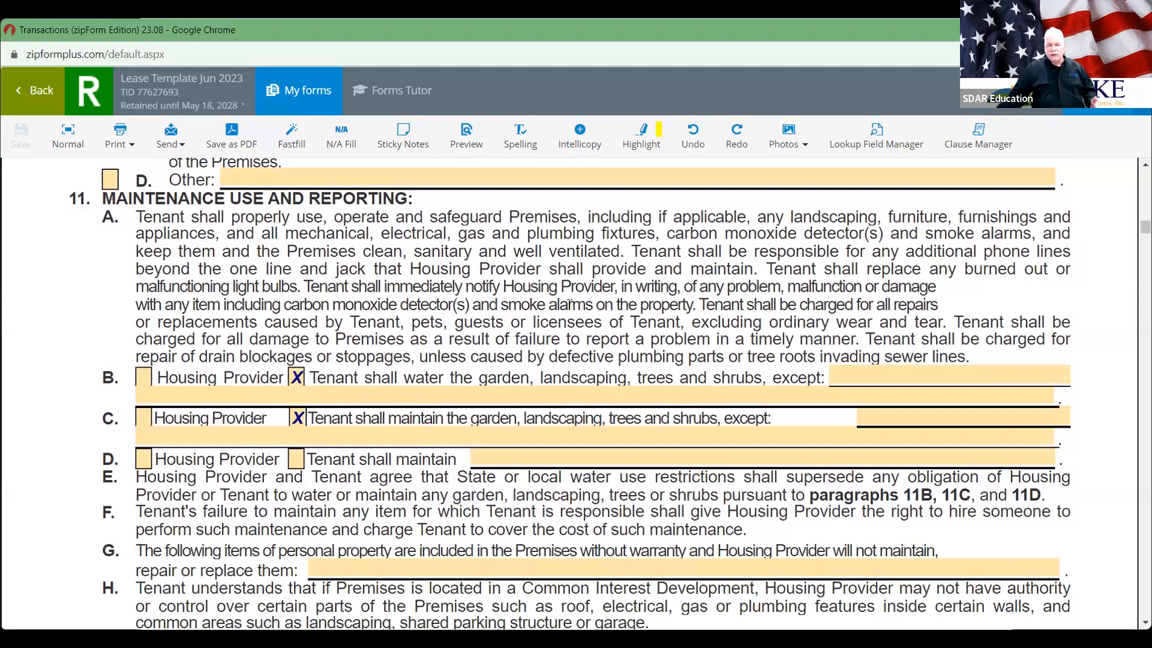
pyautogui.scroll(-2, 569, 304)
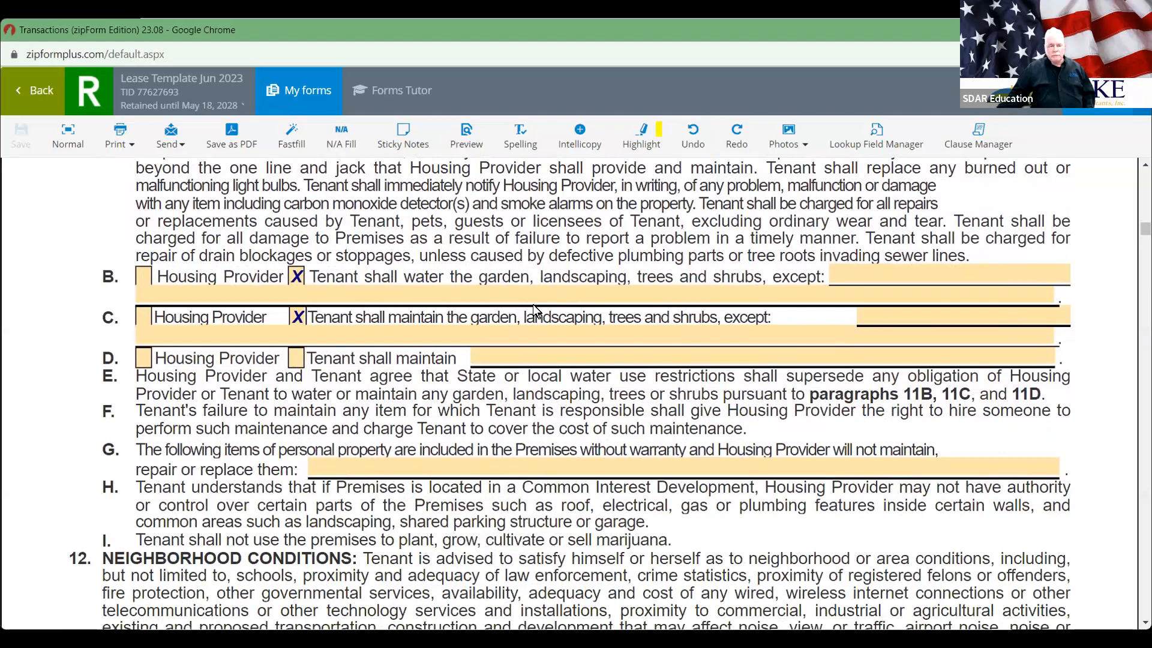
pyautogui.scroll(-2, 533, 304)
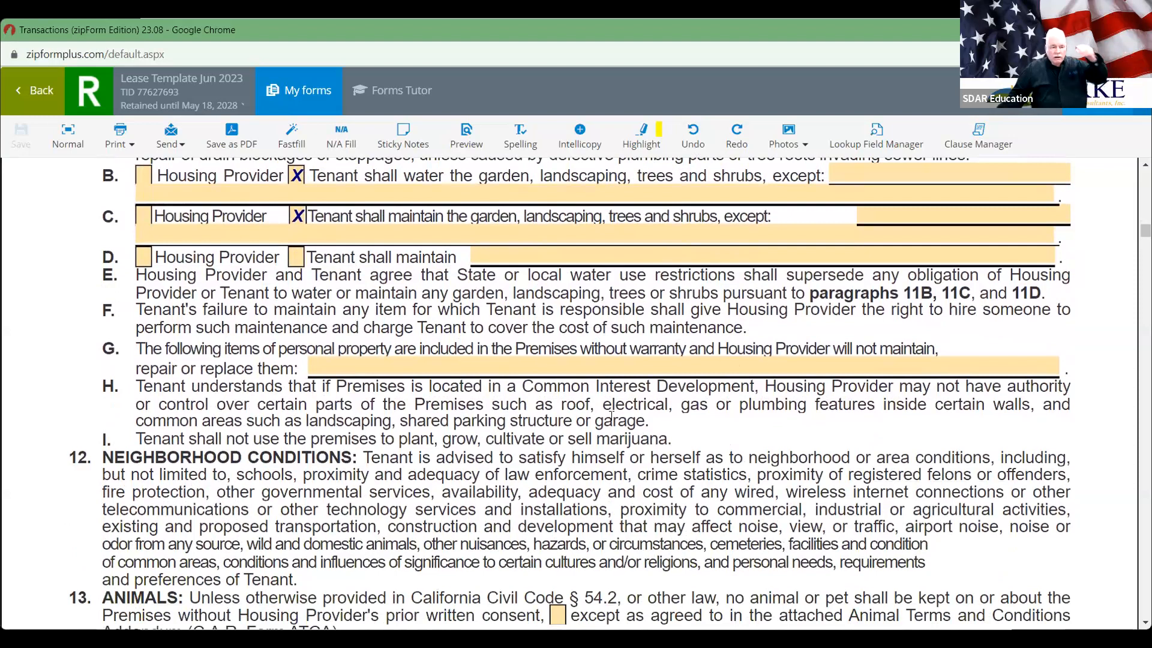
pyautogui.scroll(-4, 571, 422)
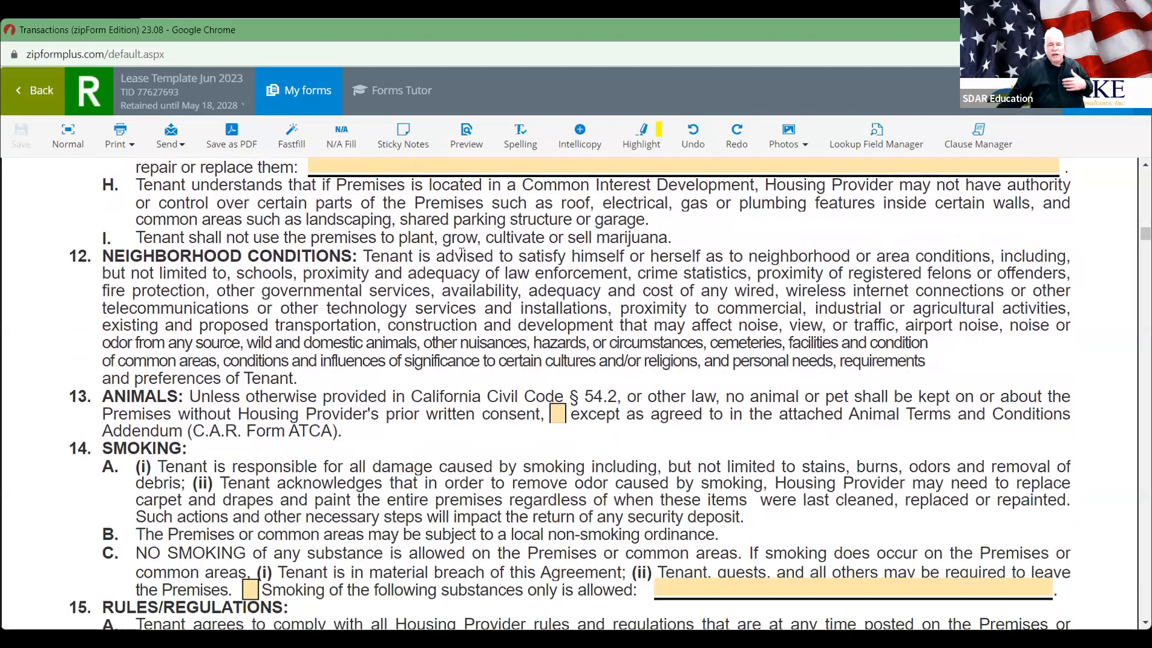
pyautogui.doubleClick(421, 236)
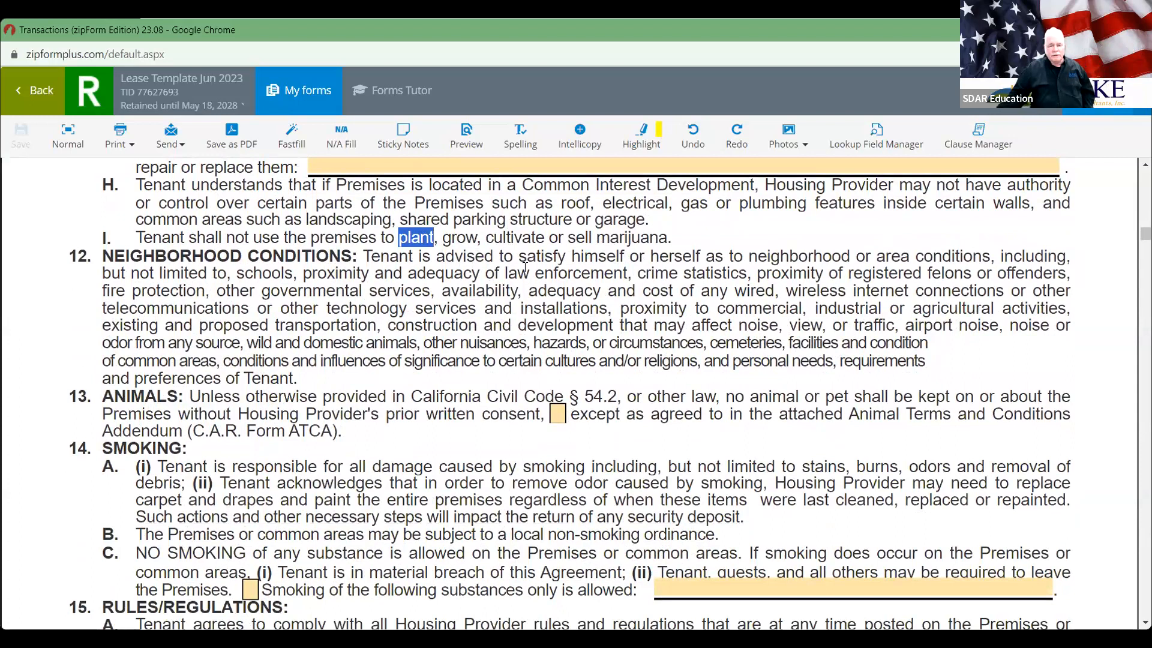
# - Examine the Neighborhood Conditions, Animals, Smoking and Rules/Regulations terms in paragraphs 12 through 15
pyautogui.scroll(-1, 549, 307)
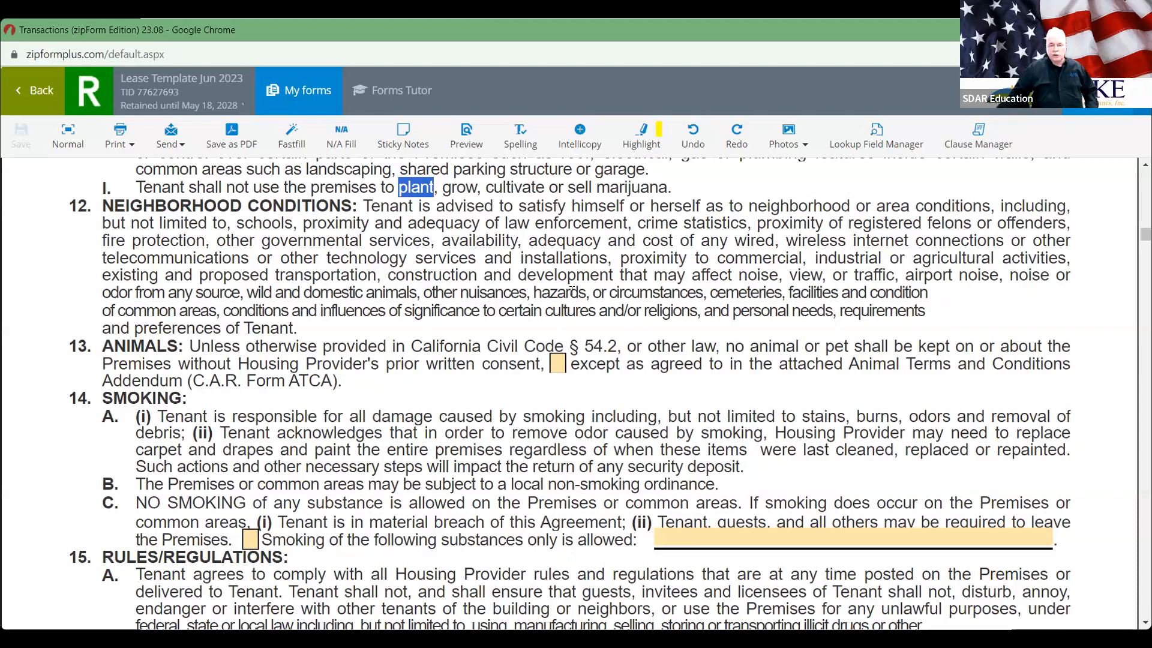
pyautogui.scroll(-3, 572, 292)
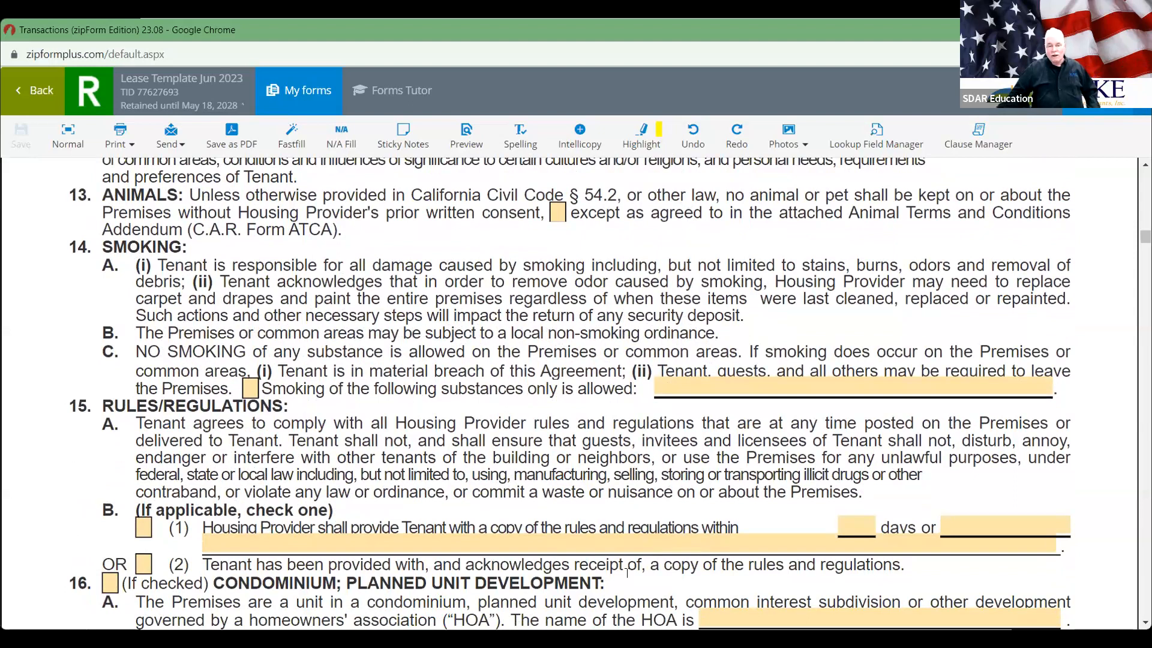
# - Switch to Adobe Acrobat and look through the opening of the Lease/Rental Chart document
pyautogui.hotkey('alt', 'Tab')
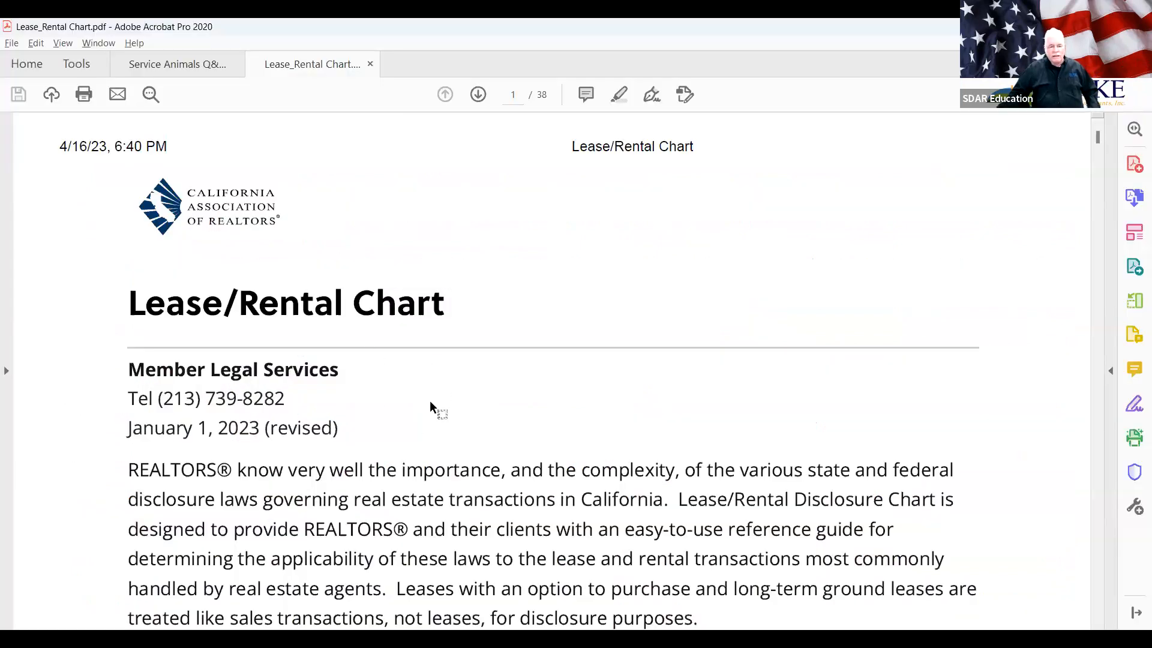
pyautogui.scroll(-5, 429, 400)
pyautogui.scroll(-6, 430, 403)
pyautogui.scroll(-3, 431, 400)
# - Bring up the Service Animals Q&A document and read its list of key questions
pyautogui.click(187, 66)
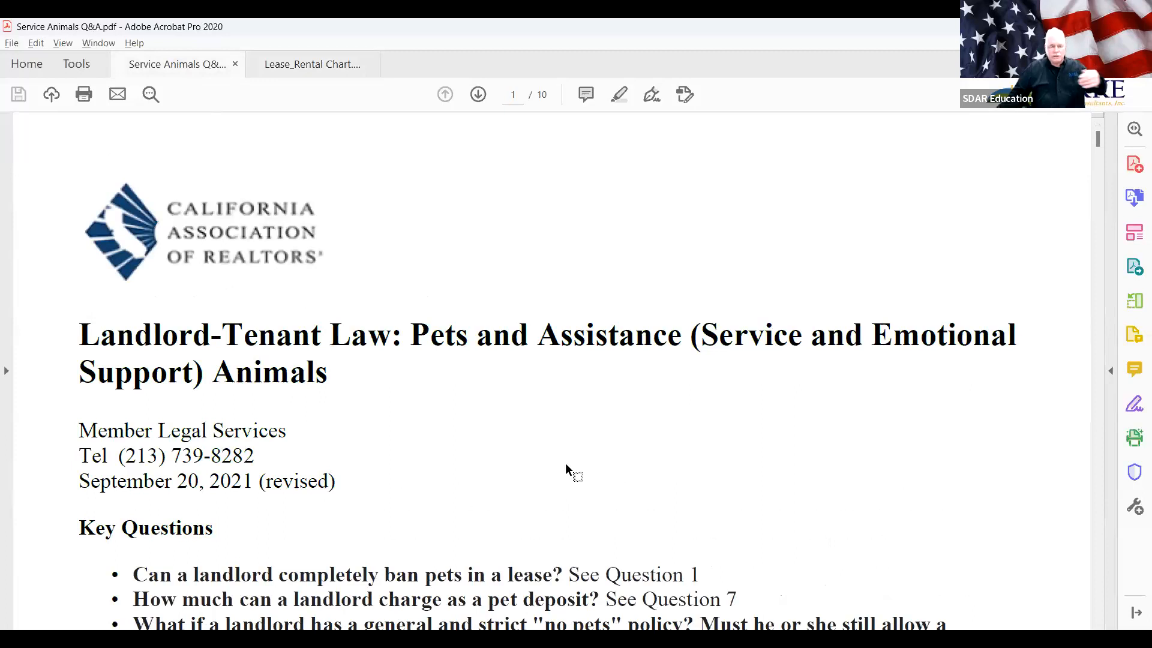
pyautogui.scroll(-3, 565, 465)
pyautogui.scroll(2, 565, 463)
pyautogui.scroll(-3, 565, 462)
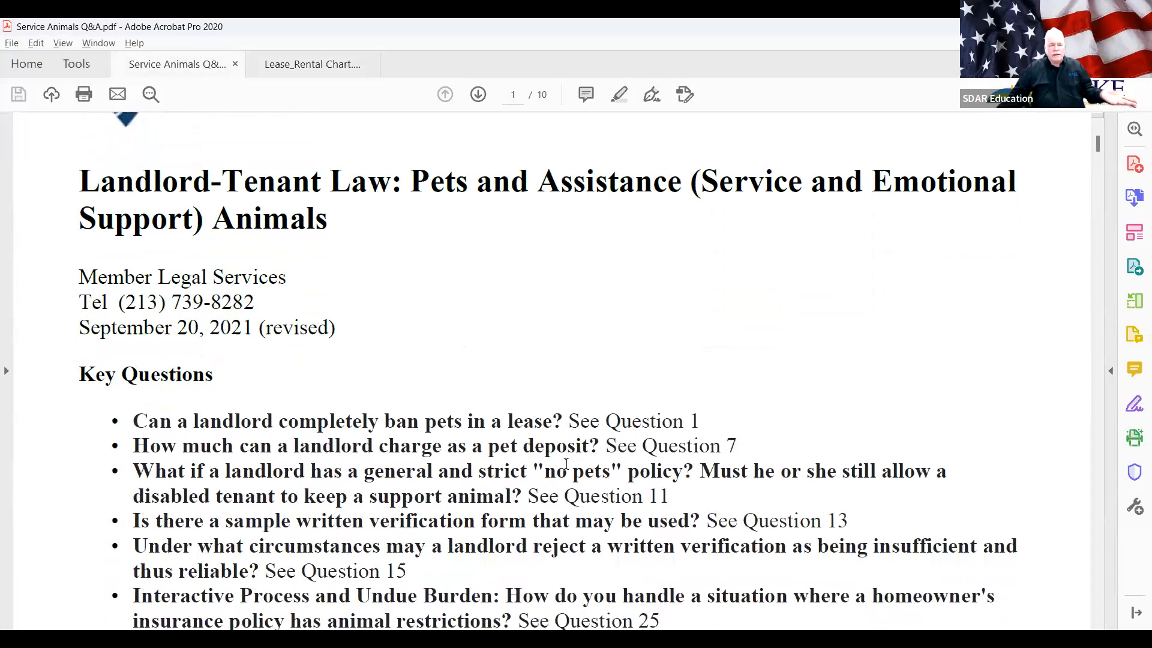
pyautogui.scroll(-1, 565, 465)
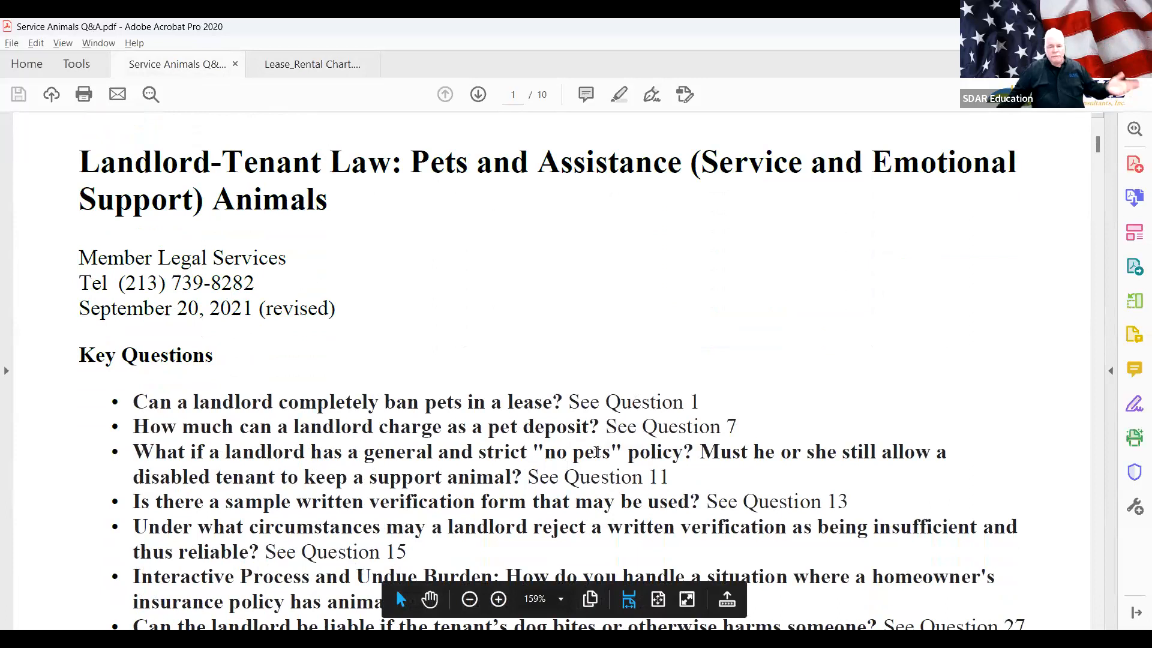
pyautogui.scroll(-3, 589, 462)
pyautogui.scroll(-4, 589, 462)
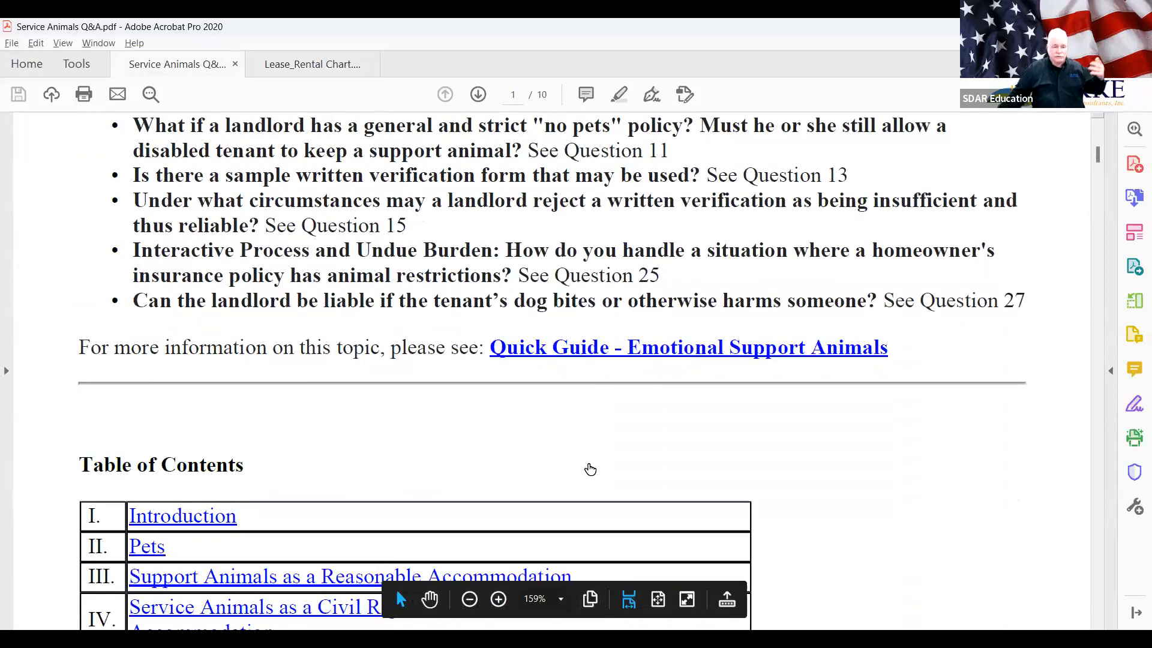
# - Read past the table of contents to the introduction and the Pets section's Q1 and Q2 with their answers
pyautogui.scroll(-8, 585, 466)
pyautogui.scroll(-2, 584, 468)
pyautogui.scroll(-2, 584, 472)
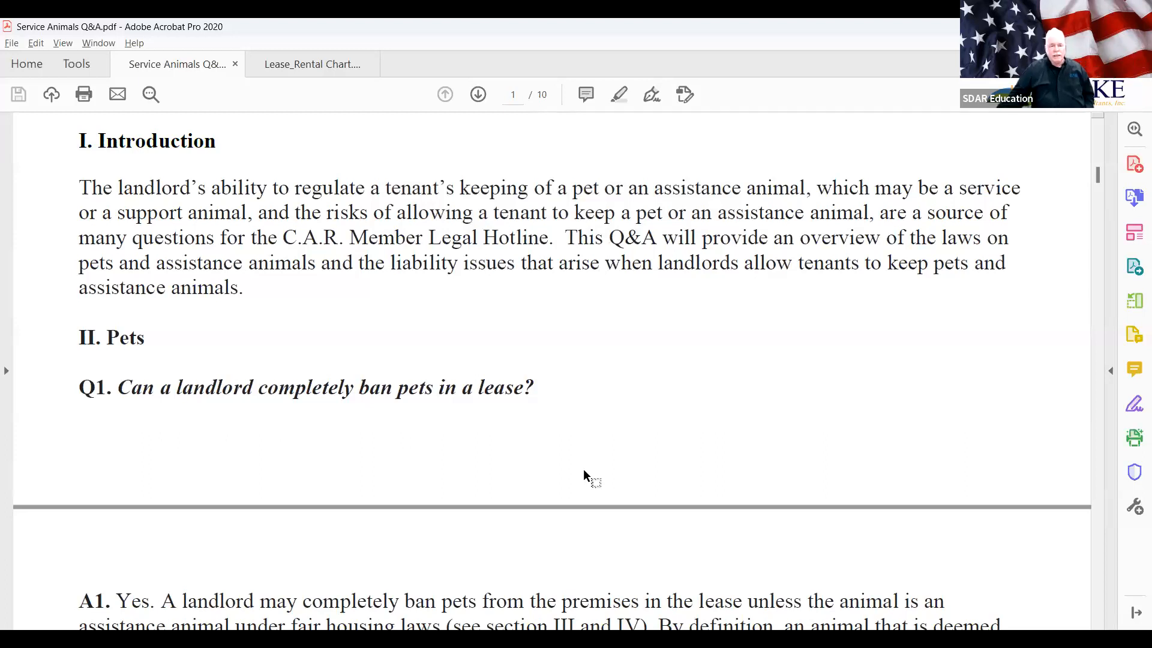
pyautogui.scroll(-4, 584, 473)
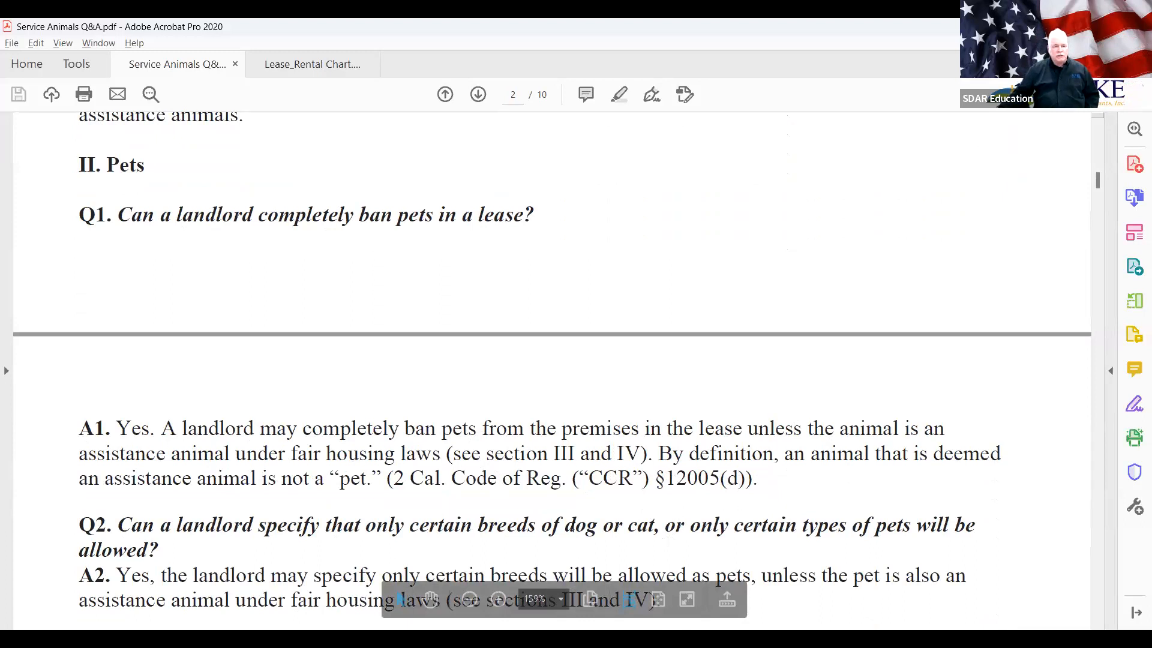
# - Switch back to the zipForm lease in Chrome and review paragraphs 15 to 17 on rules, condominium/HOA terms and alterations
pyautogui.hotkey('alt', 'Tab')
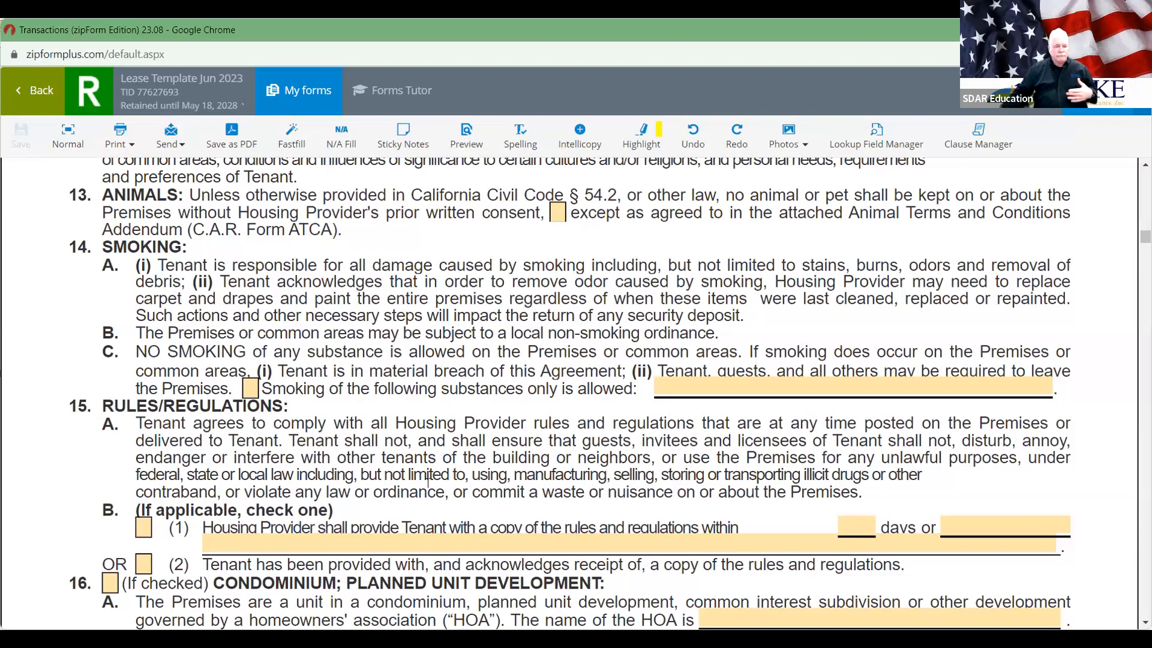
pyautogui.scroll(-3, 428, 480)
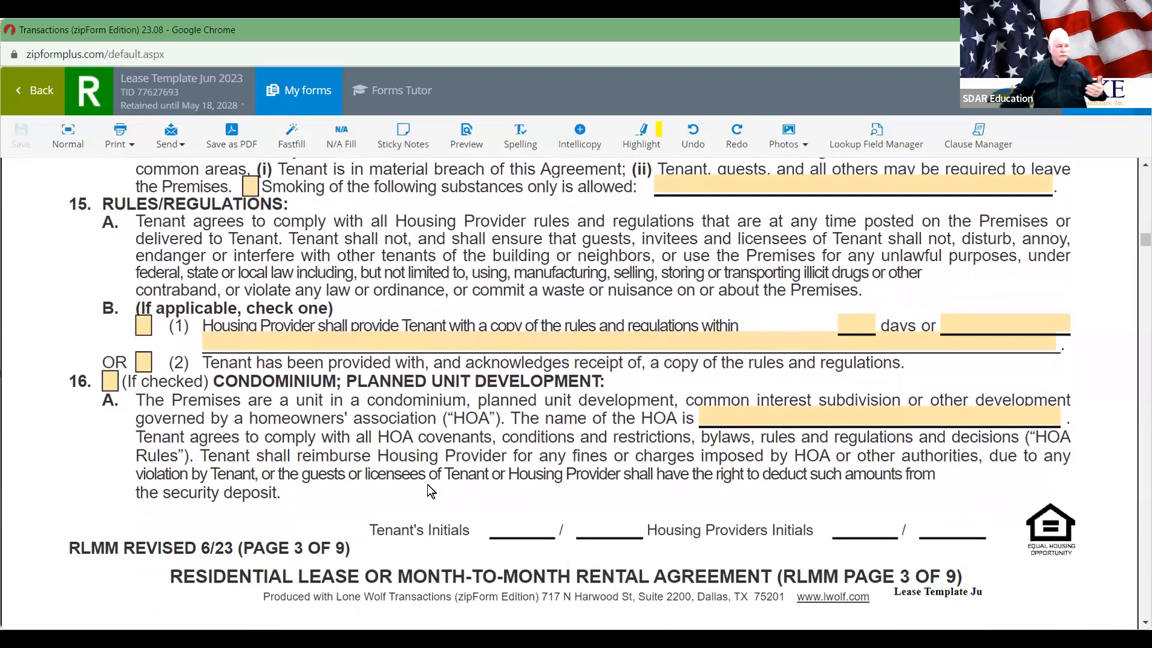
pyautogui.scroll(-2, 430, 490)
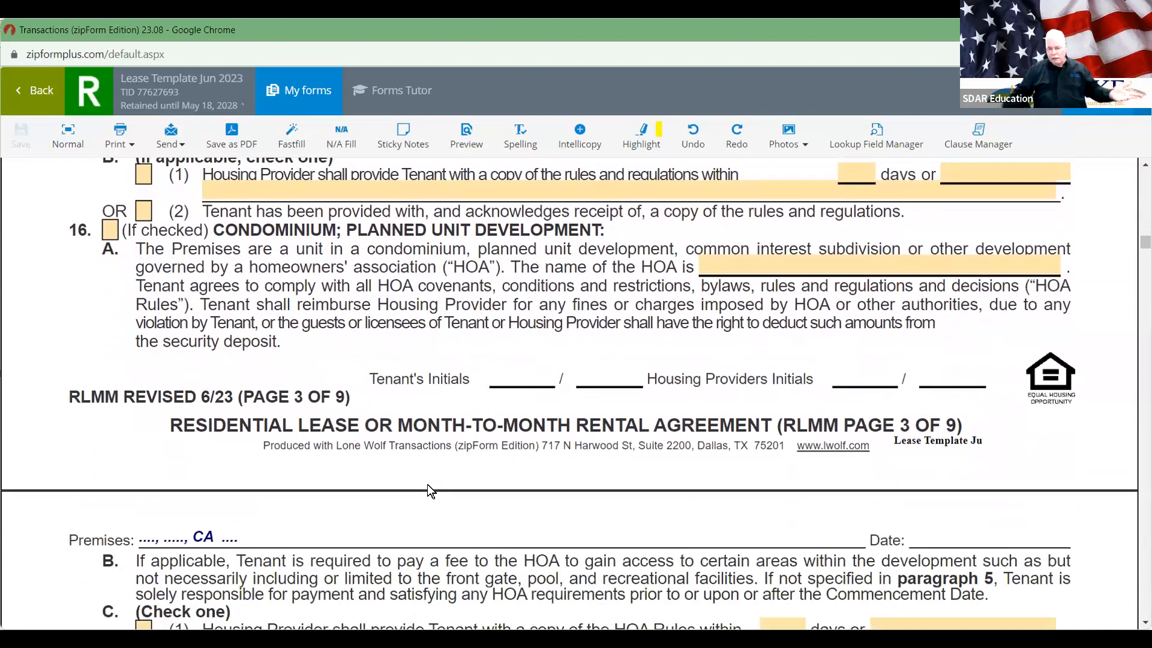
pyautogui.scroll(-4, 429, 491)
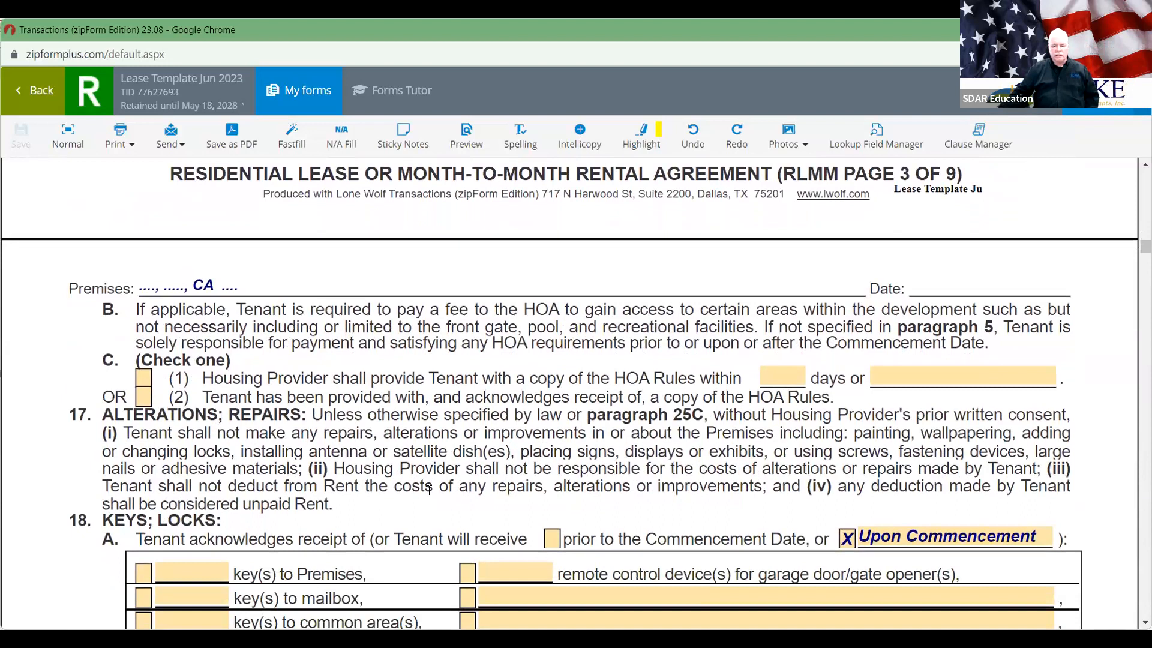
pyautogui.scroll(-1, 431, 490)
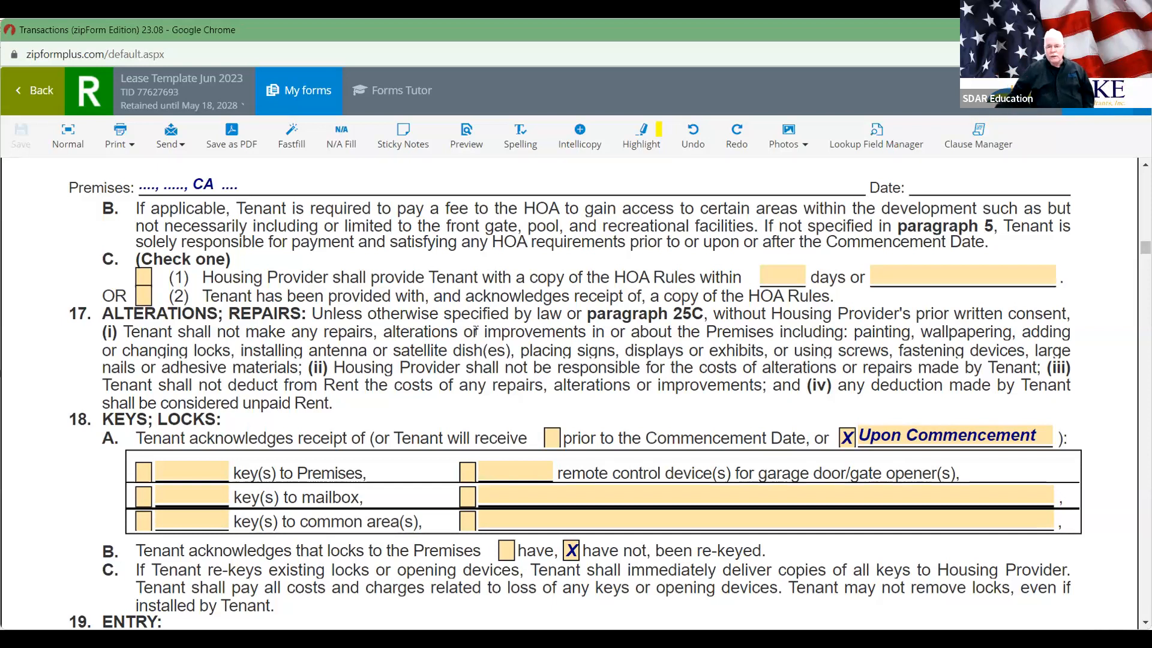
# - Review paragraphs 18 and 19 on keys and entry, and select "reasonable and sufficient notice" in paragraph 19B
pyautogui.scroll(-3, 446, 330)
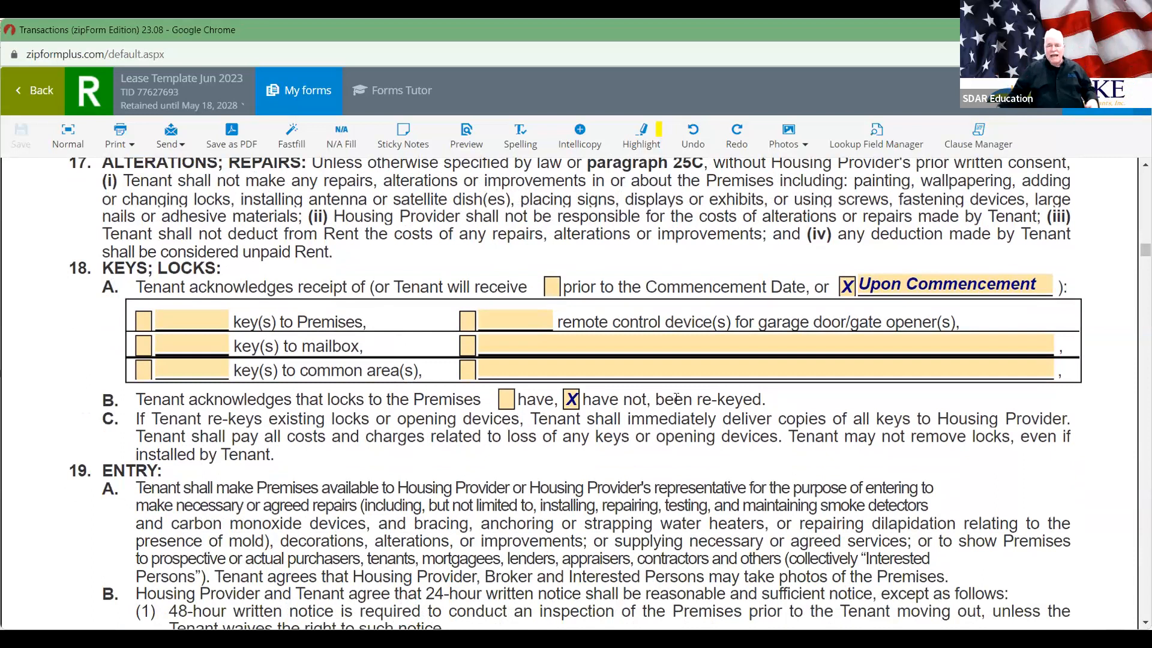
pyautogui.scroll(-2, 440, 428)
pyautogui.scroll(-6, 440, 428)
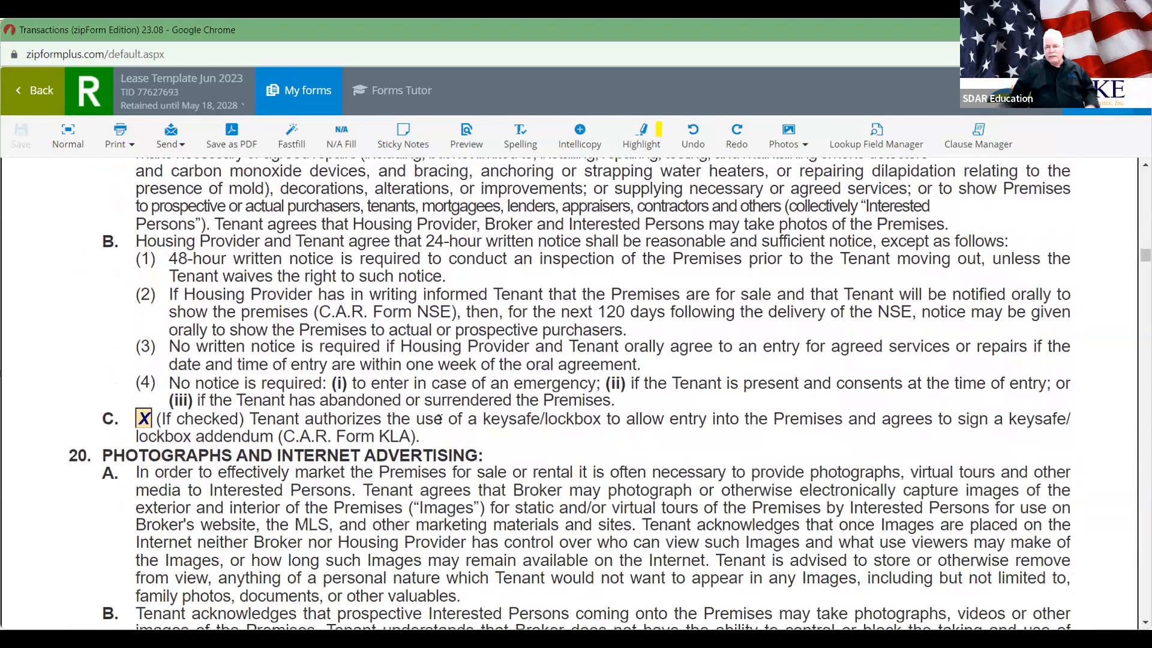
pyautogui.scroll(1, 440, 420)
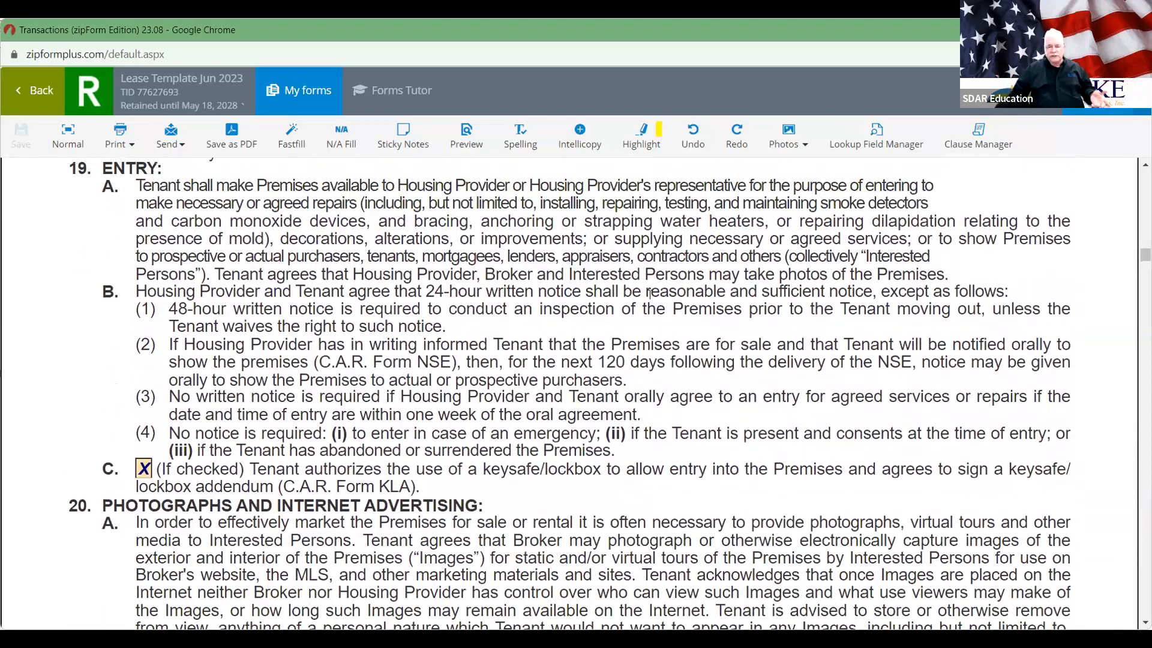
pyautogui.moveTo(645, 293); pyautogui.dragTo(872, 292)
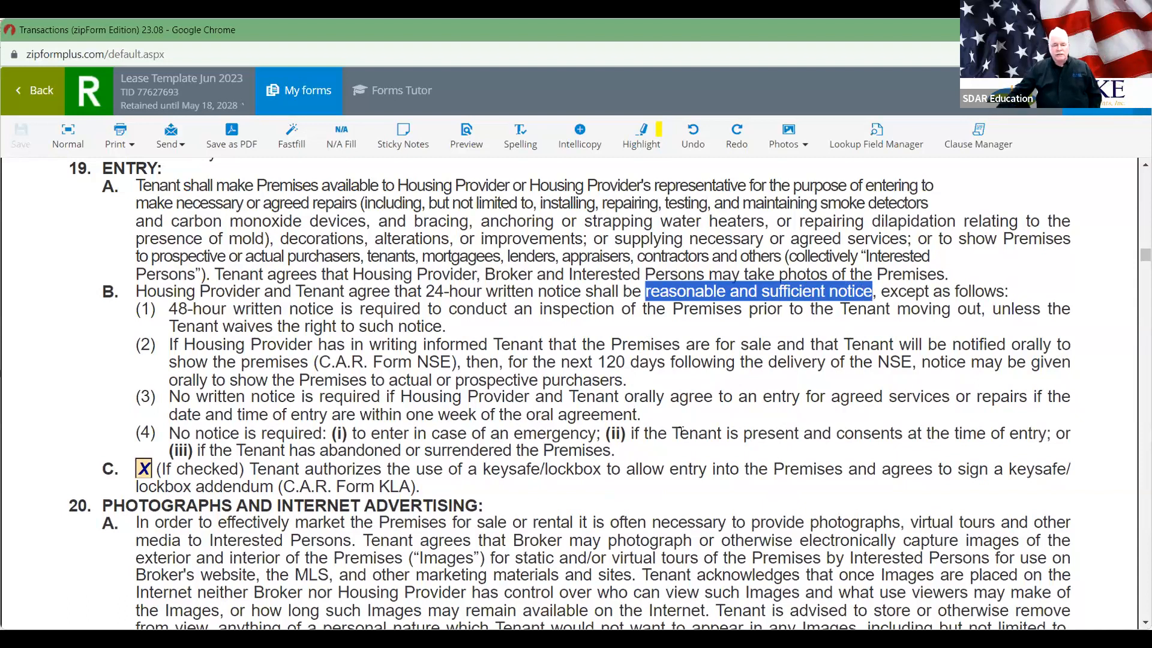
# - Review lease paragraphs 20 to 23 on photographs and advertising, signs, subletting, and joint and individual obligations
pyautogui.scroll(-4, 680, 428)
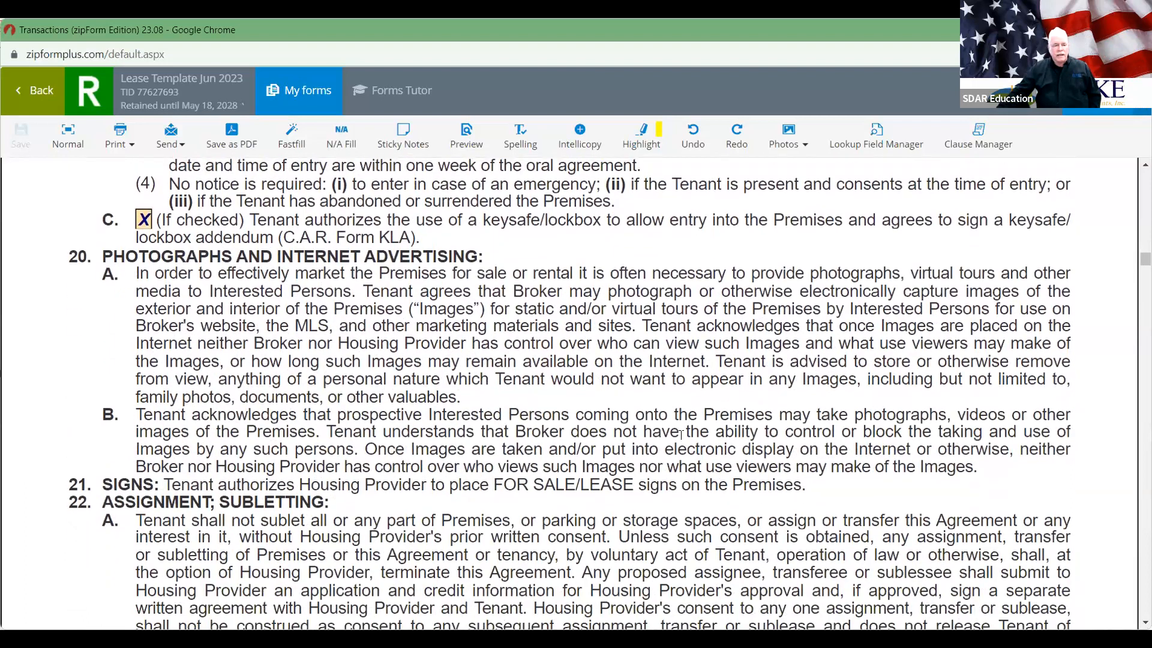
pyautogui.scroll(-2, 494, 350)
pyautogui.scroll(1, 494, 356)
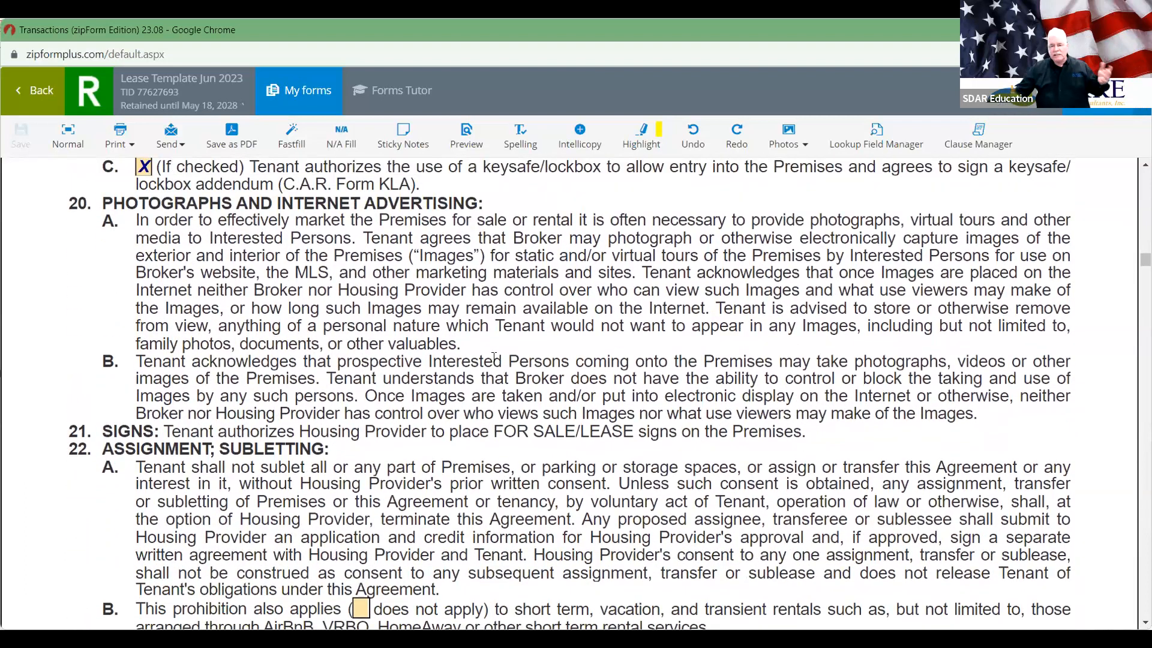
pyautogui.scroll(-3, 494, 356)
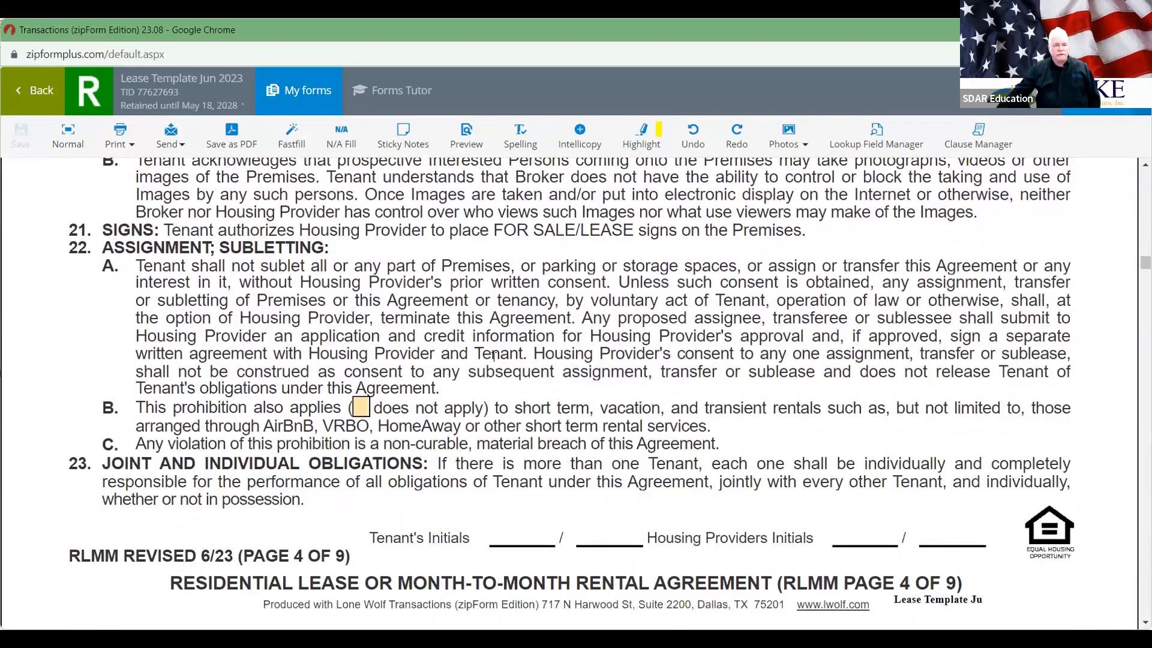
pyautogui.scroll(-1, 493, 356)
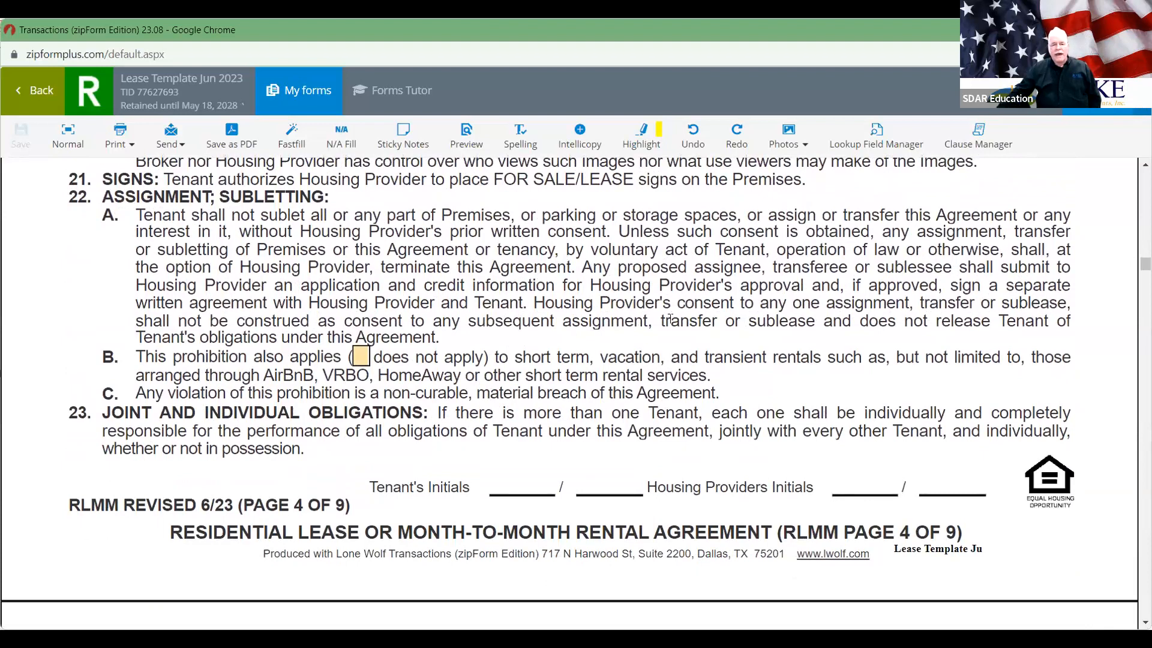
pyautogui.scroll(-3, 670, 318)
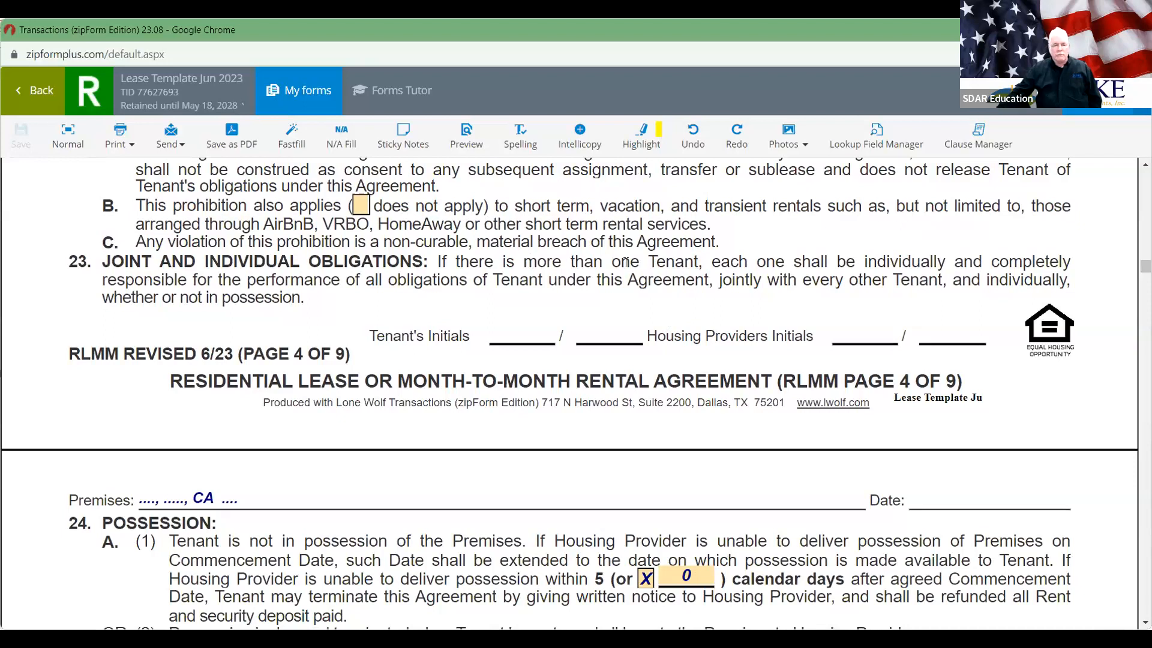
pyautogui.scroll(-1, 579, 430)
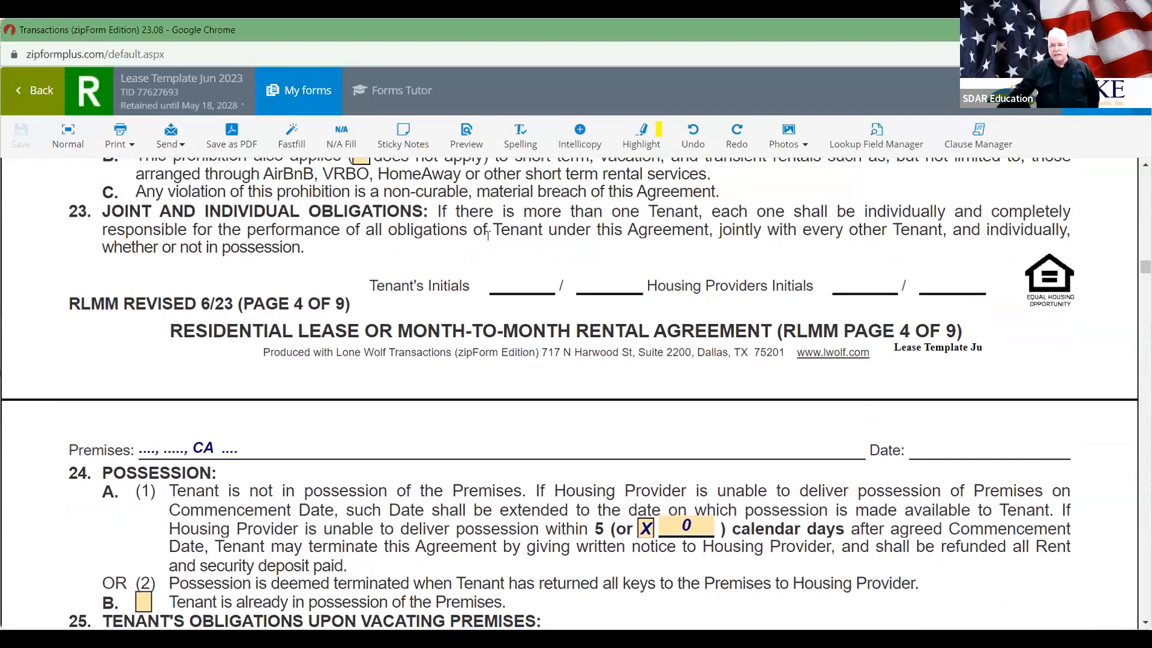
# - Review lease paragraphs 24 to 27 on possession, the tenant's obligations upon vacating, early termination and temporary relocation
pyautogui.scroll(-5, 489, 262)
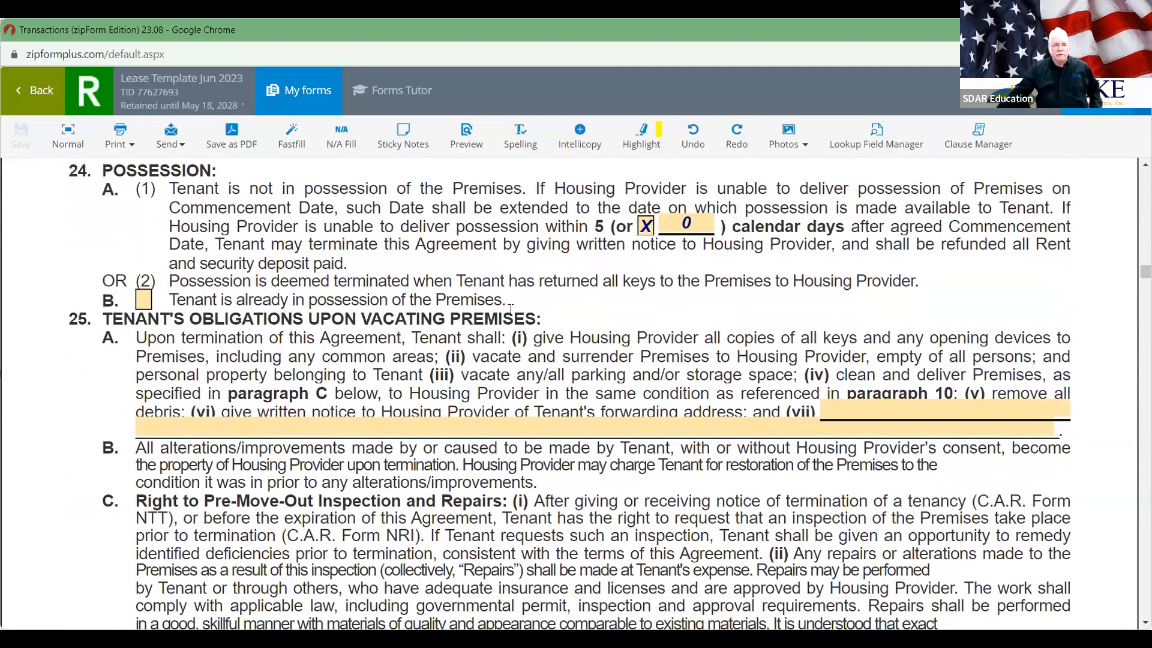
pyautogui.scroll(-3, 509, 318)
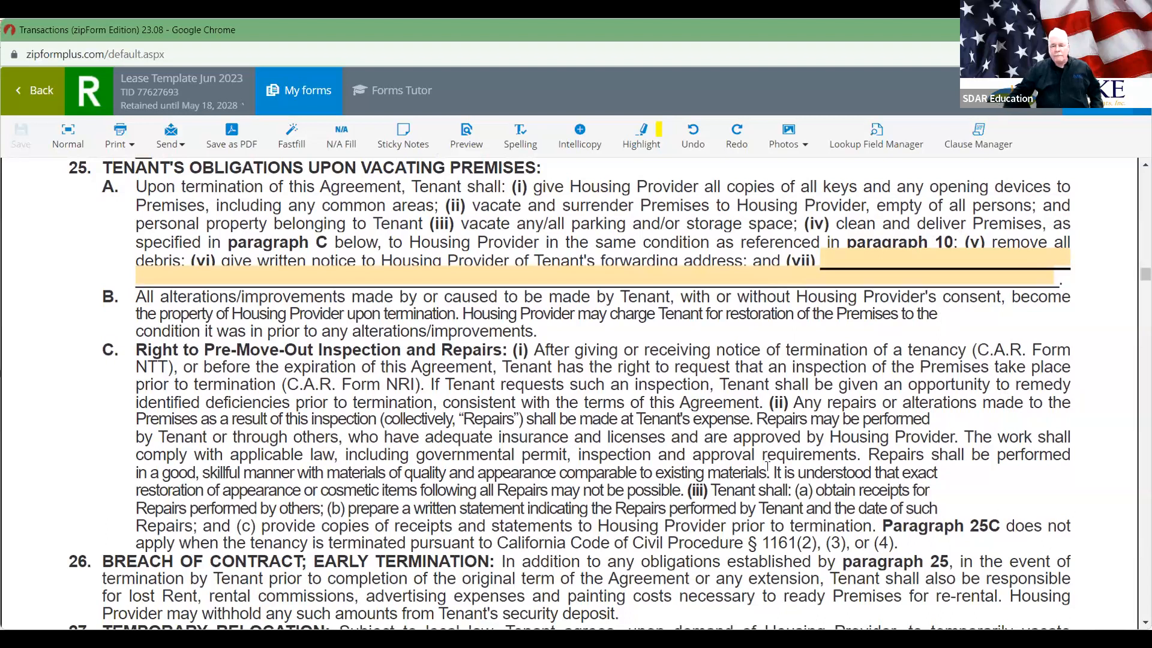
pyautogui.scroll(-3, 414, 393)
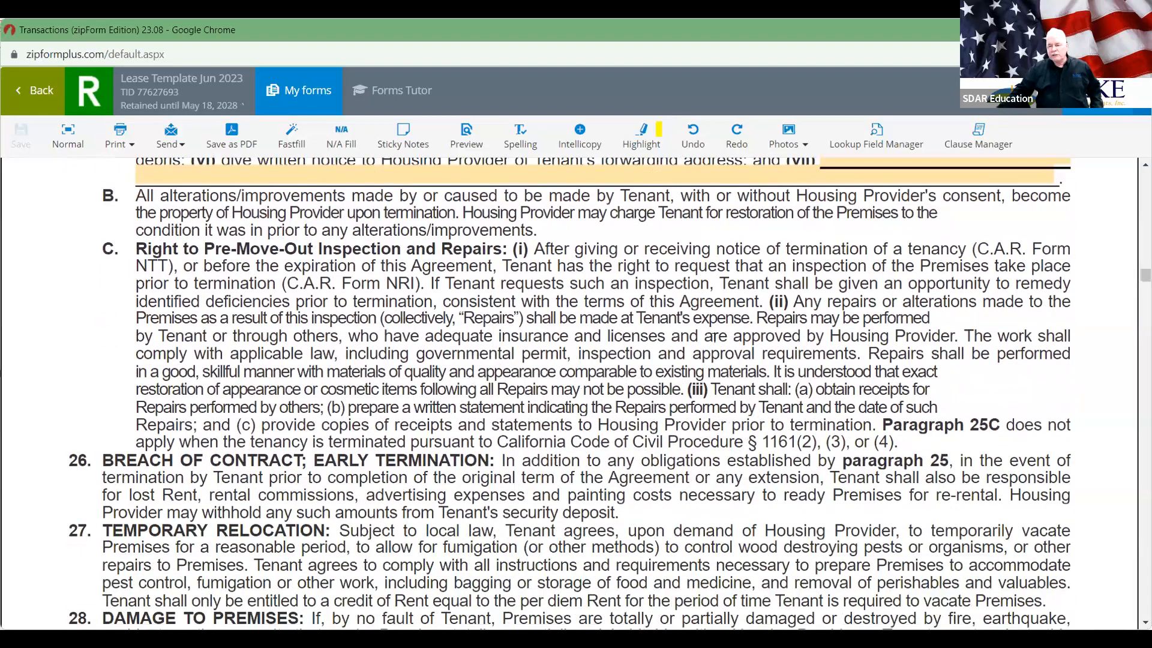
pyautogui.scroll(-3, 730, 300)
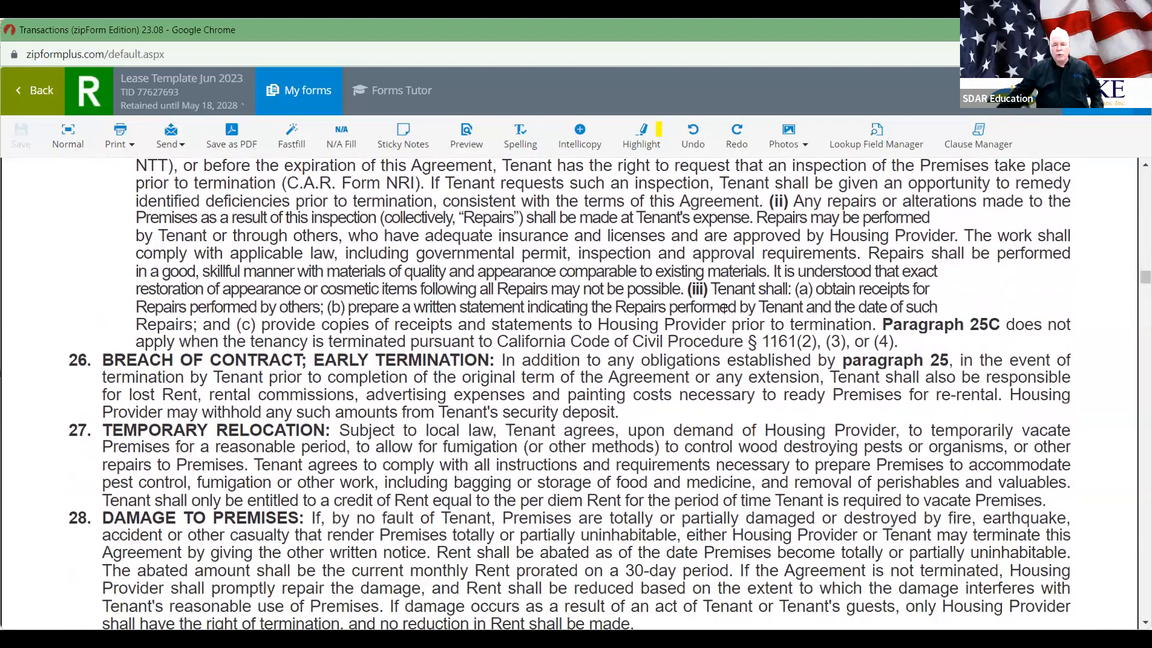
pyautogui.scroll(-5, 691, 298)
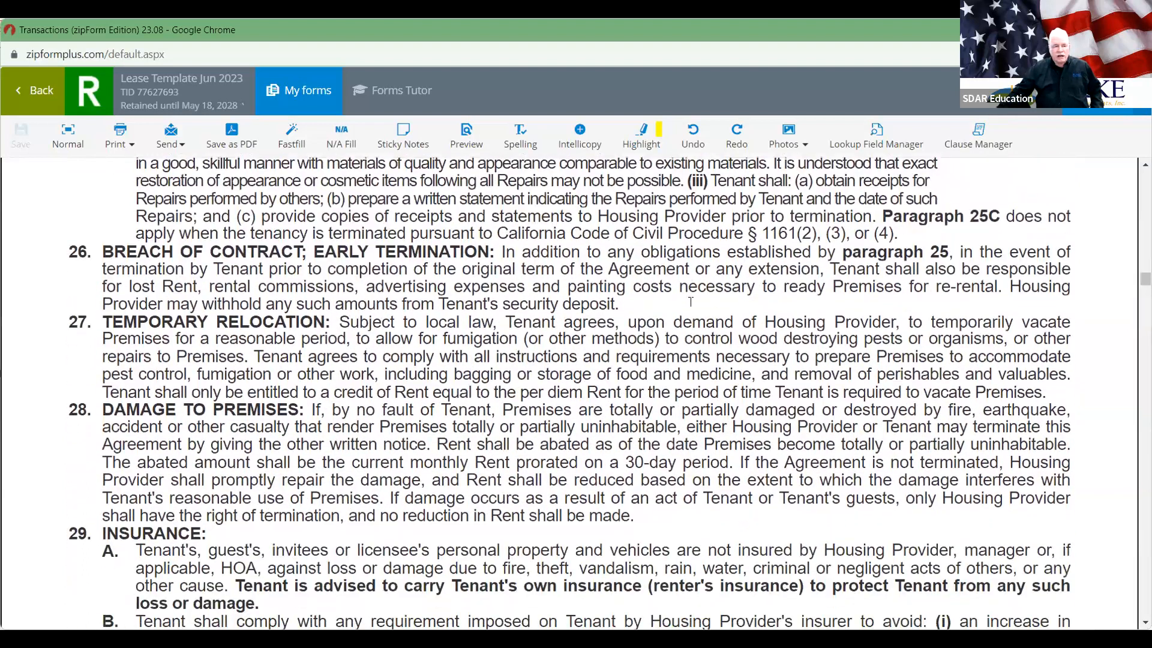
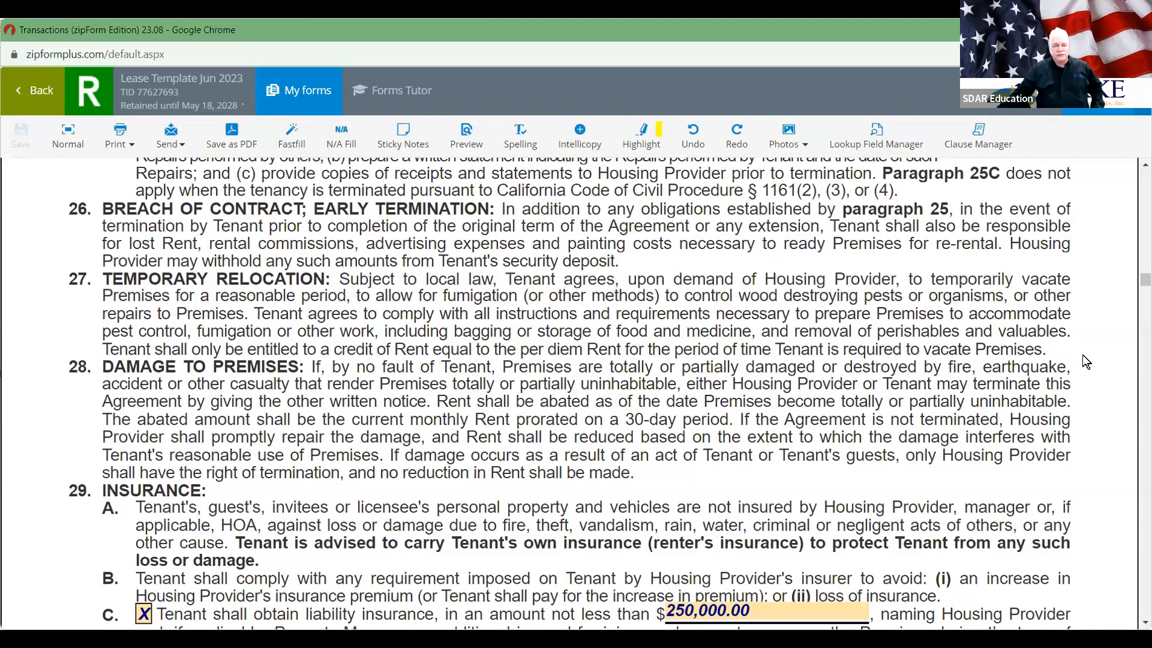
# - Review paragraph 28 on damage to the premises and select the word "uninhabitable" in its rent abatement sentence
pyautogui.scroll(-3, 1083, 355)
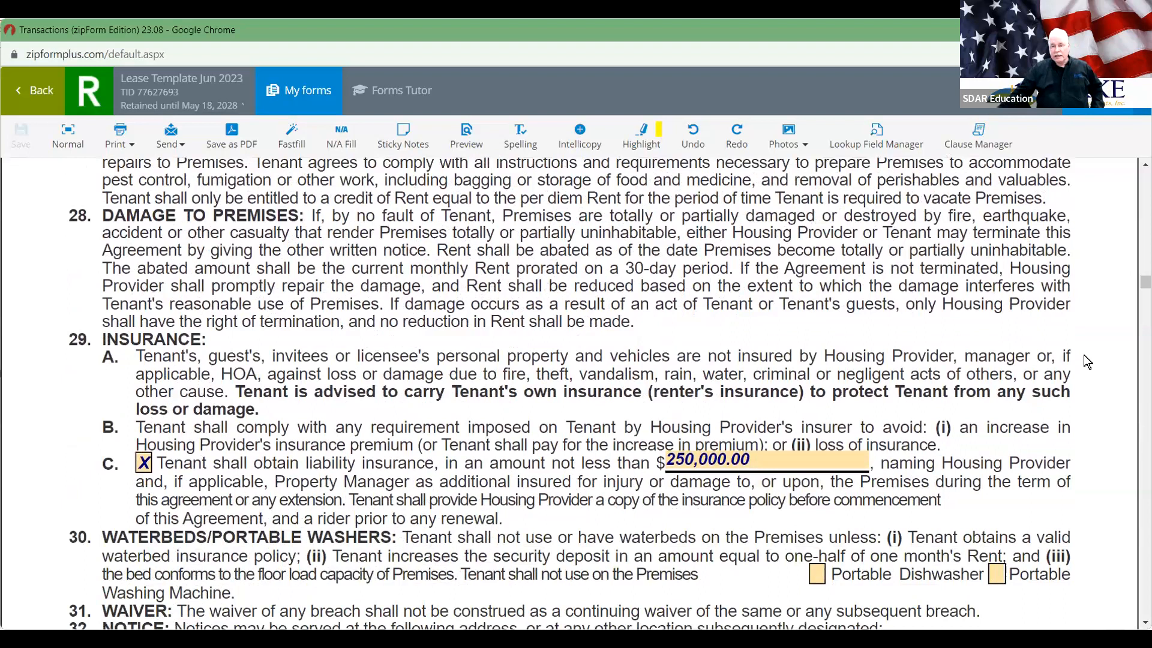
pyautogui.scroll(-1, 1083, 355)
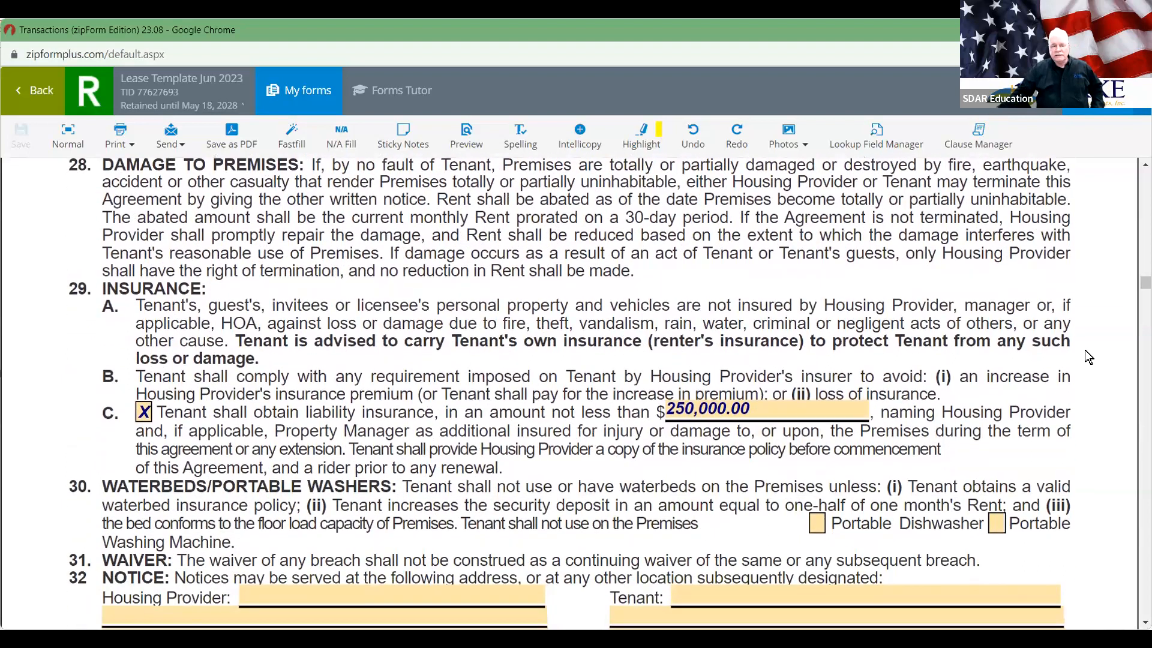
pyautogui.doubleClick(1040, 203)
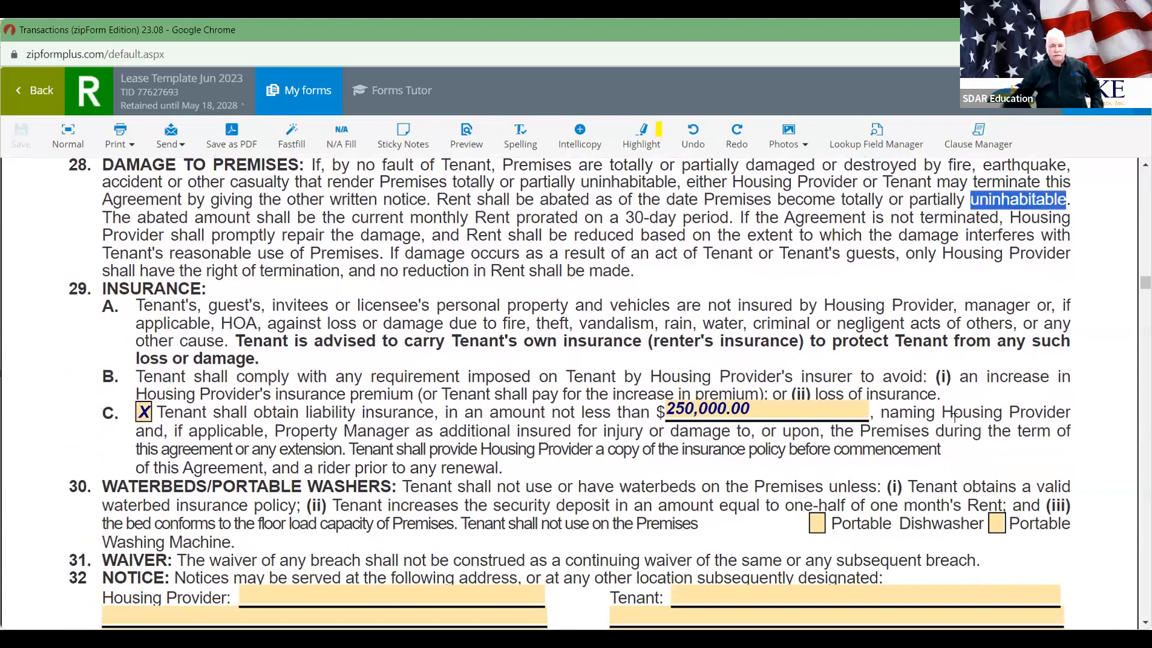
# - Review paragraphs 29 to 33 from insurance to the tenant estoppel certificate, and select the form name "TEC" in paragraph 33
pyautogui.scroll(-2, 955, 415)
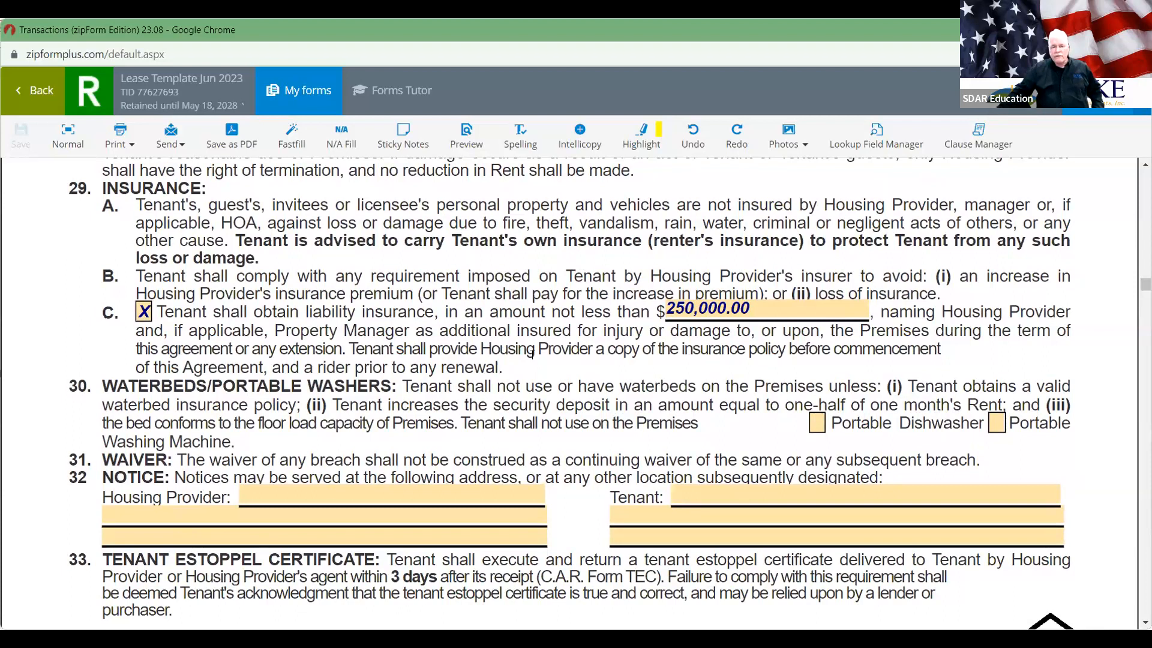
pyautogui.scroll(-2, 532, 354)
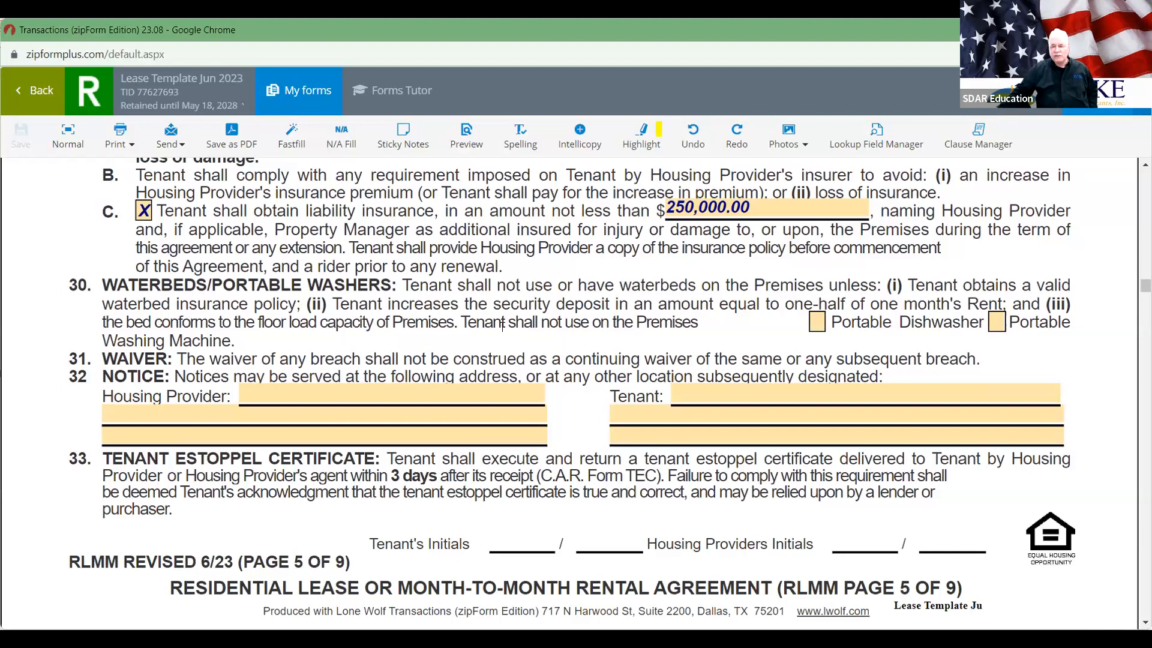
pyautogui.scroll(-3, 502, 324)
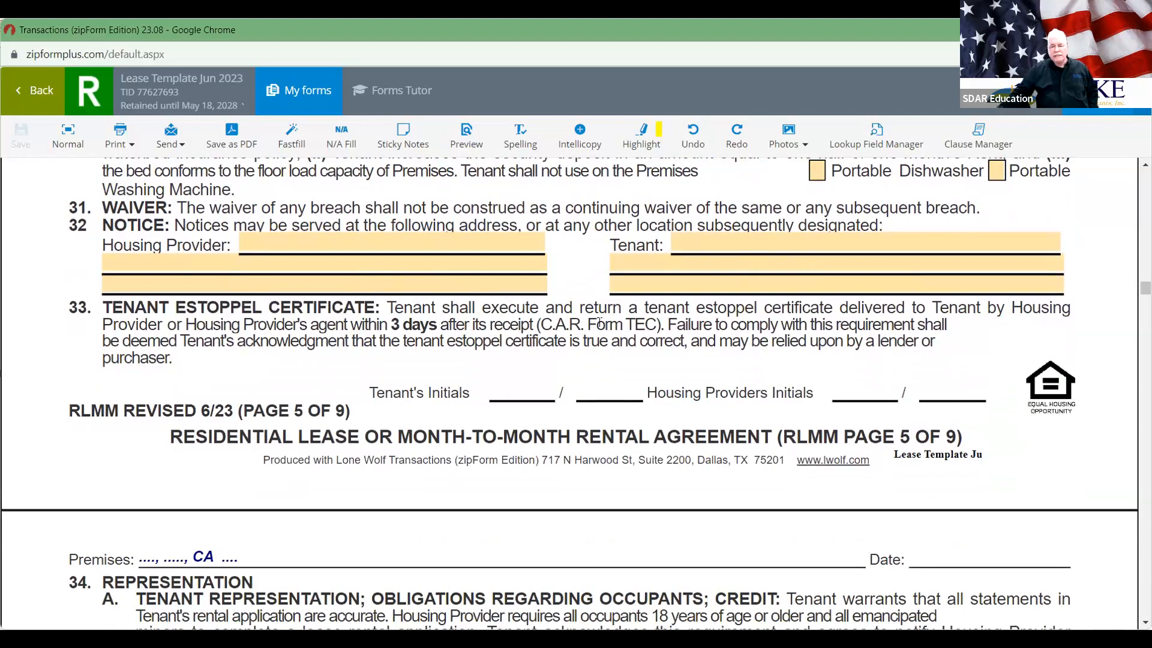
pyautogui.doubleClick(638, 324)
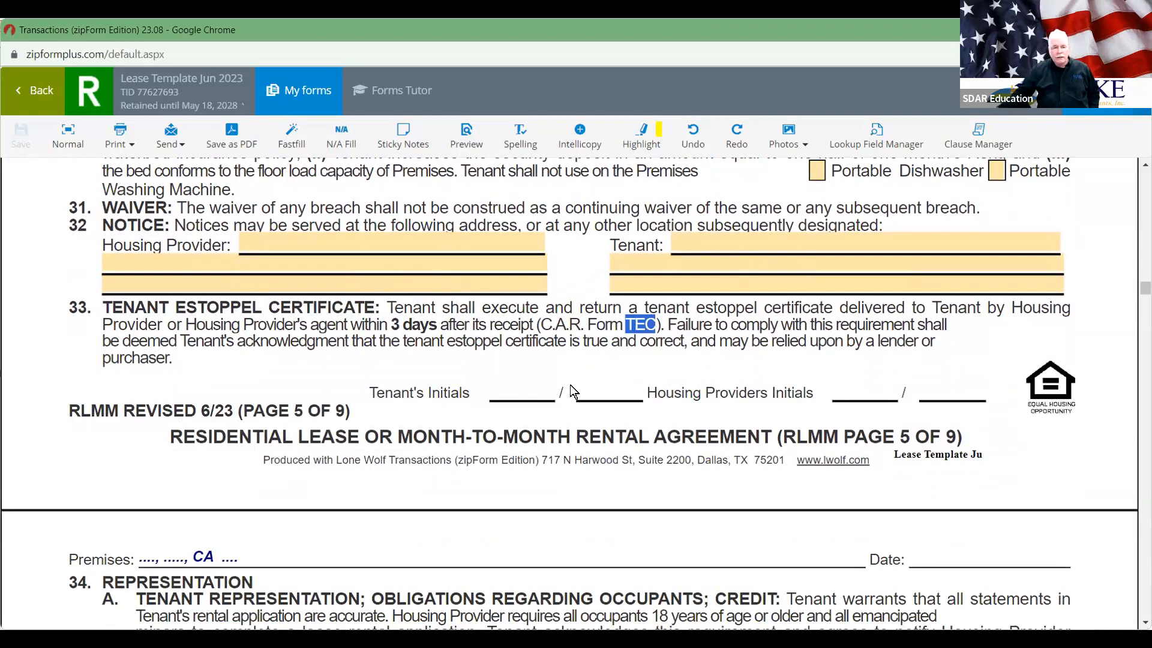
# - Review paragraphs 34 to 36 on representation, mediation and attorney fees, and select "not to exceed $1,000" in paragraph 36
pyautogui.scroll(-6, 493, 387)
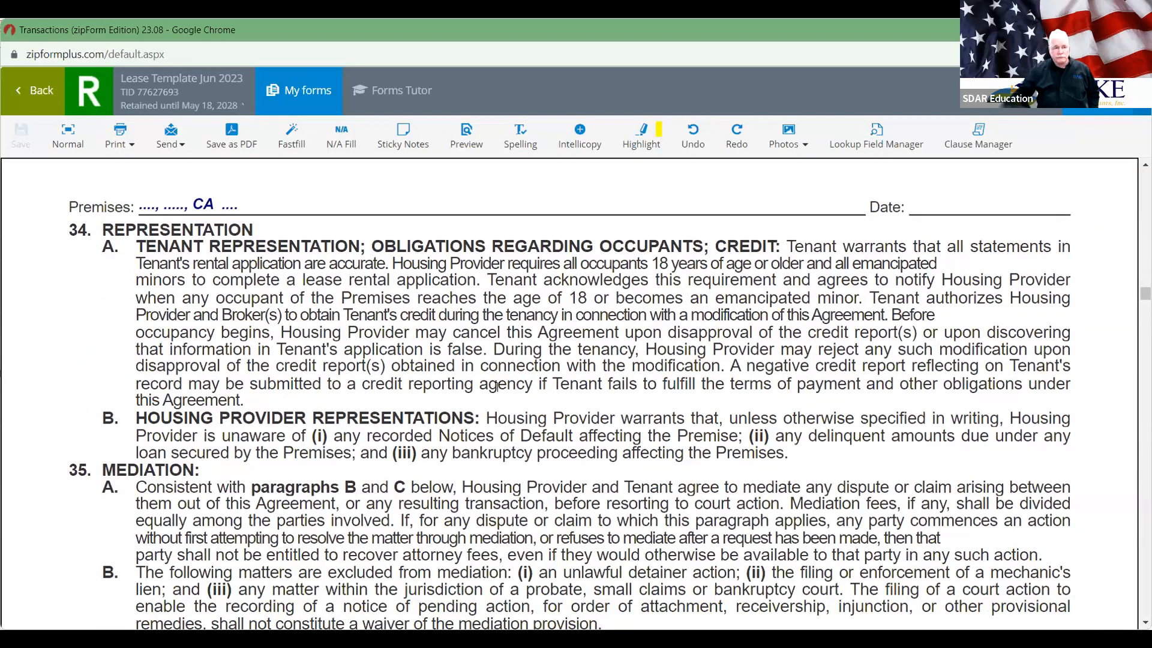
pyautogui.scroll(-3, 602, 339)
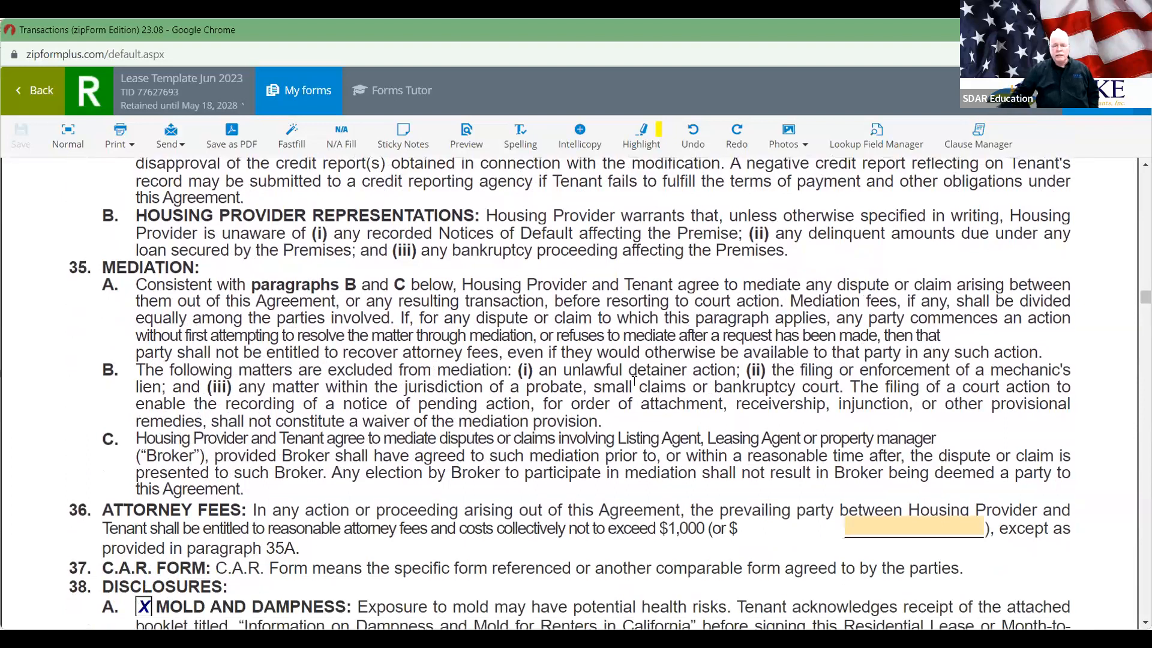
pyautogui.scroll(-1, 633, 382)
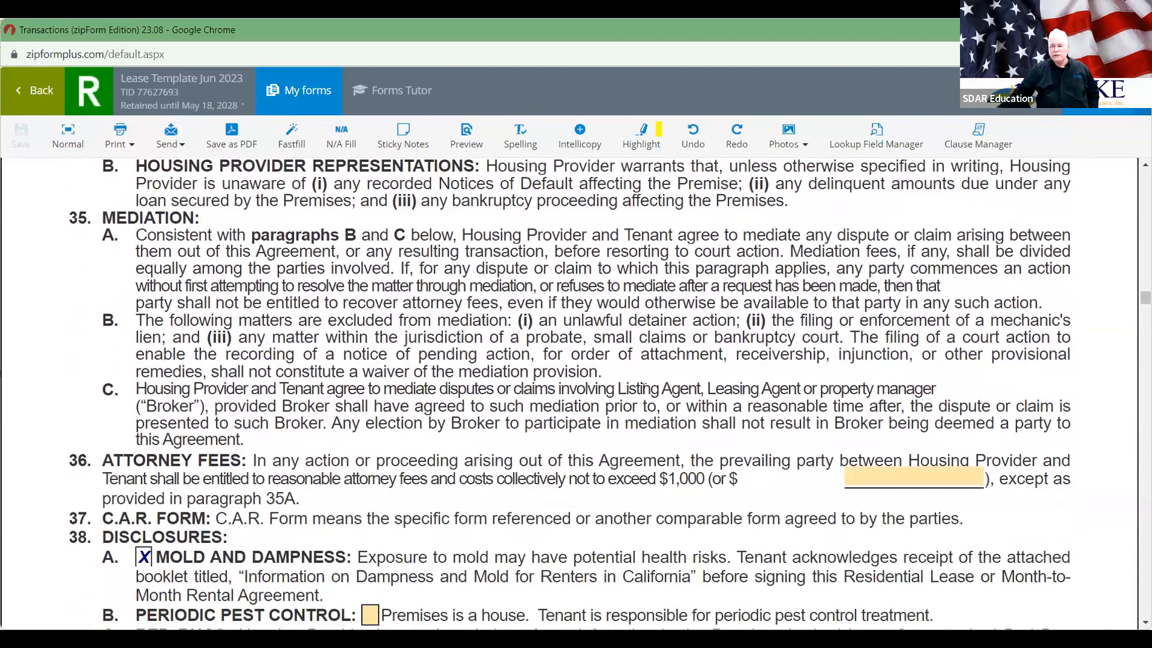
pyautogui.scroll(-4, 645, 387)
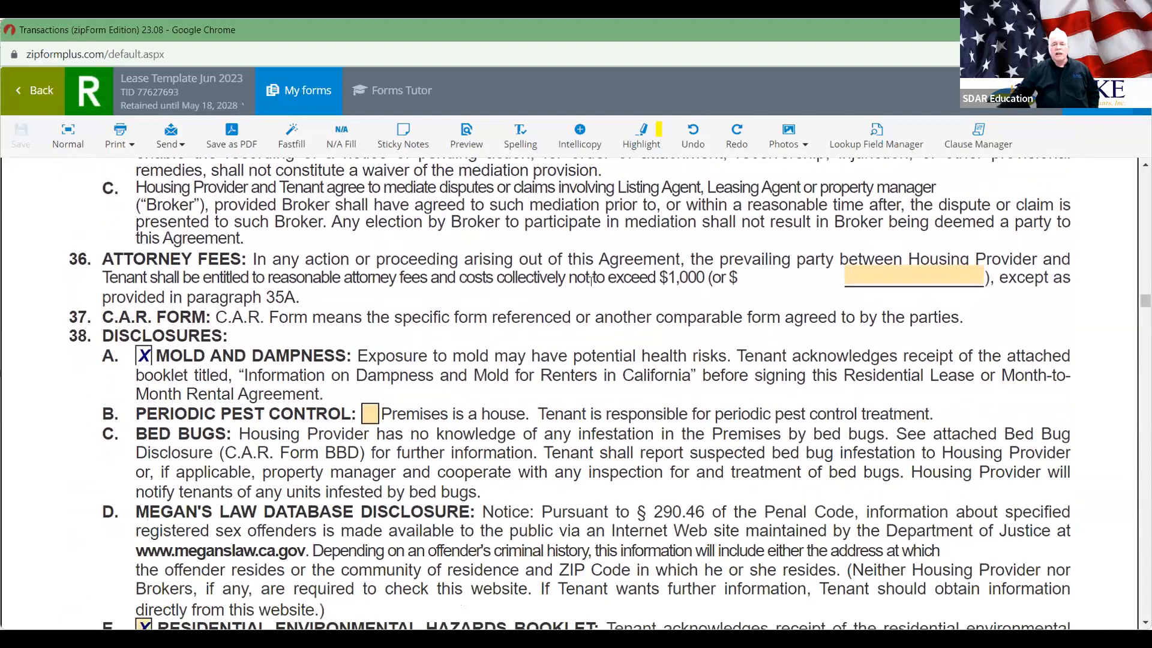
pyautogui.moveTo(569, 277); pyautogui.dragTo(705, 280)
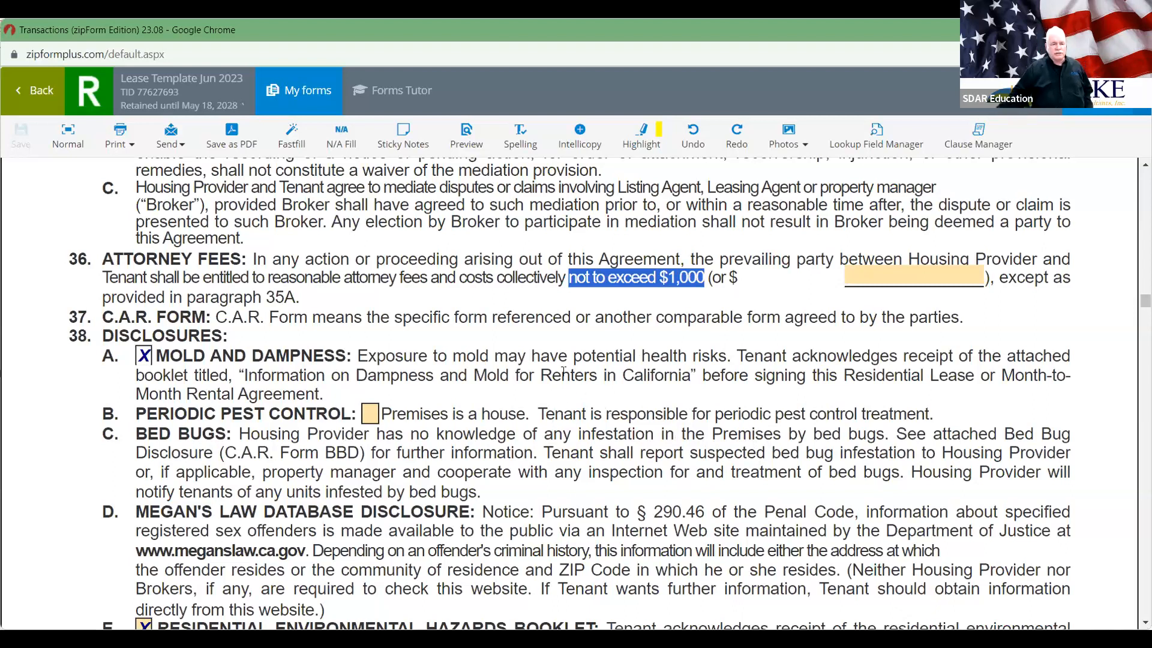
# - Review the paragraph 38 disclosures, from mold, pest control and bed bugs to the environmental hazards booklet and additional disclosures
pyautogui.scroll(-3, 564, 370)
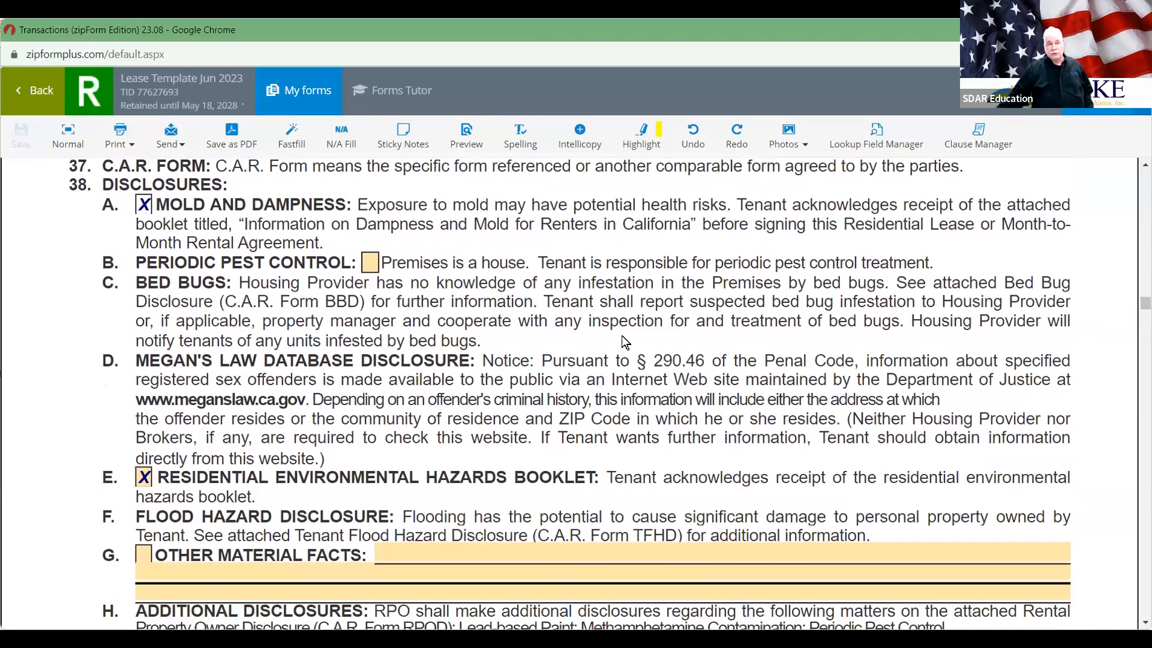
pyautogui.scroll(-3, 646, 350)
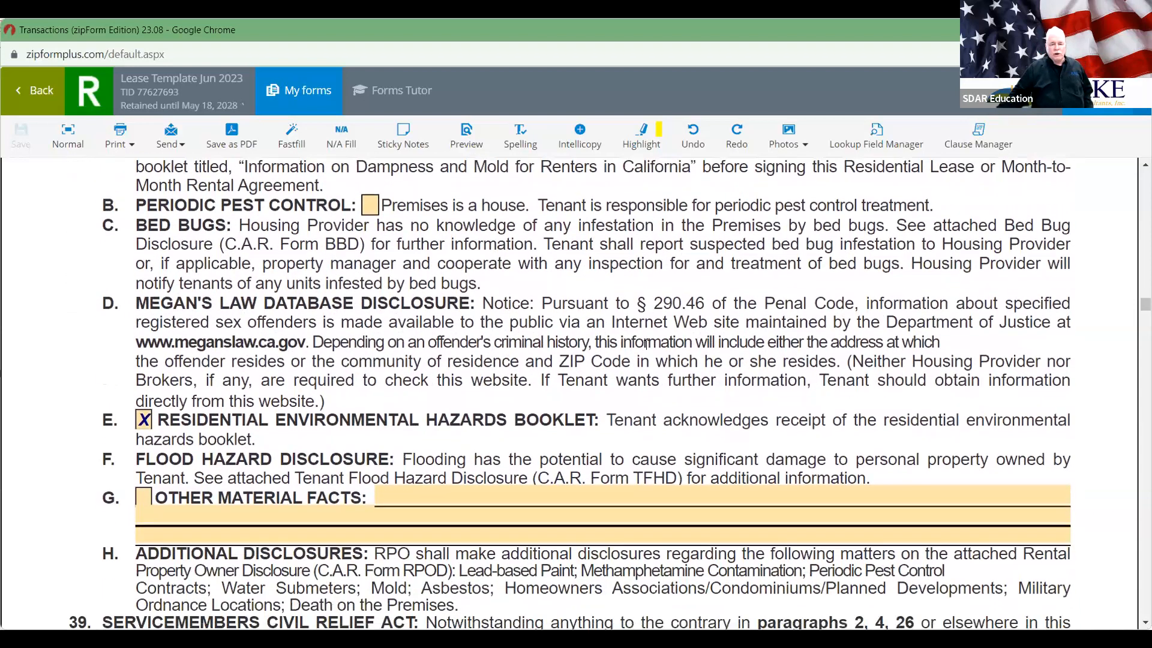
pyautogui.scroll(-1, 646, 345)
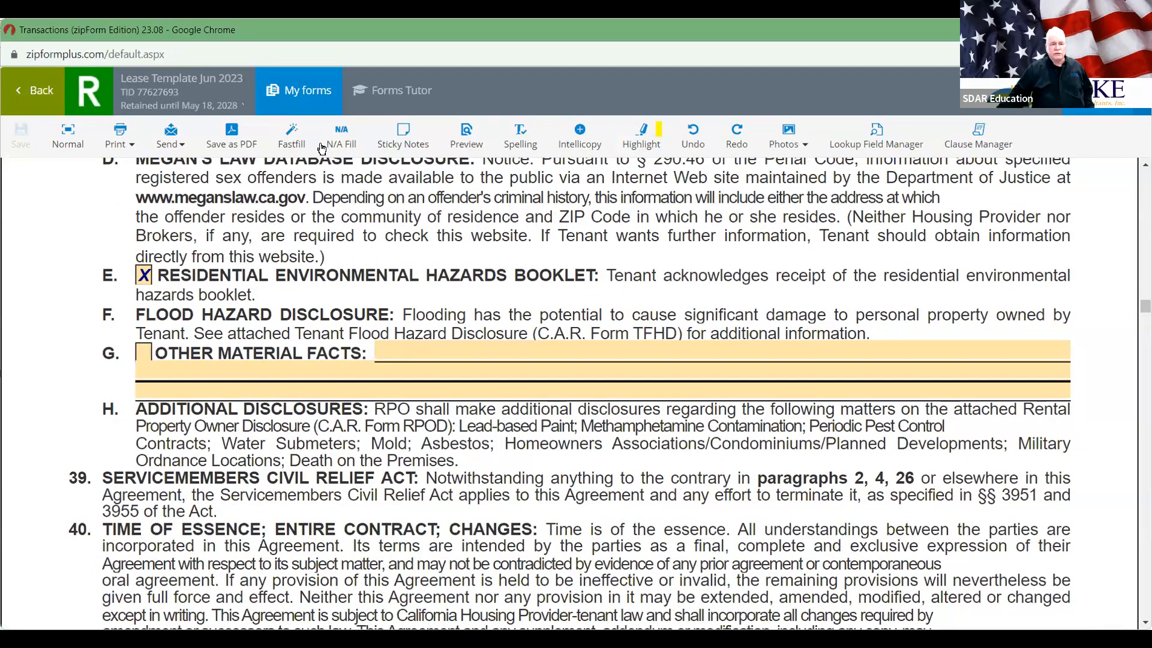
# - Return to the template's documents and look through the Environmental folder inside the Lease Packet
pyautogui.click(301, 81)
pyautogui.click(354, 188)
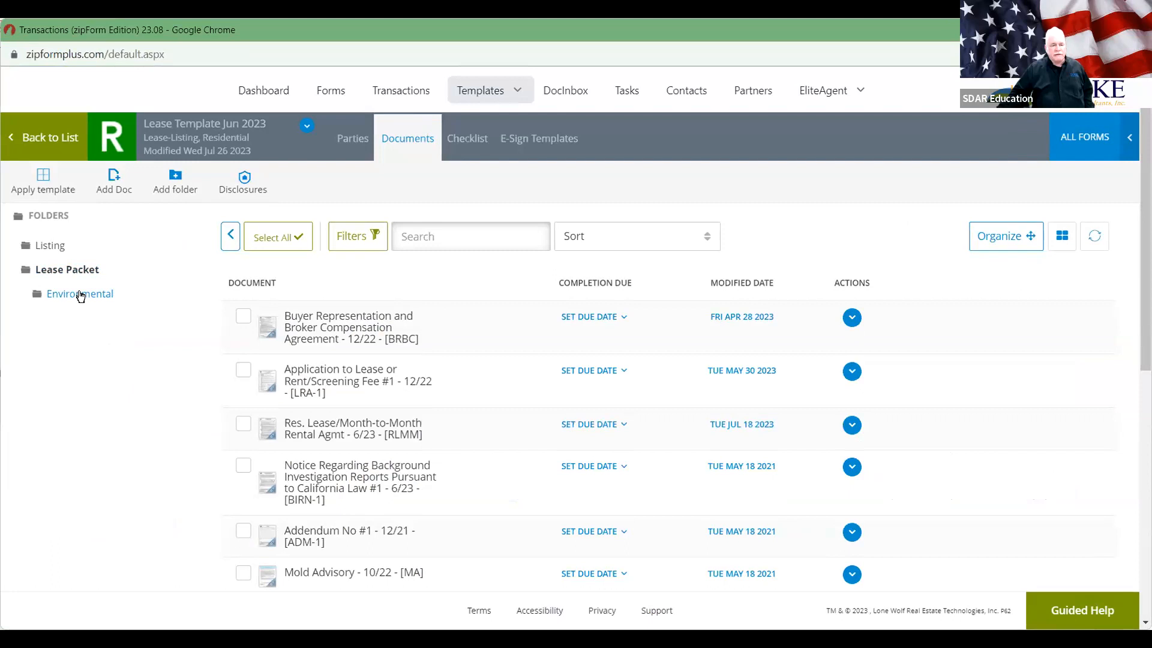
pyautogui.click(81, 294)
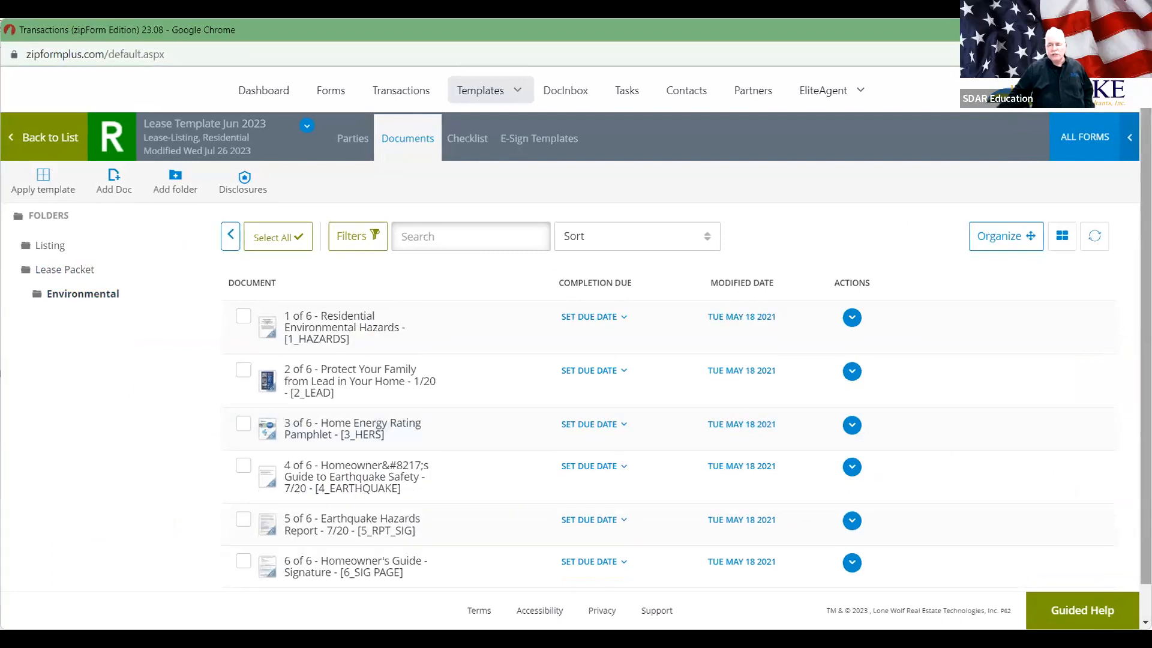
pyautogui.scroll(-1, 1144, 348)
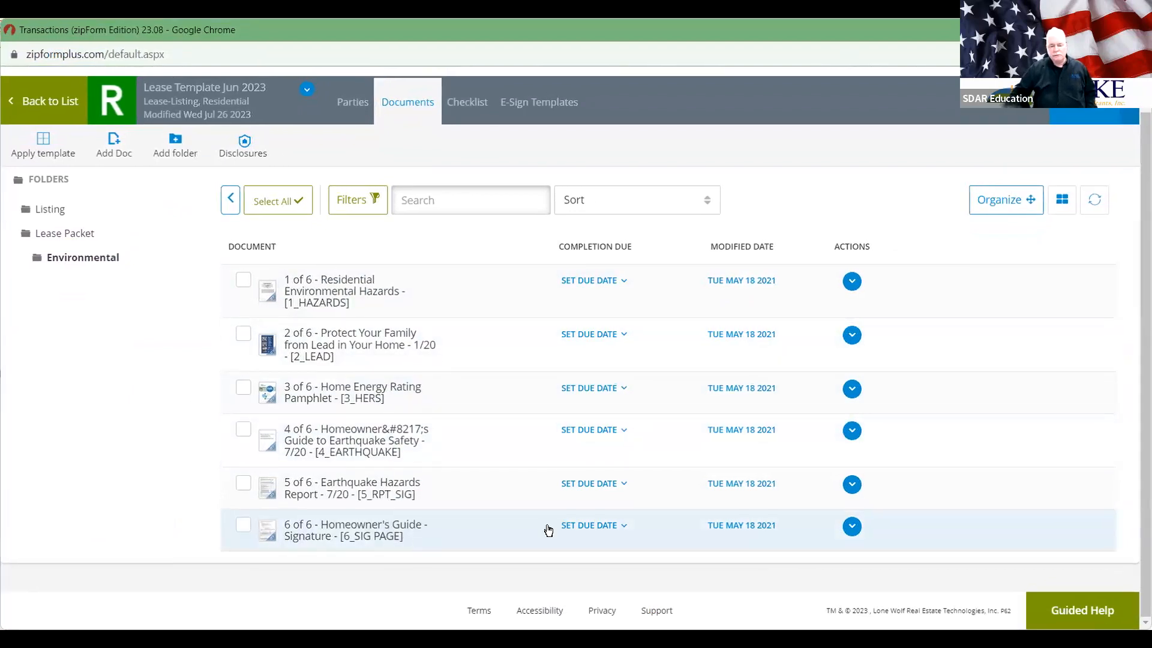
# - Open the Homeowner's Guide signature page (6_SIG PAGE) full screen in Form Editor Classic and review its buyer and seller receipt sections
pyautogui.click(742, 521)
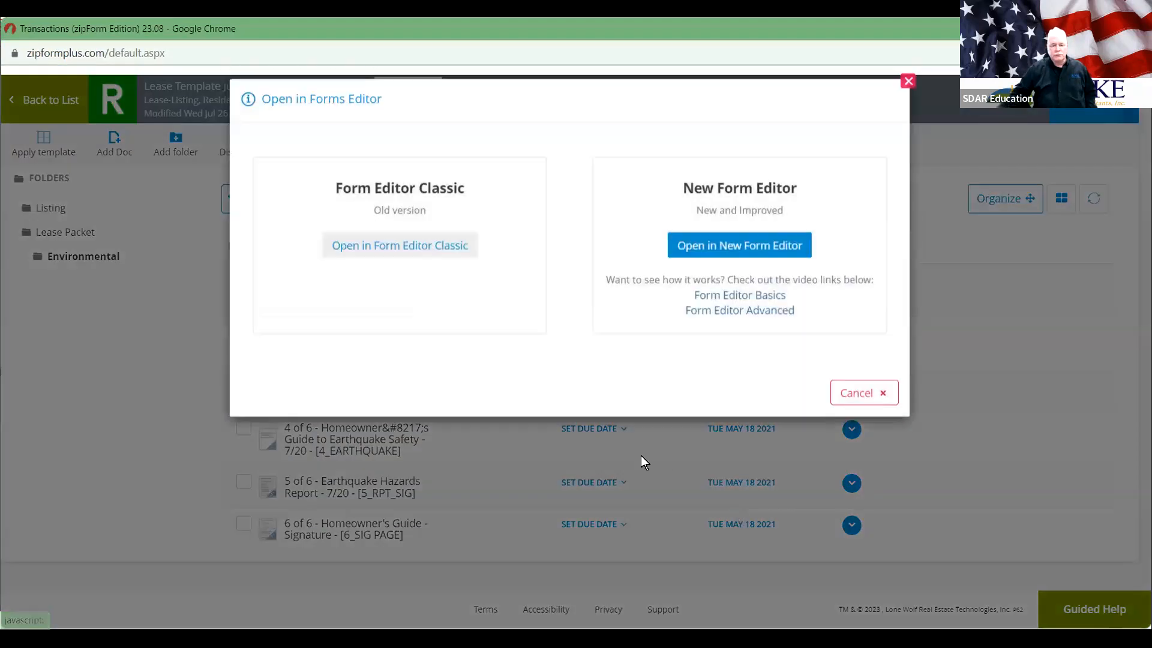
pyautogui.click(449, 252)
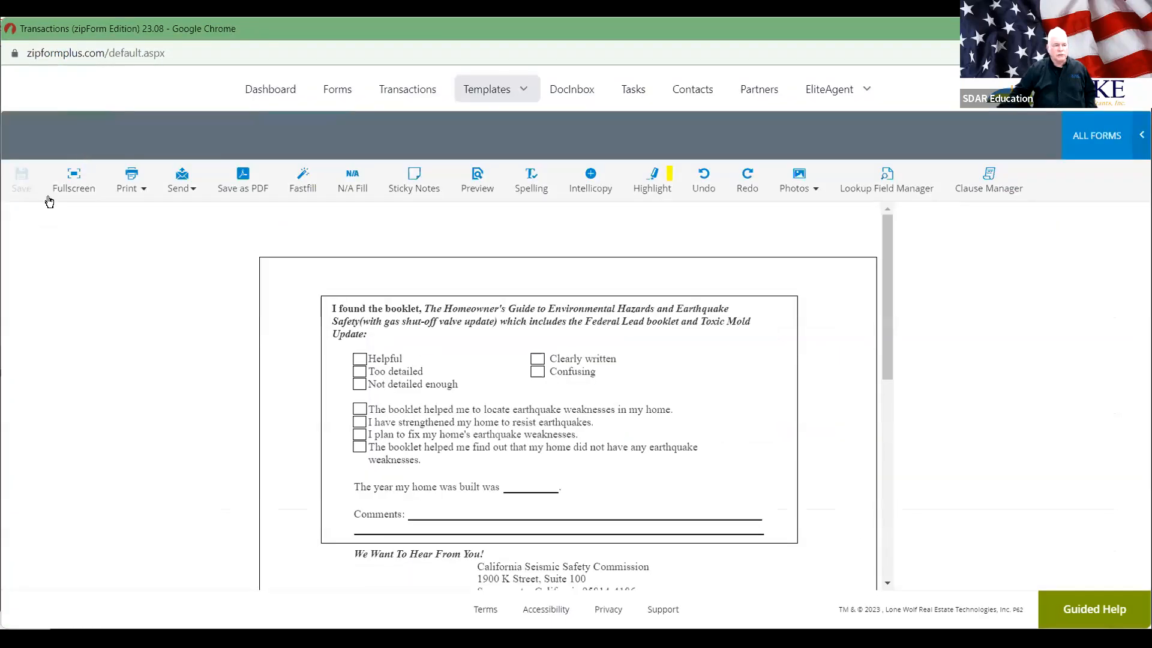
pyautogui.click(73, 178)
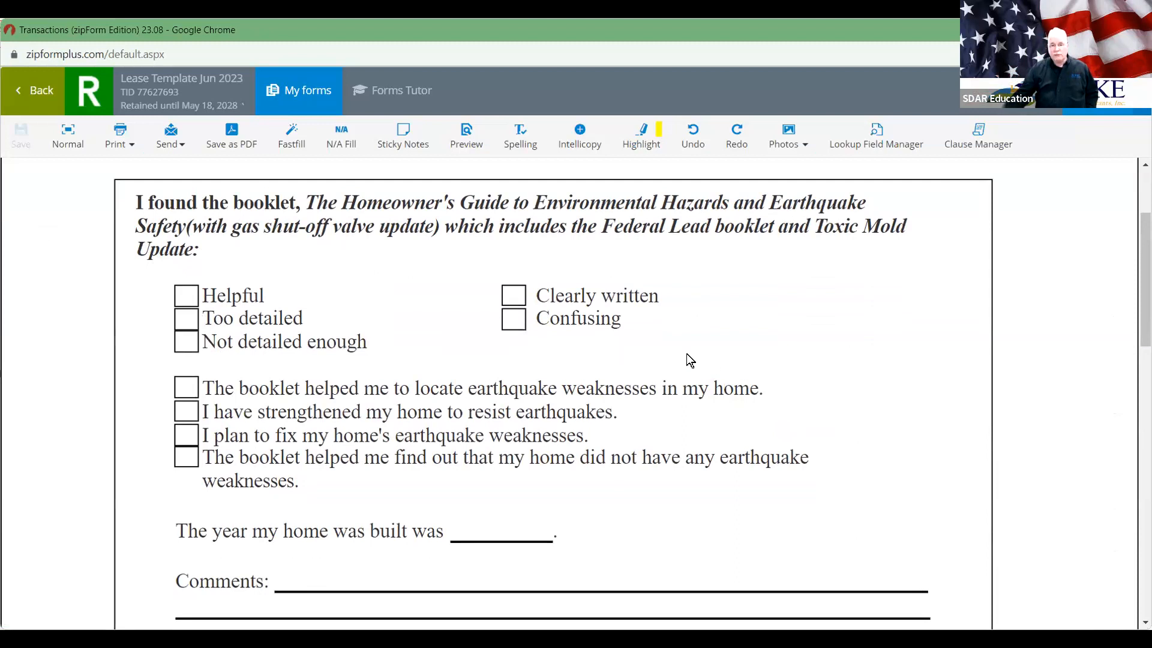
pyautogui.scroll(-7, 686, 354)
pyautogui.scroll(-3, 688, 358)
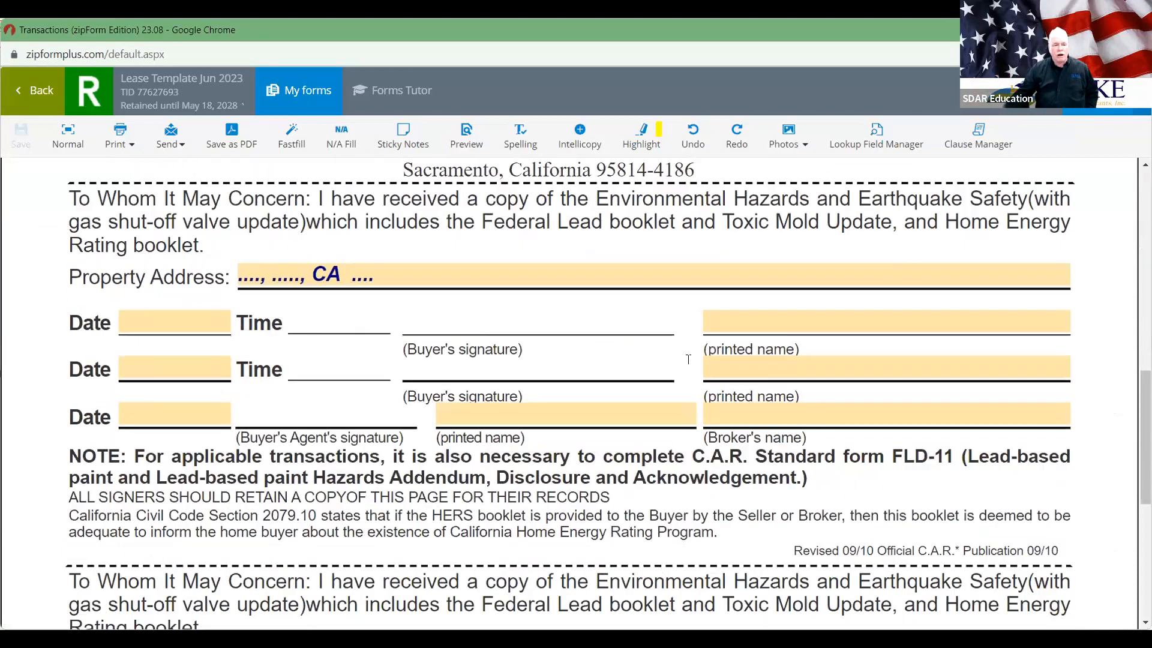
pyautogui.scroll(-7, 687, 358)
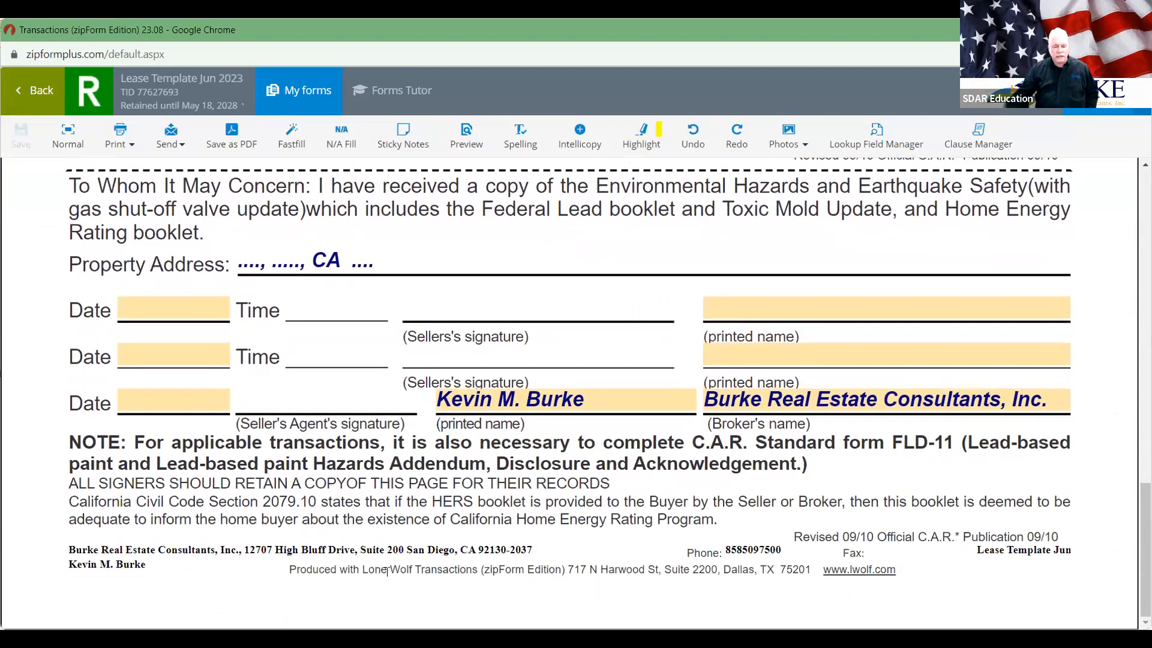
pyautogui.click(322, 514)
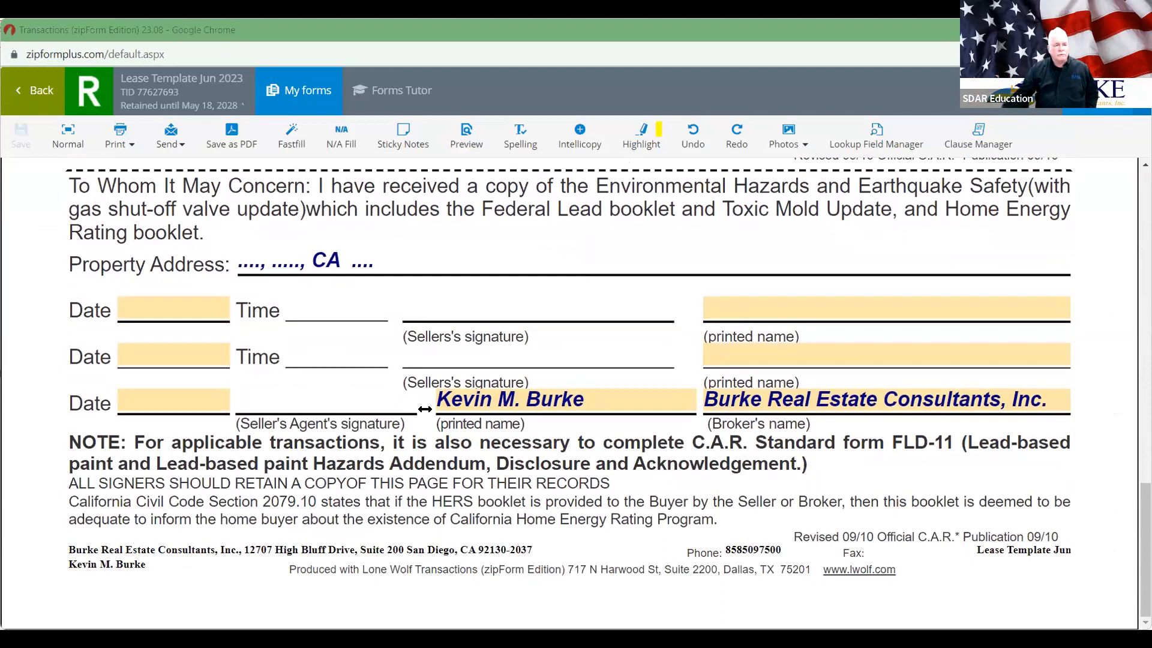
# - Close the signature page and examine which forms the Lease Packet folder contains
pyautogui.click(34, 90)
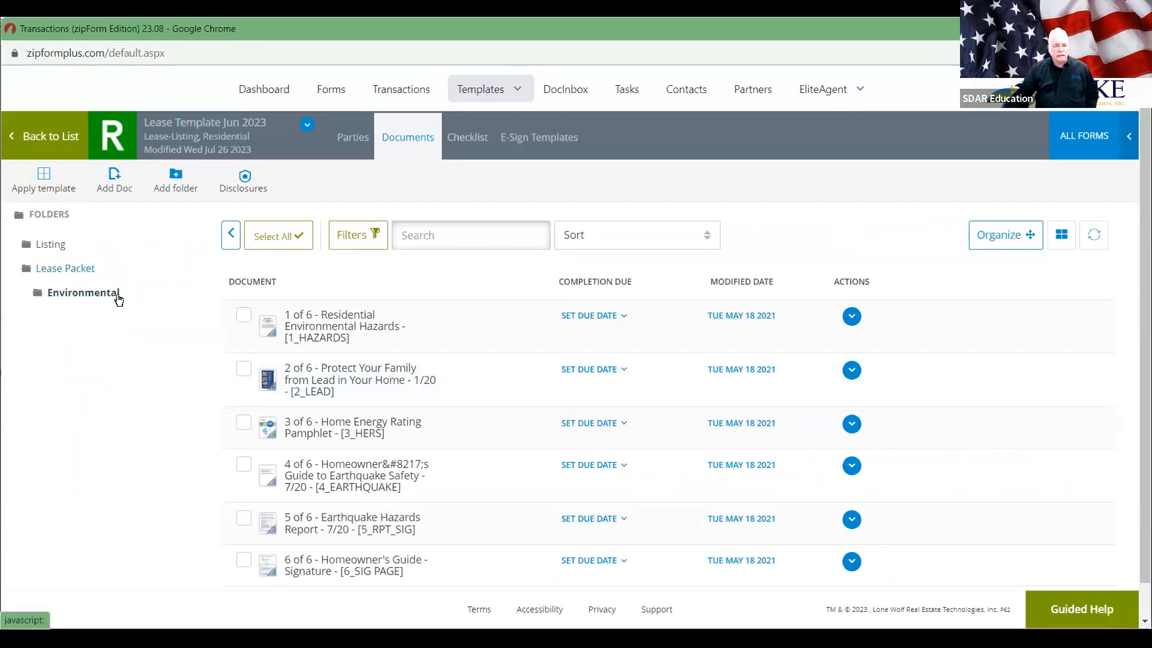
pyautogui.click(65, 268)
pyautogui.scroll(-6, 742, 447)
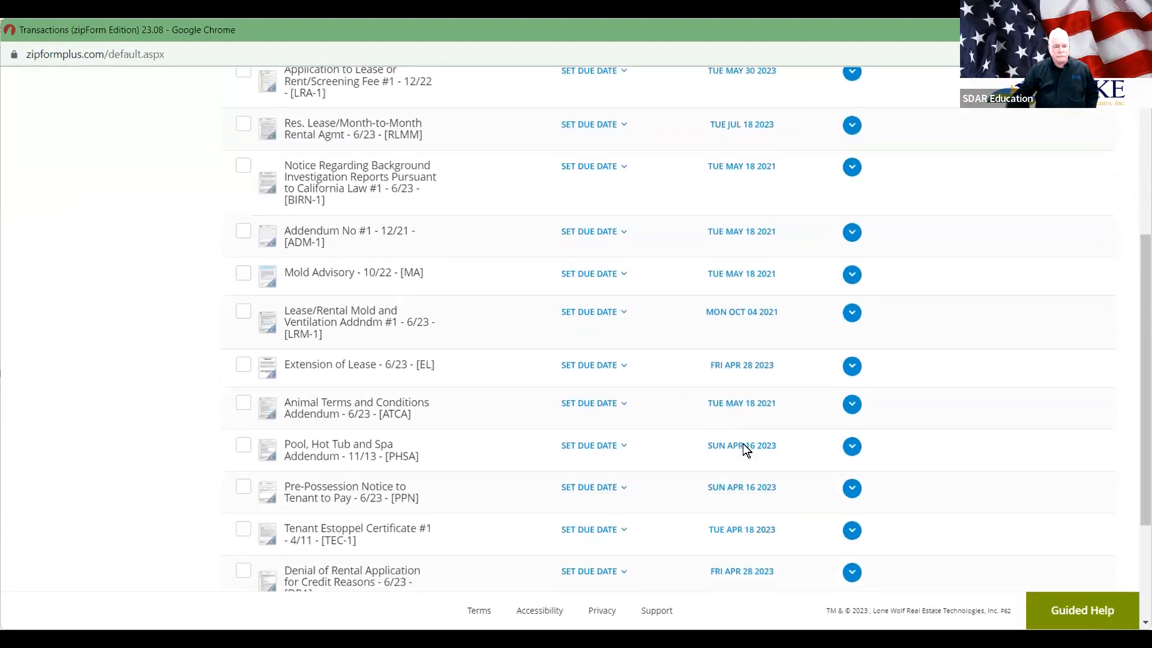
pyautogui.scroll(-3, 742, 447)
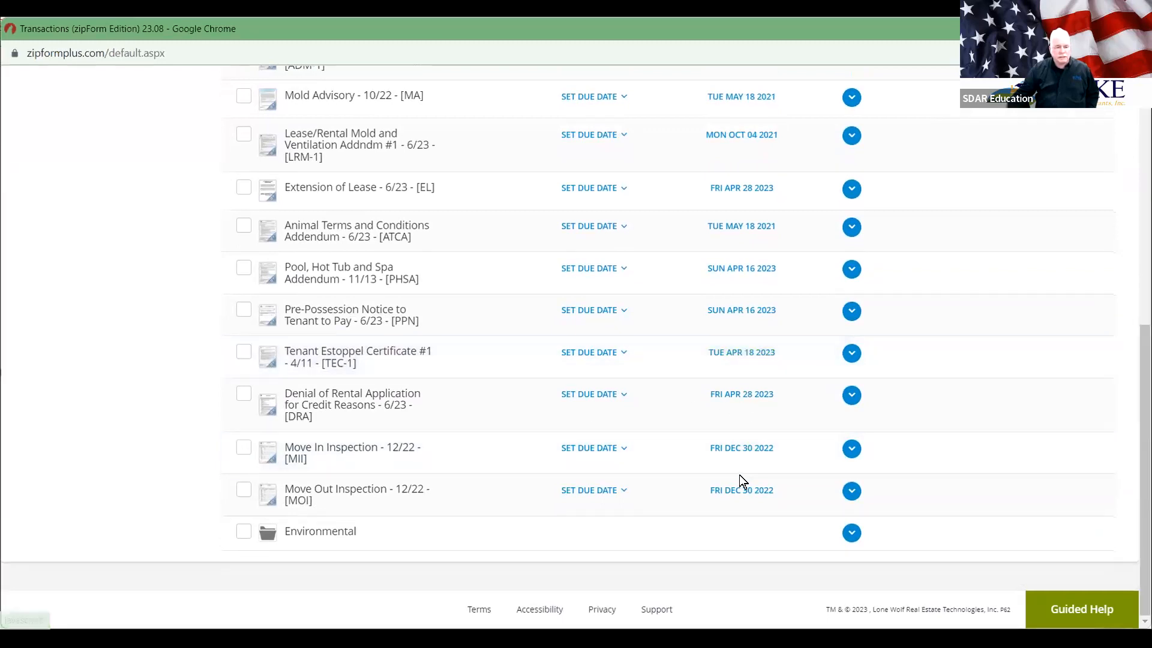
pyautogui.scroll(2, 740, 475)
pyautogui.scroll(2, 740, 478)
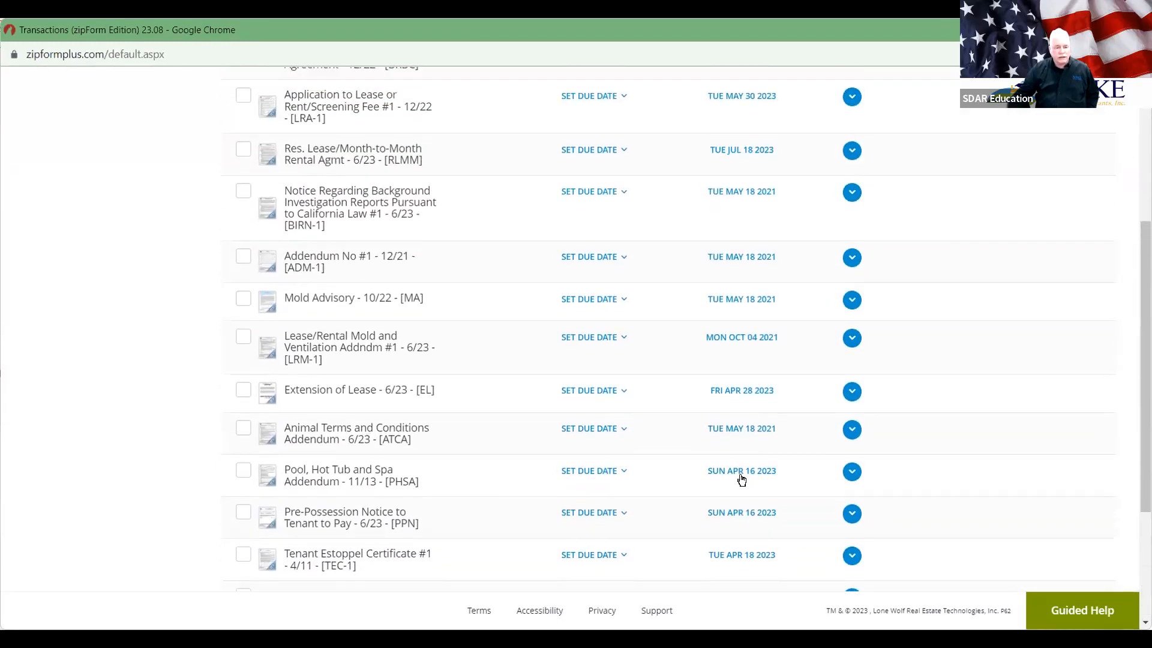
pyautogui.scroll(3, 742, 478)
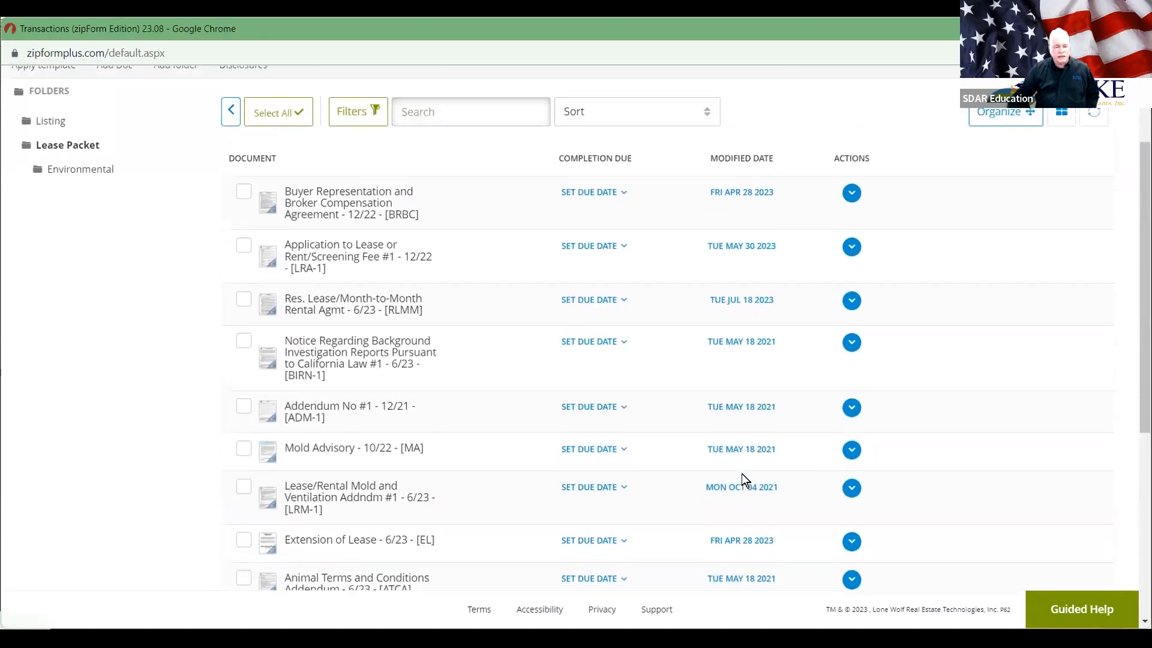
pyautogui.scroll(1, 741, 478)
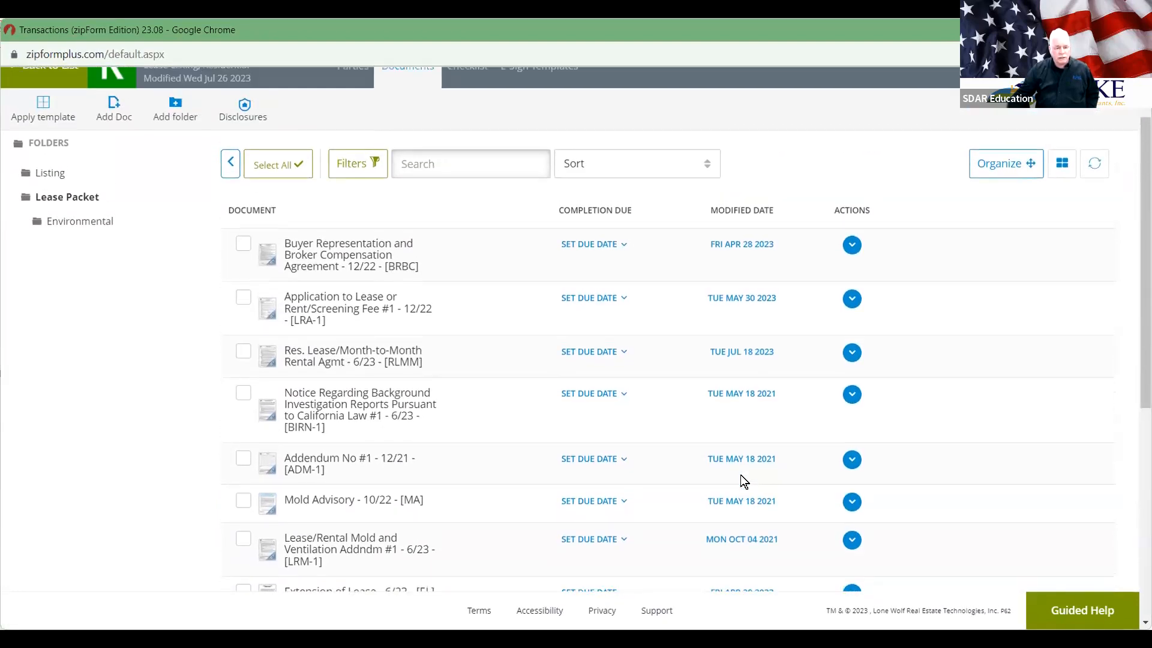
pyautogui.scroll(1, 740, 474)
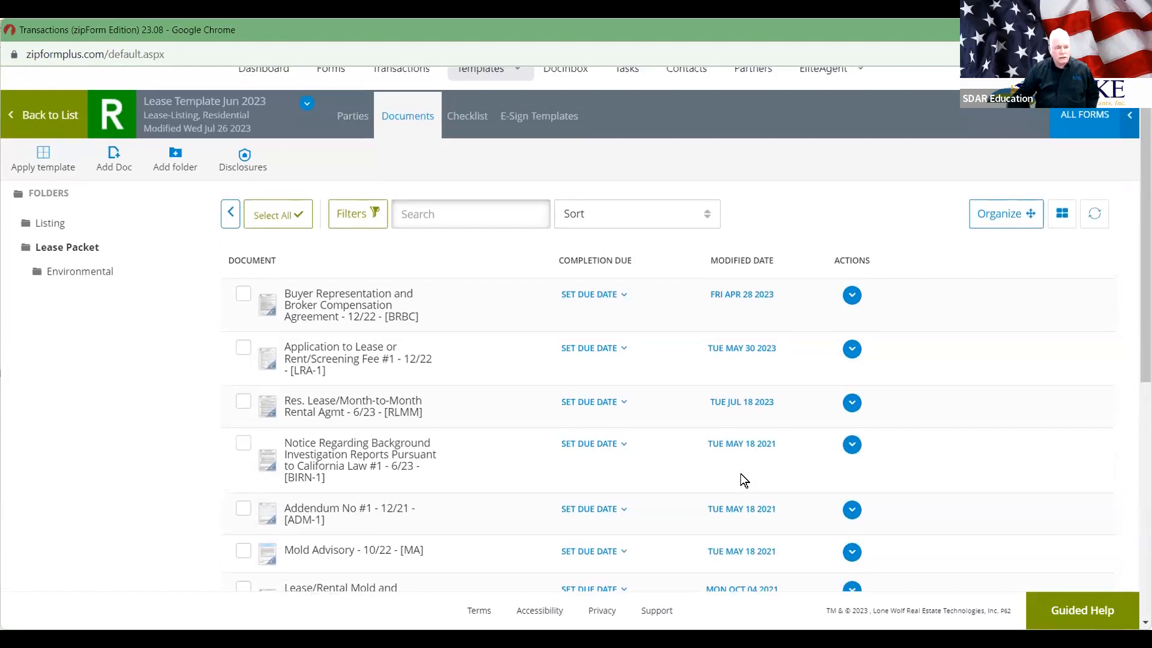
# - Look through the forms in the Listing folder, down to the Housing Provider in Default Addendum
pyautogui.click(48, 220)
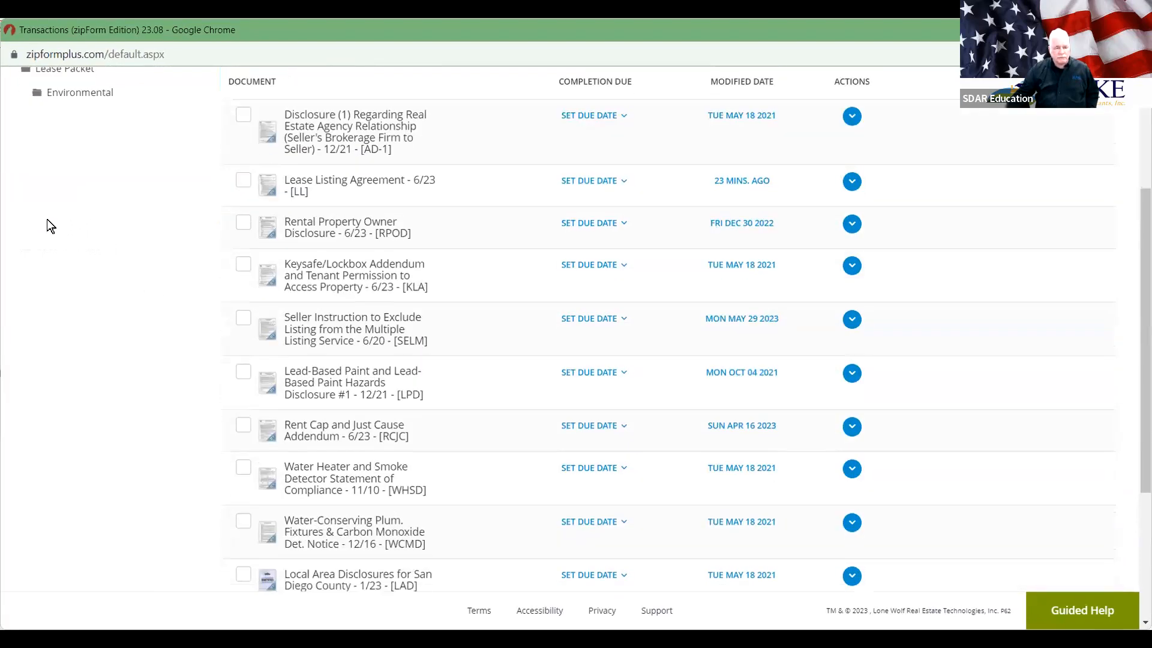
pyautogui.scroll(-2, 731, 402)
pyautogui.scroll(-2, 731, 403)
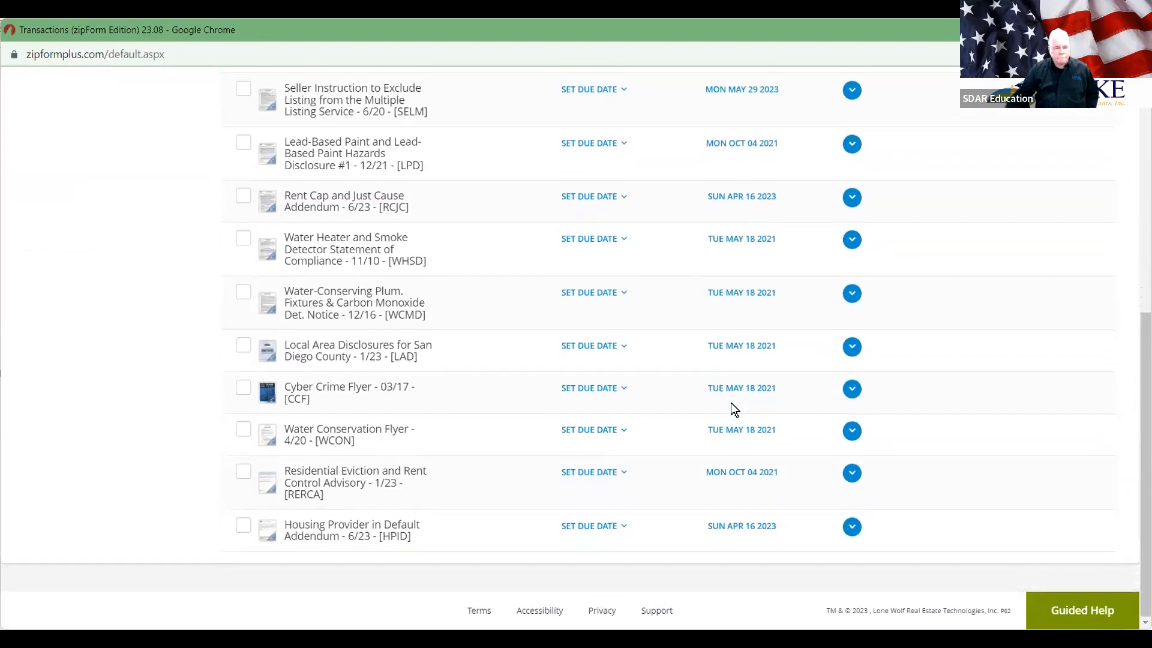
pyautogui.scroll(10, 731, 402)
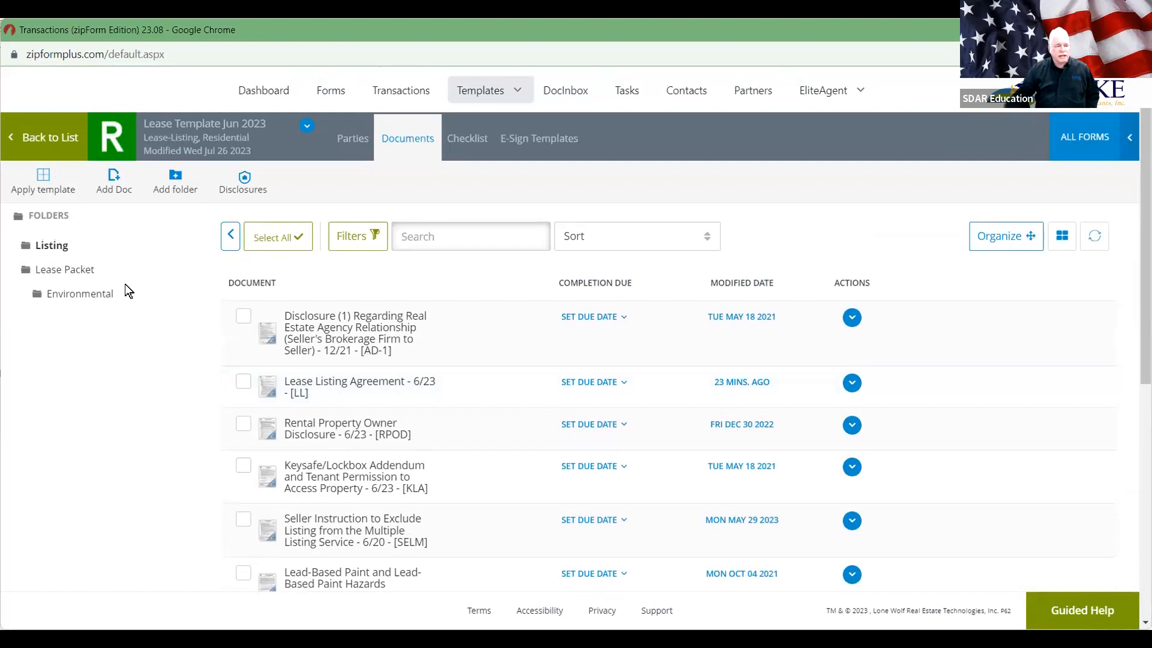
# - Reopen the RLMM lease from the Lease Packet folder in Form Editor Classic and return to the paragraph 38 disclosures
pyautogui.click(78, 270)
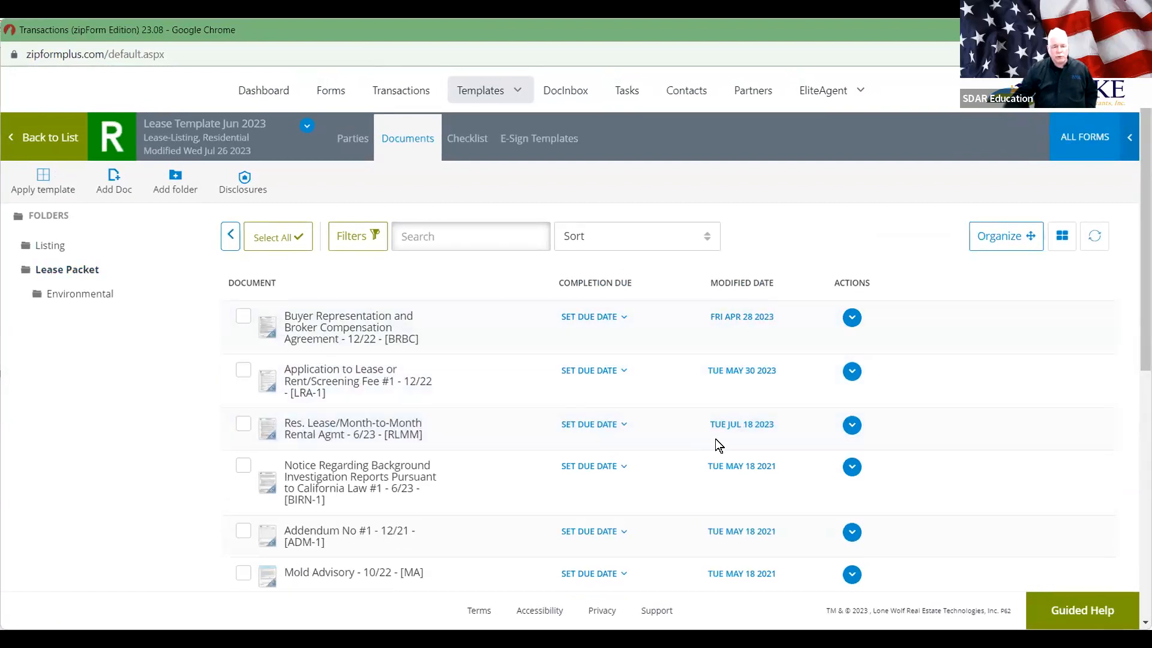
pyautogui.click(726, 431)
pyautogui.click(401, 253)
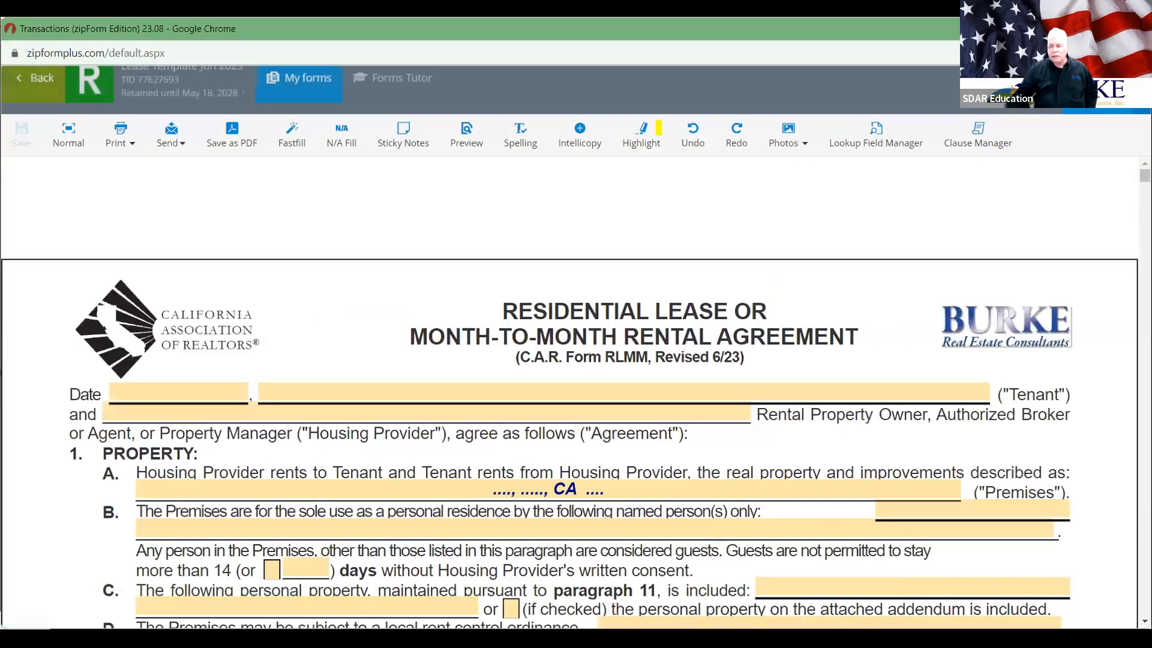
pyautogui.scroll(-20, 569, 390)
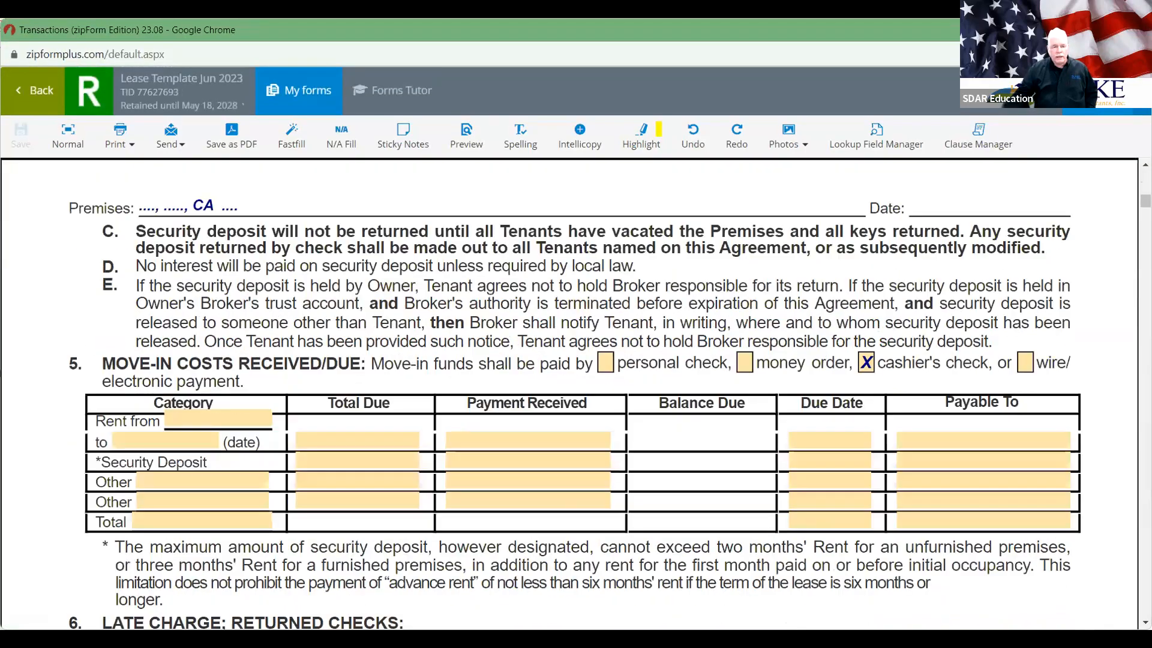
pyautogui.scroll(-15, 861, 527)
pyautogui.scroll(8, 860, 527)
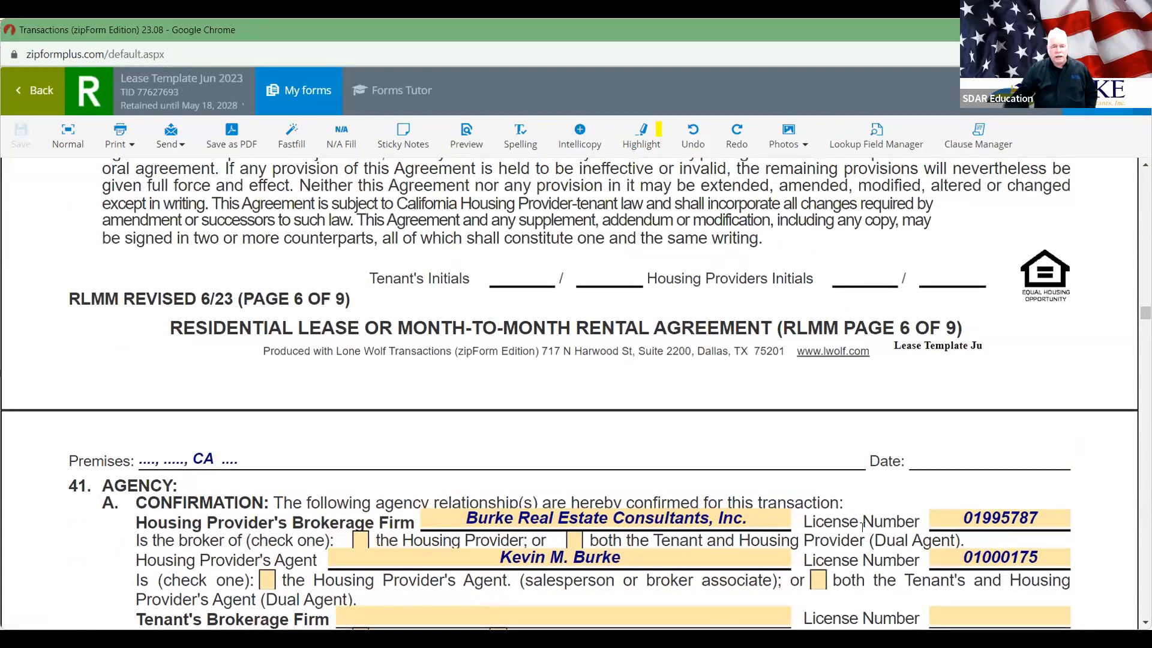
pyautogui.scroll(10, 861, 527)
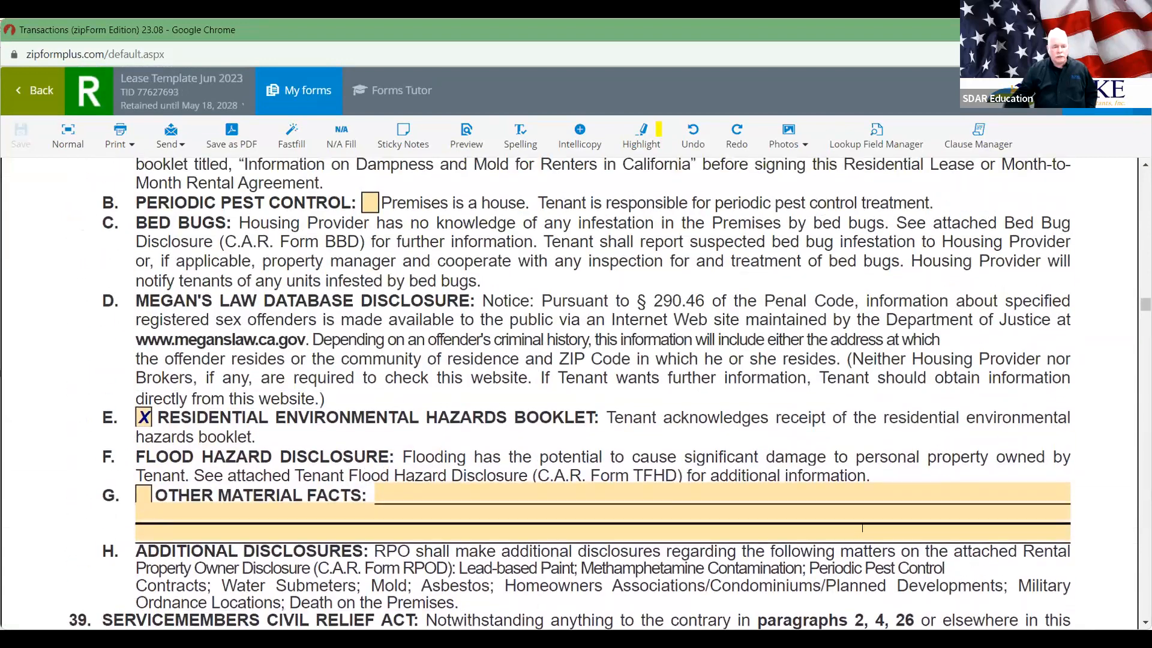
# - Review the flood hazard and additional disclosures, the Servicemembers Civil Relief Act and the time of essence clause in paragraphs 38F to 40
pyautogui.scroll(-3, 862, 527)
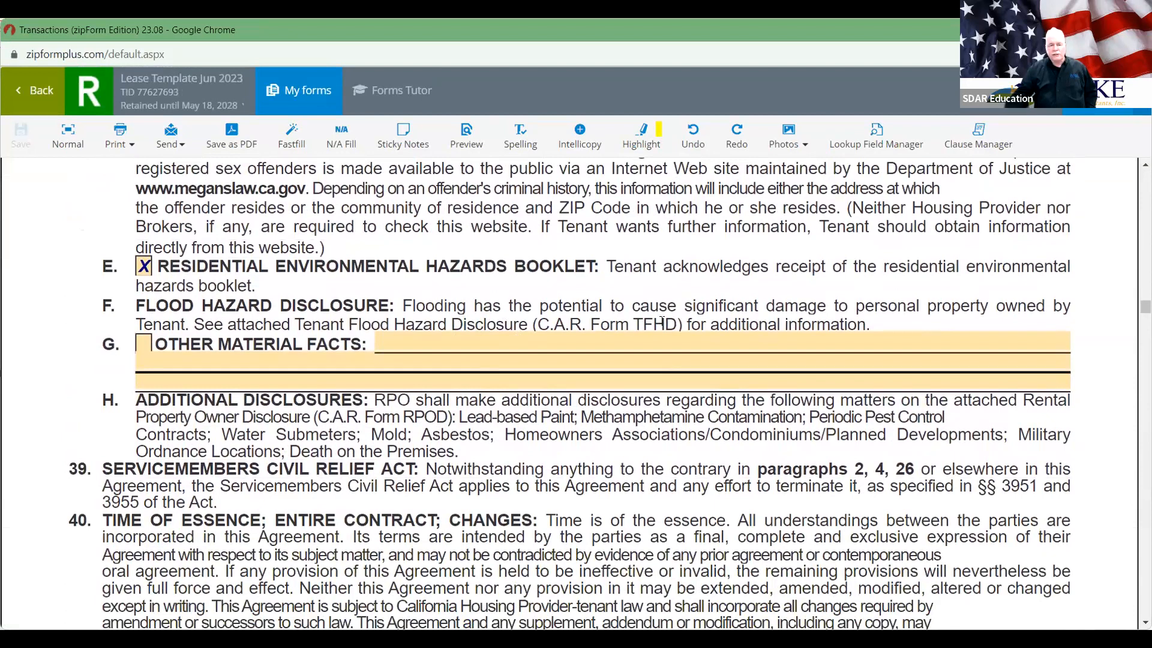
pyautogui.scroll(-4, 743, 564)
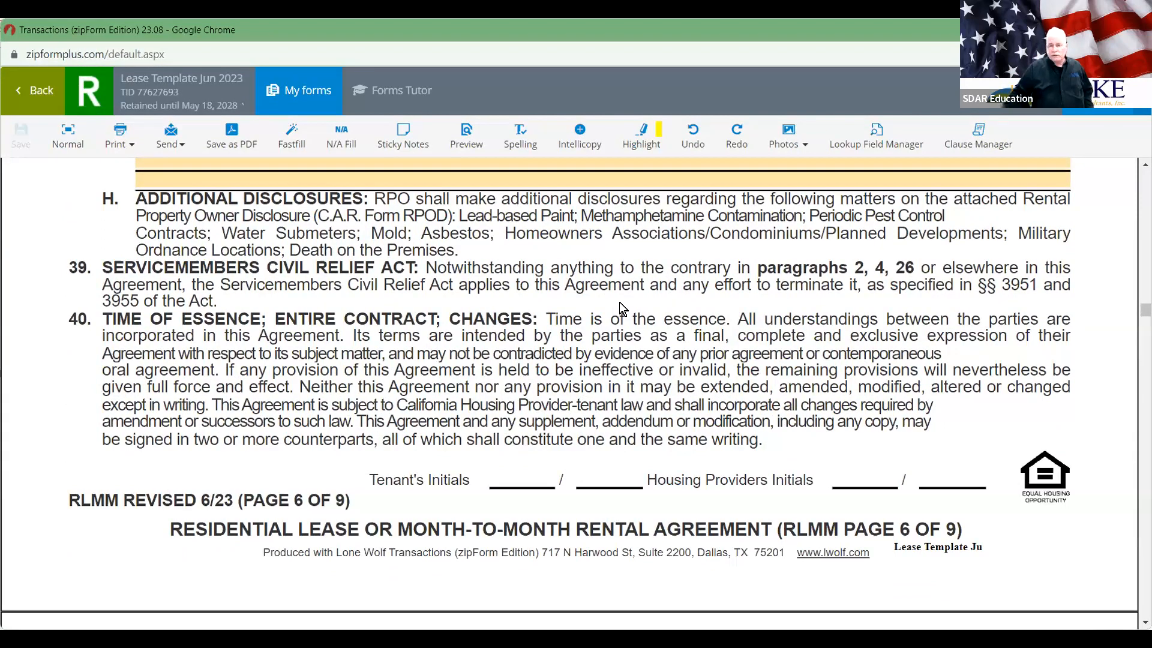
pyautogui.scroll(-2, 619, 301)
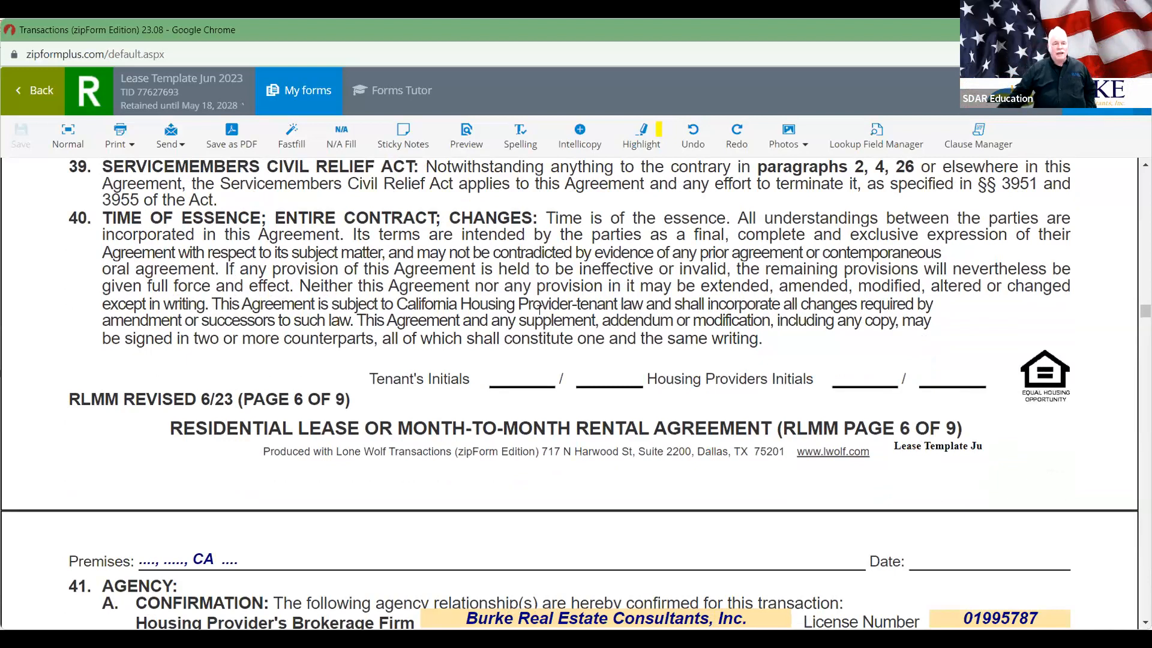
# - Review paragraph 41 of the lease, covering the agency confirmation, the disclosure and the termination of the agency relationship on key delivery
pyautogui.scroll(-5, 528, 276)
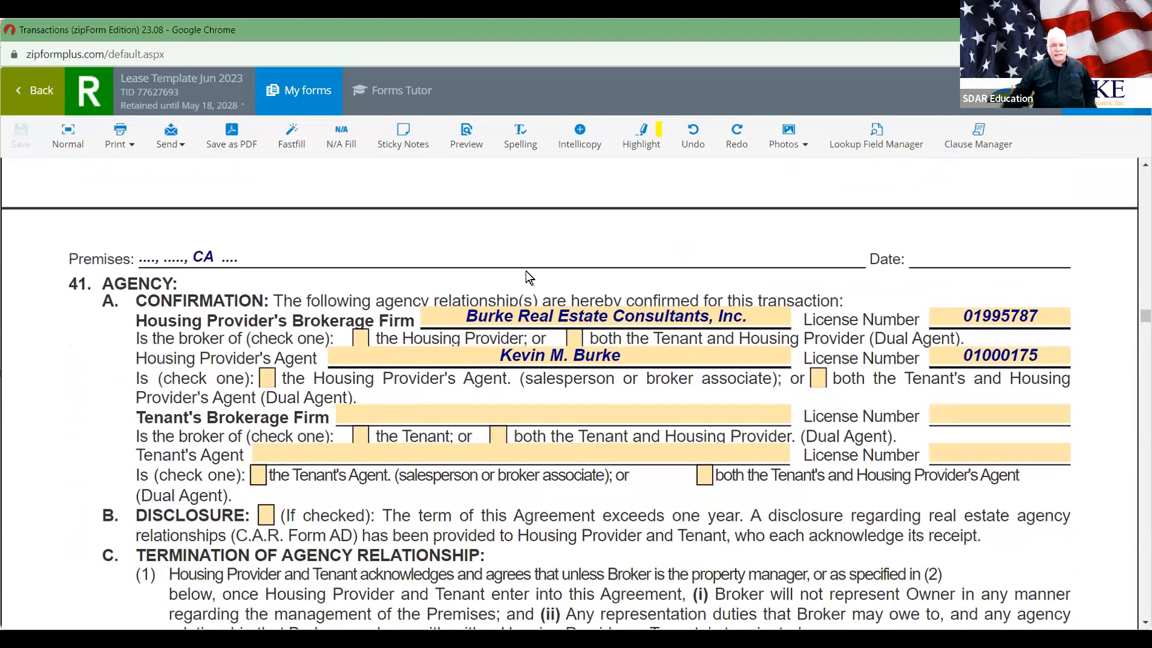
pyautogui.scroll(-2, 526, 271)
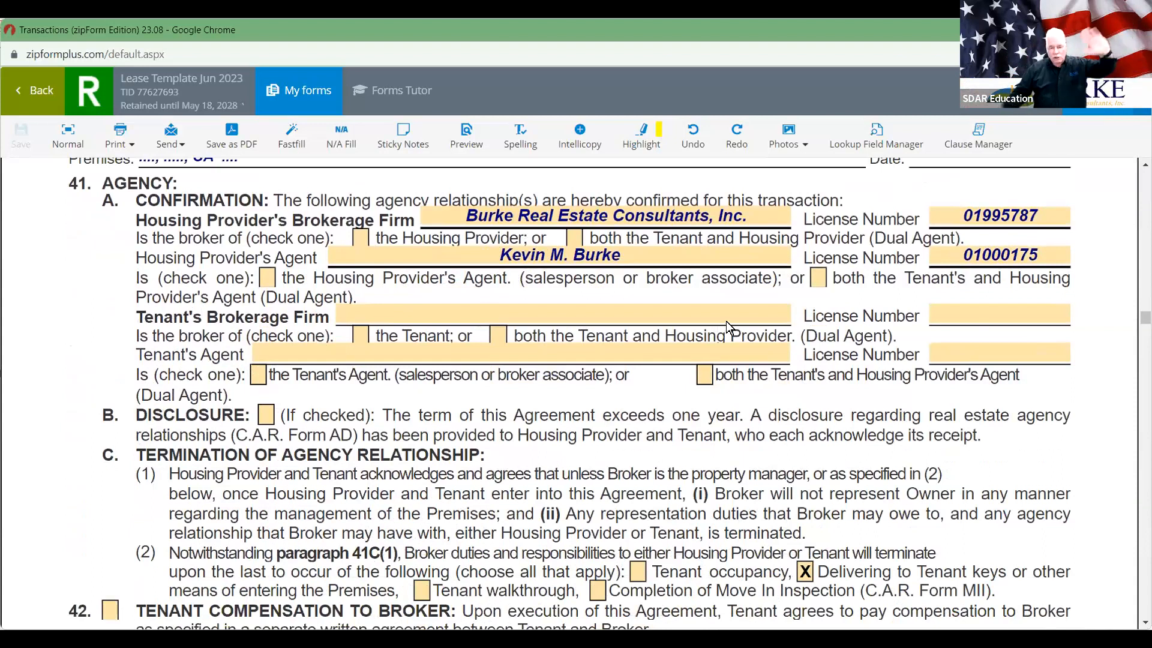
pyautogui.scroll(-4, 685, 387)
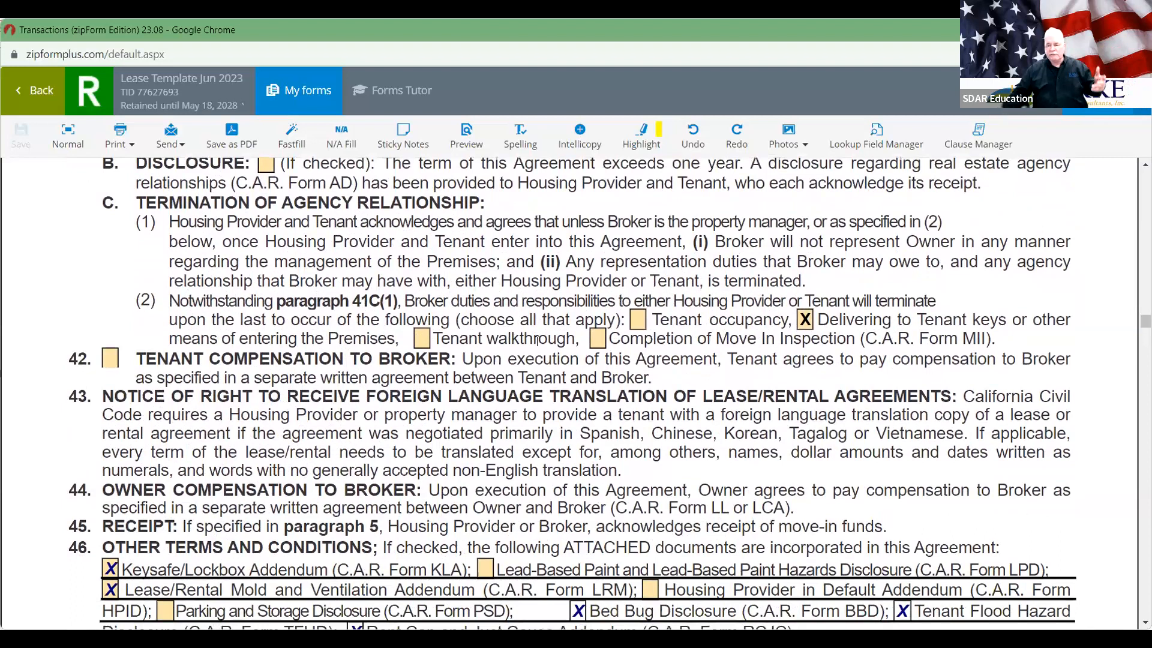
pyautogui.doubleClick(976, 312)
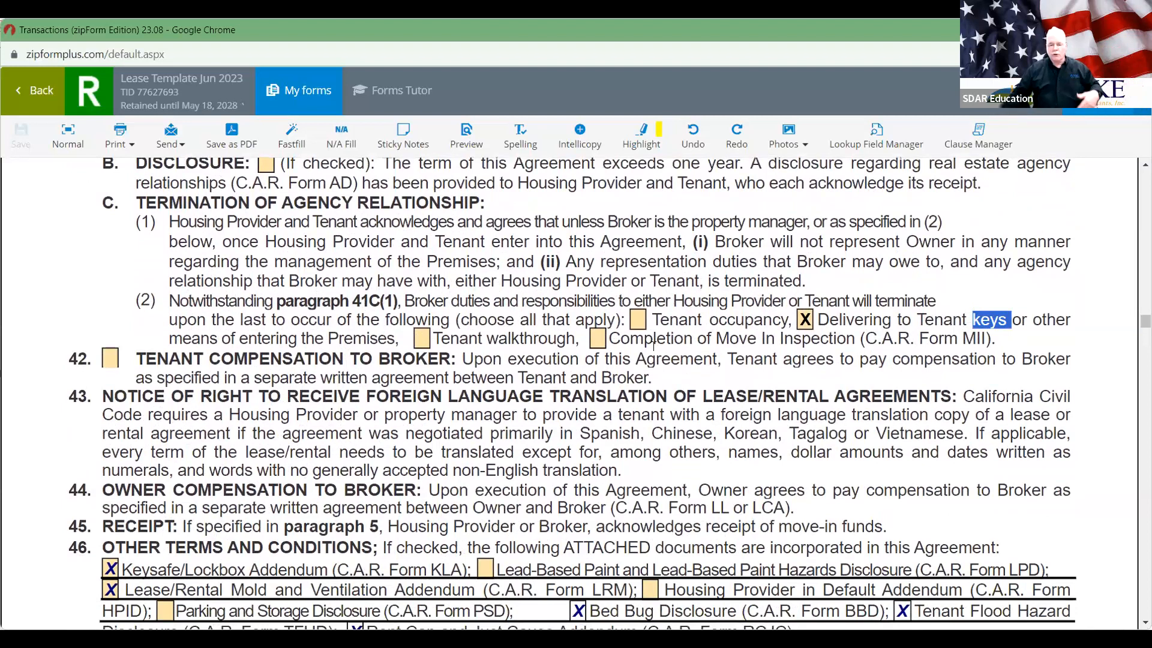
pyautogui.click(690, 354)
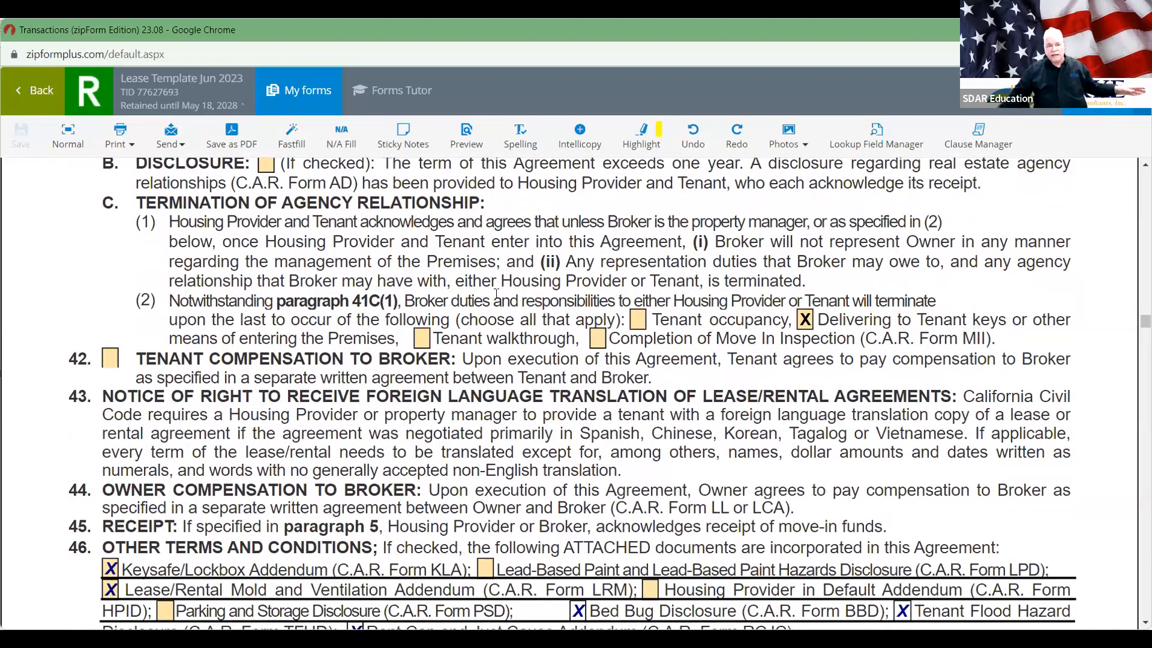
# - Read paragraphs 42 to 49, from broker compensation and foreign language translation through the attached addenda to the property management choices
pyautogui.scroll(-3, 496, 293)
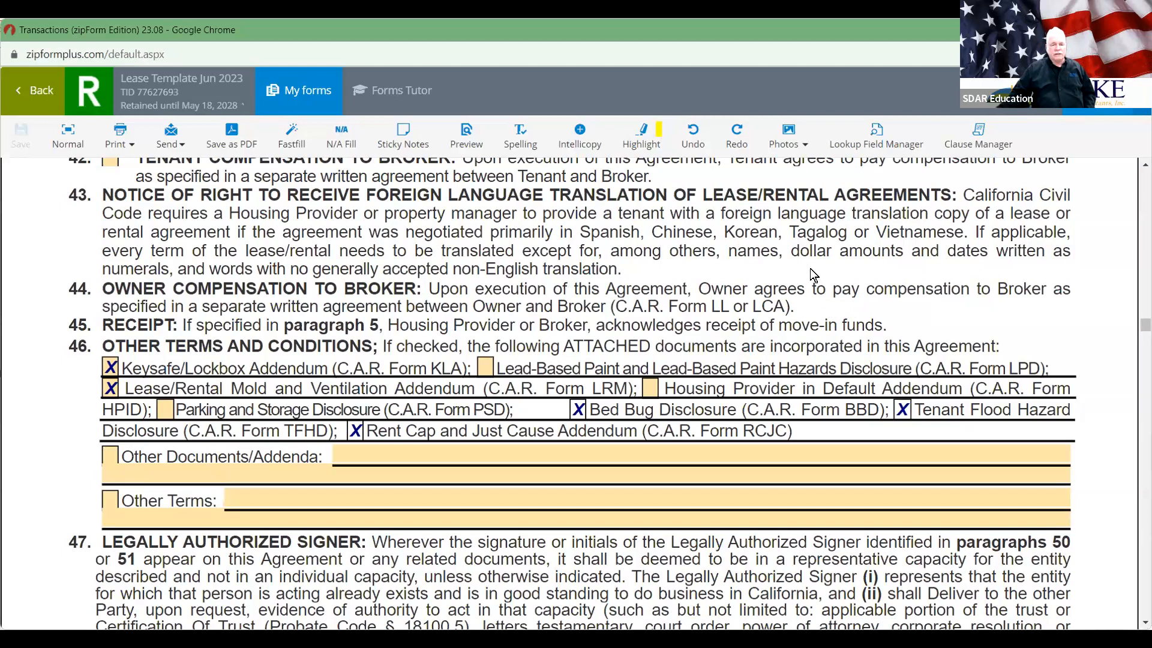
pyautogui.scroll(-2, 810, 269)
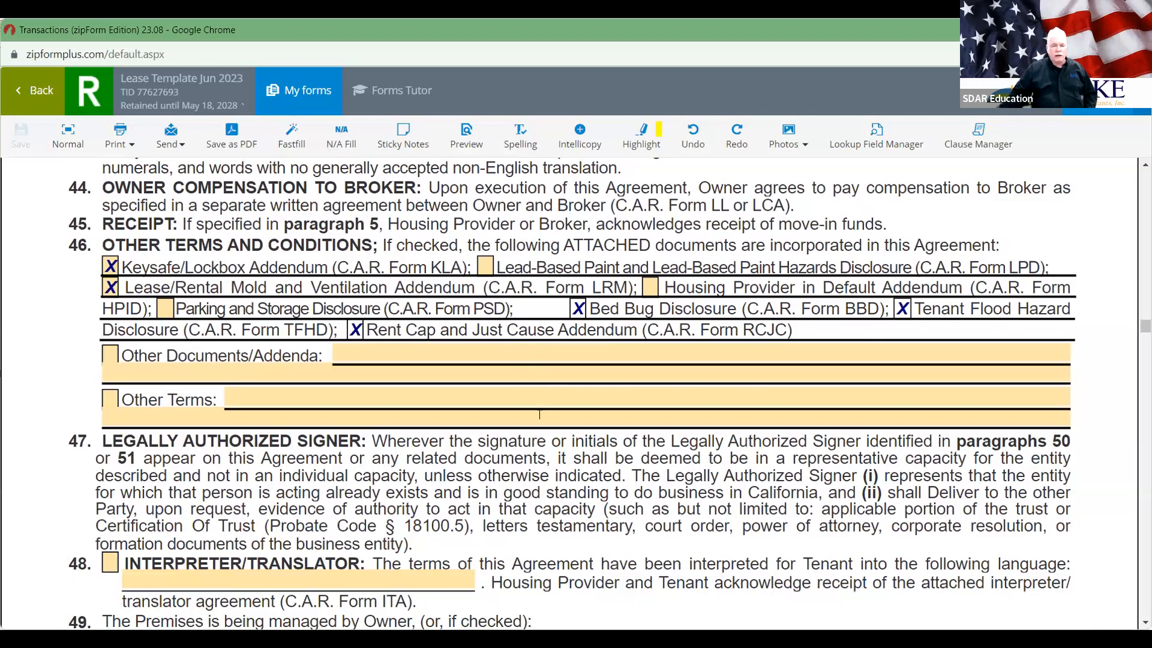
pyautogui.scroll(-4, 540, 413)
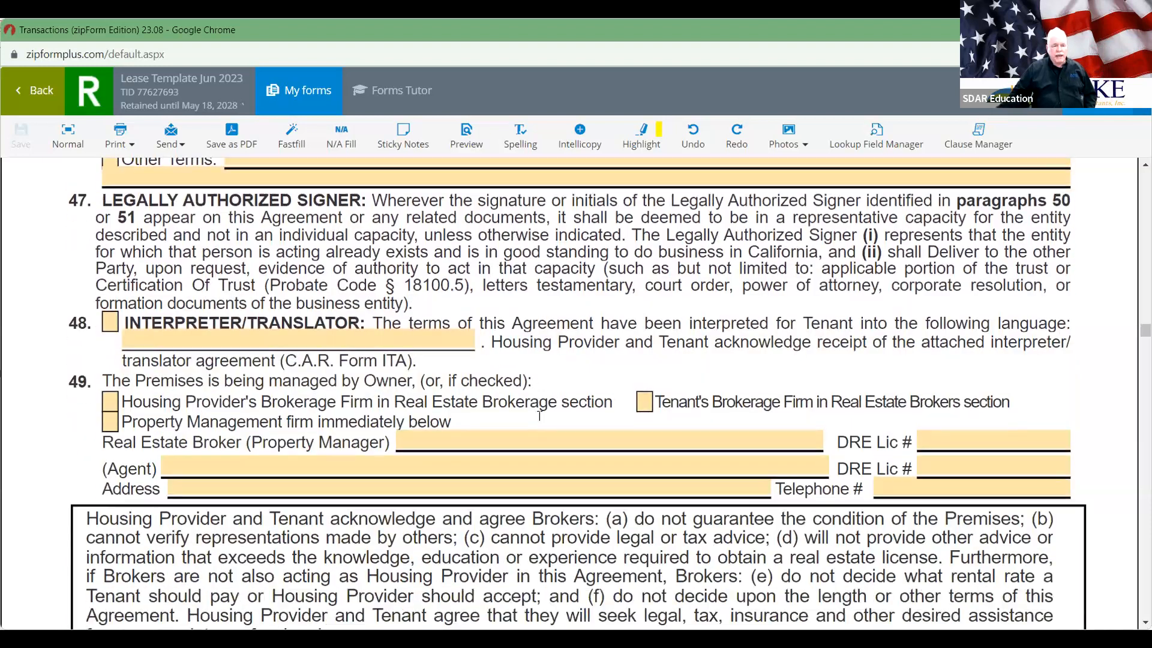
pyautogui.scroll(-5, 517, 358)
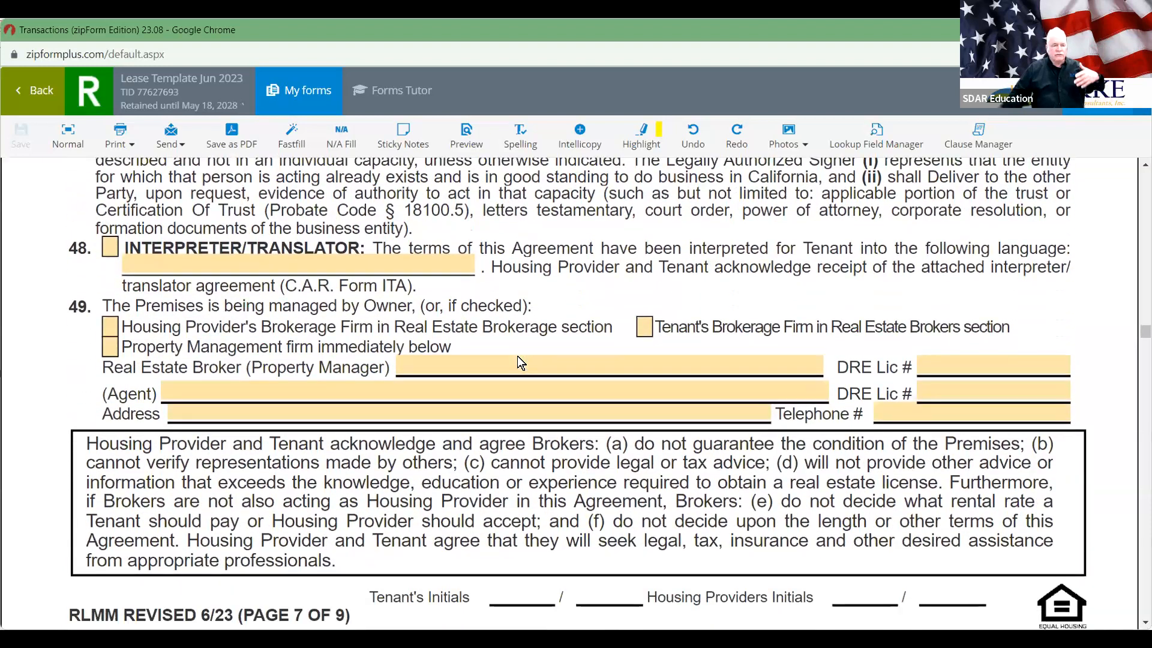
# - Go through the tenant signature, guarantee and housing provider signature sections in paragraphs 50 and 51, then the real estate brokers section
pyautogui.scroll(-6, 517, 355)
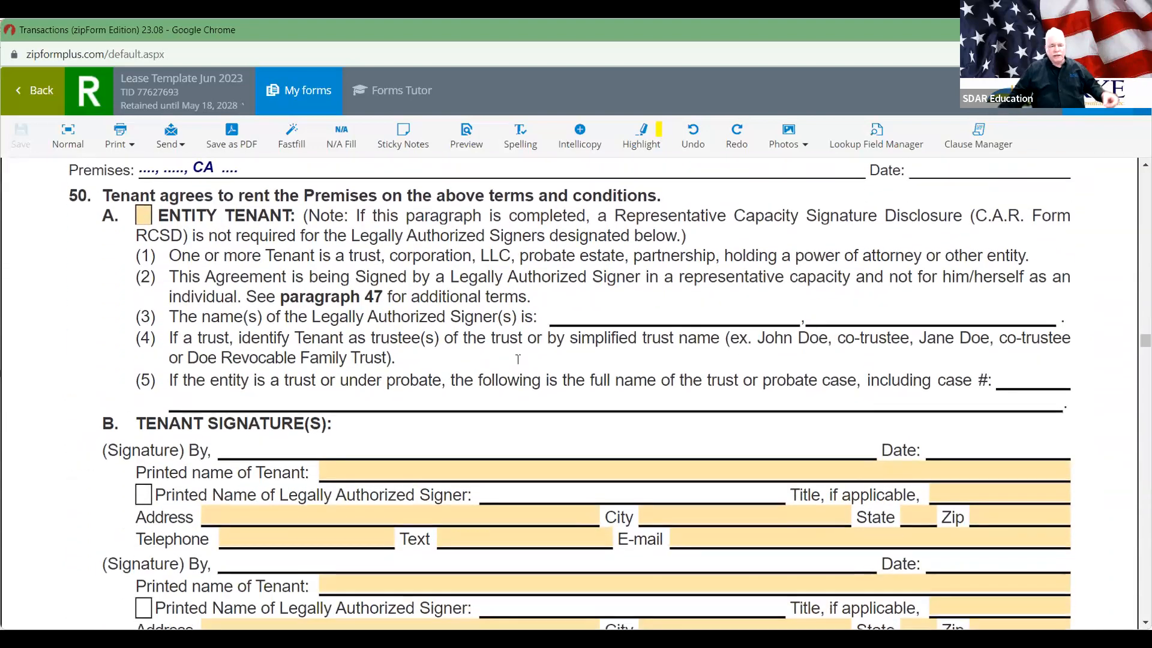
pyautogui.scroll(-6, 517, 358)
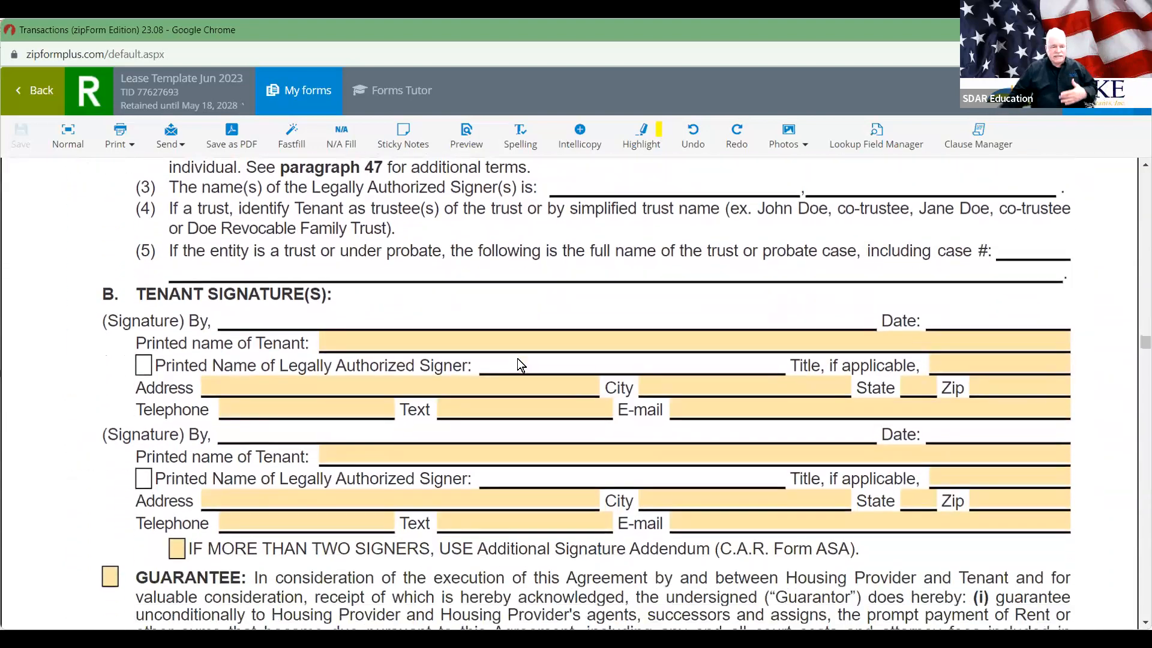
pyautogui.scroll(-3, 518, 361)
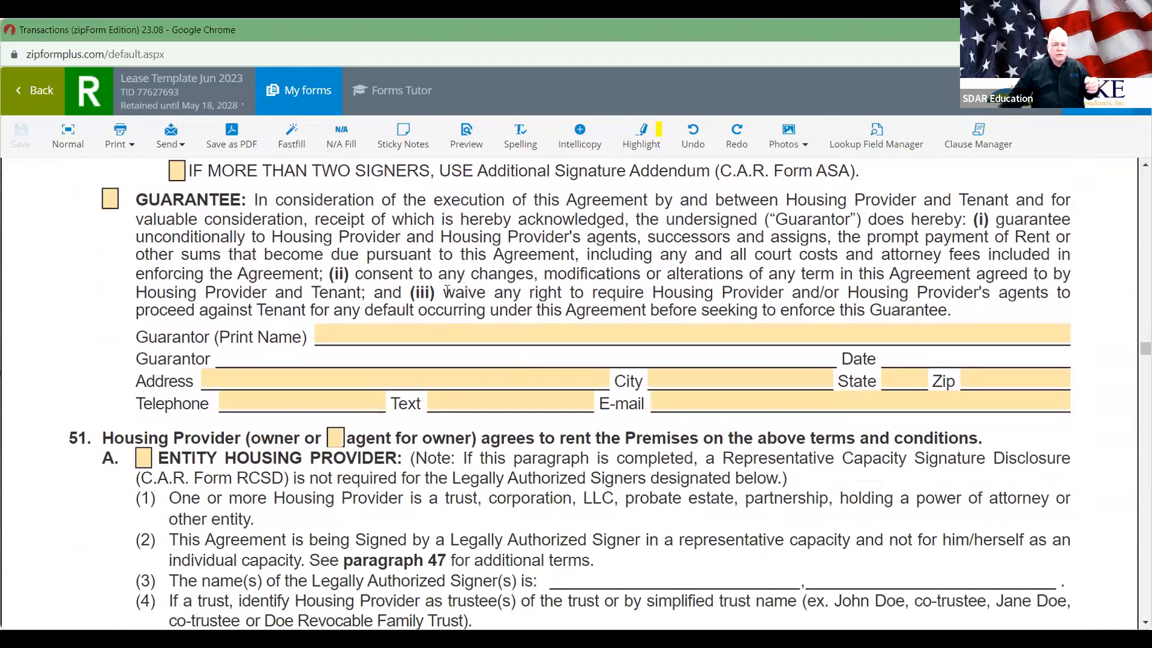
pyautogui.doubleClick(173, 336)
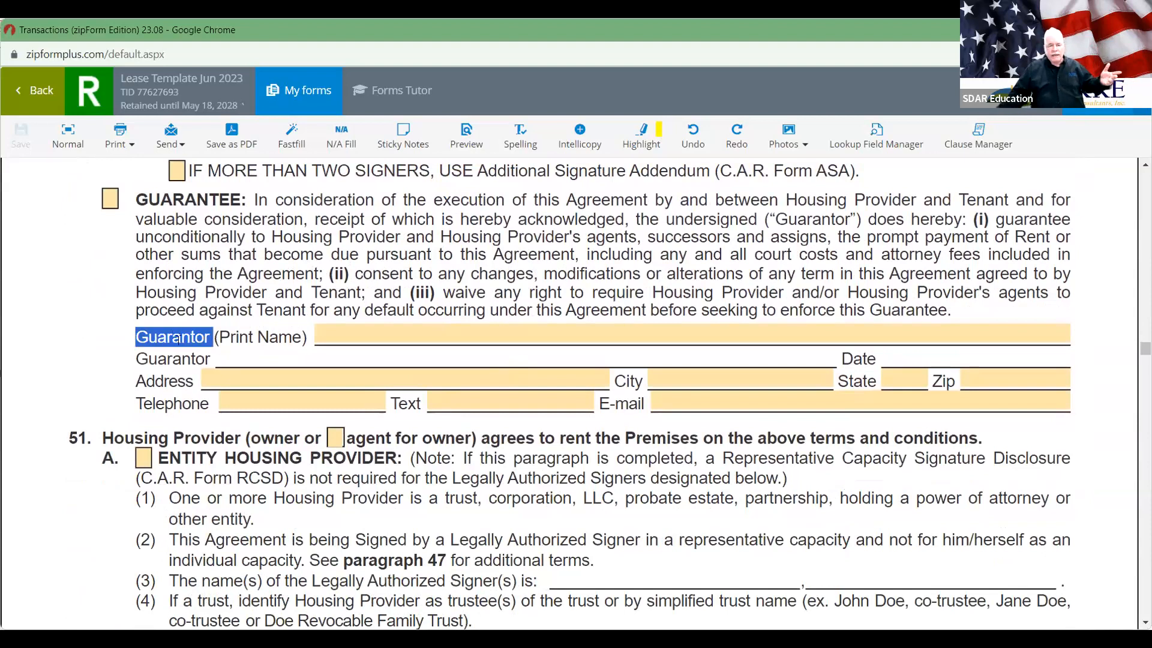
pyautogui.scroll(-3, 177, 339)
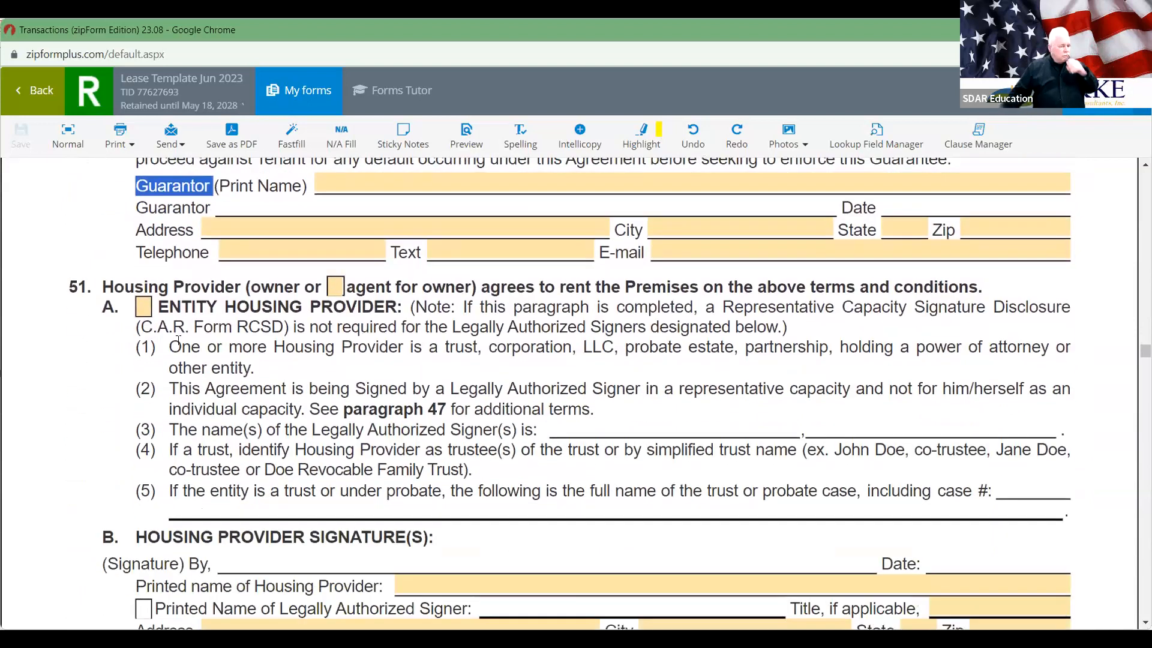
pyautogui.scroll(-10, 178, 339)
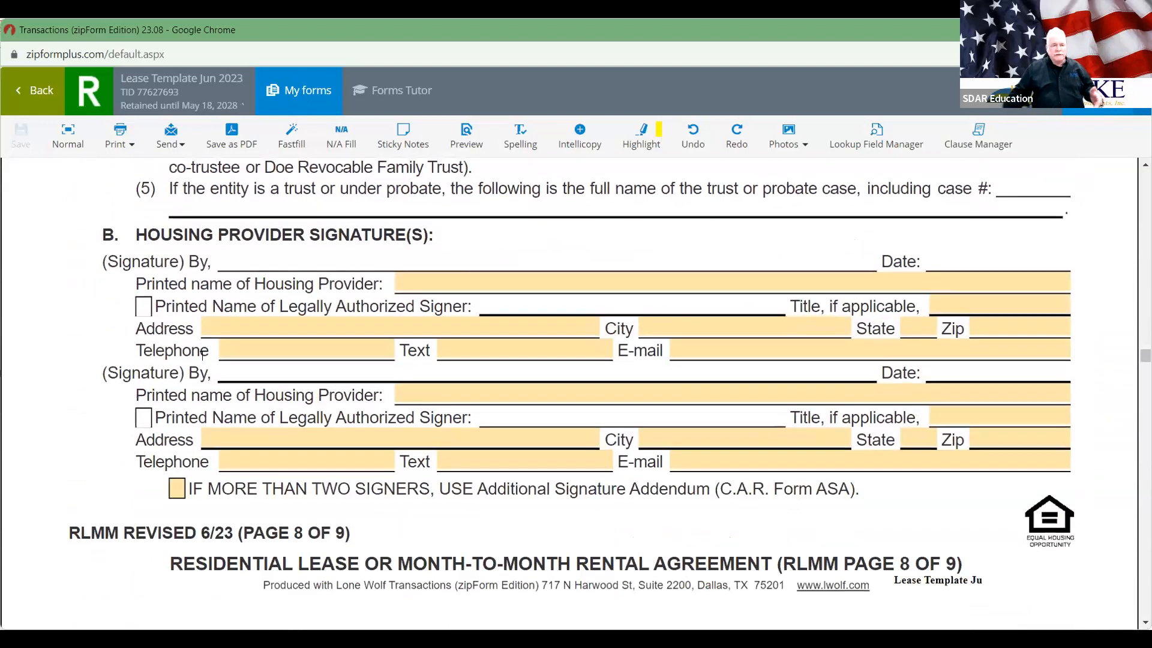
pyautogui.scroll(-9, 201, 357)
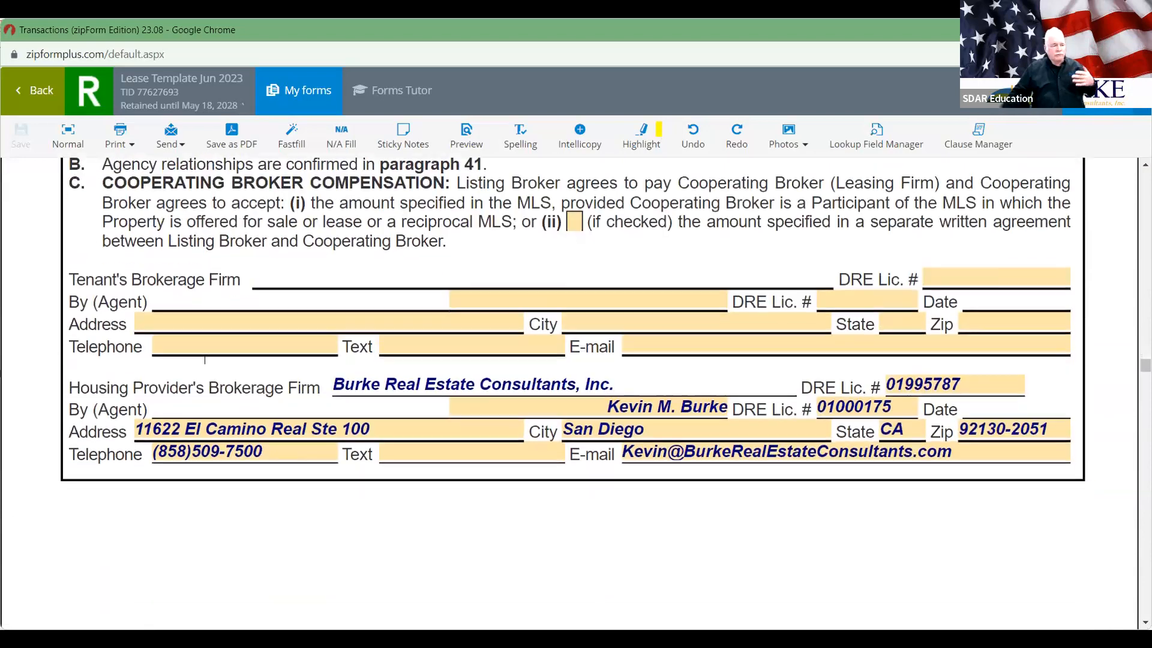
pyautogui.scroll(-6, 202, 359)
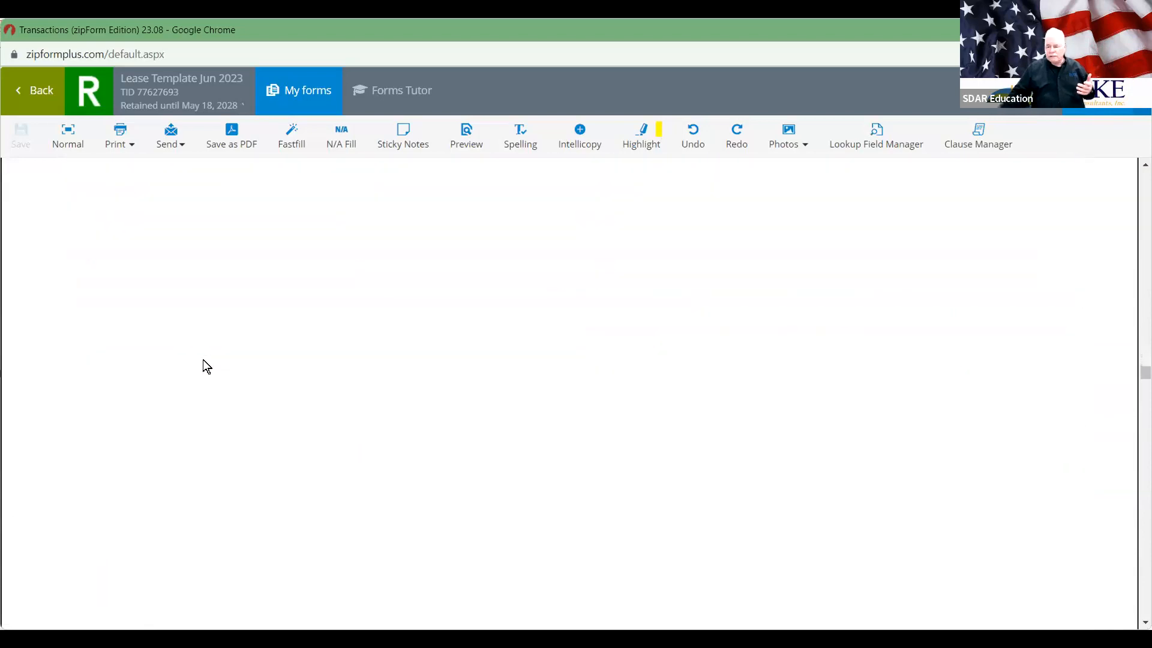
# - Examine the Bed Bug Disclosure (BBD), including its Civil Code section, infestation information and tenant release clause
pyautogui.scroll(-12, 972, 393)
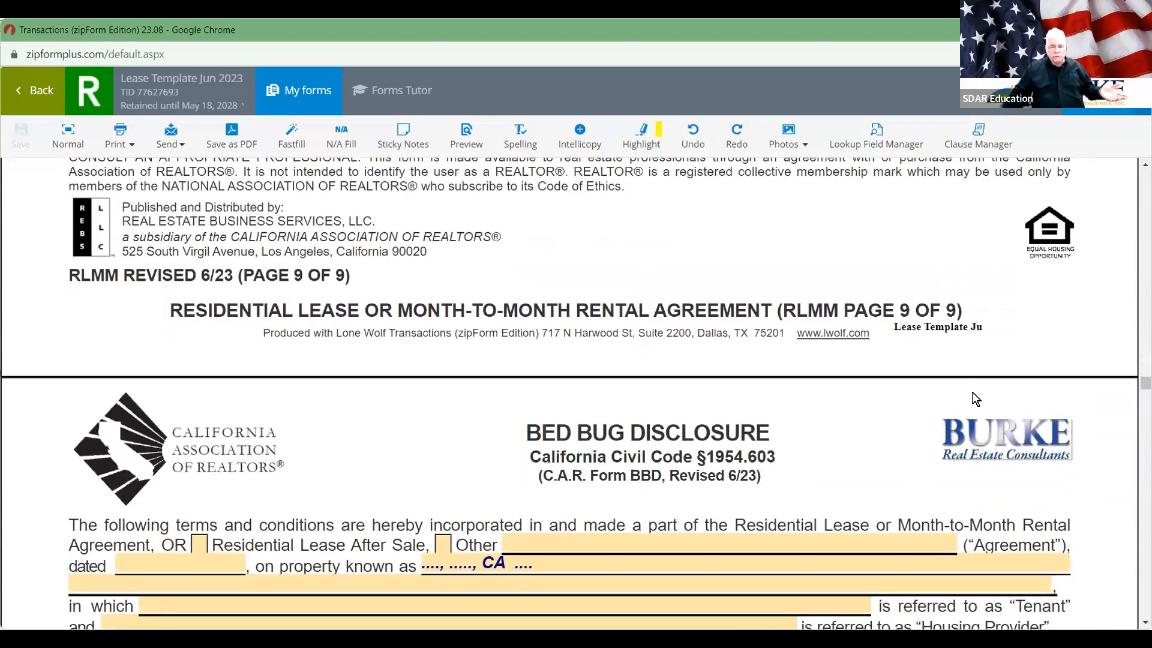
pyautogui.scroll(-2, 972, 391)
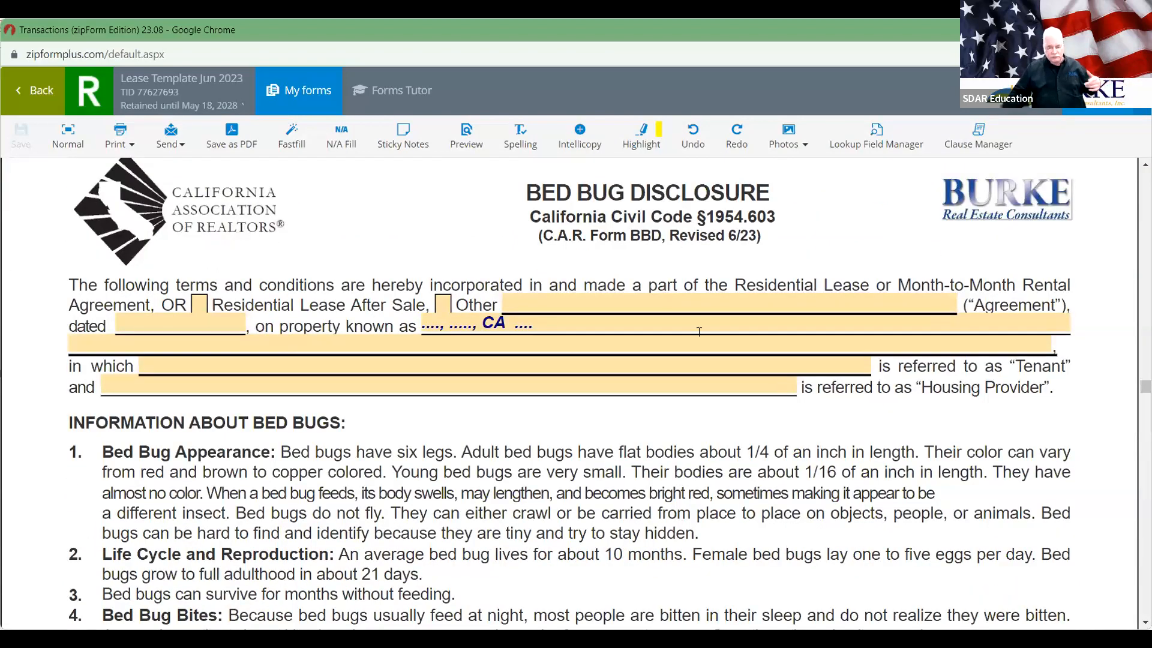
pyautogui.doubleClick(718, 217)
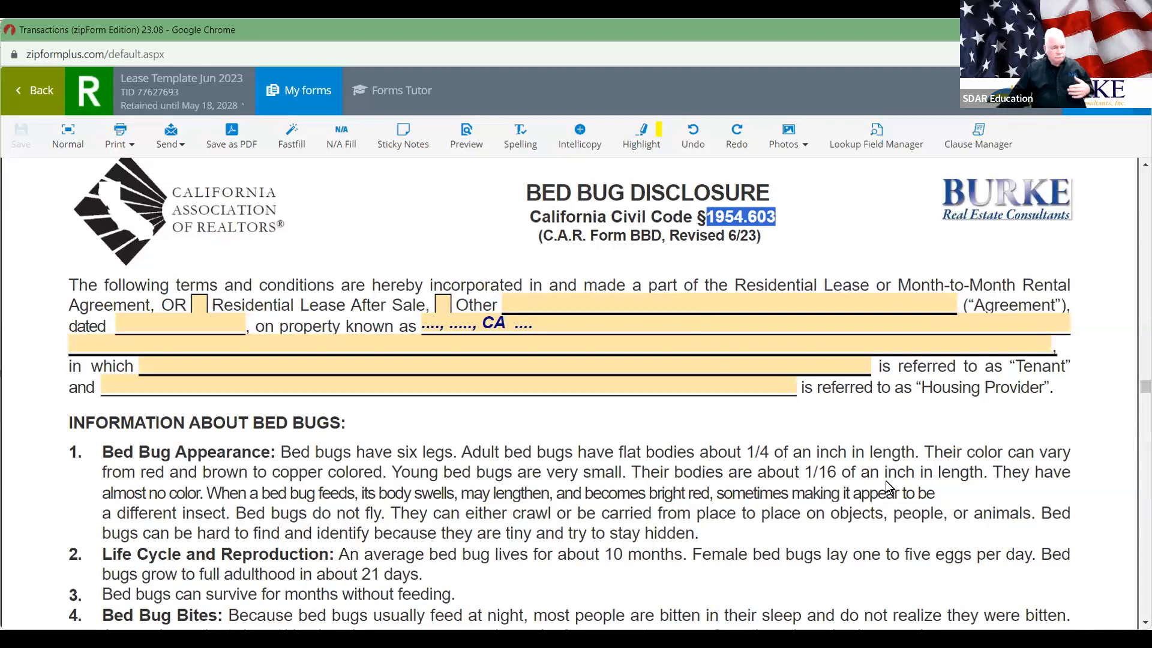
pyautogui.scroll(-4, 888, 489)
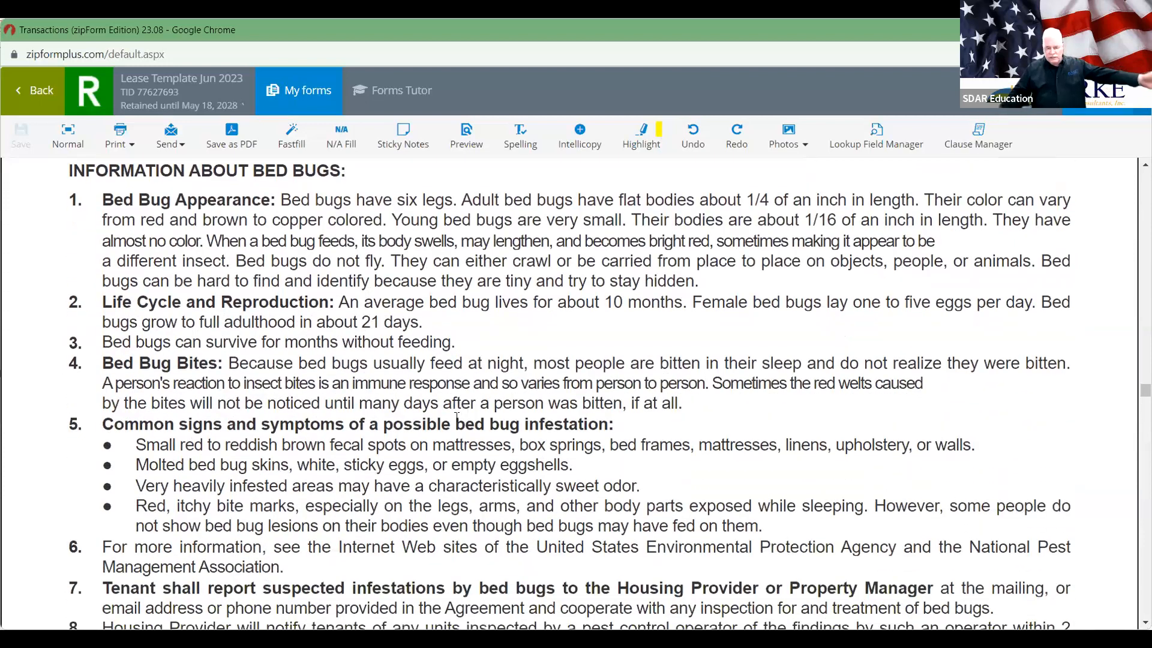
pyautogui.scroll(-4, 457, 414)
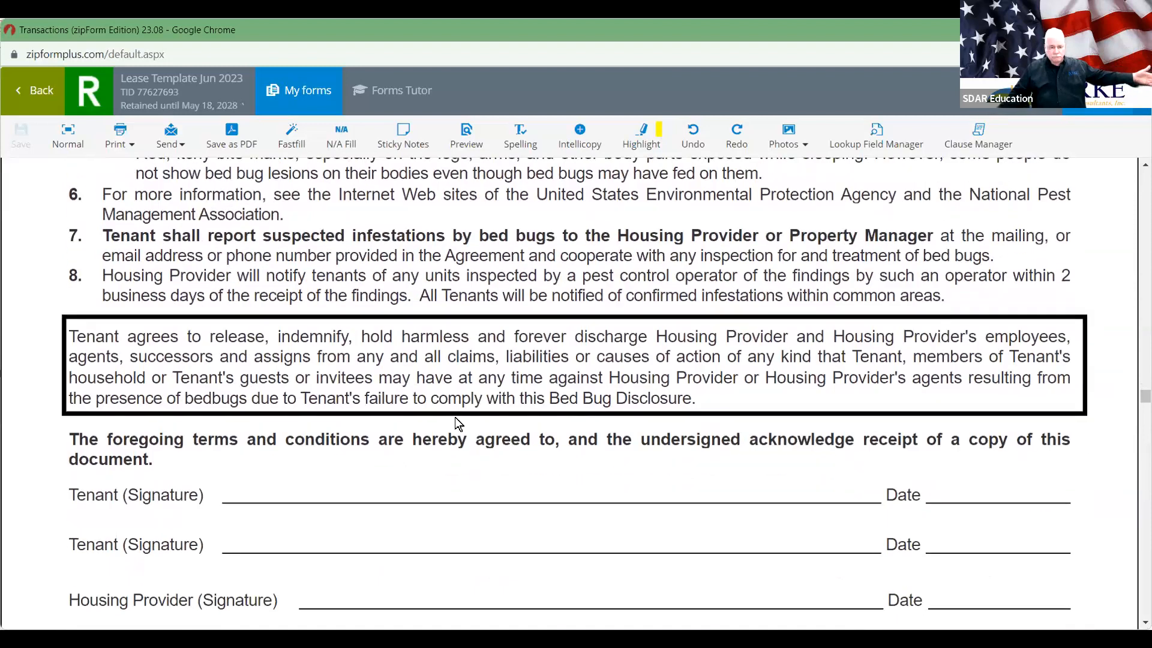
pyautogui.scroll(1, 455, 416)
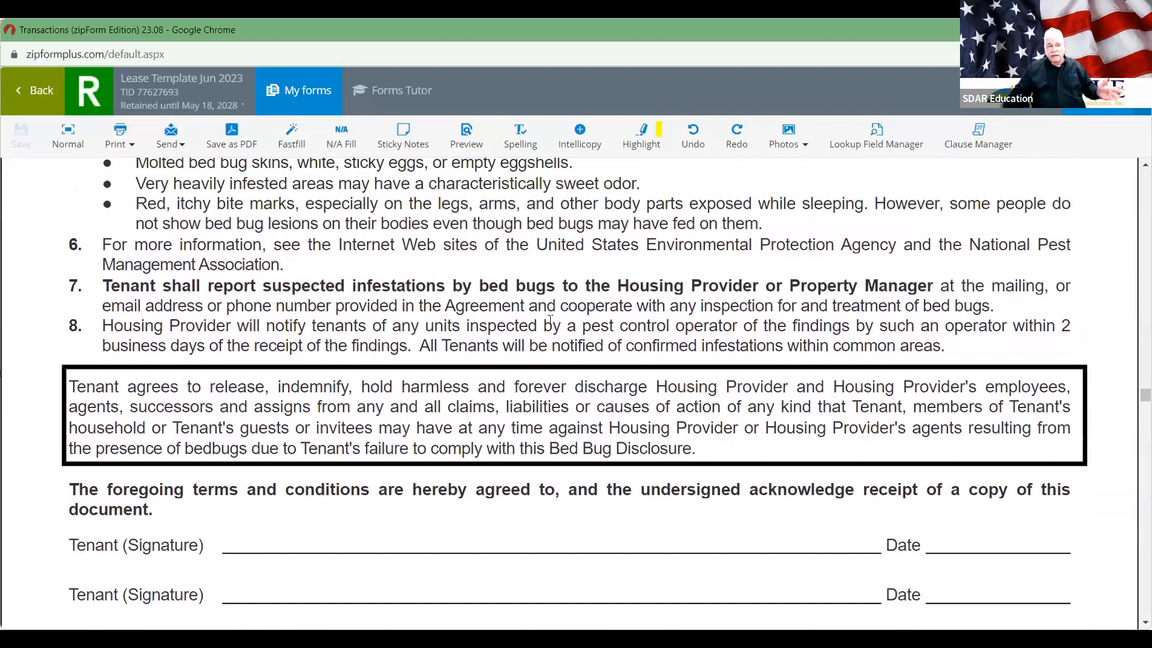
# - Review the Tenant Flood Hazard Disclosure (TFHD), including the special flood hazard area option and the My Hazards web address
pyautogui.scroll(-12, 550, 320)
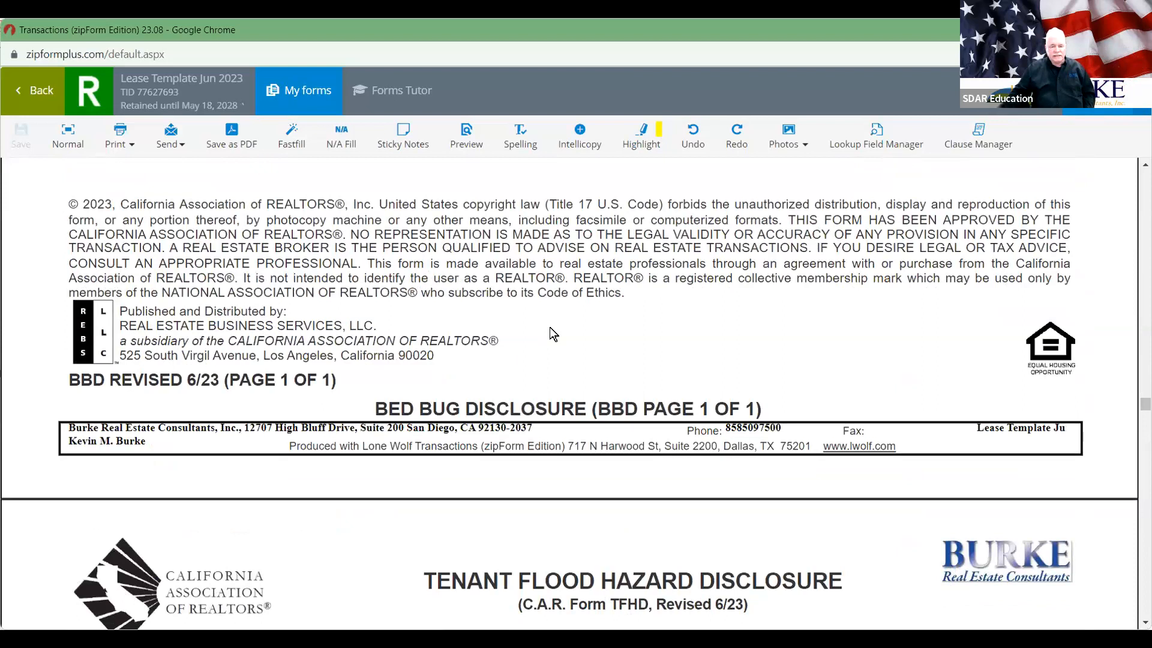
pyautogui.scroll(-3, 550, 329)
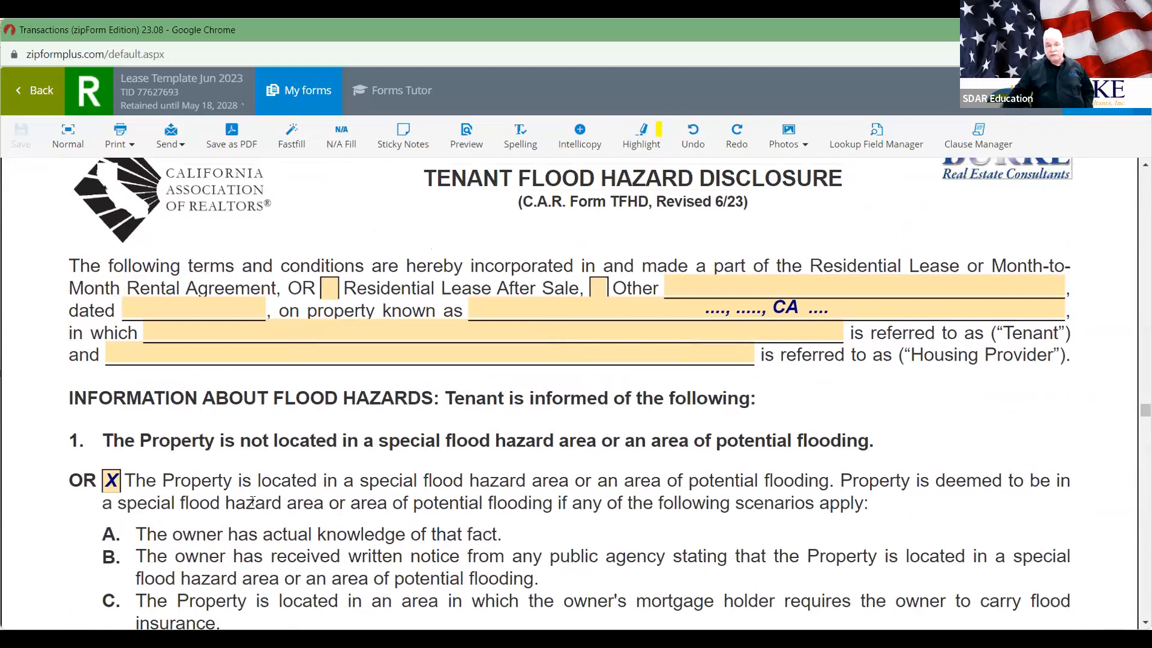
pyautogui.scroll(-1, 252, 501)
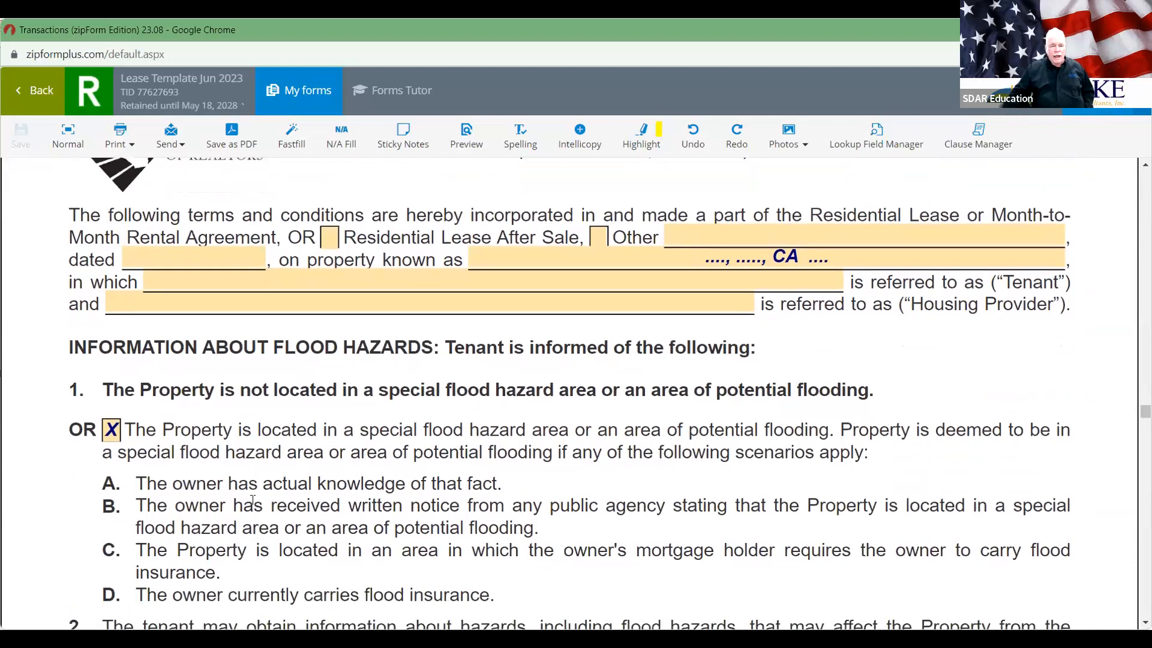
pyautogui.scroll(-3, 251, 501)
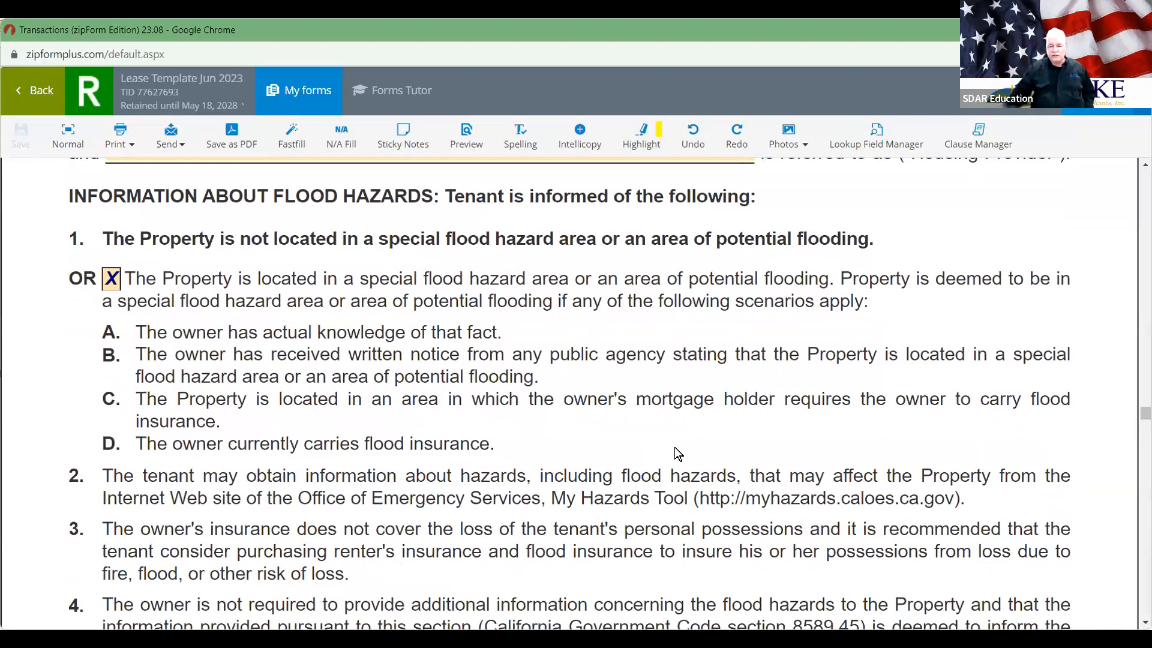
pyautogui.scroll(-3, 674, 447)
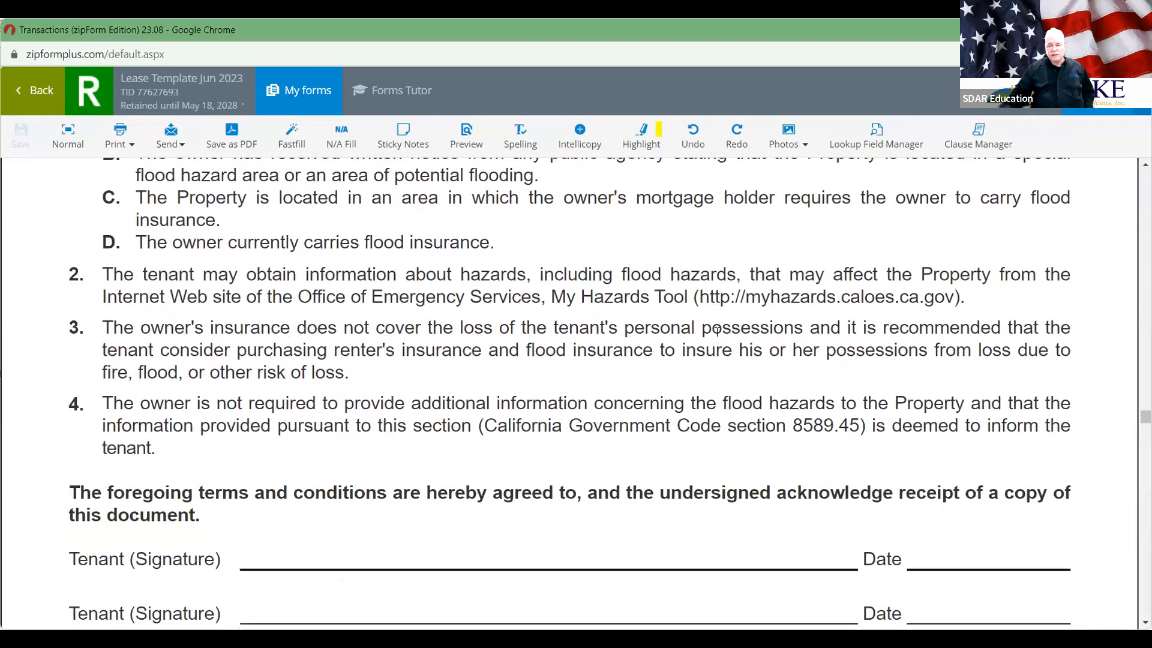
pyautogui.moveTo(699, 295); pyautogui.dragTo(955, 291)
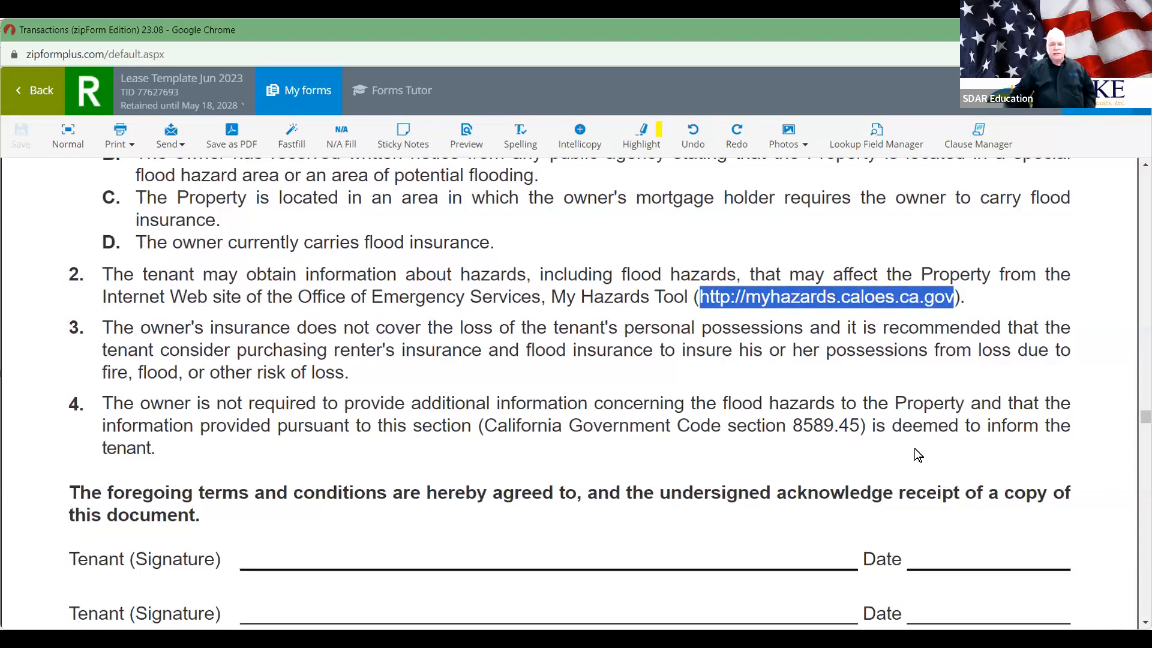
# - Examine the Rent Cap and Just Cause Addendum (RCJC) from its terms and Notice of Exemption to the at-fault termination reasons
pyautogui.scroll(-10, 915, 449)
pyautogui.scroll(-7, 914, 448)
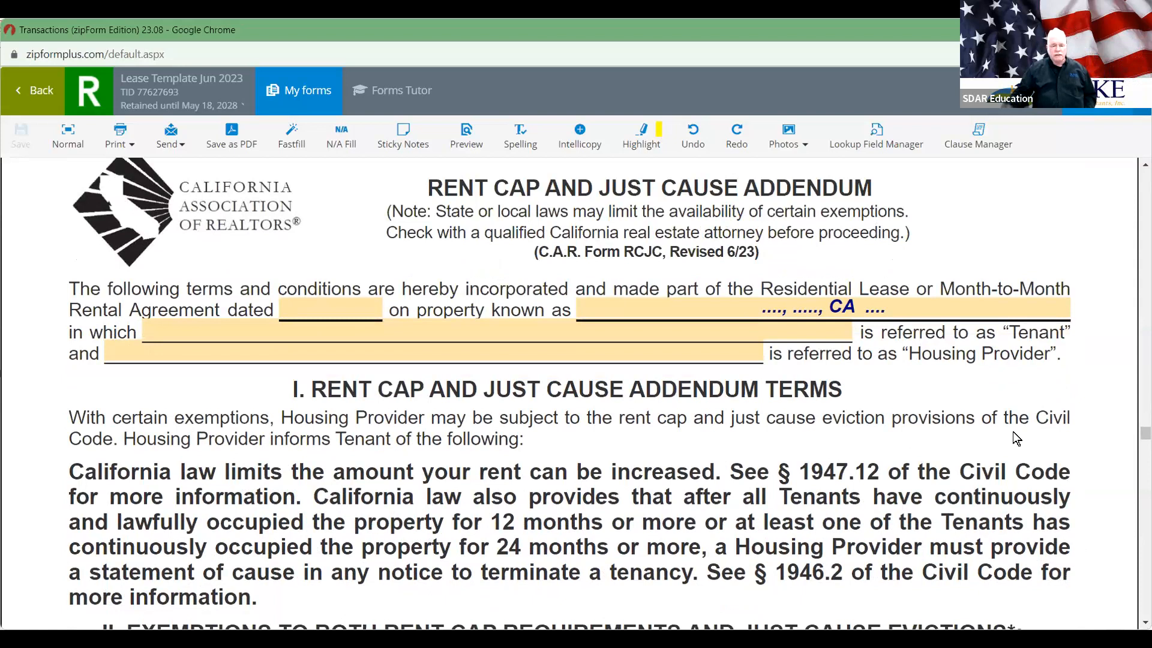
pyautogui.scroll(-4, 1012, 431)
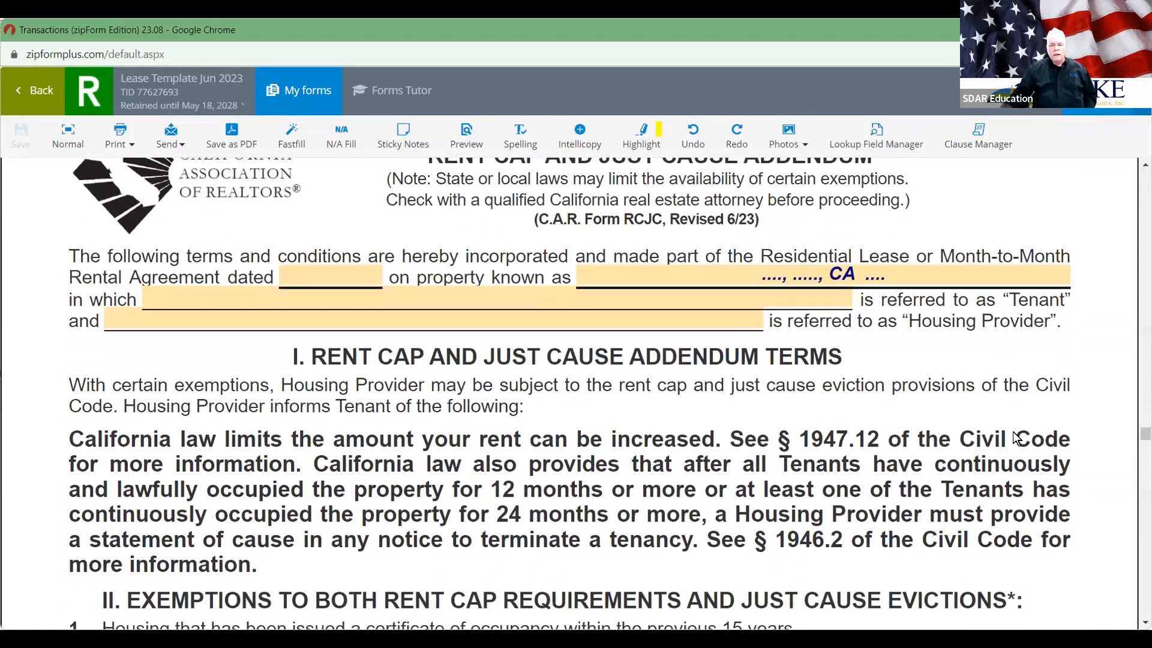
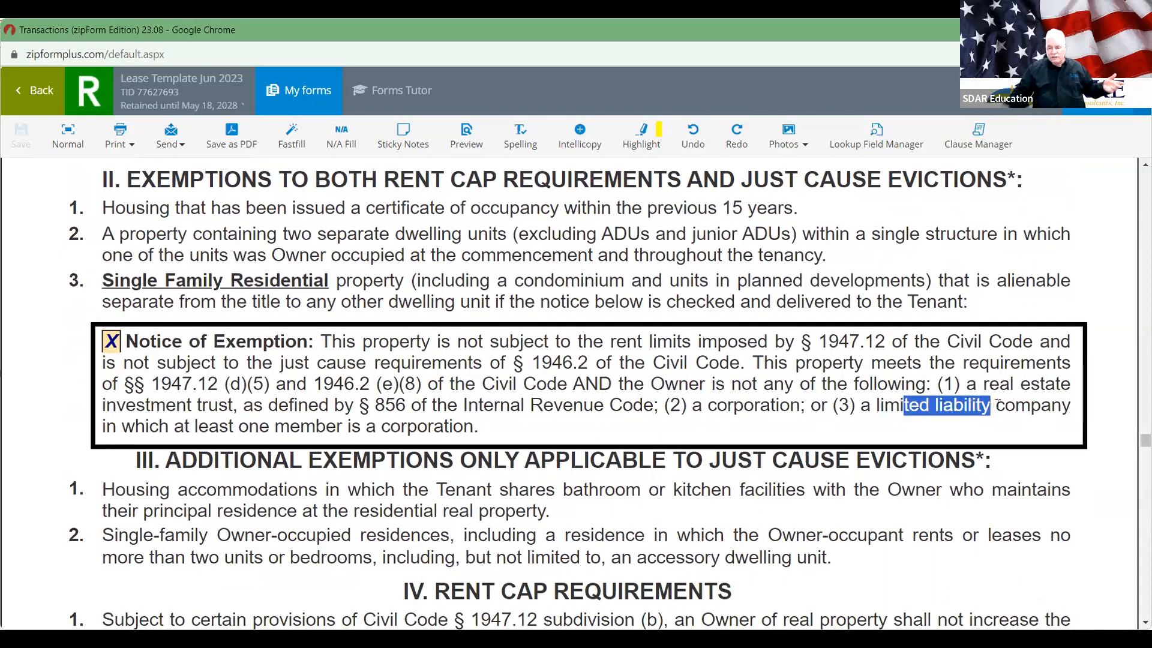
pyautogui.click(664, 393)
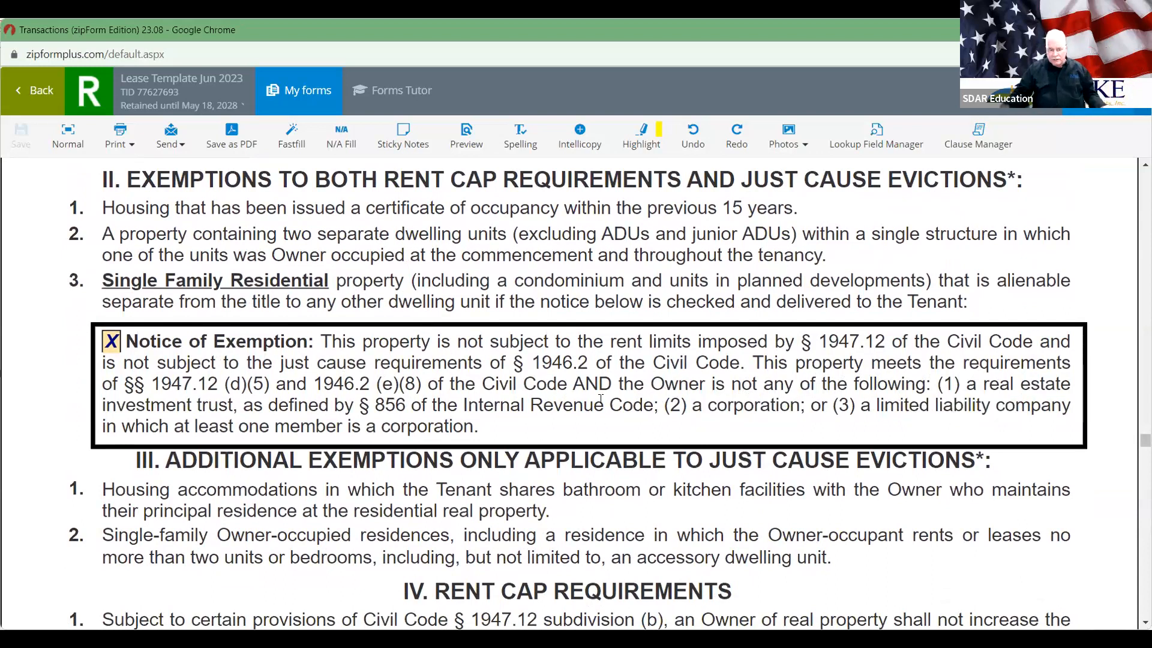
pyautogui.scroll(-4, 600, 399)
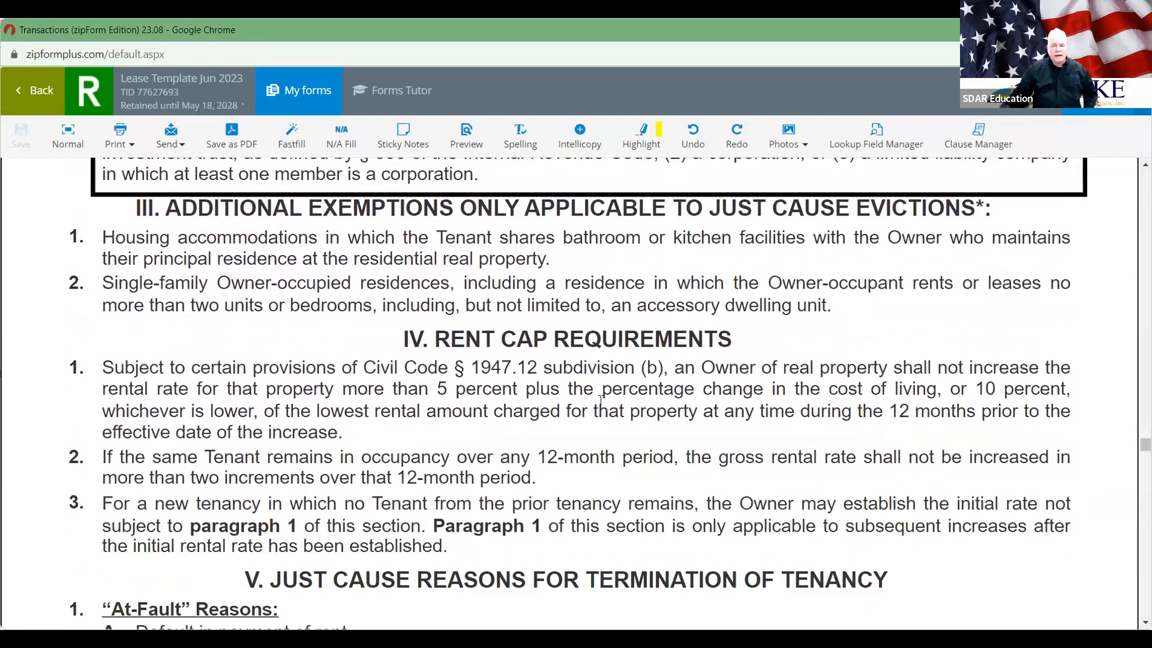
pyautogui.scroll(-8, 601, 399)
pyautogui.scroll(2, 598, 398)
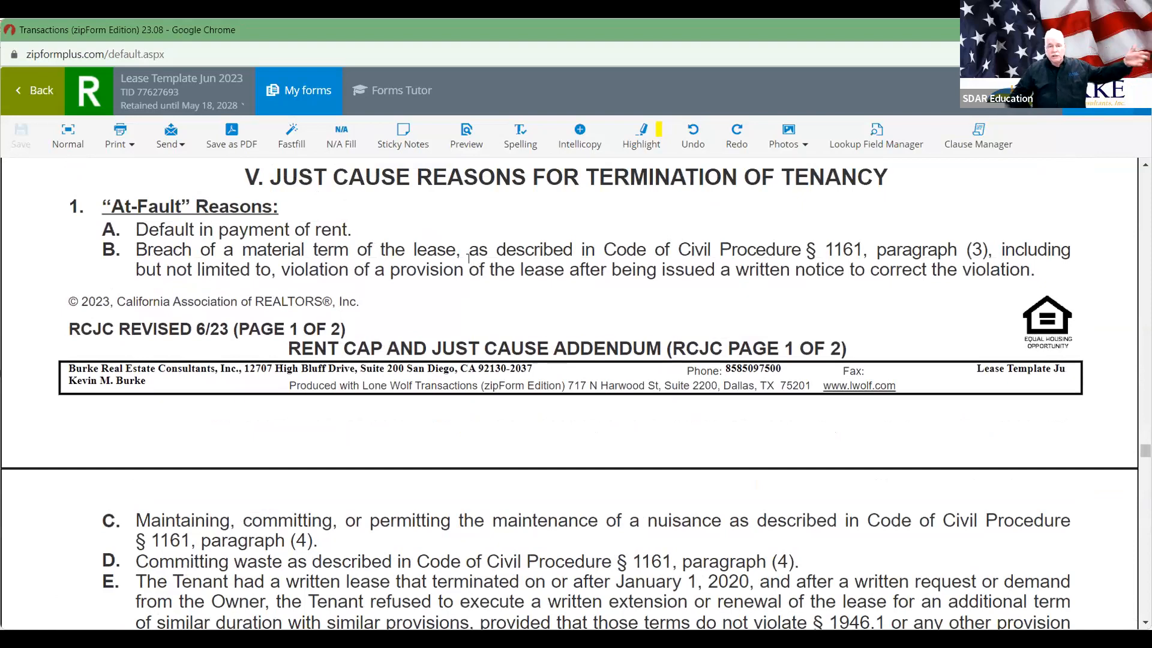
# - Review the rest of the Rent Cap and Just Cause Addendum, from the remaining at-fault and no-fault reasons through the just cause notices and signatures
pyautogui.scroll(-7, 469, 258)
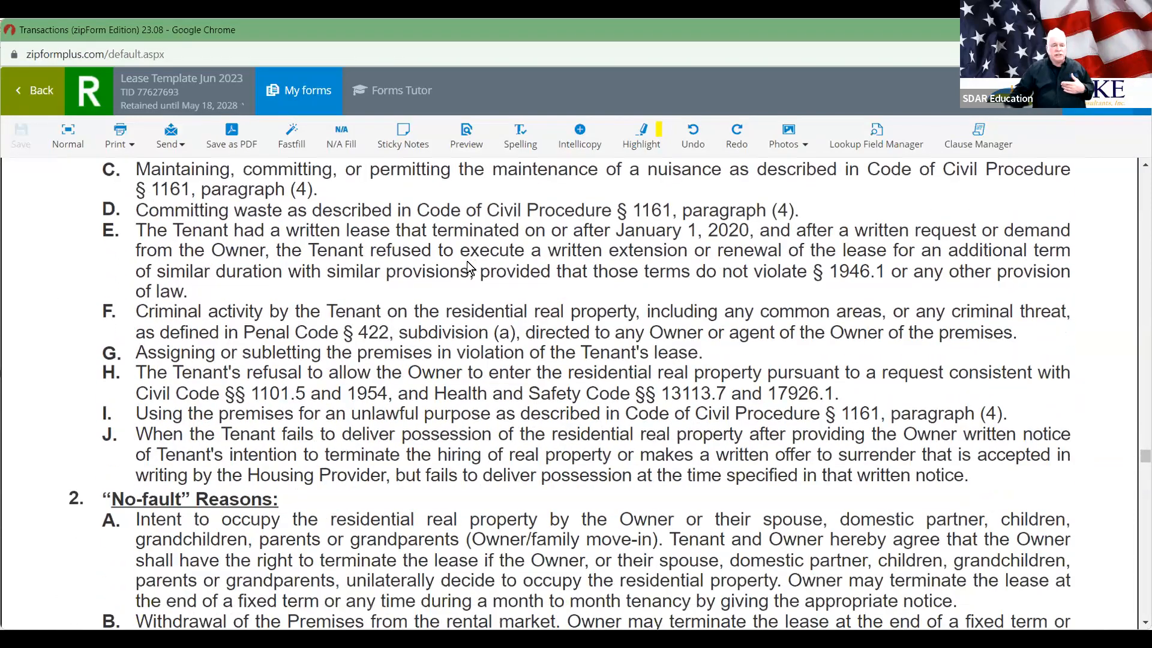
pyautogui.scroll(-10, 468, 264)
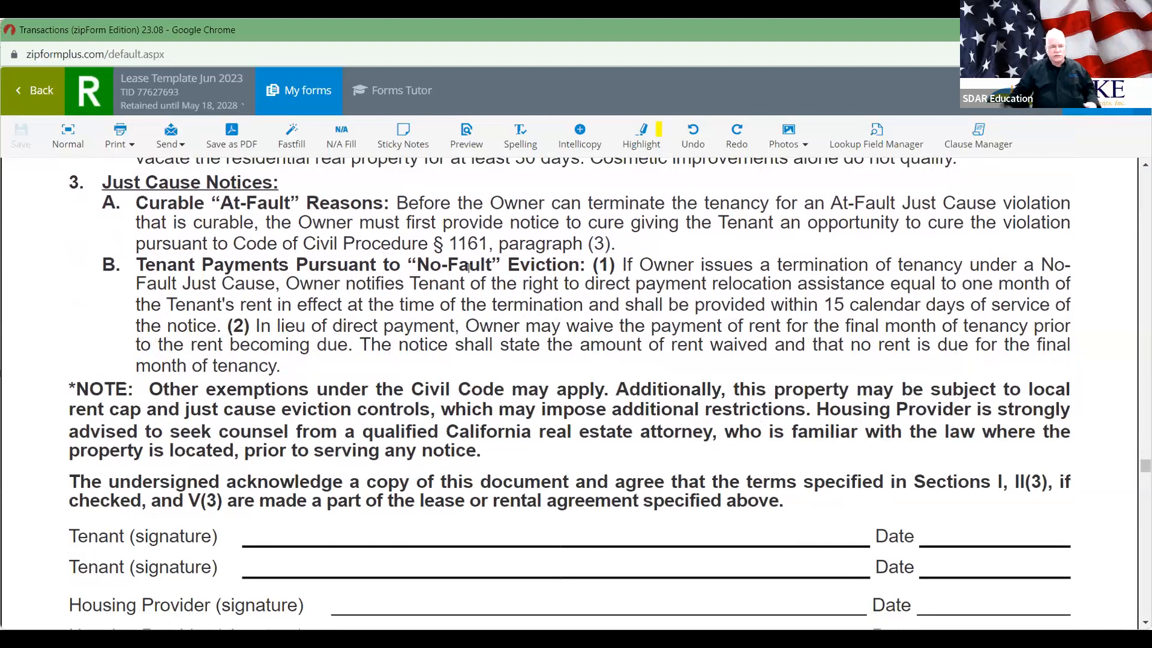
pyautogui.scroll(-3, 463, 264)
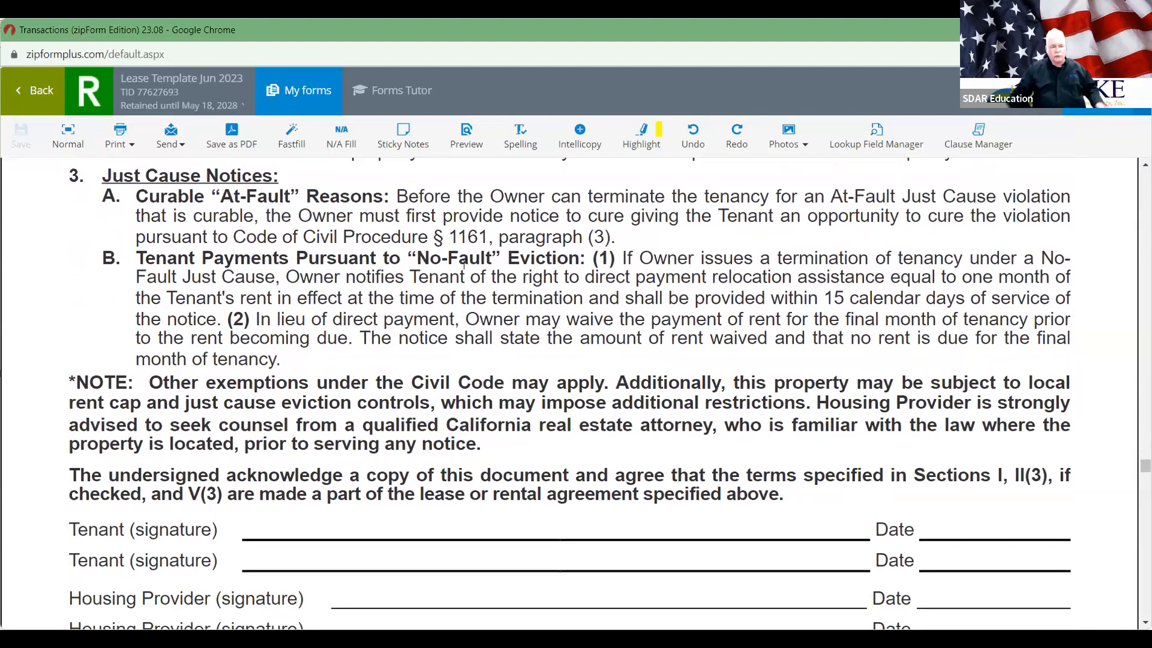
pyautogui.scroll(-4, 461, 262)
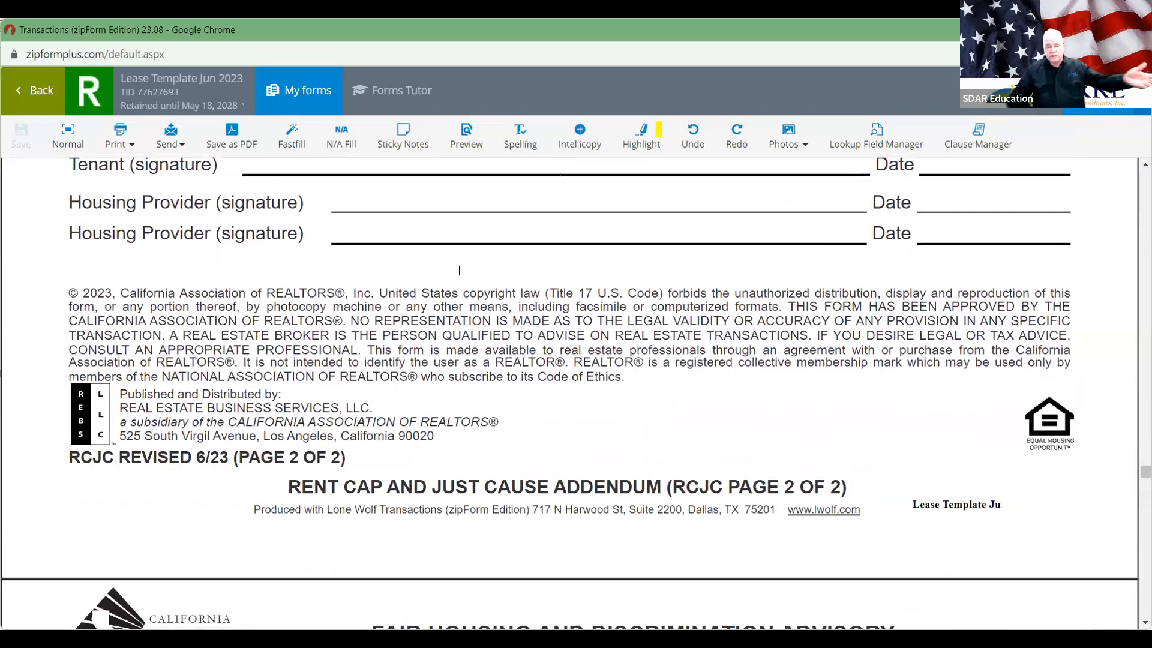
# - Look through the Fair Housing and Discrimination Advisory (FHDA), including its laws, protected classes table and examples of positive practices
pyautogui.scroll(-7, 459, 270)
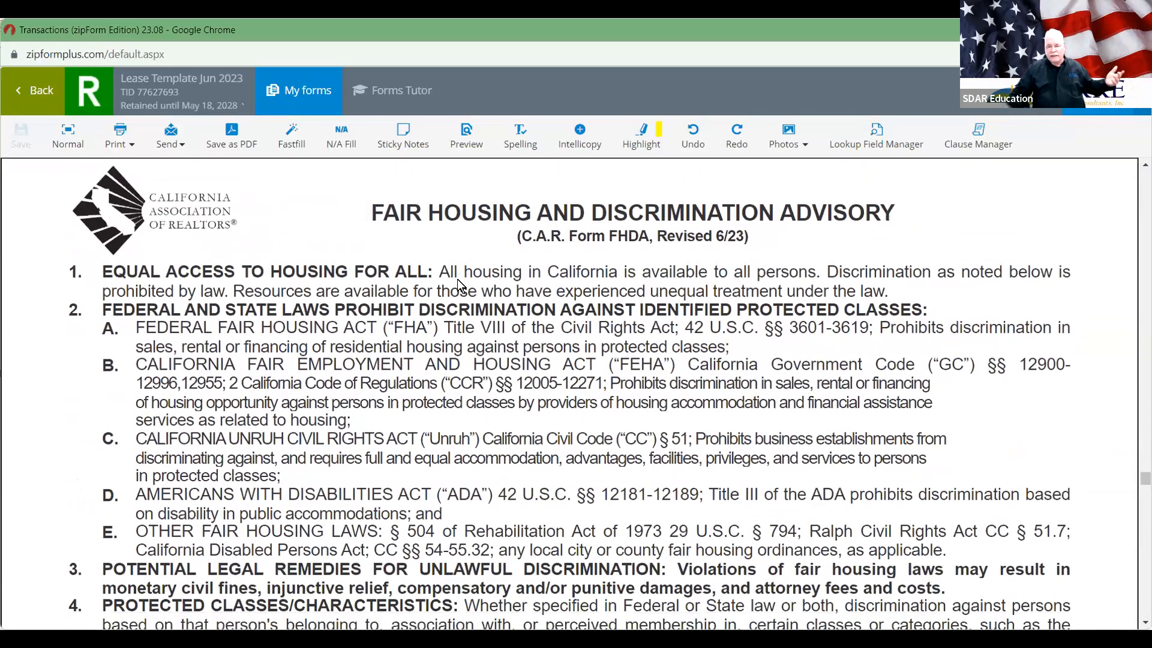
pyautogui.scroll(-1, 459, 283)
pyautogui.scroll(-18, 457, 280)
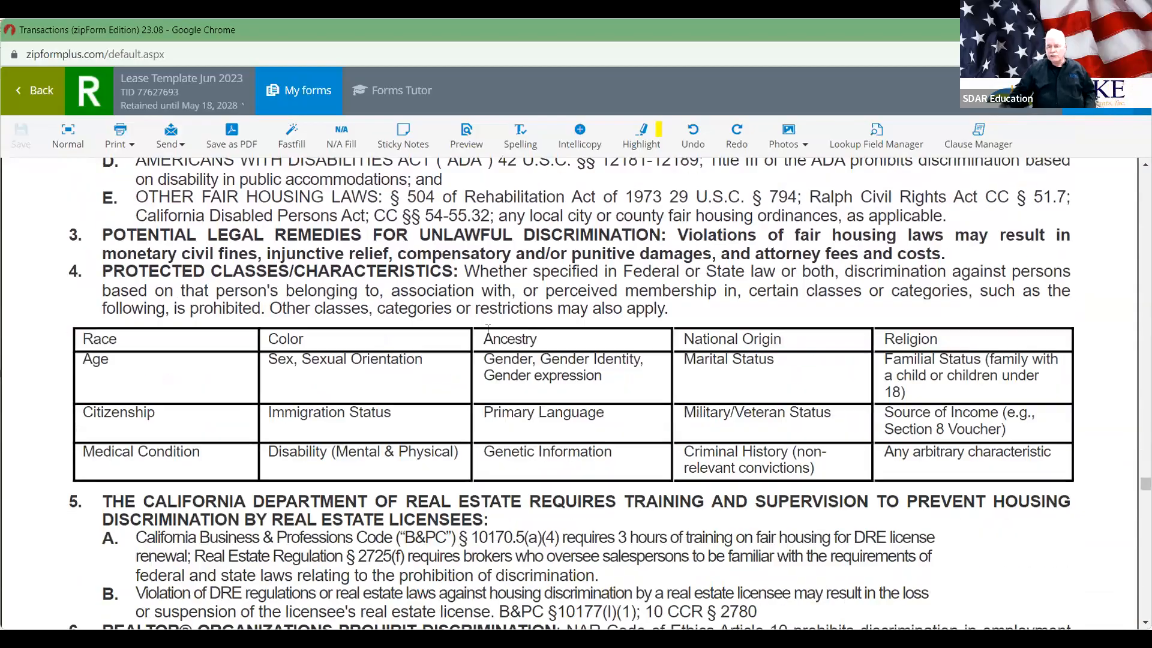
pyautogui.scroll(-20, 522, 347)
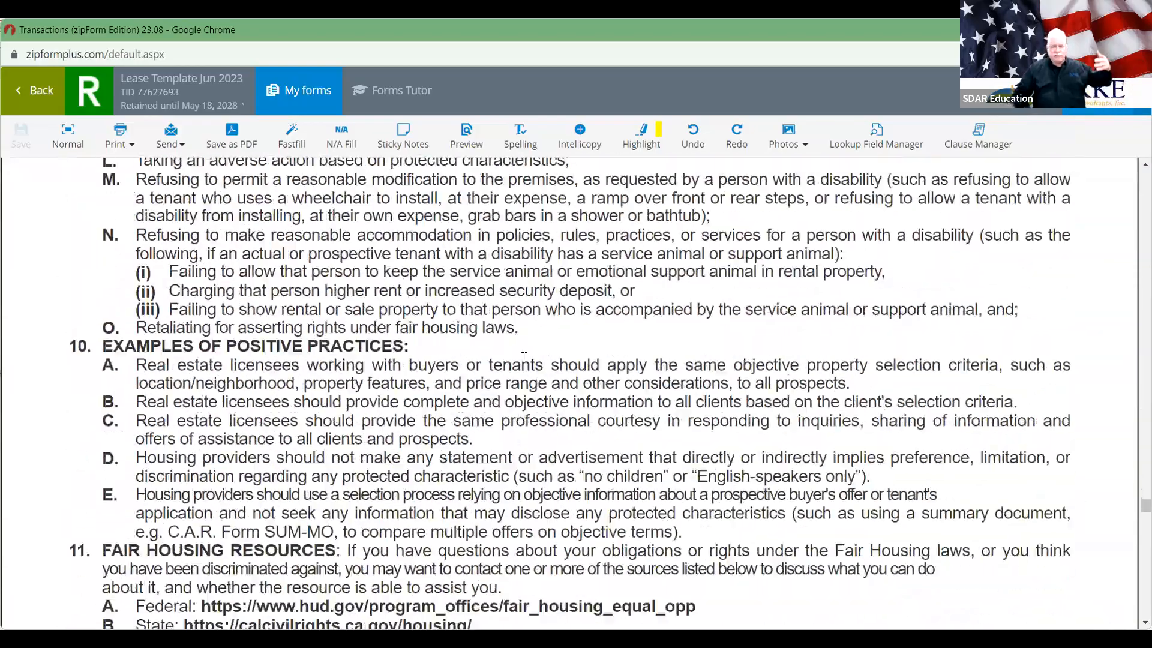
# - Skim the Information on Dampness and Mold for Renters in California booklet through to its final page
pyautogui.scroll(-20, 541, 371)
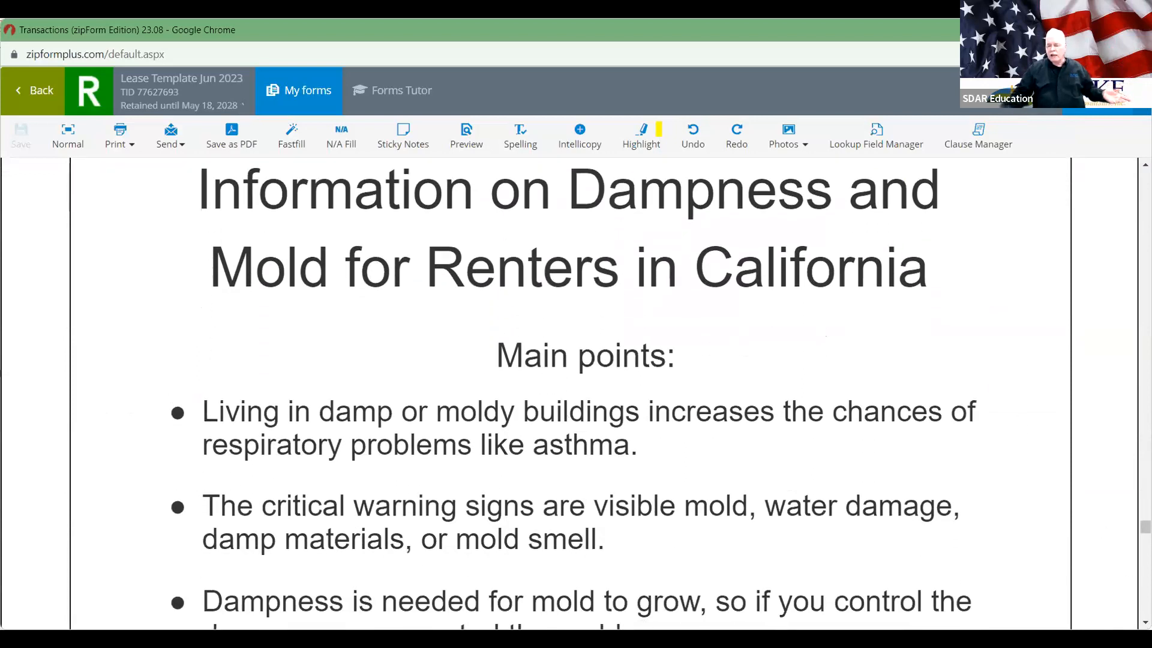
pyautogui.scroll(-20, 570, 390)
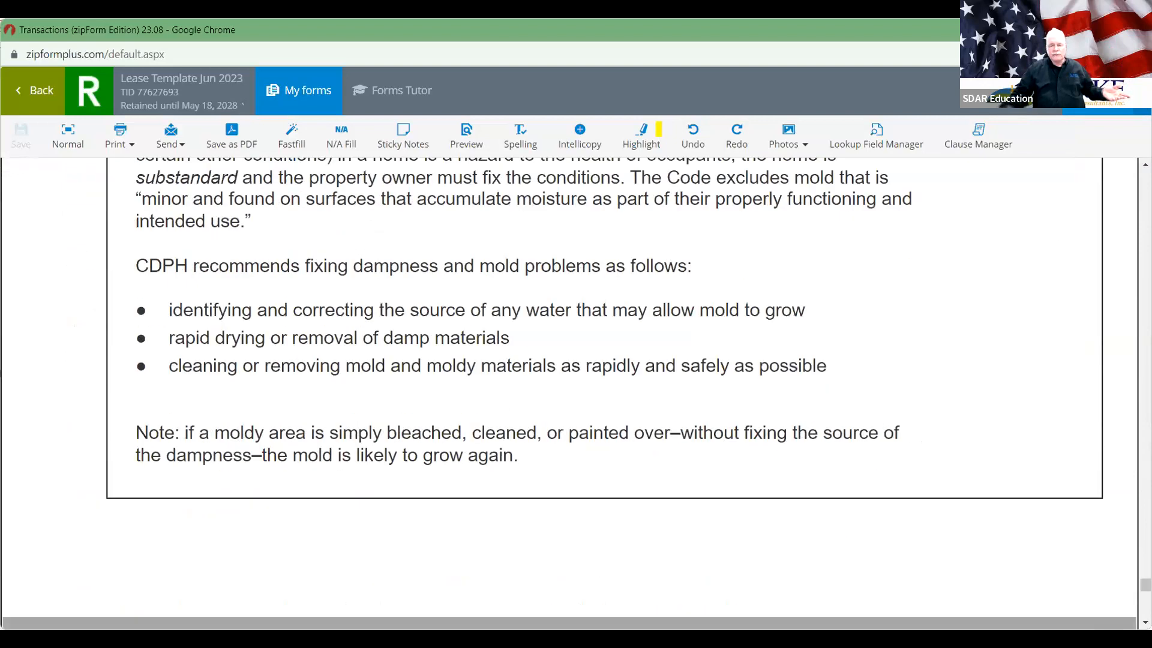
pyautogui.scroll(-15, 570, 390)
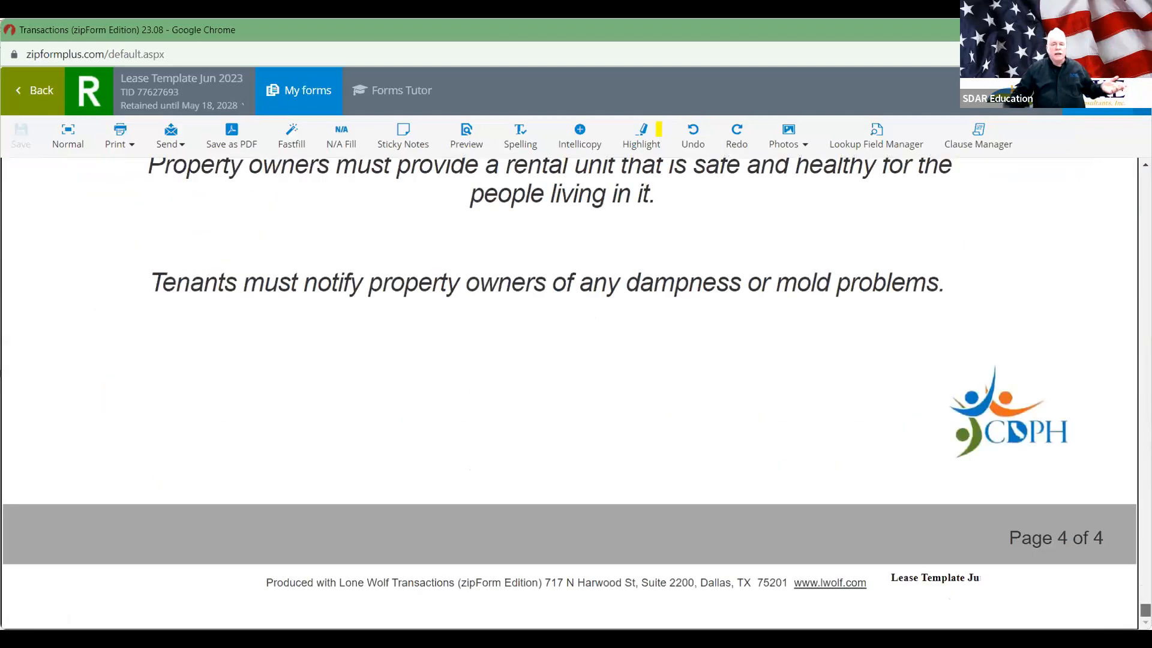
# - Leave the lease form and open the Application to Lease or Rent/Screening Fee (LRA-1) from the Lease Packet folder
pyautogui.click(42, 90)
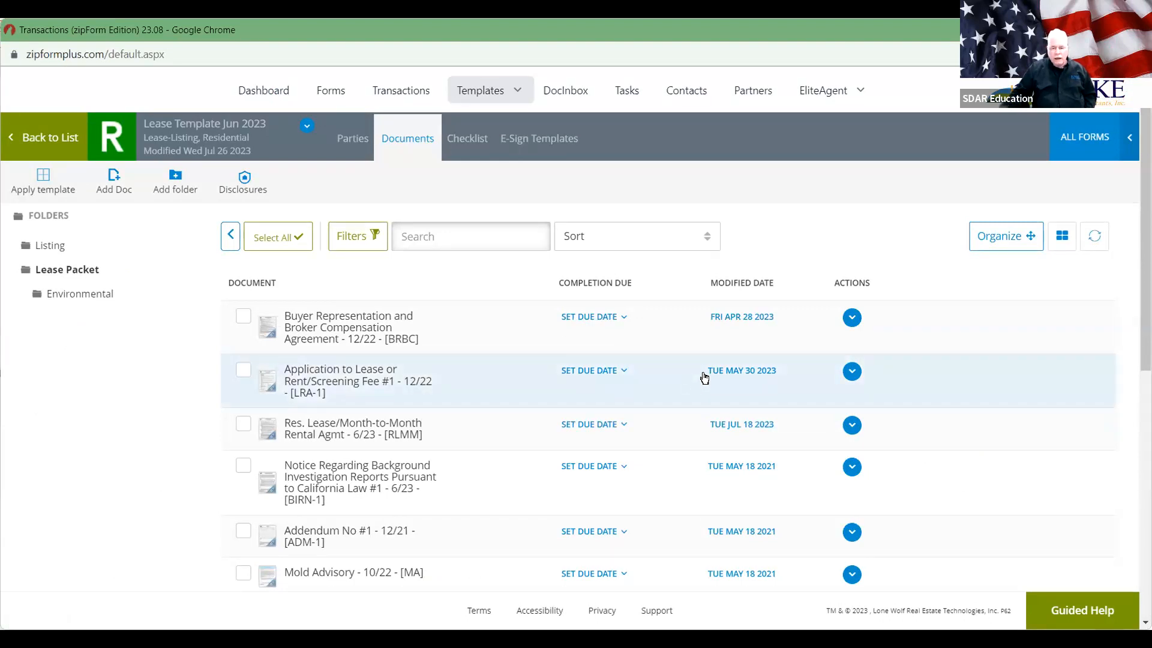
pyautogui.click(750, 370)
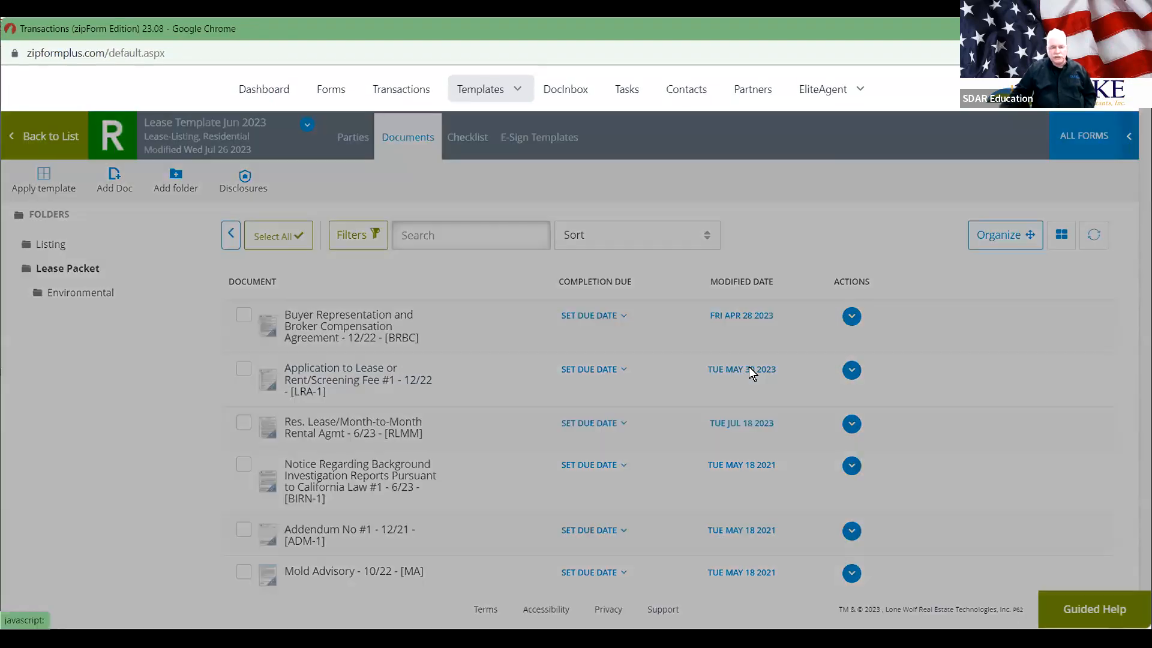
pyautogui.click(447, 257)
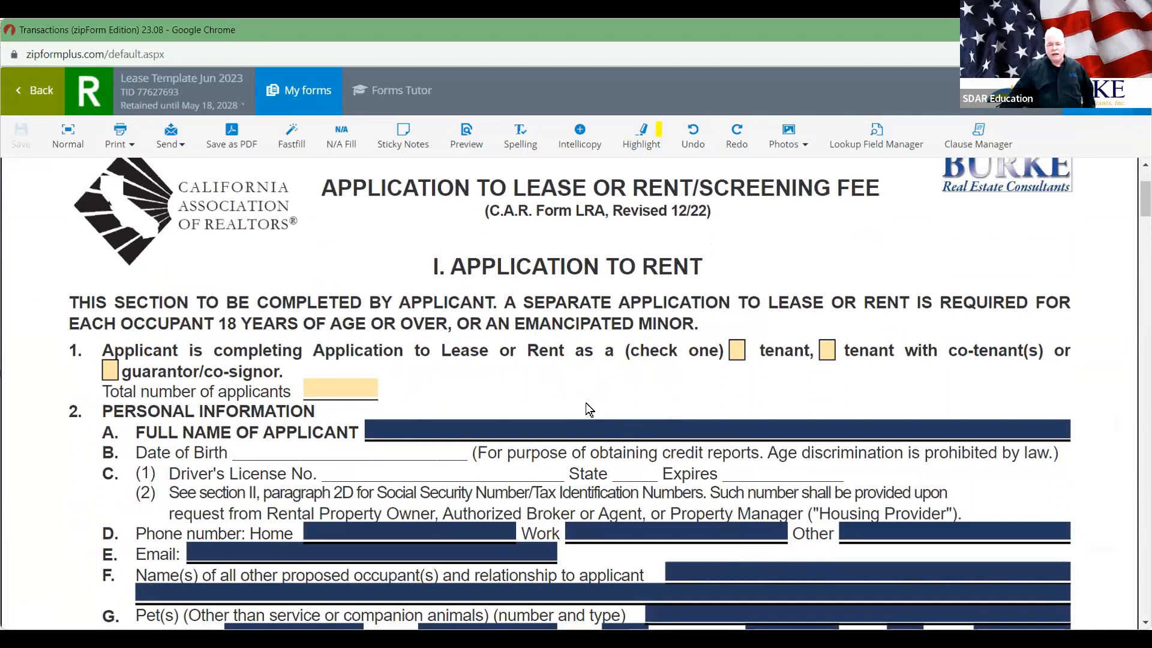
# - Examine the application's applicant type options and the personal information fields in paragraphs 1 and 2
pyautogui.scroll(-3, 660, 495)
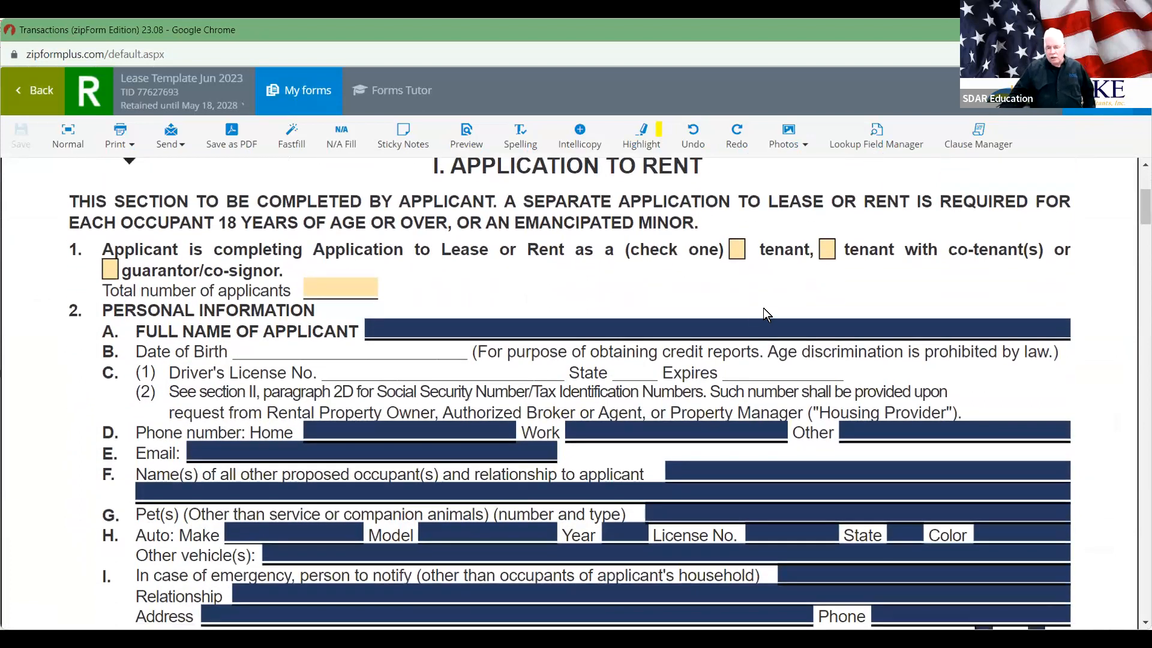
pyautogui.scroll(-3, 760, 374)
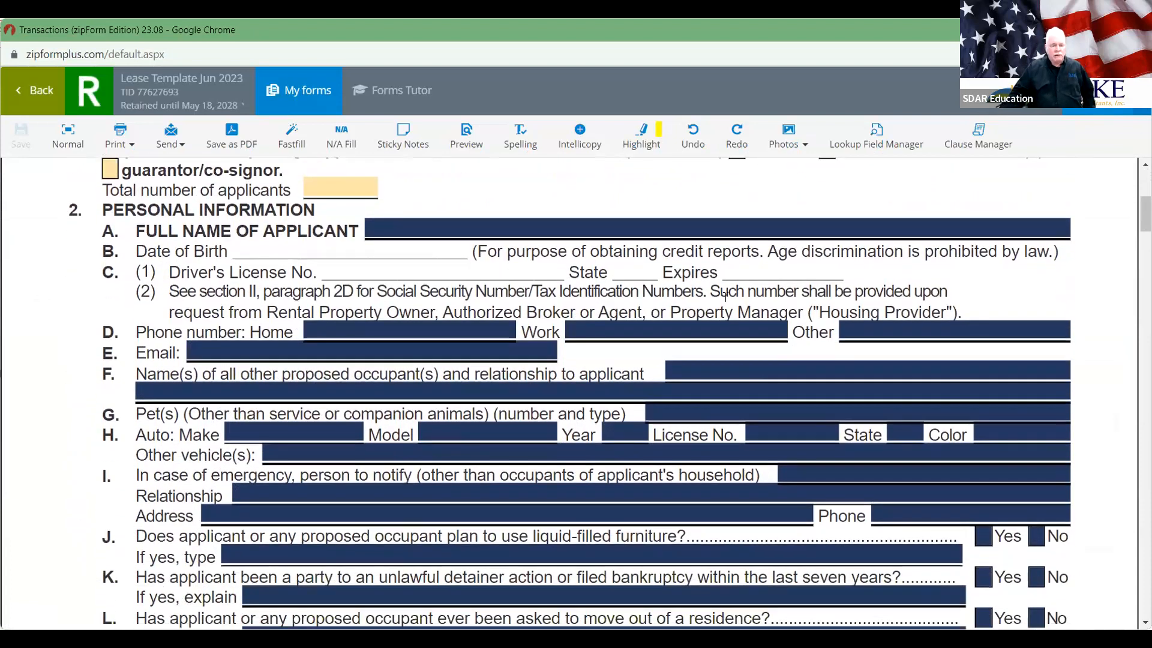
pyautogui.scroll(-2, 588, 420)
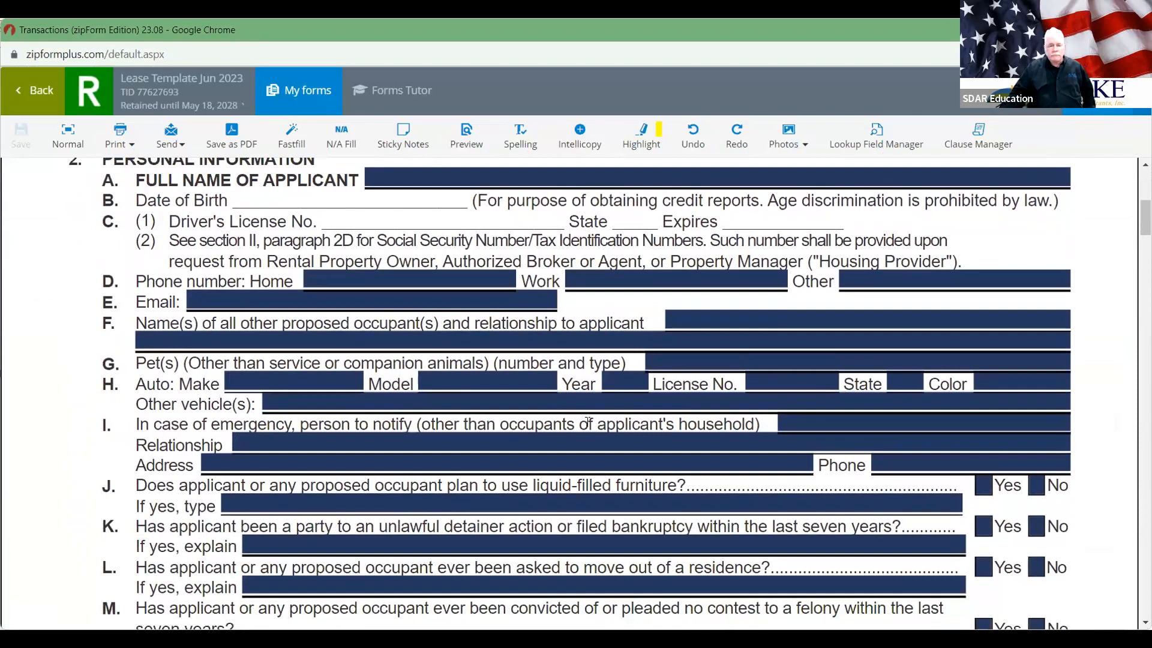
pyautogui.scroll(-8, 616, 363)
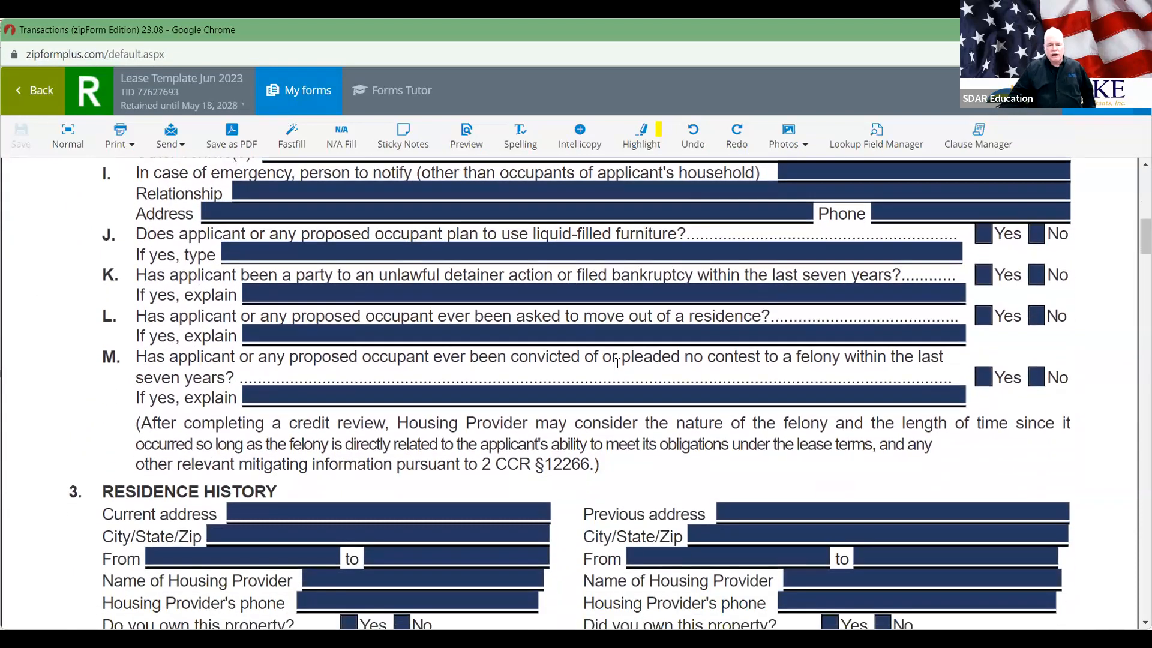
# - Review background questions K, L and M, marking the words "unlawful", "asked" and "convicted" one after another
pyautogui.scroll(2, 617, 362)
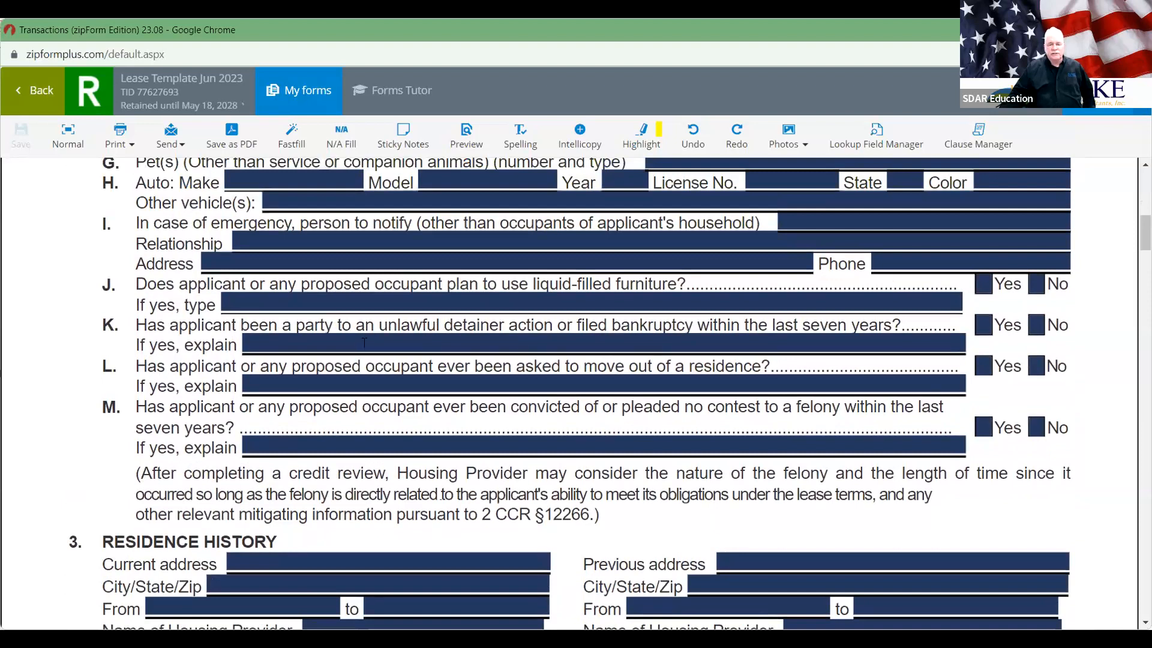
pyautogui.doubleClick(410, 321)
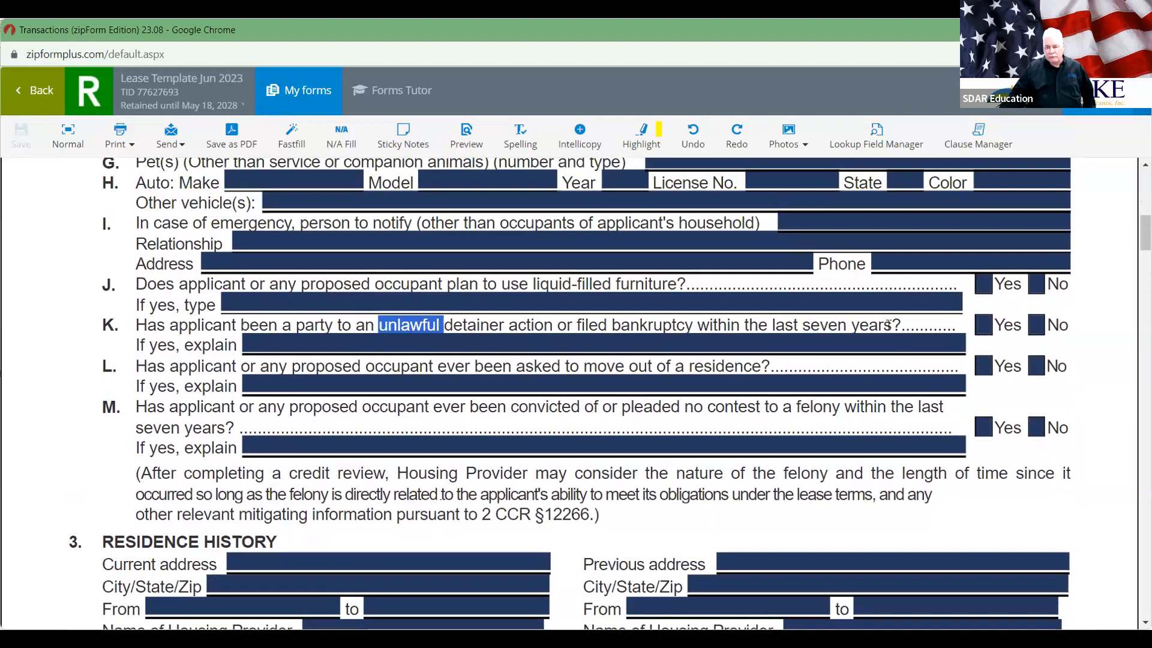
pyautogui.scroll(2, 638, 323)
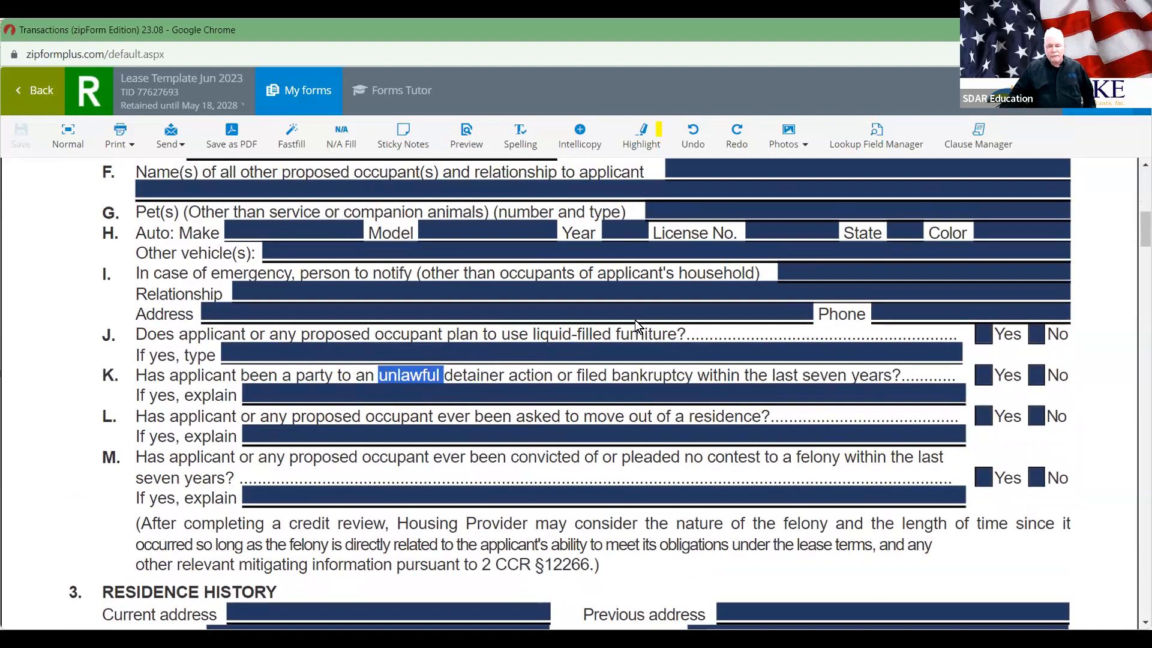
pyautogui.doubleClick(537, 415)
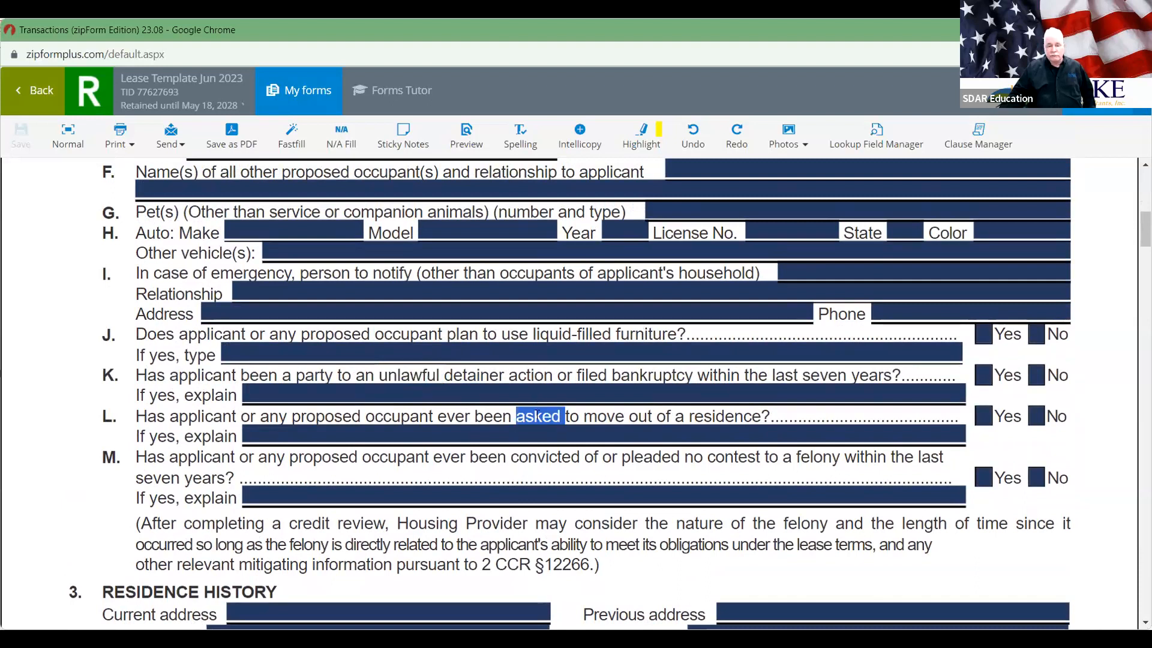
pyautogui.doubleClick(539, 456)
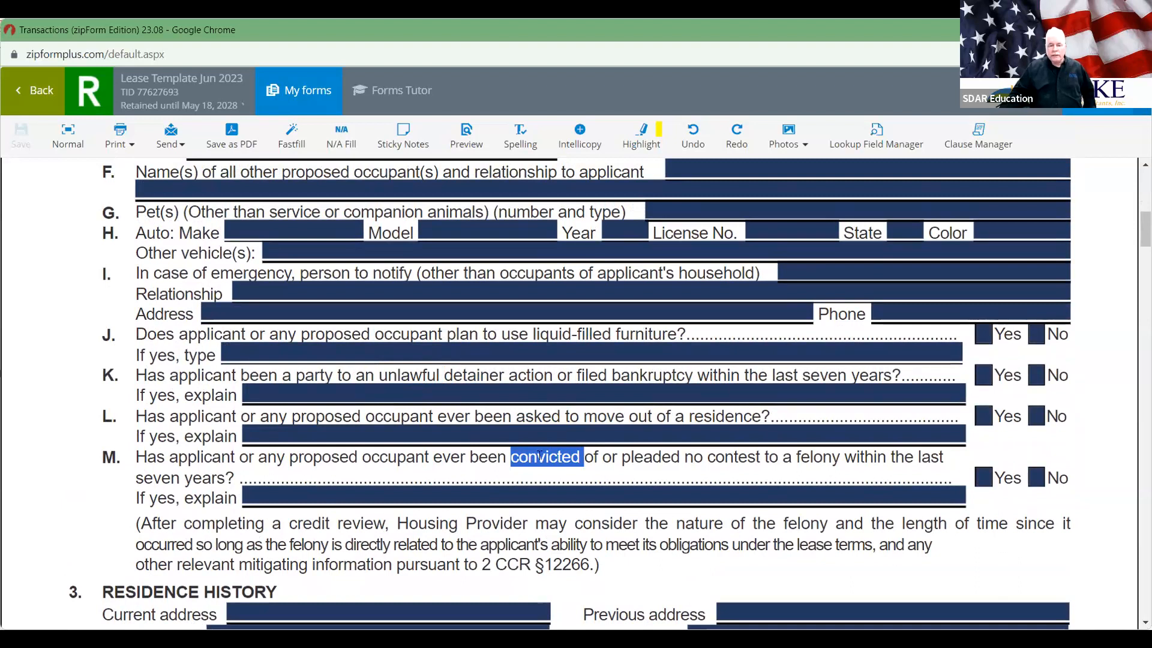
# - Review the Residence History and the Employment and Income History sections in paragraphs 3 and 4 of the application
pyautogui.scroll(-4, 539, 455)
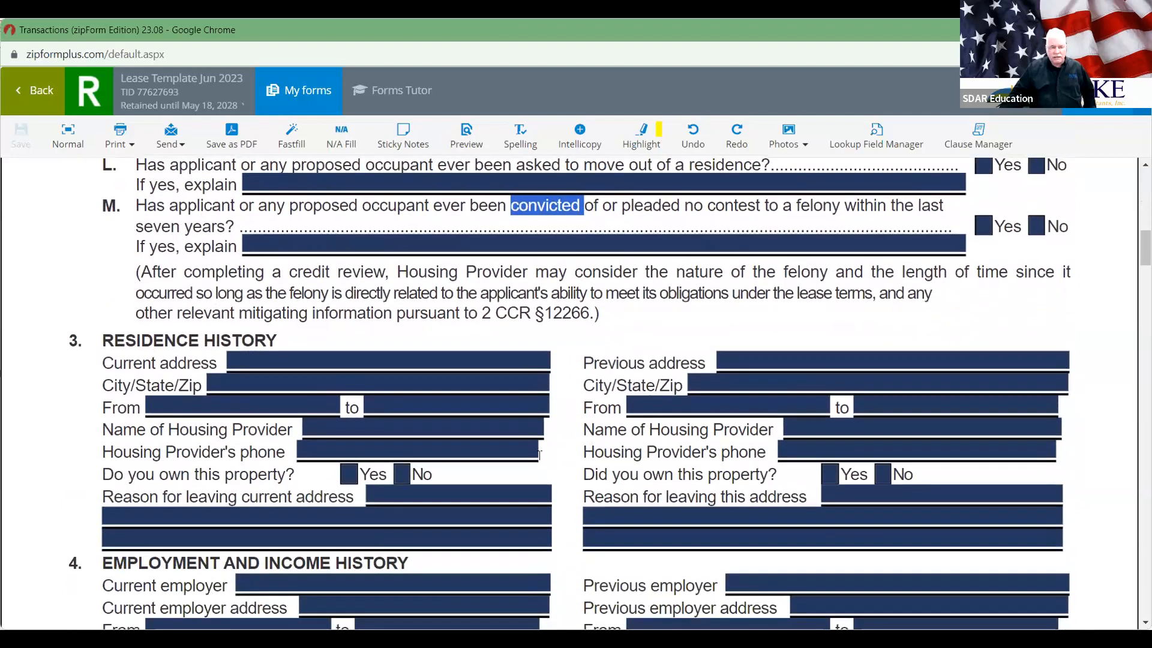
pyautogui.scroll(-1, 539, 455)
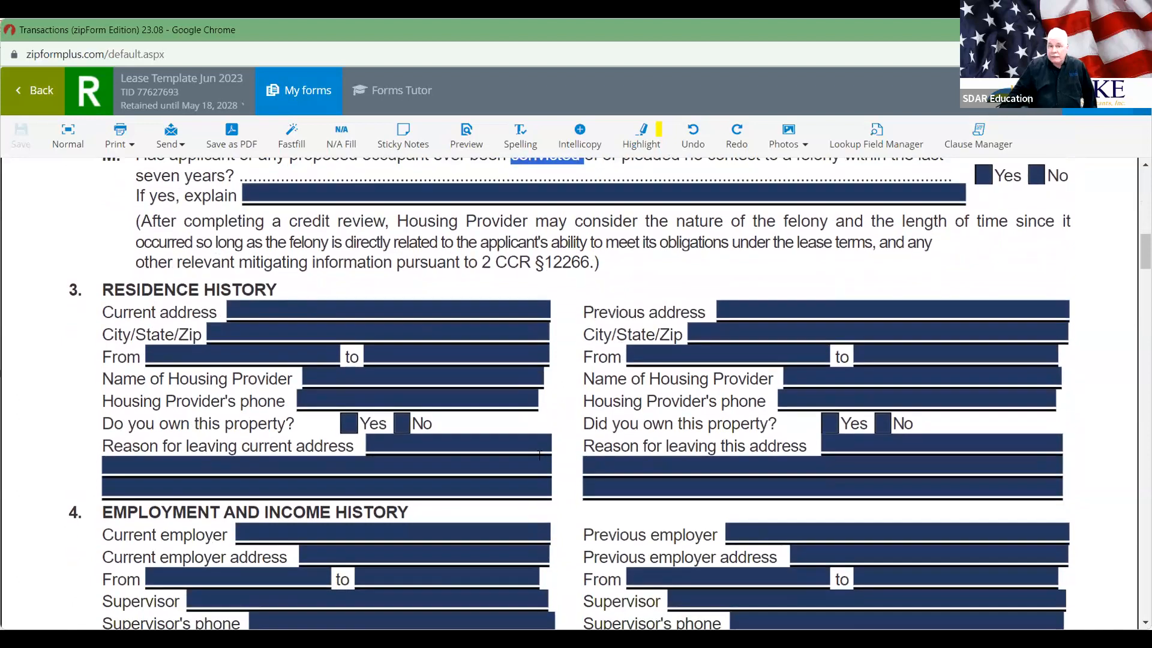
pyautogui.scroll(-1, 539, 455)
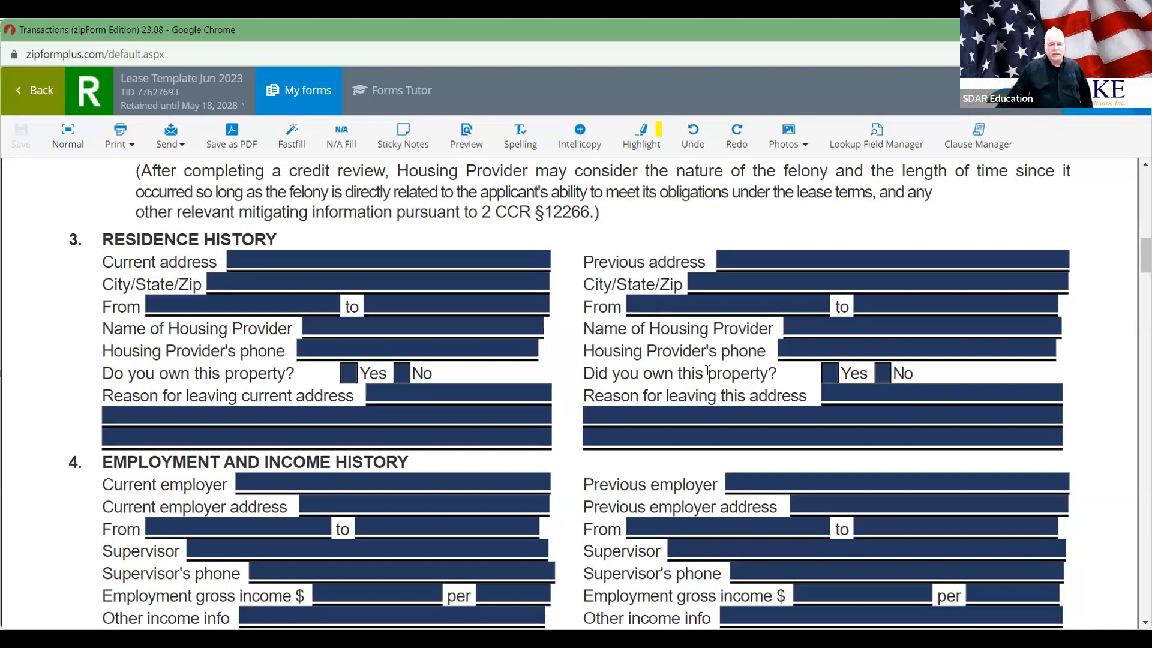
pyautogui.scroll(-1, 708, 372)
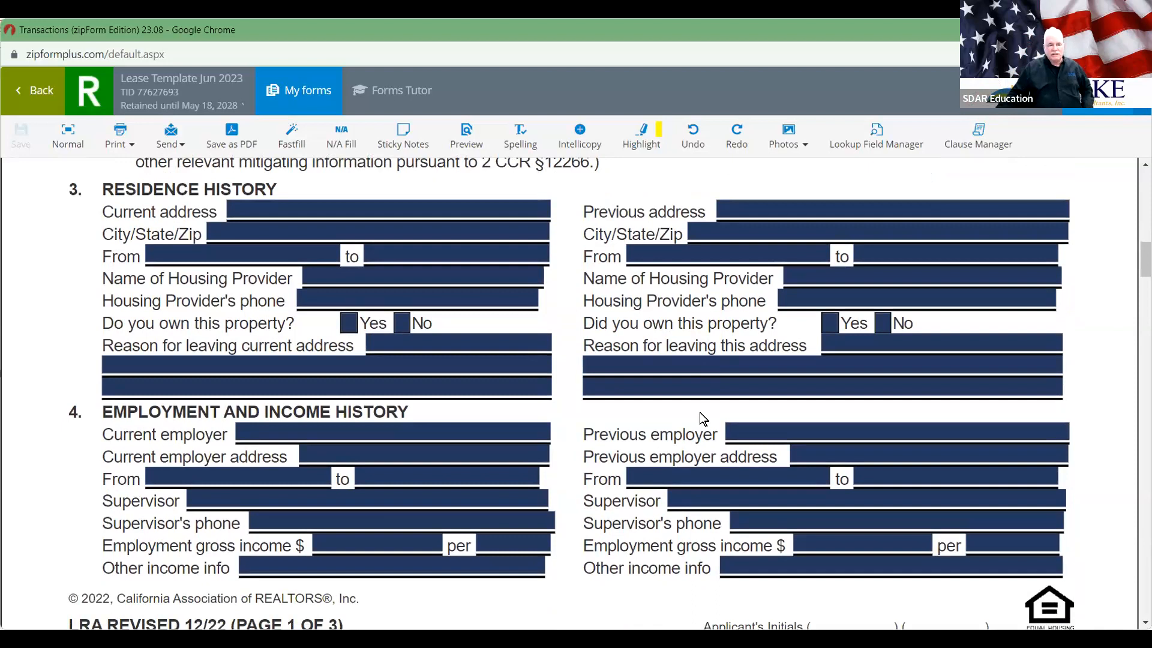
pyautogui.scroll(-6, 653, 420)
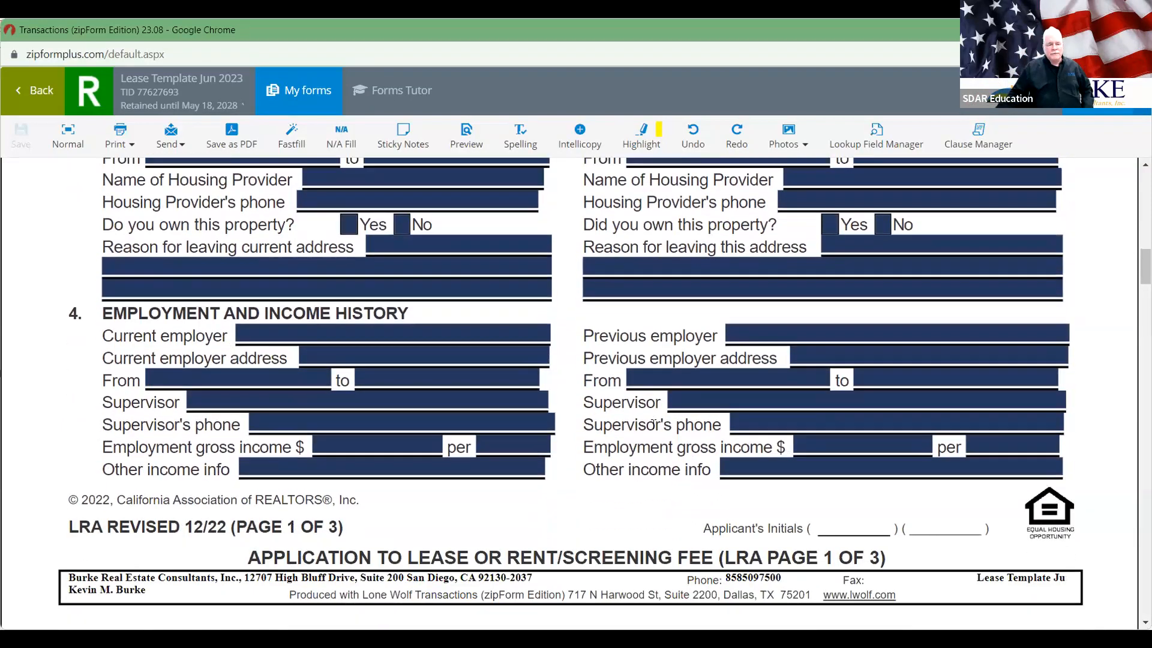
# - Examine the credit and banking information in paragraph 5, along with the personal references and nearest relatives sections
pyautogui.scroll(-8, 653, 424)
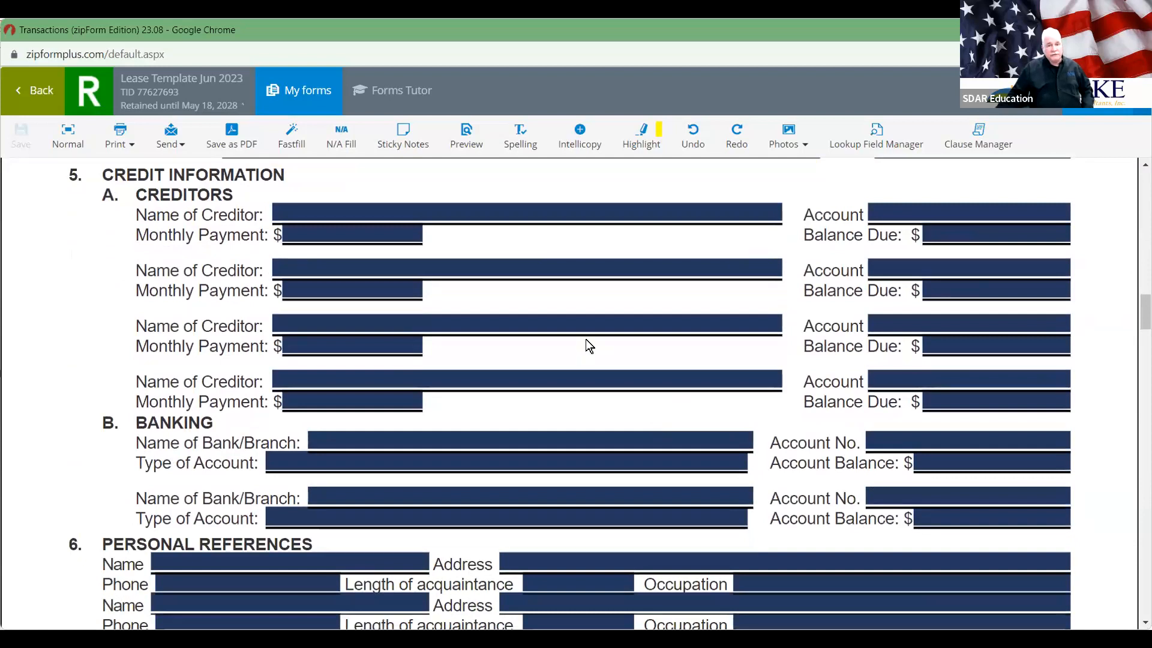
pyautogui.scroll(-4, 586, 339)
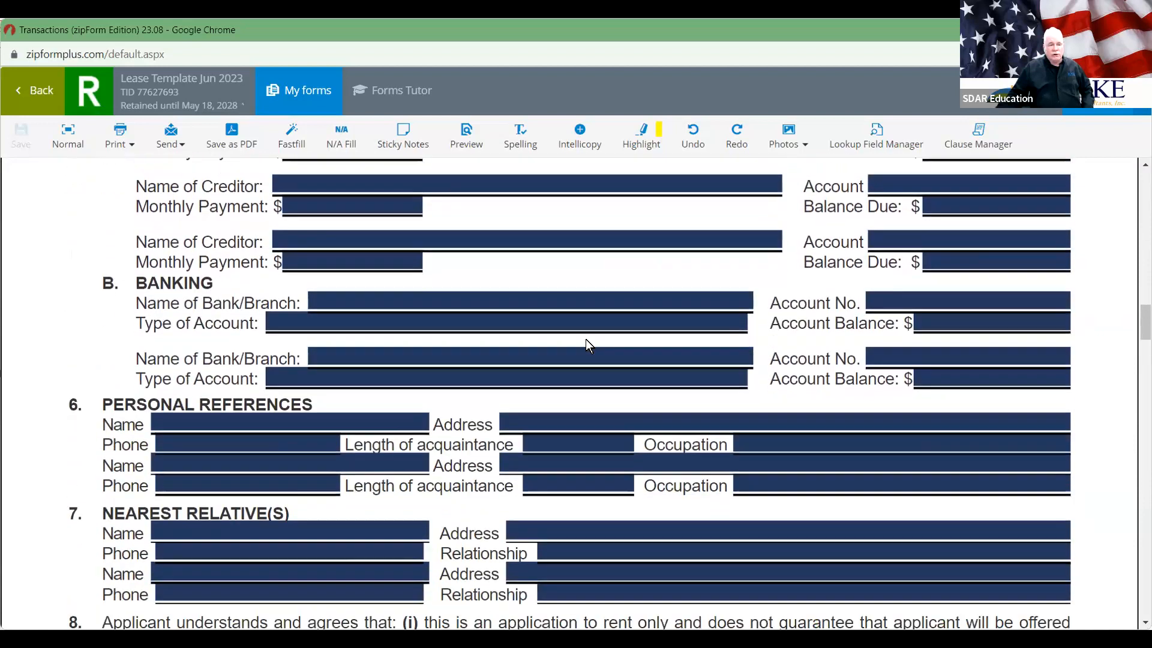
pyautogui.scroll(4, 586, 340)
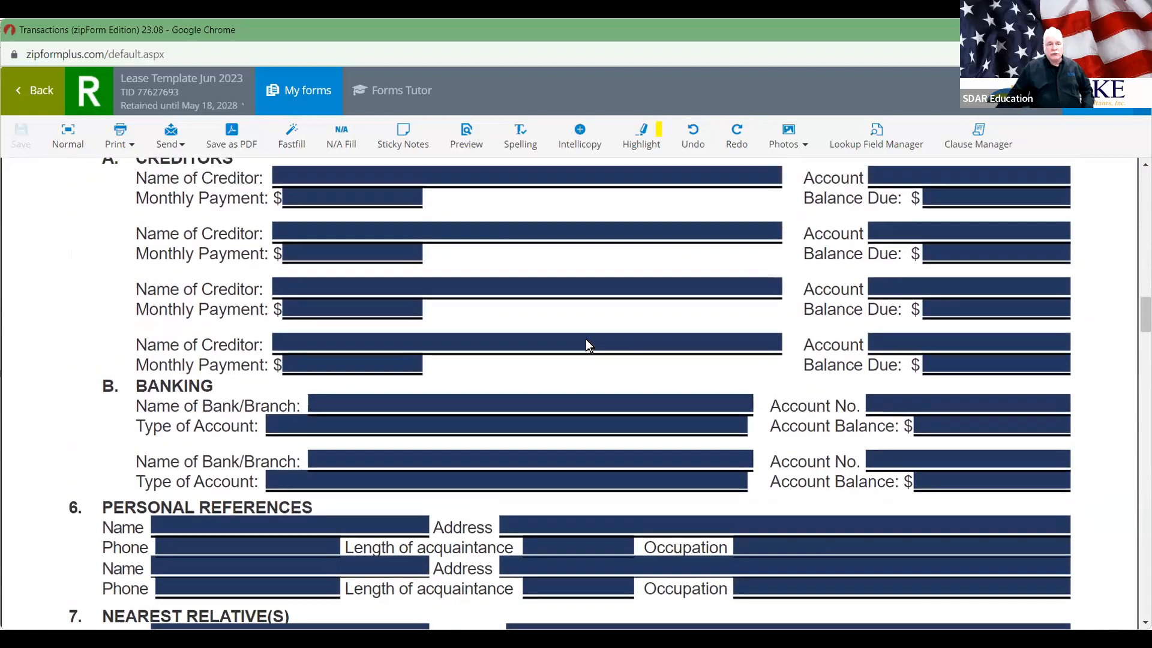
pyautogui.scroll(-4, 594, 341)
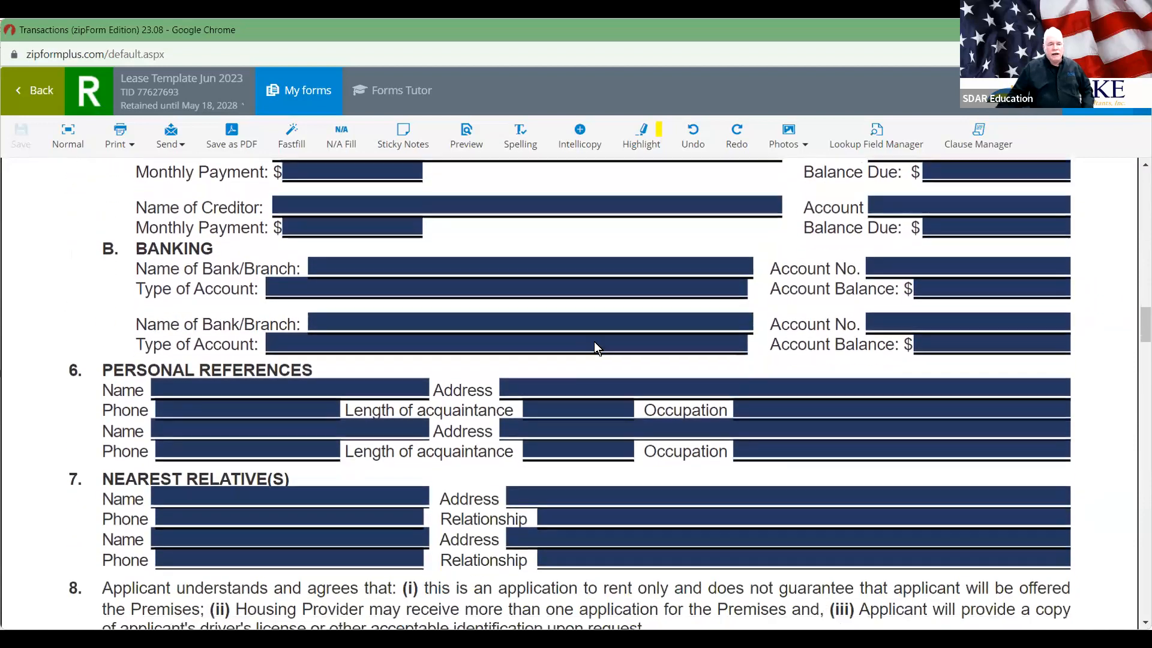
pyautogui.scroll(-1, 564, 339)
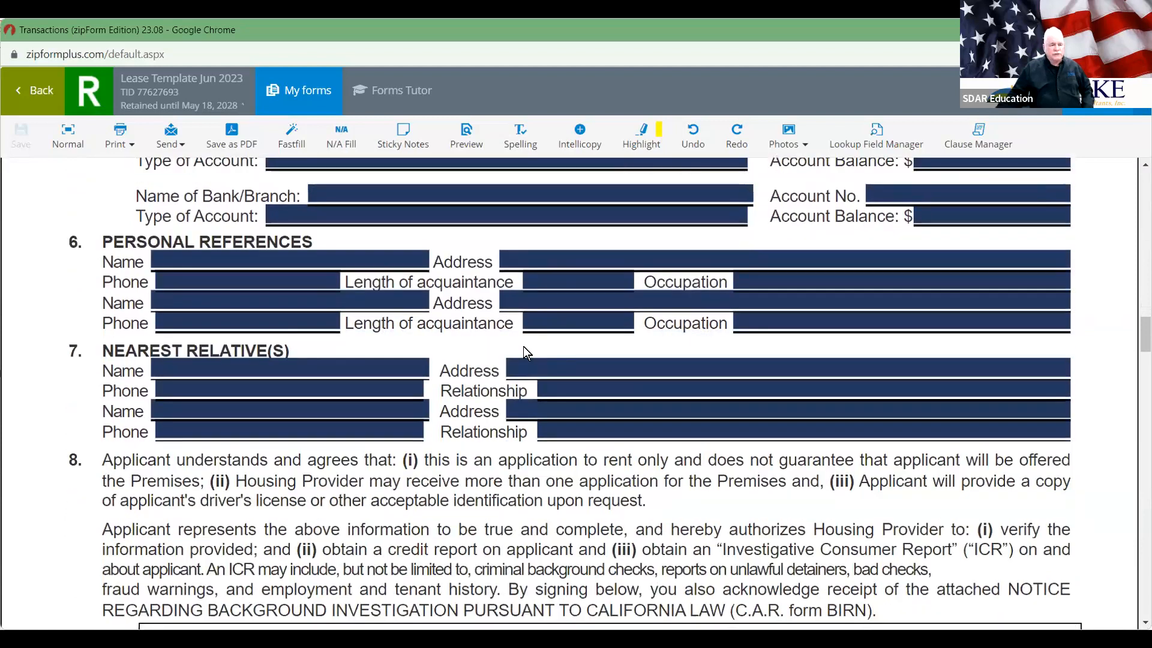
# - Review paragraphs 8 and 9 of the application down to the applicant signature lines, marking the words "rent only" in paragraph 8
pyautogui.scroll(-2, 516, 353)
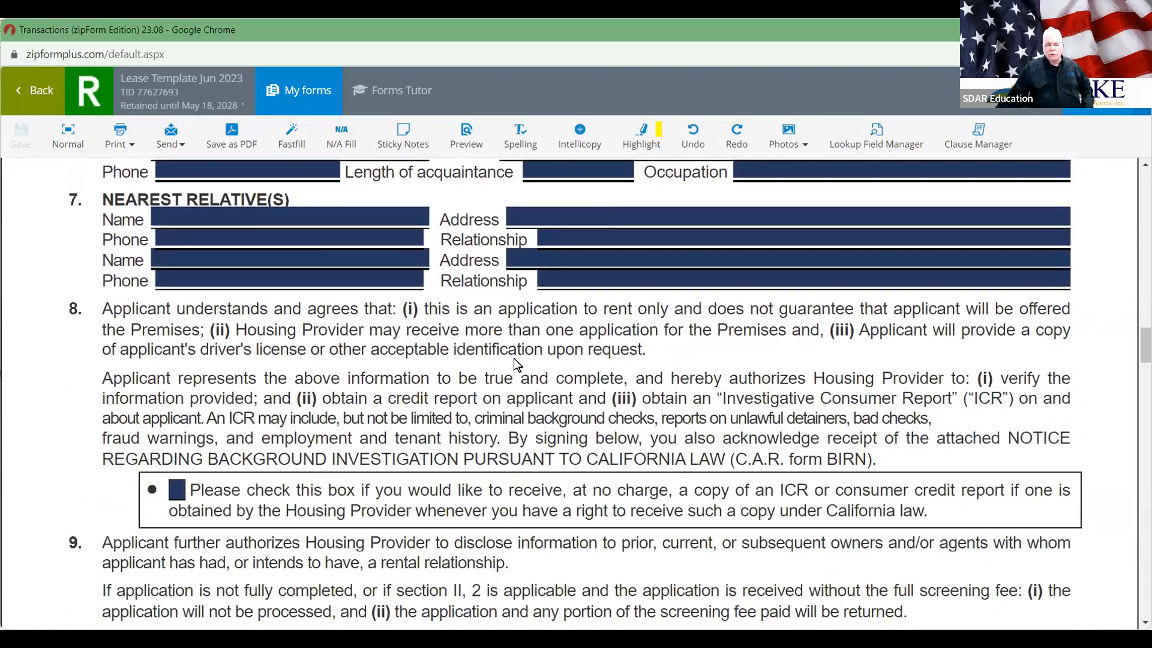
pyautogui.scroll(-2, 513, 360)
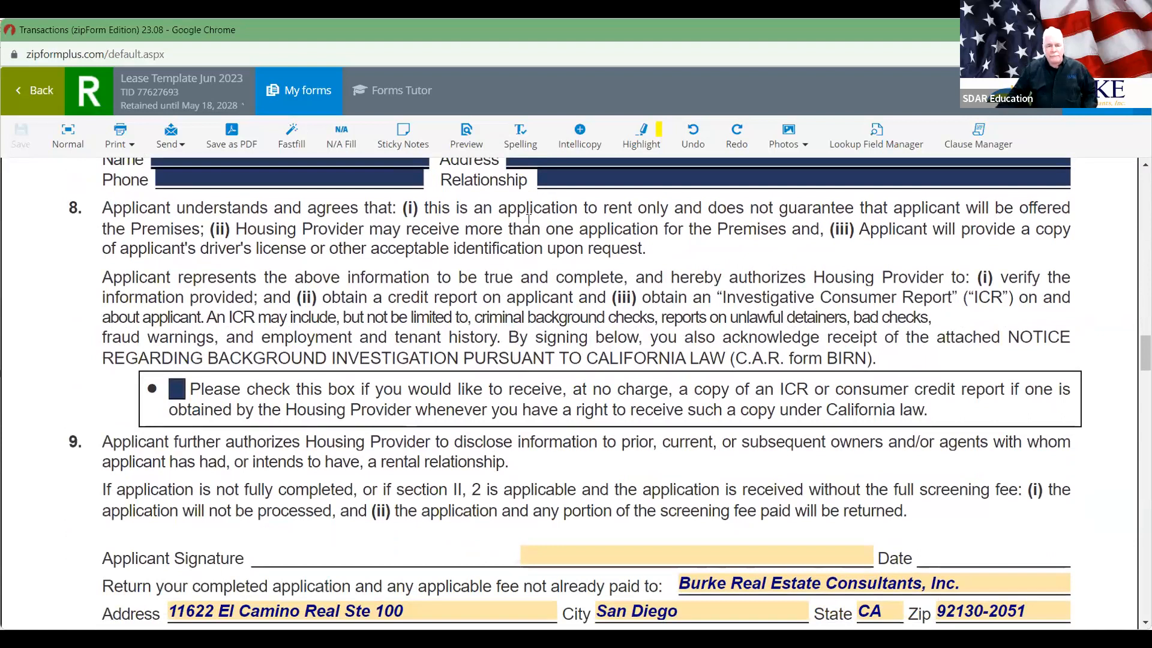
pyautogui.moveTo(608, 210); pyautogui.dragTo(668, 210)
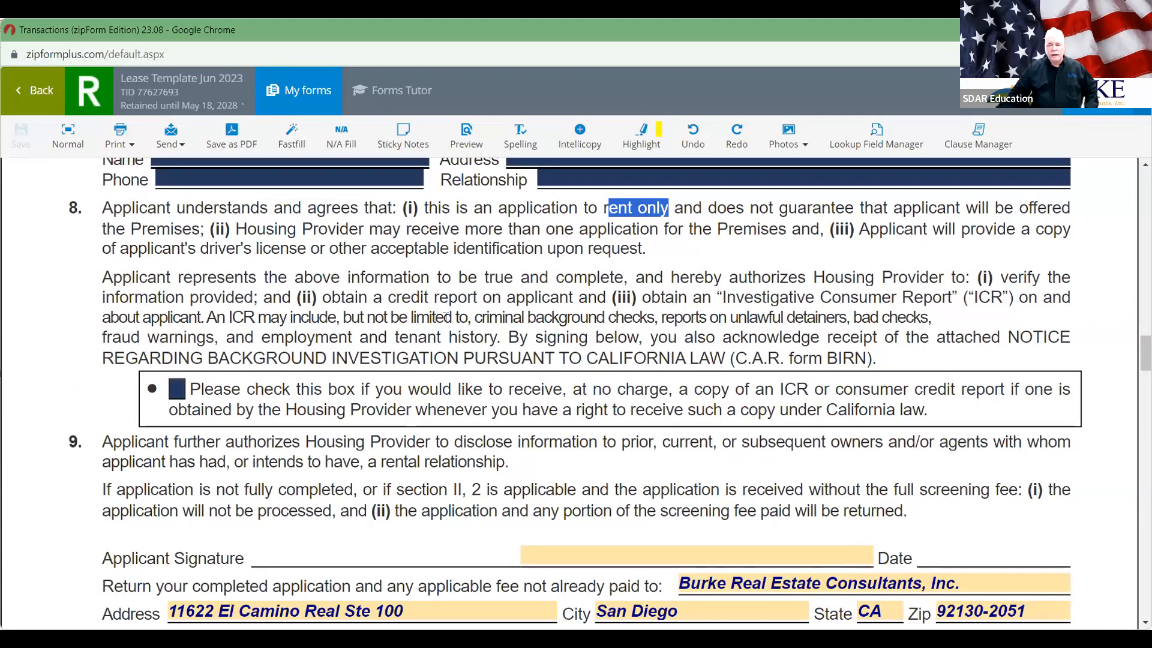
pyautogui.scroll(-2, 447, 317)
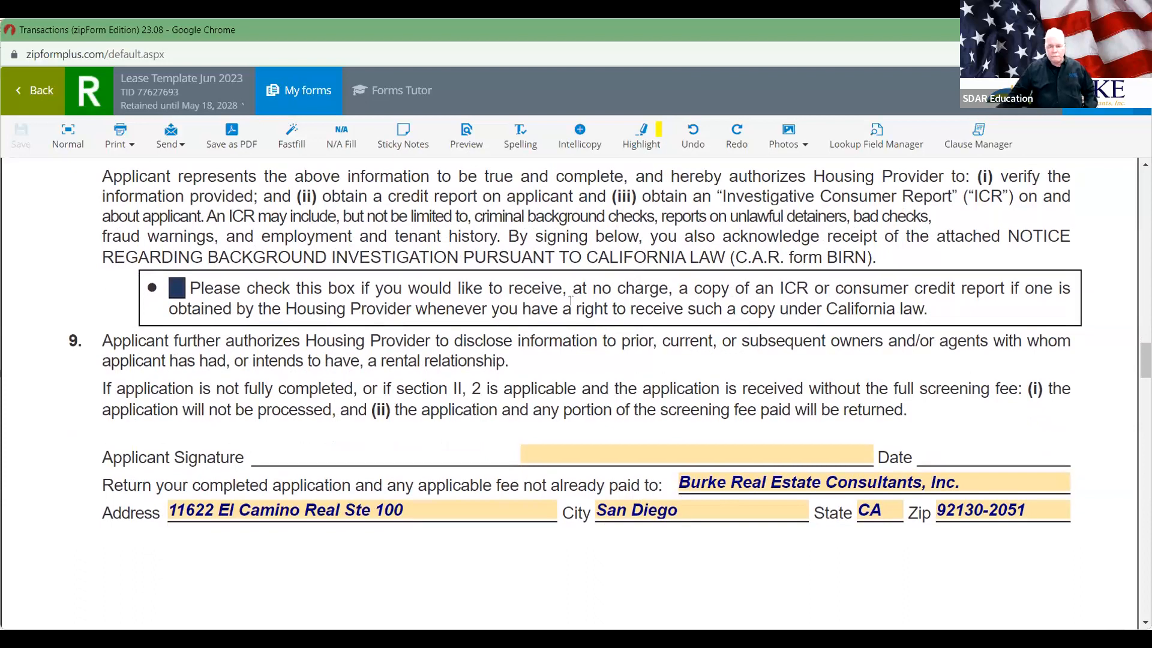
pyautogui.scroll(-3, 552, 298)
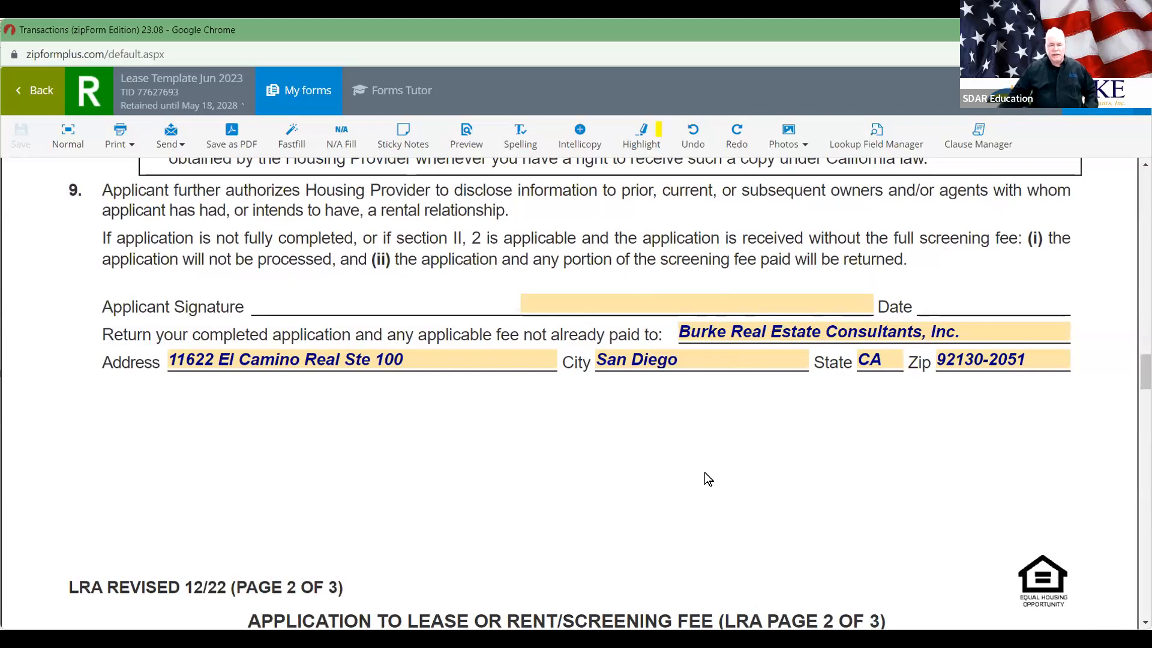
# - Examine section II of the application, covering property information, the screening fee options and the closing signature and acknowledgement lines
pyautogui.scroll(-2, 707, 478)
pyautogui.scroll(-8, 705, 340)
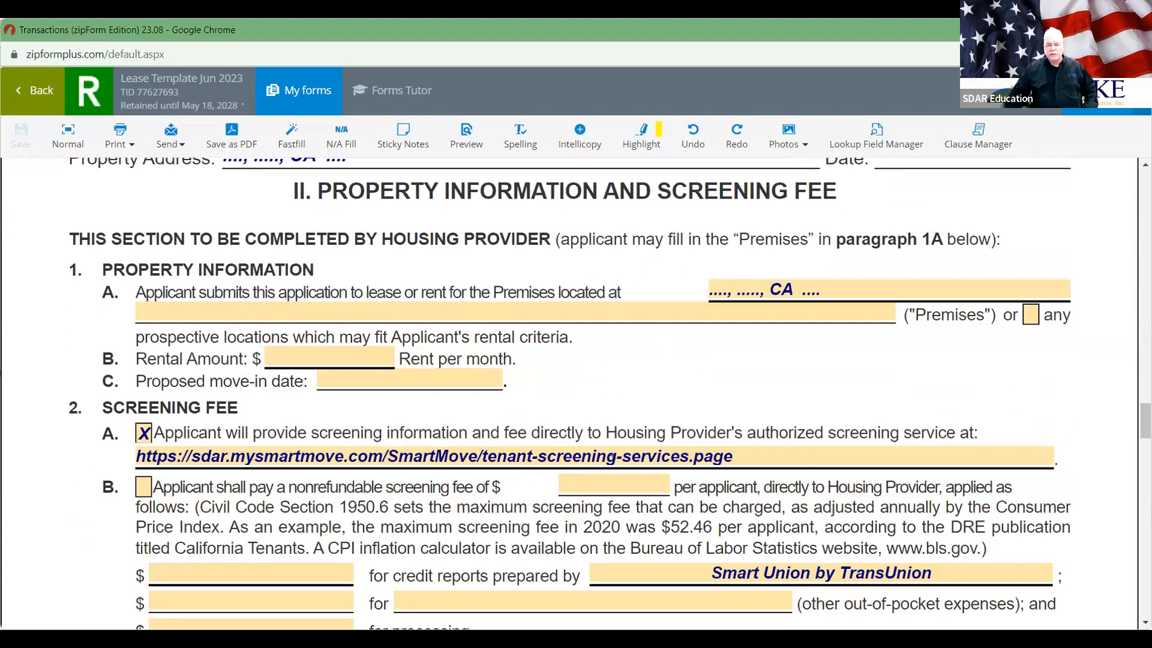
pyautogui.scroll(-3, 467, 367)
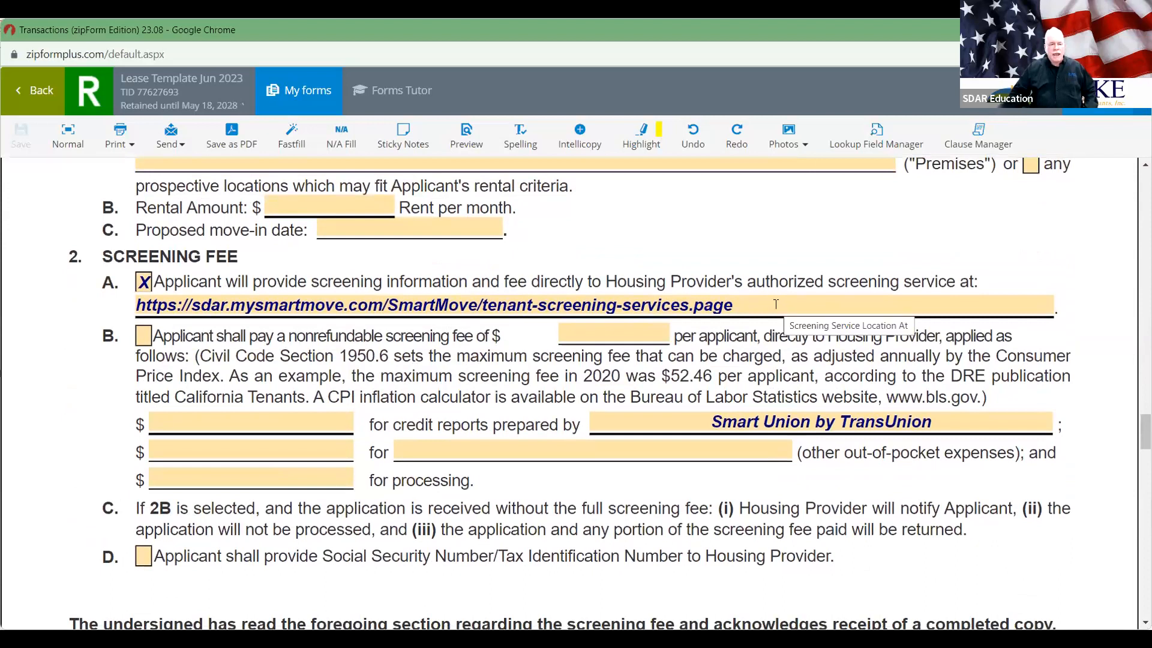
pyautogui.scroll(1, 776, 304)
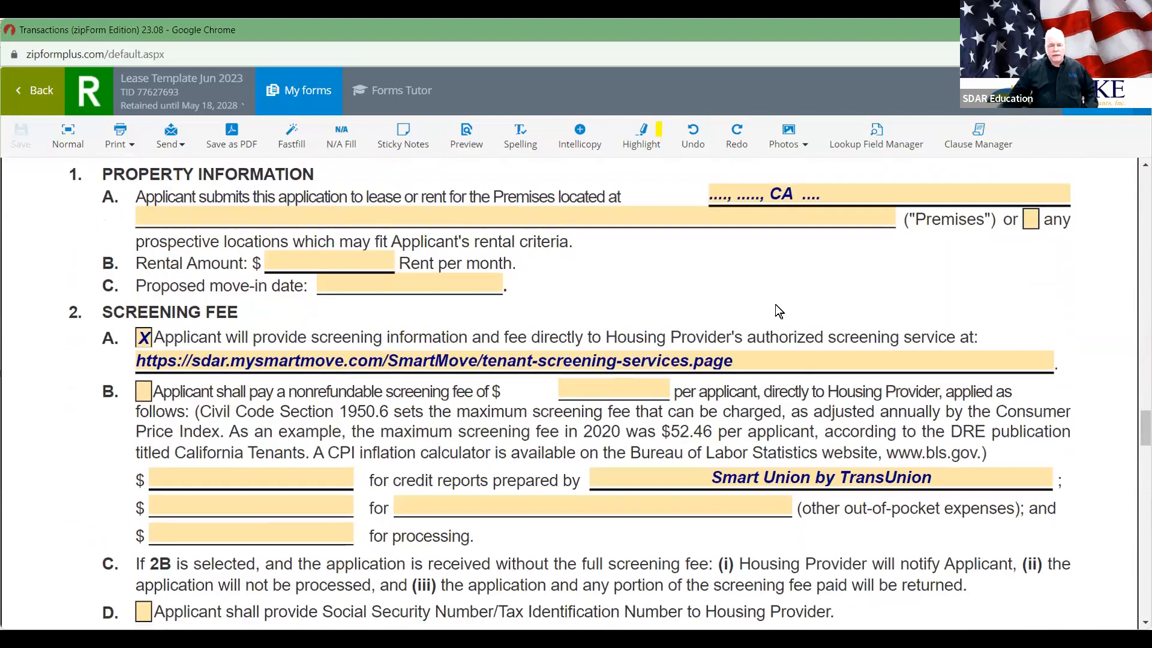
pyautogui.scroll(-2, 776, 305)
pyautogui.scroll(-4, 775, 304)
pyautogui.scroll(1, 885, 280)
pyautogui.scroll(-12, 900, 274)
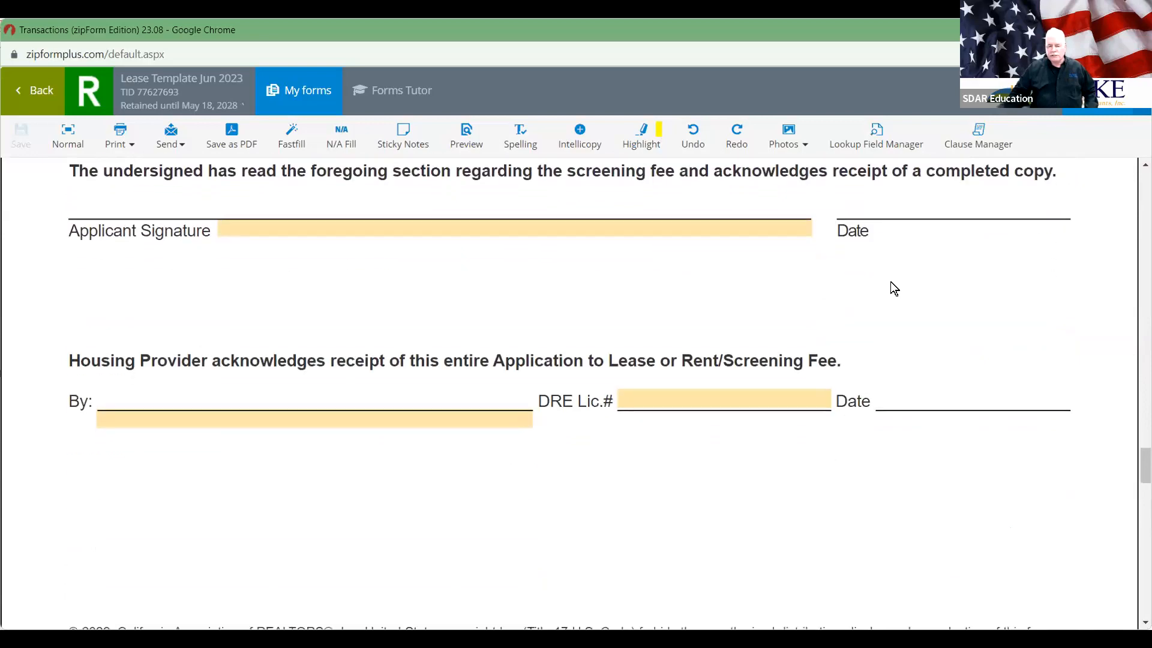
# - Review the Notice Regarding Background Investigation Reports (BIRN), including the consumer reporting agency details and the applicant signature line
pyautogui.scroll(-10, 891, 287)
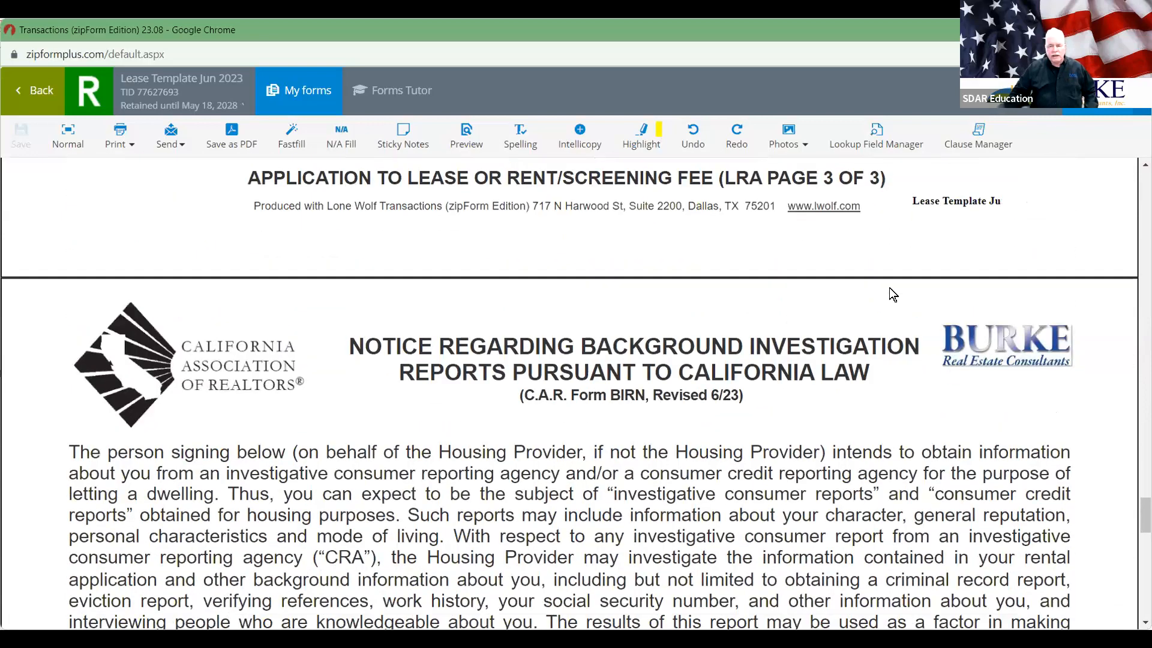
pyautogui.scroll(-4, 890, 294)
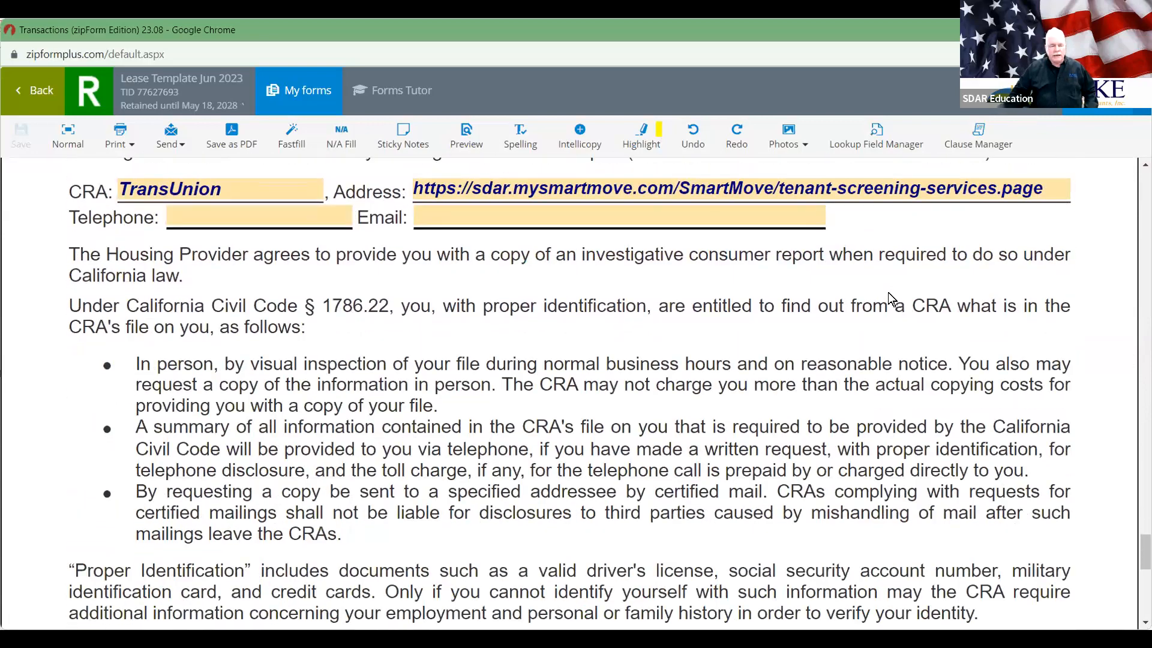
pyautogui.scroll(6, 892, 298)
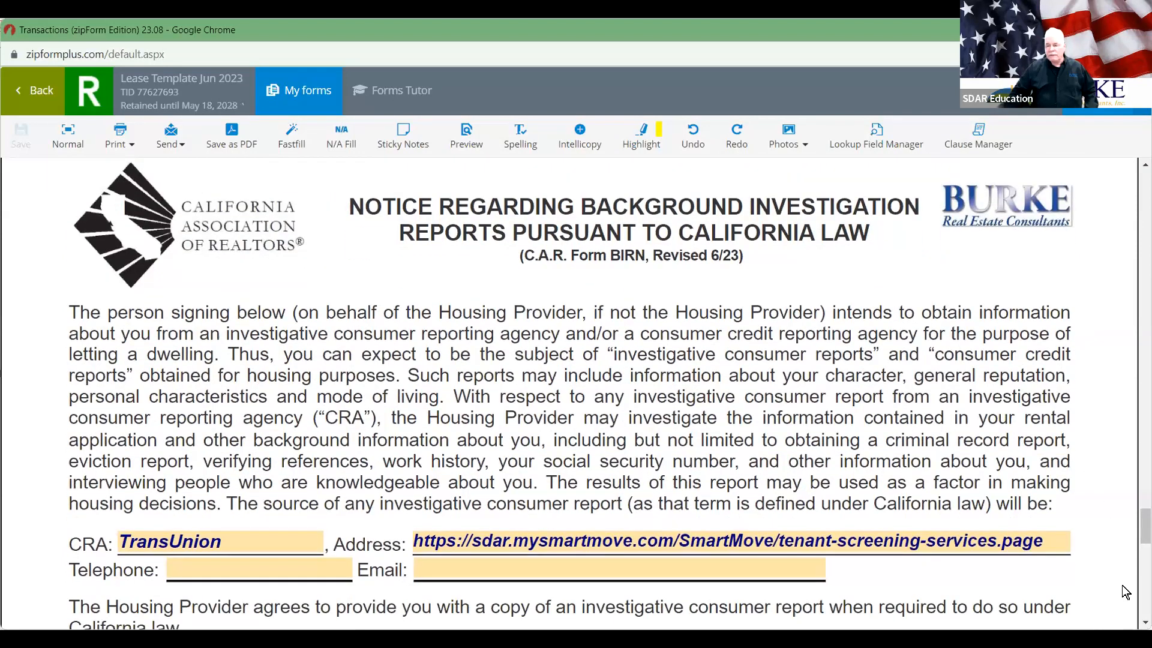
pyautogui.scroll(-8, 599, 390)
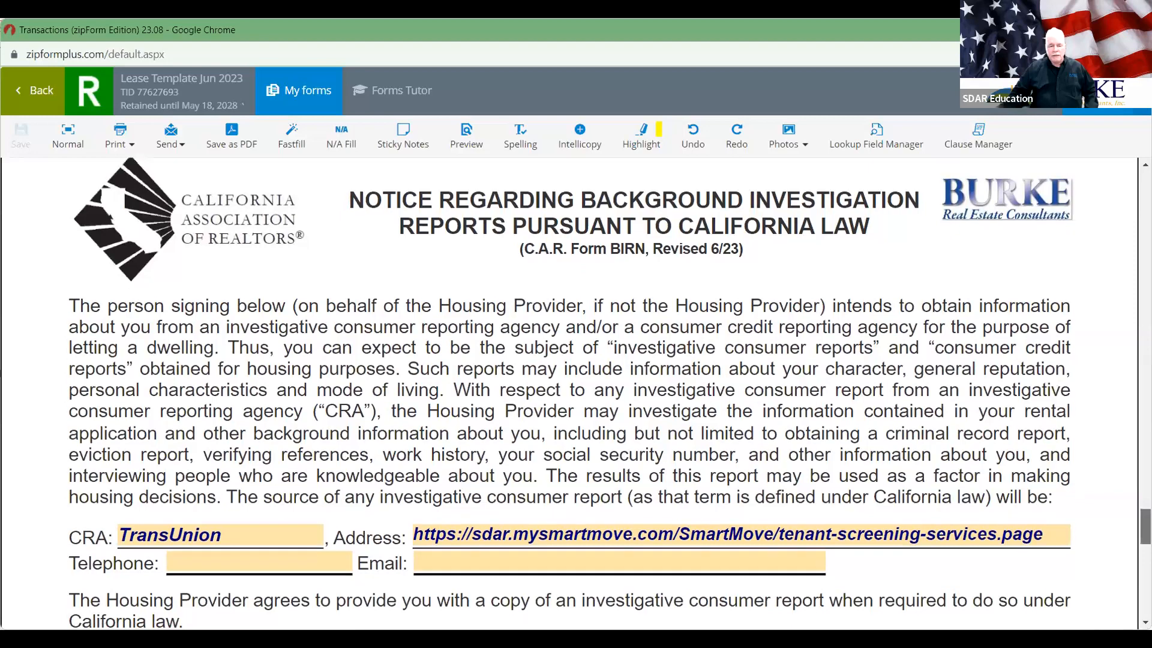
pyautogui.scroll(-10, 600, 390)
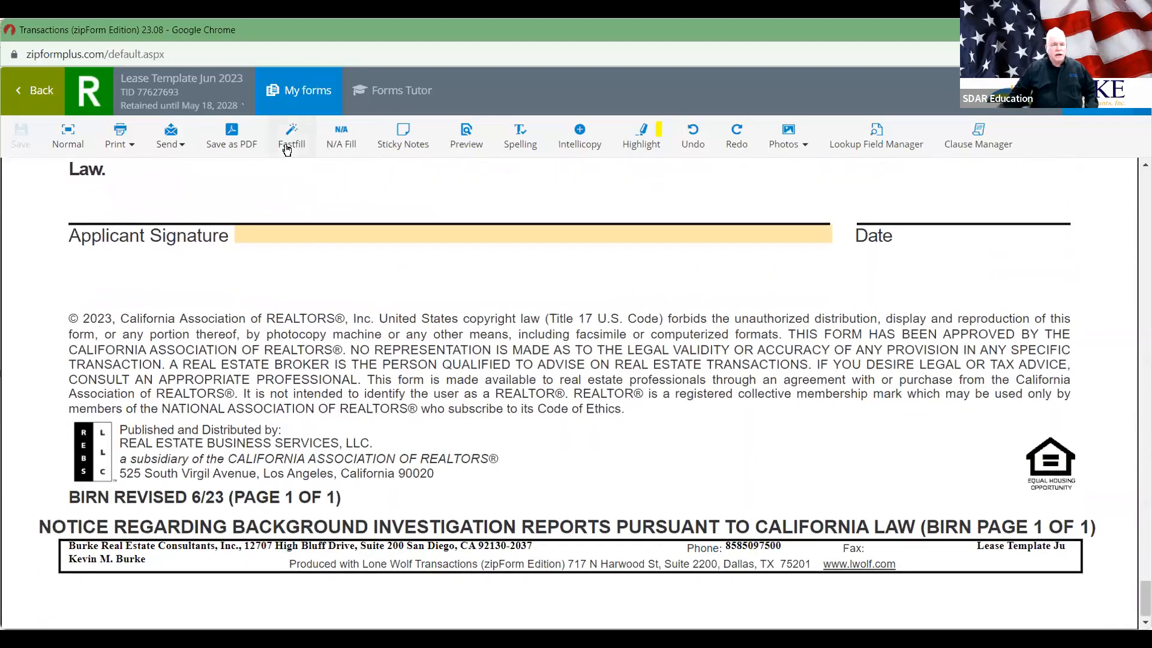
# - Return to the Lease Packet documents and look through the full list of included forms
pyautogui.click(46, 95)
pyautogui.scroll(-7, 508, 381)
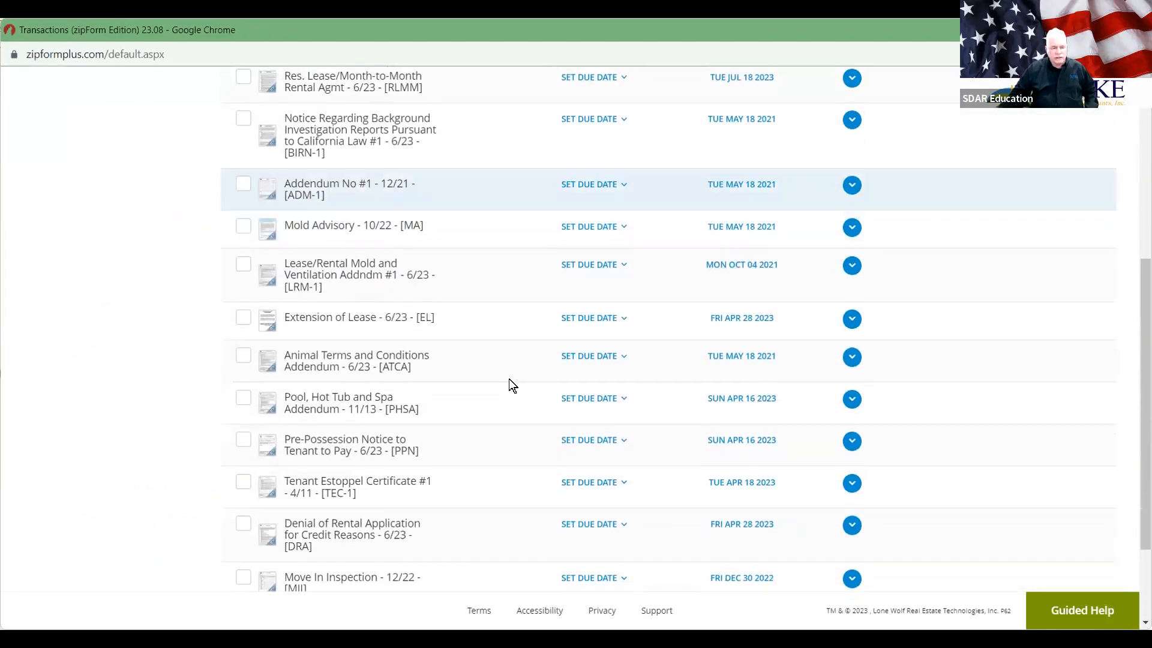
pyautogui.scroll(-1, 506, 379)
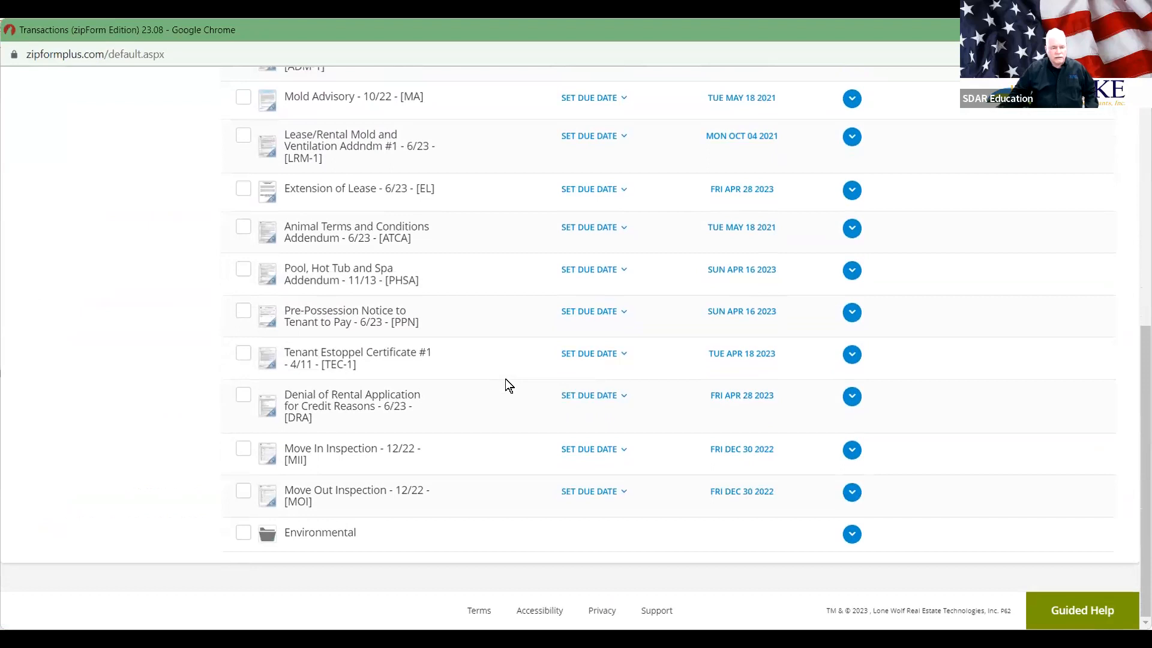
pyautogui.scroll(1, 505, 379)
pyautogui.scroll(-1, 508, 385)
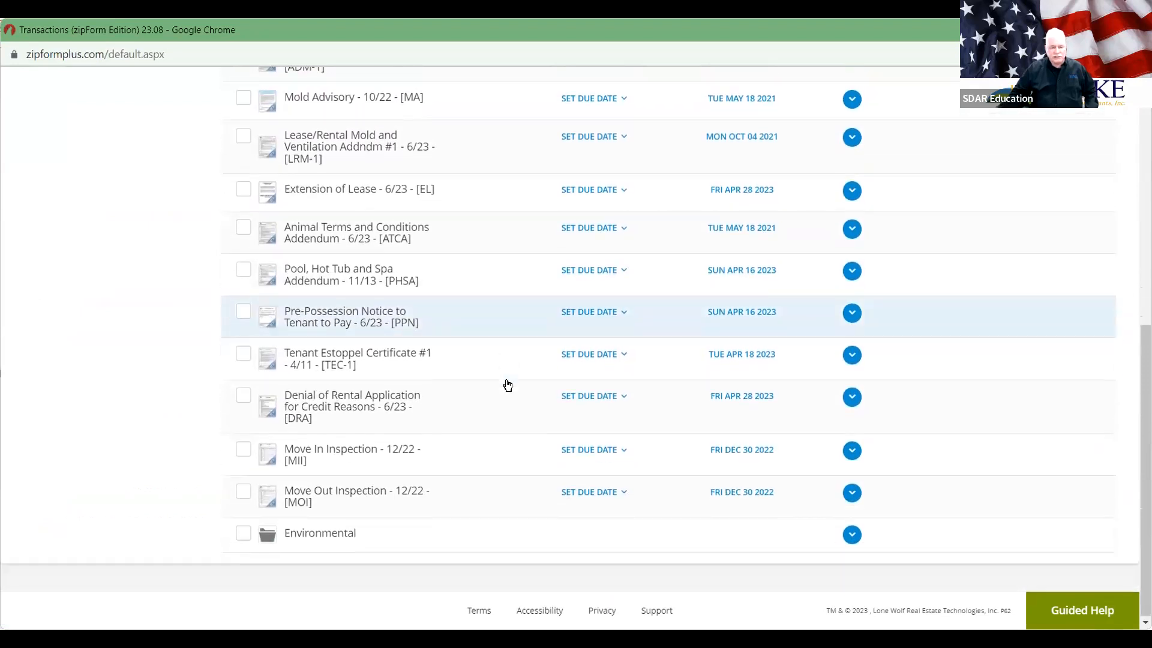
pyautogui.scroll(9, 507, 385)
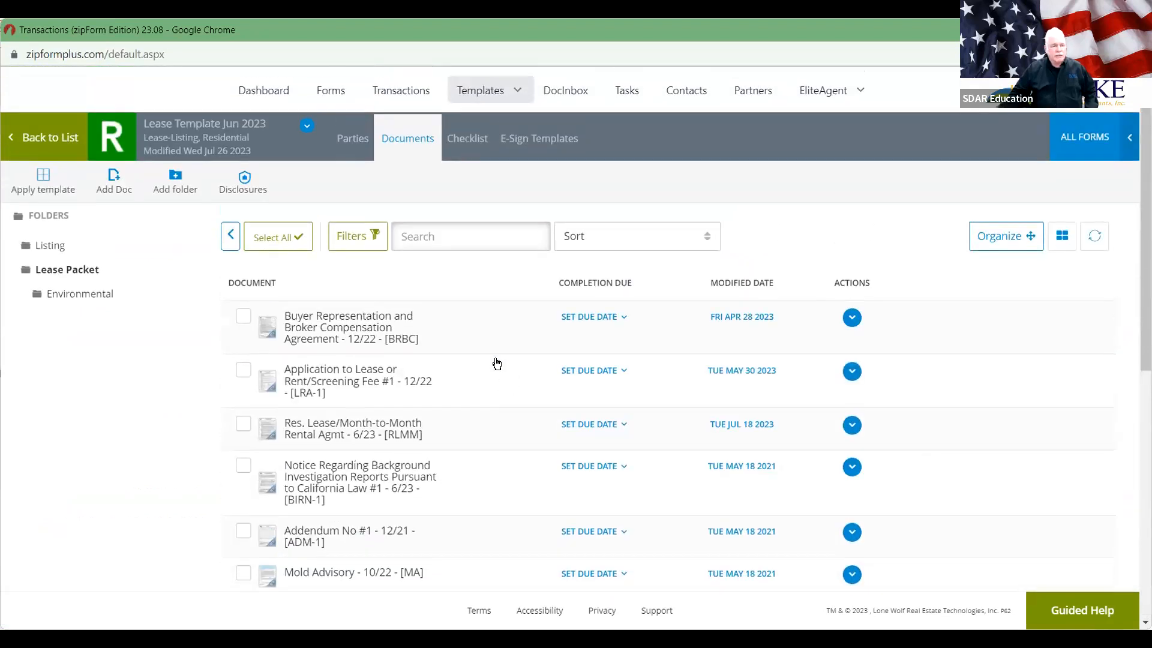
# - Create a New Lease-Listing template named "fghmfgjh" with category Residential, automatically applied to LeaseListing/Residential new transactions
pyautogui.click(50, 137)
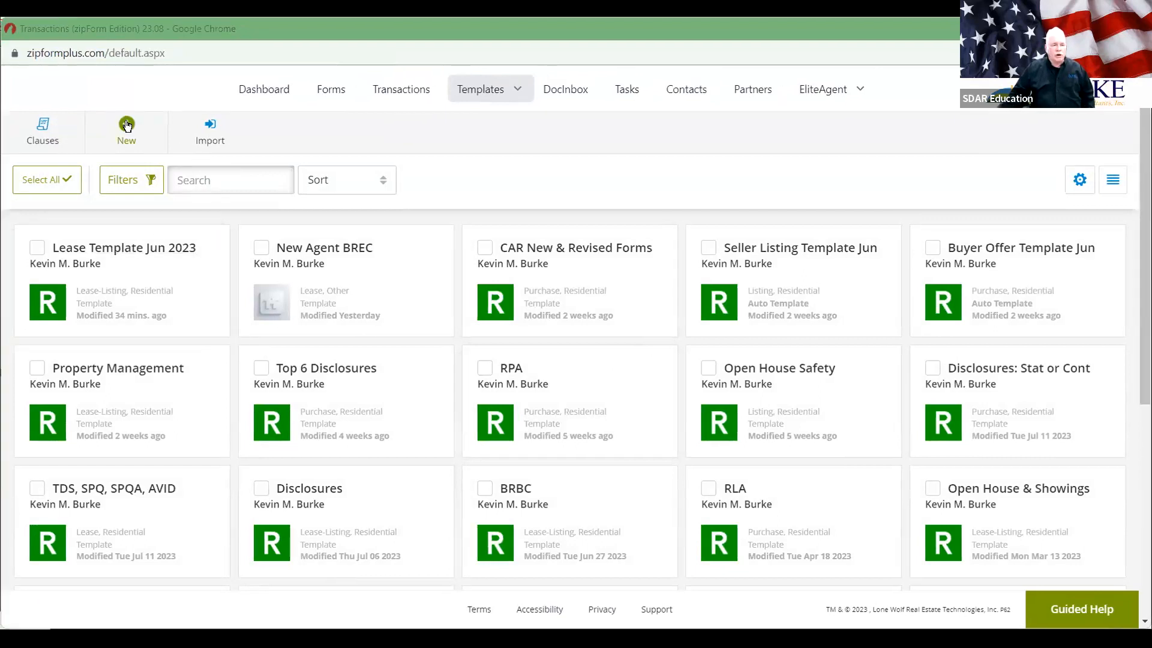
pyautogui.click(127, 125)
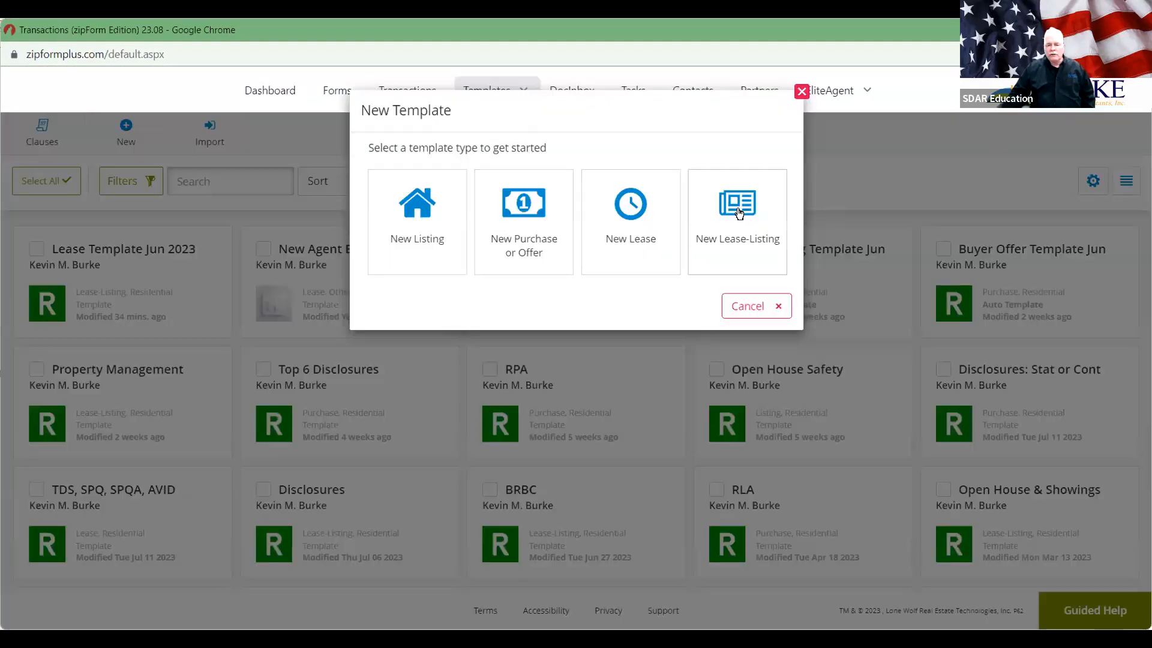
pyautogui.click(747, 211)
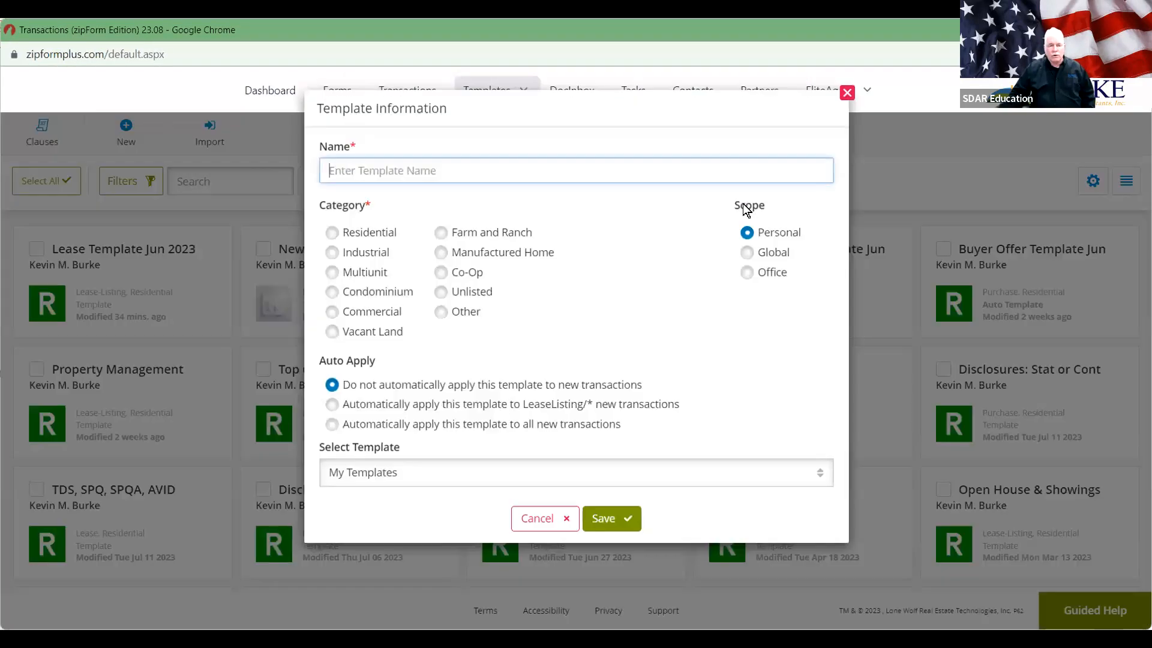
pyautogui.write('fghmfgjh')
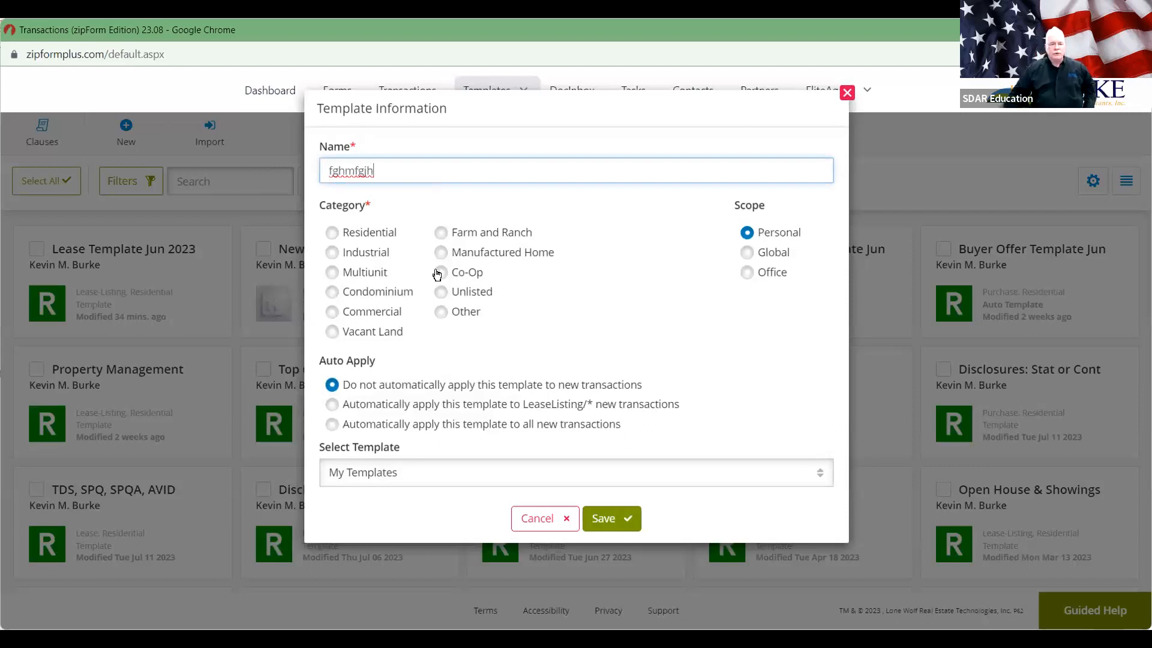
pyautogui.click(333, 234)
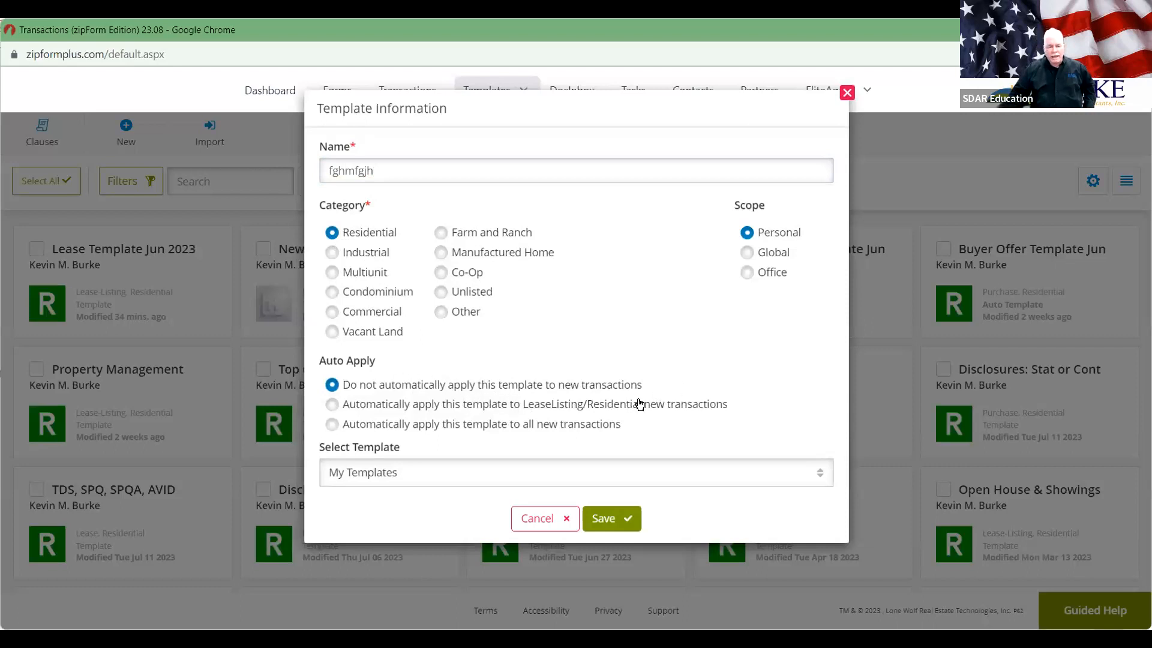
pyautogui.click(333, 407)
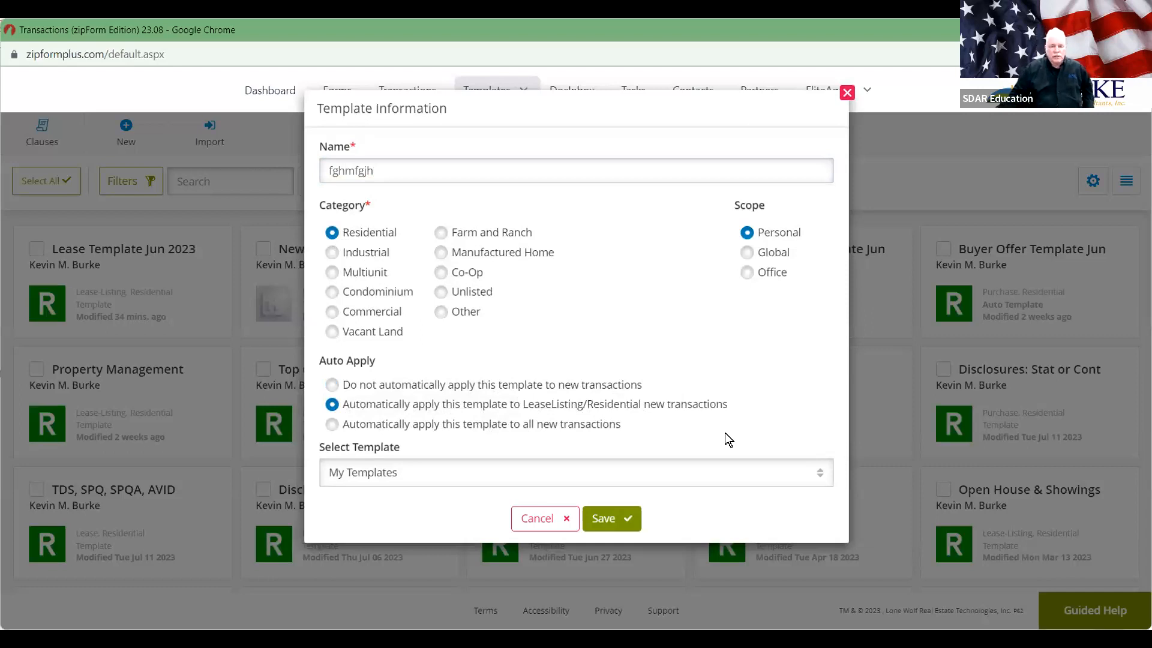
pyautogui.click(614, 520)
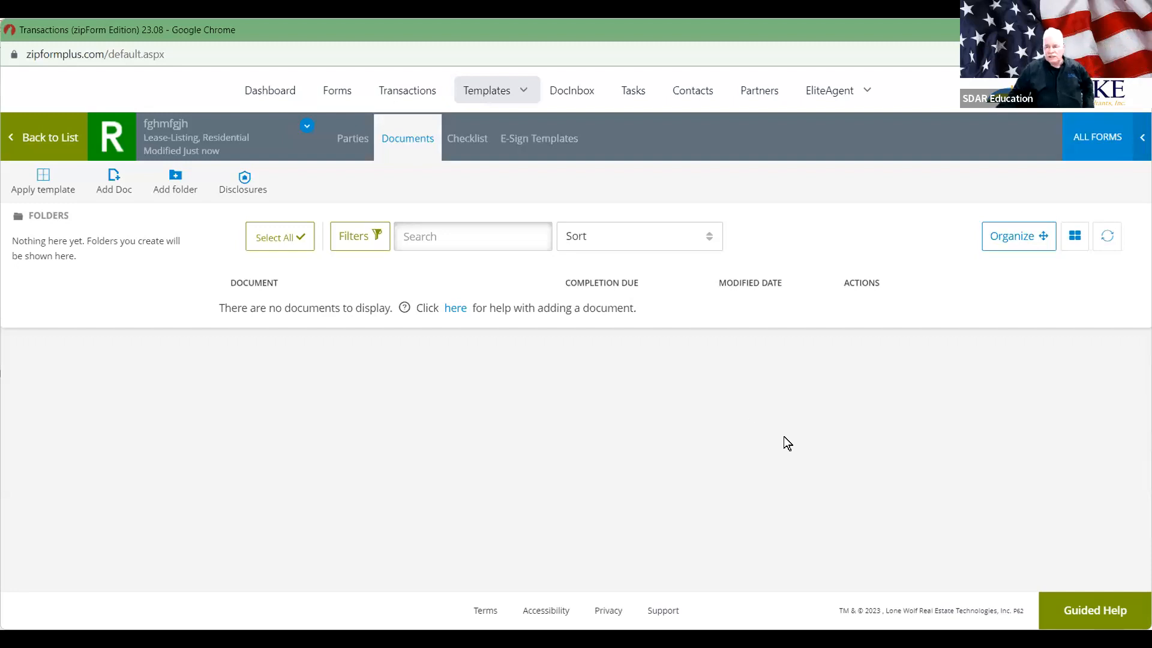
# - Open the California Association of REALTORS forms library for the new template and filter it to the Lease category
pyautogui.click(1106, 142)
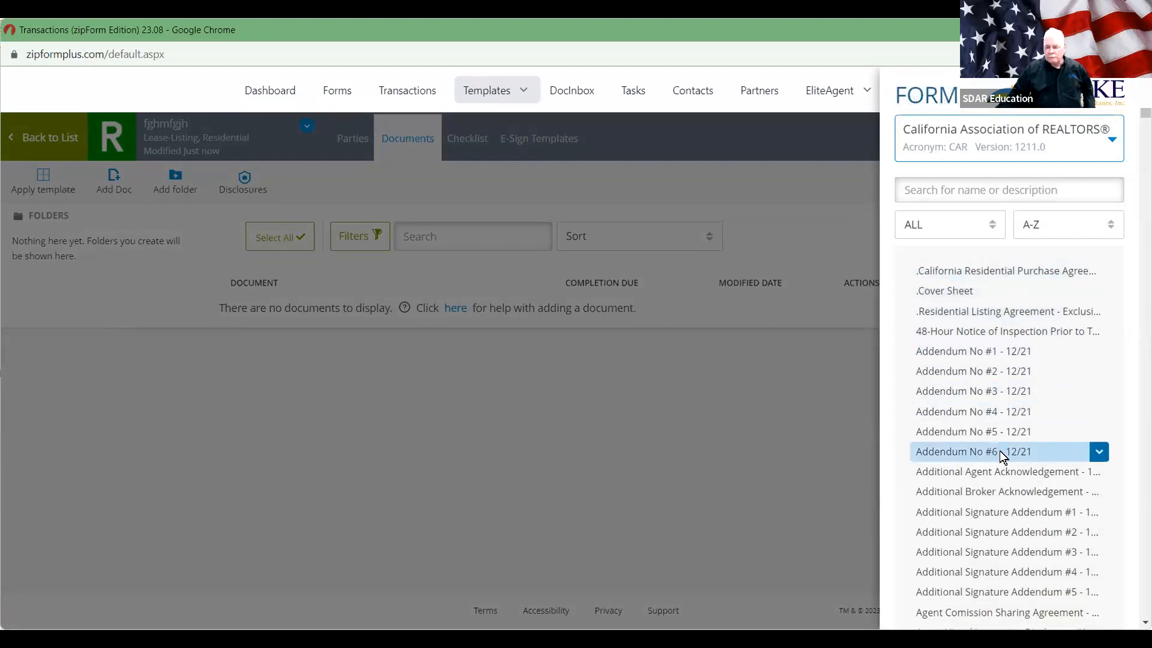
pyautogui.click(962, 226)
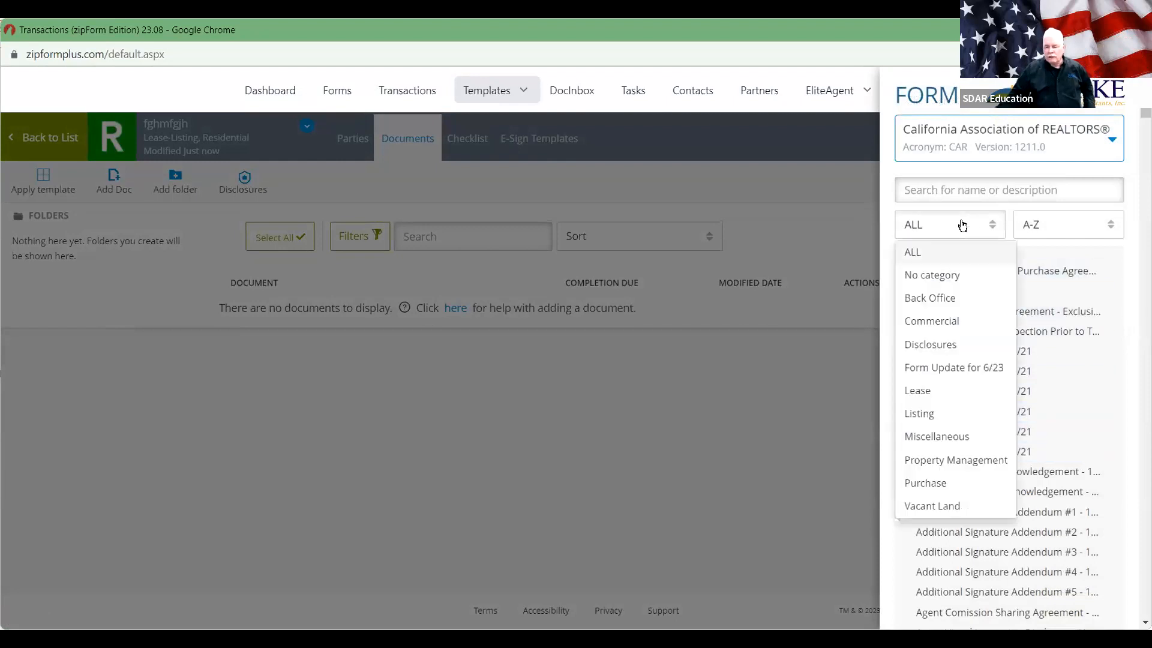
pyautogui.click(933, 413)
pyautogui.click(940, 234)
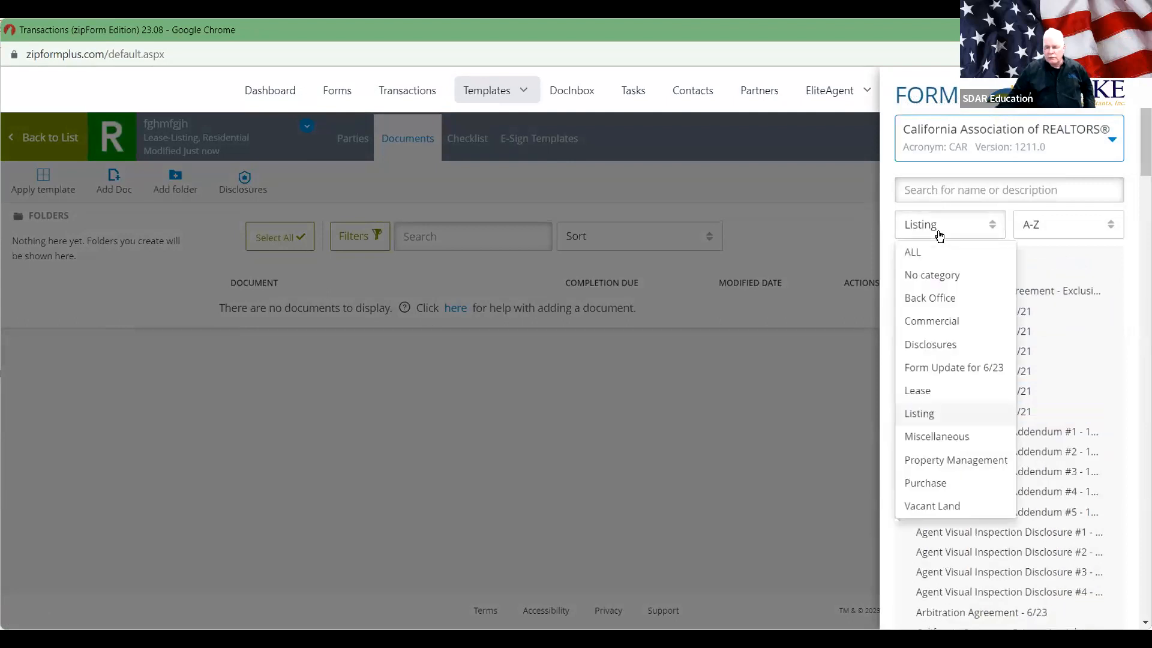
pyautogui.click(918, 391)
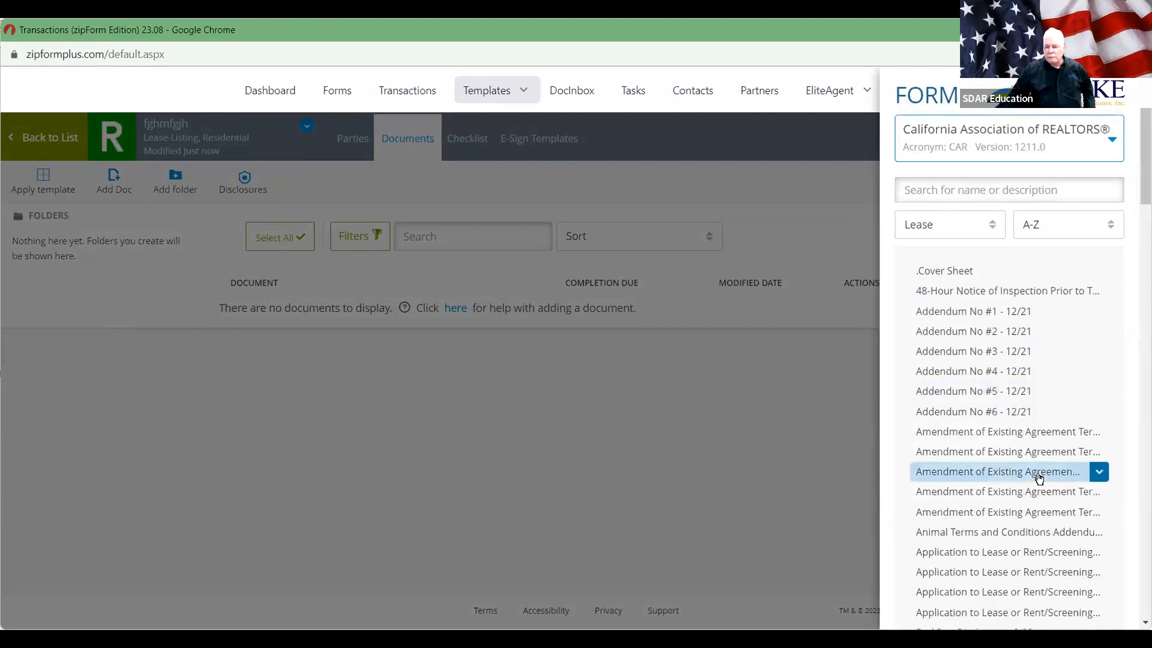
# - Add the .Cover Sheet form from the Lease category to the new template
pyautogui.scroll(-6, 1039, 479)
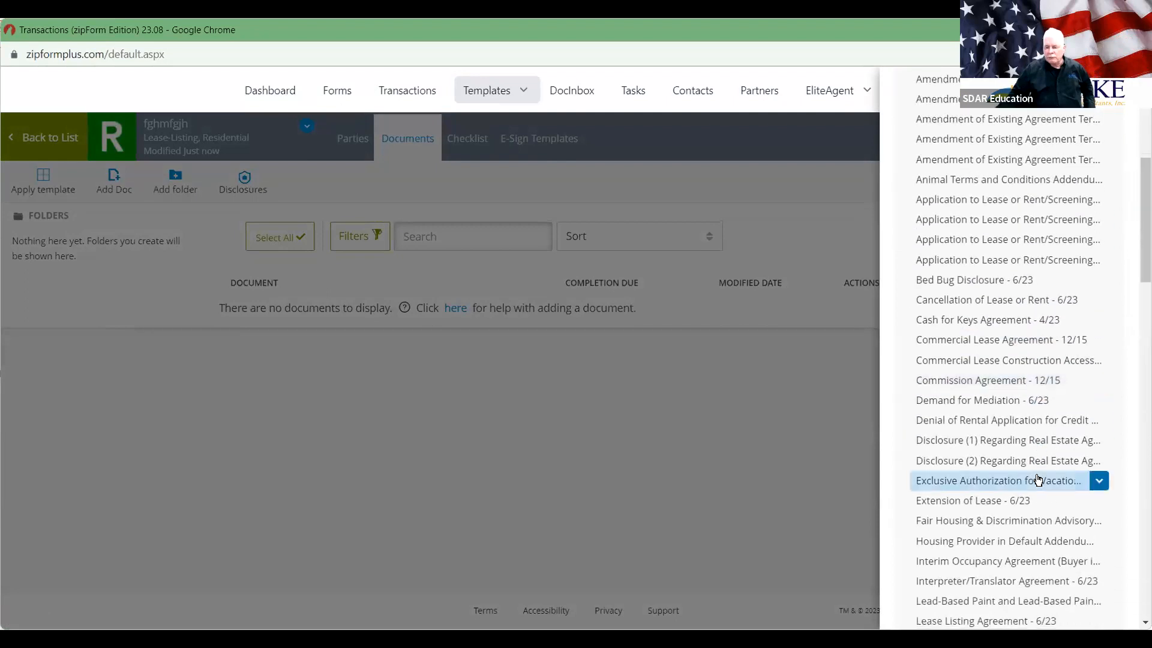
pyautogui.scroll(6, 964, 313)
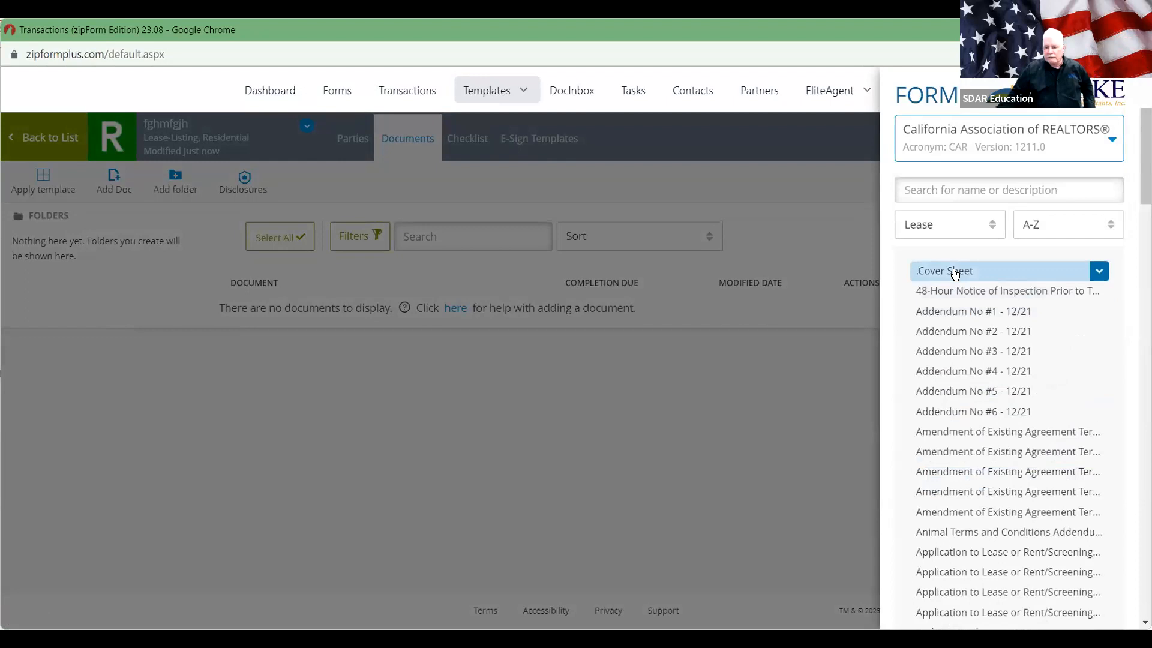
pyautogui.click(953, 271)
# - Add the Res. Lease/Month-to-Month Rental Agmt - 6/23 form to the fghmfgjh template and close the forms library
pyautogui.scroll(-8, 957, 405)
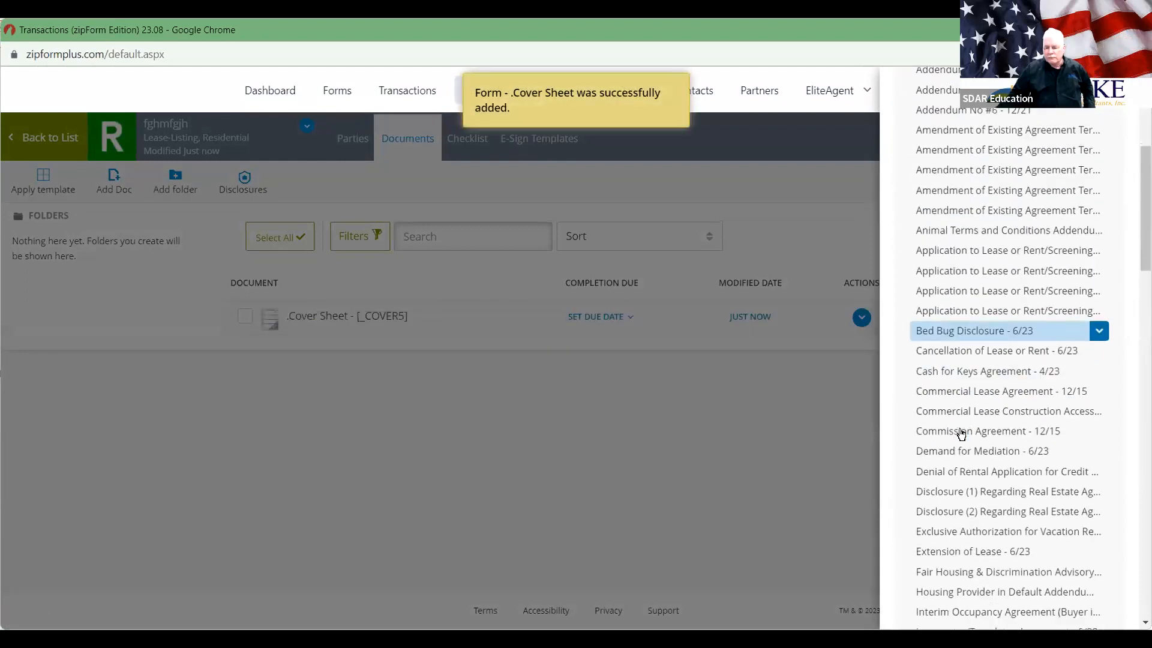
pyautogui.scroll(-3, 961, 436)
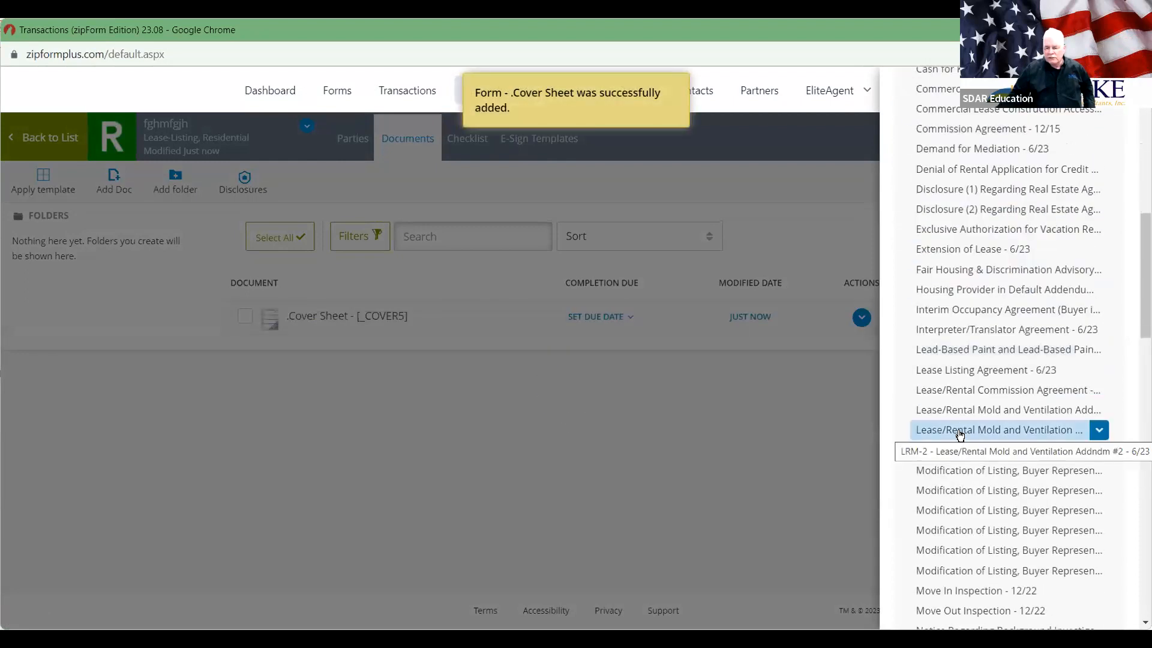
pyautogui.scroll(-14, 959, 435)
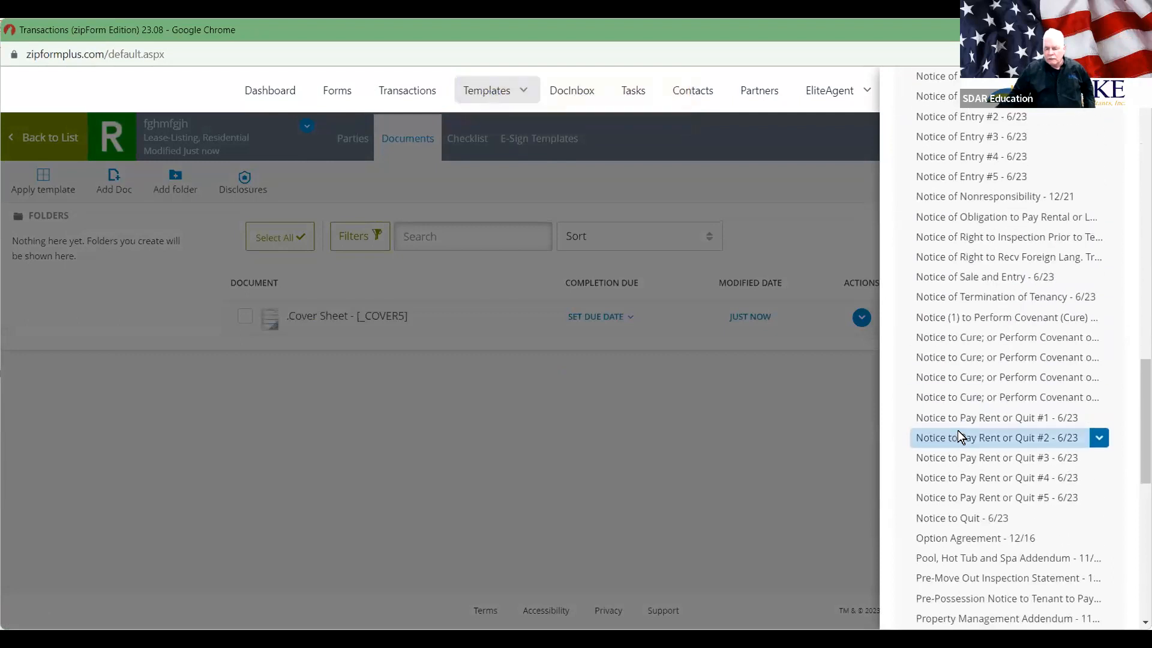
pyautogui.scroll(-5, 958, 431)
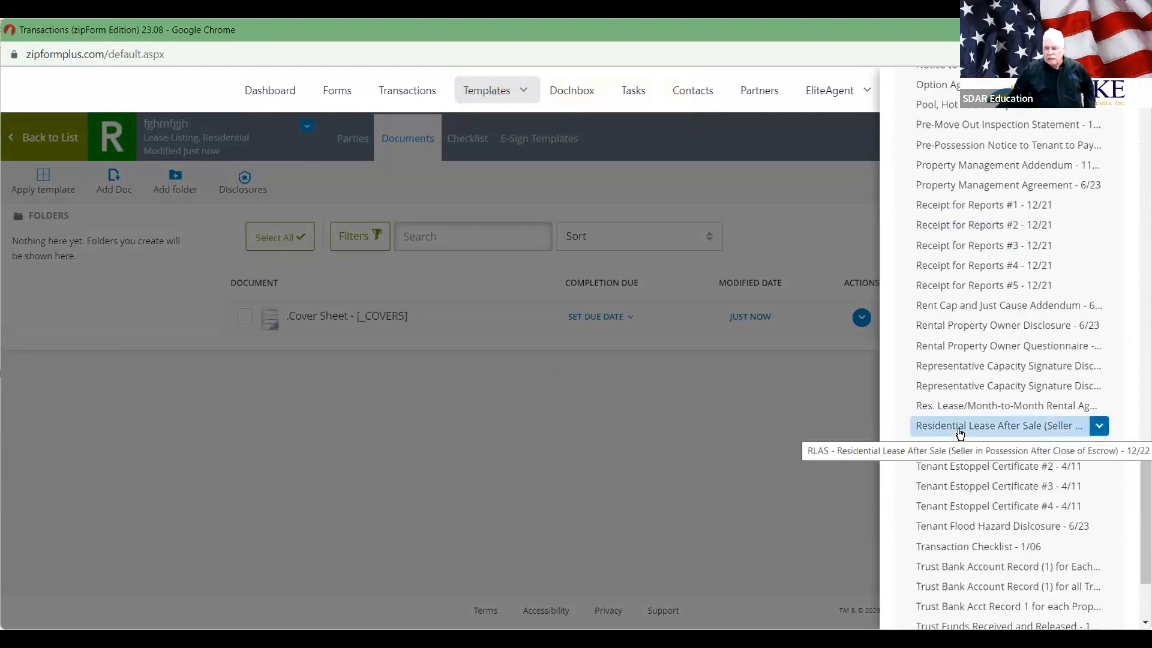
pyautogui.scroll(-2, 959, 433)
pyautogui.click(1006, 305)
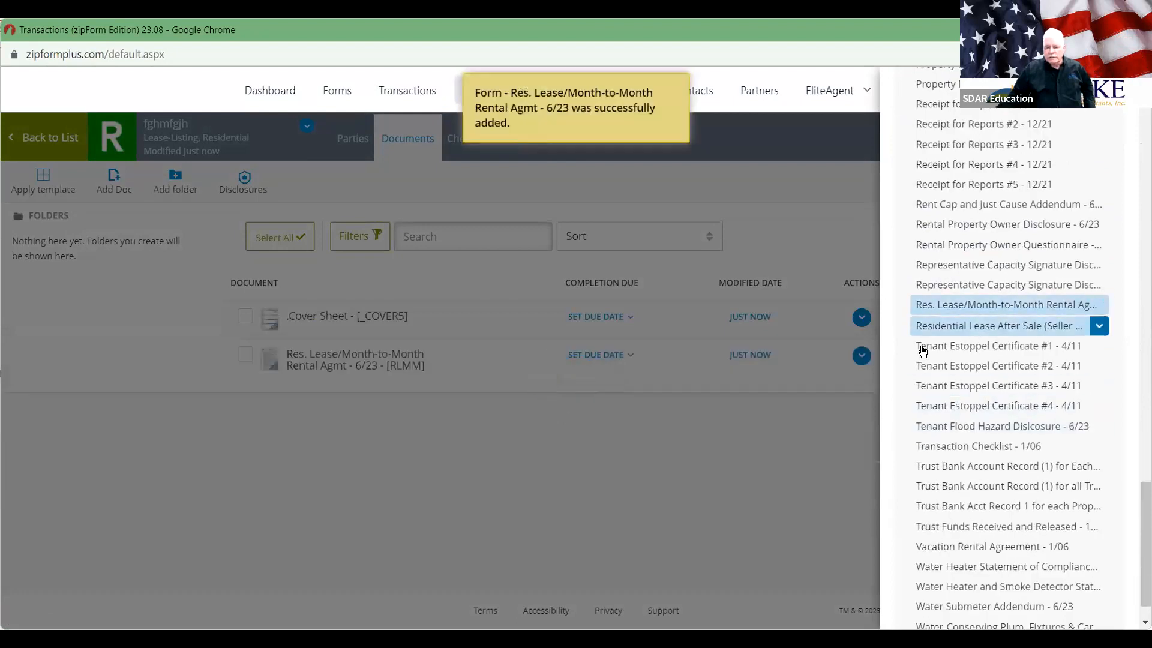
pyautogui.click(798, 174)
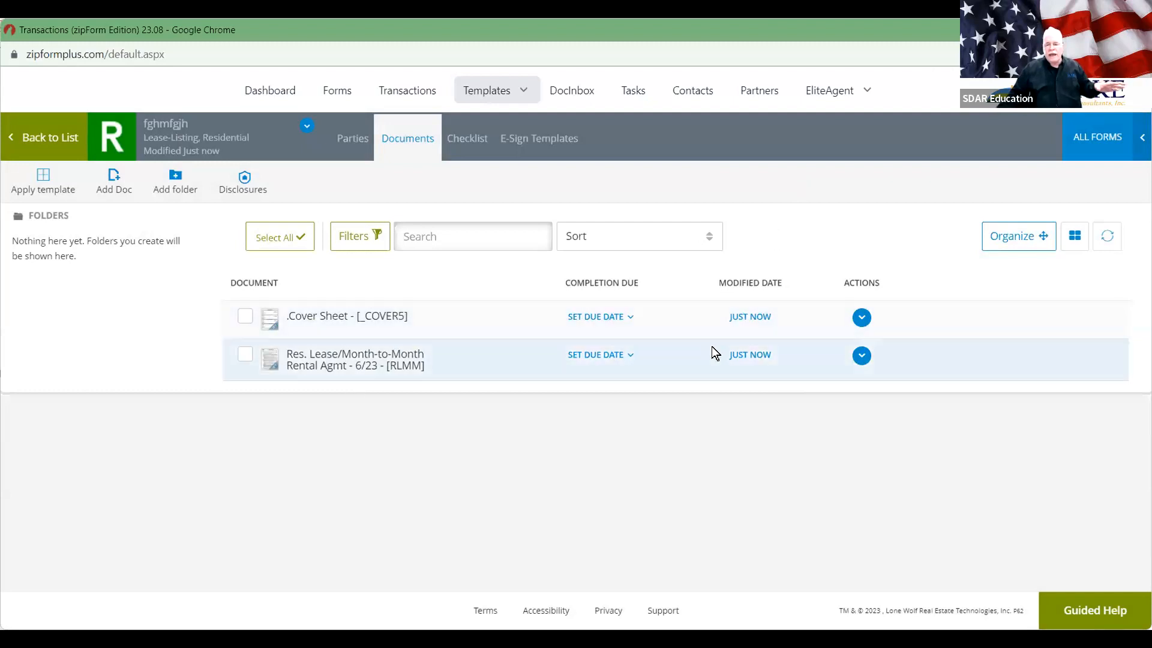
# - Apply the existing Lease Template Jun 2023 to the fghmfgjh template to bring in its folders and forms
pyautogui.click(748, 315)
pyautogui.click(443, 251)
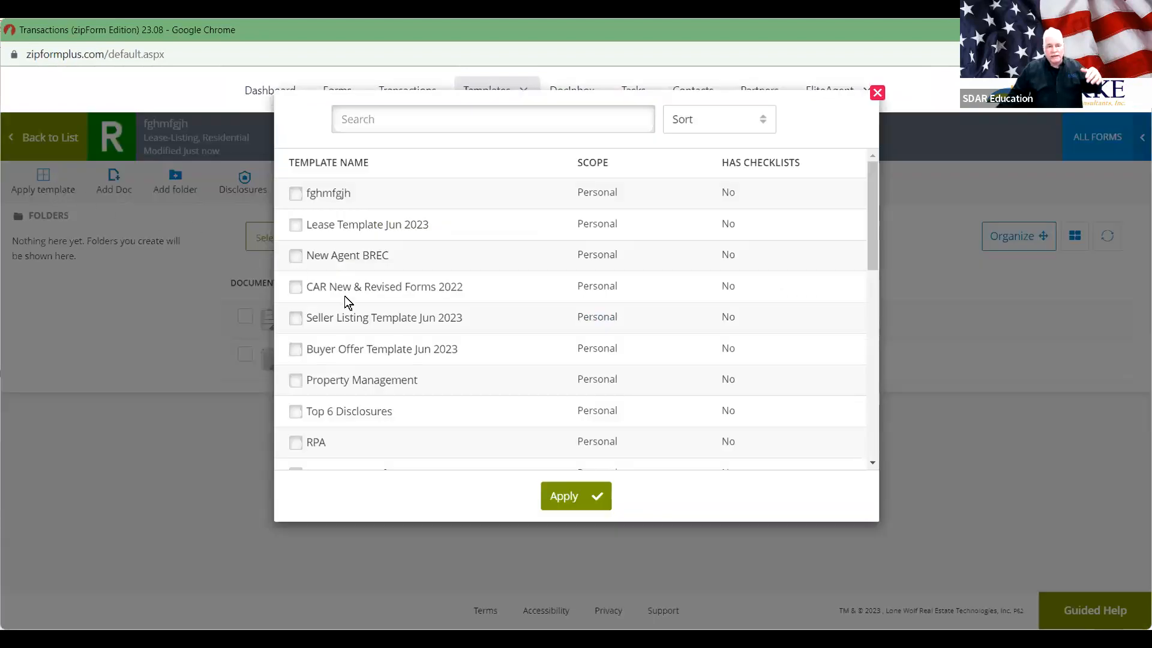
pyautogui.click(296, 224)
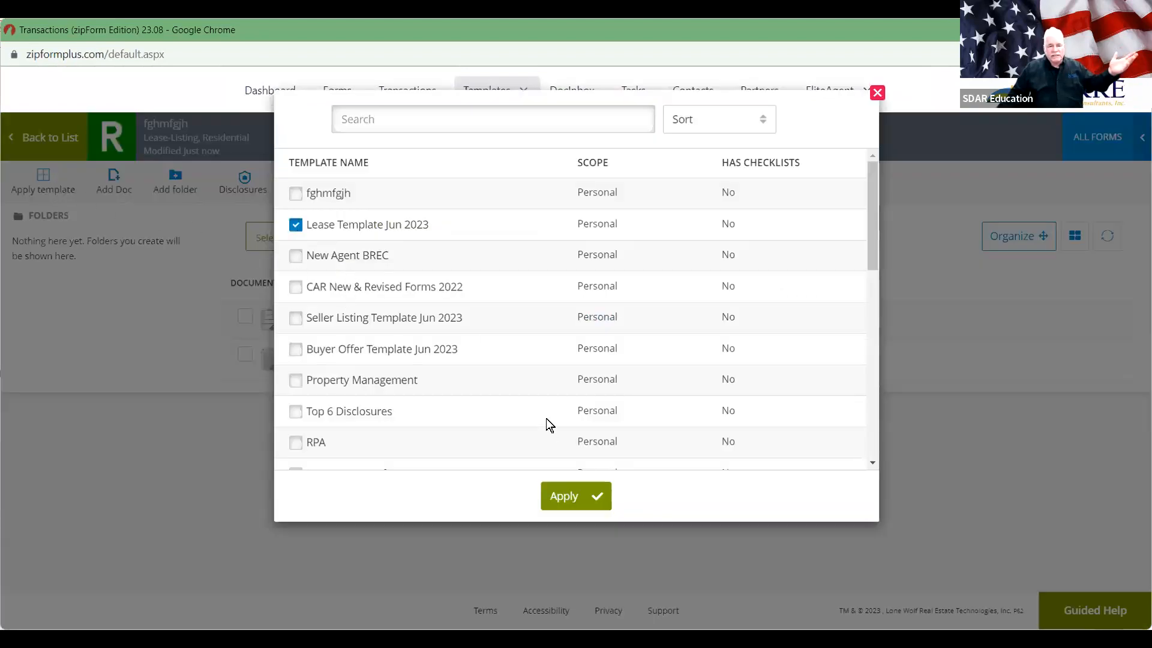
pyautogui.click(556, 502)
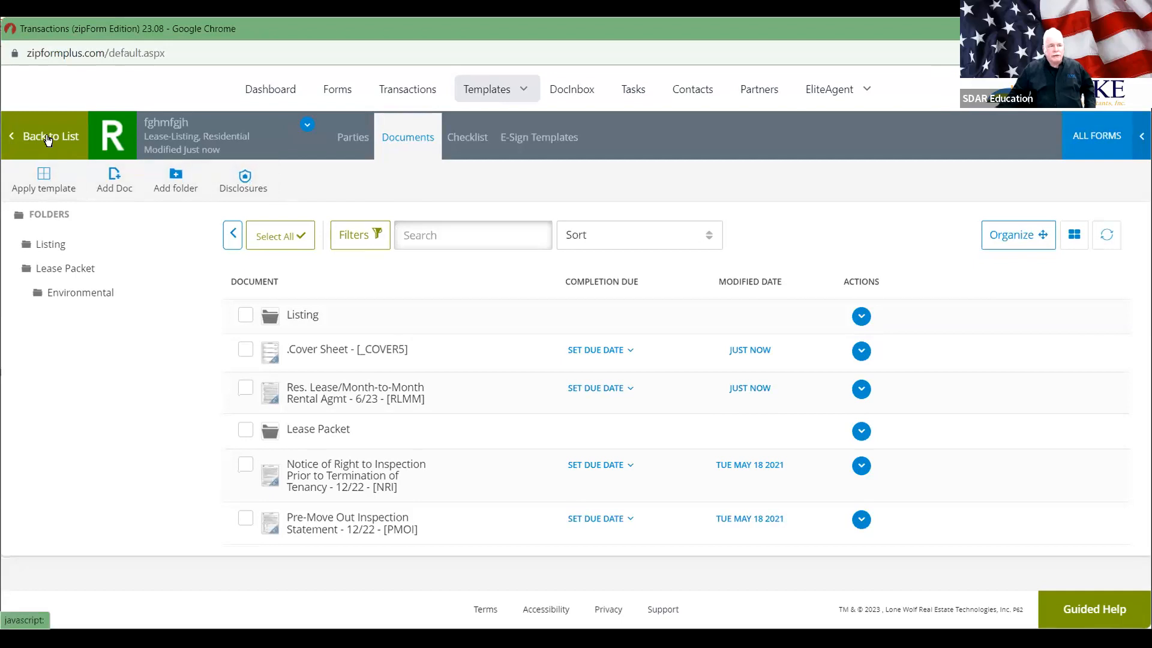
# - Start a New Lease-Listing transaction named "dsfhst" with category Residential
pyautogui.click(49, 139)
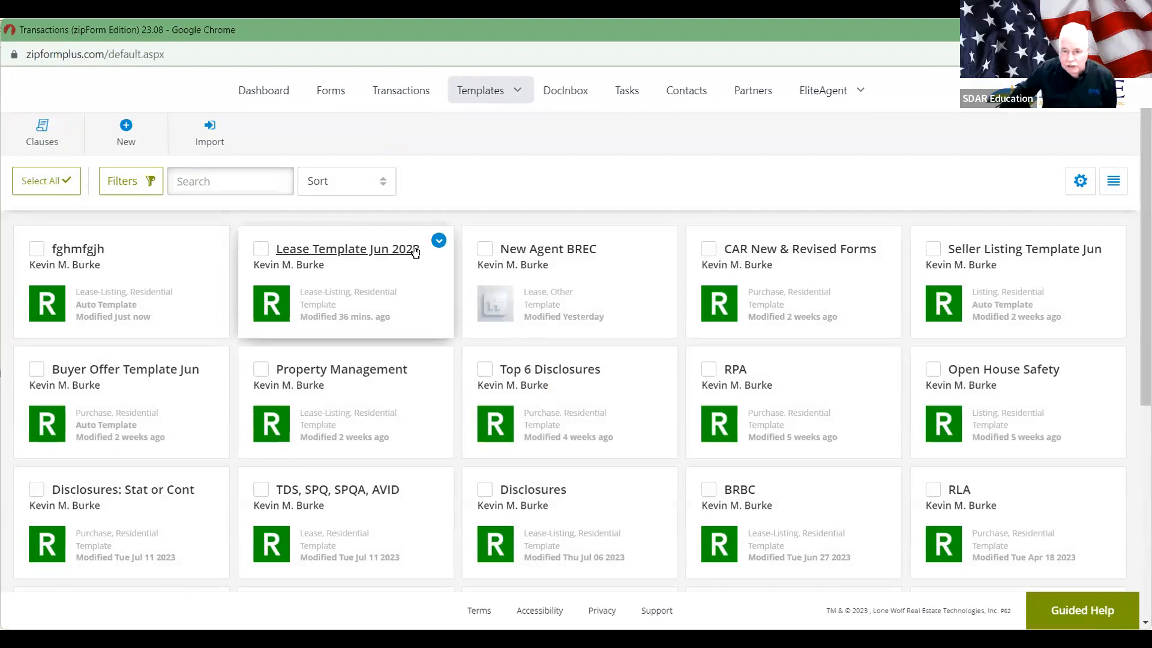
pyautogui.click(395, 91)
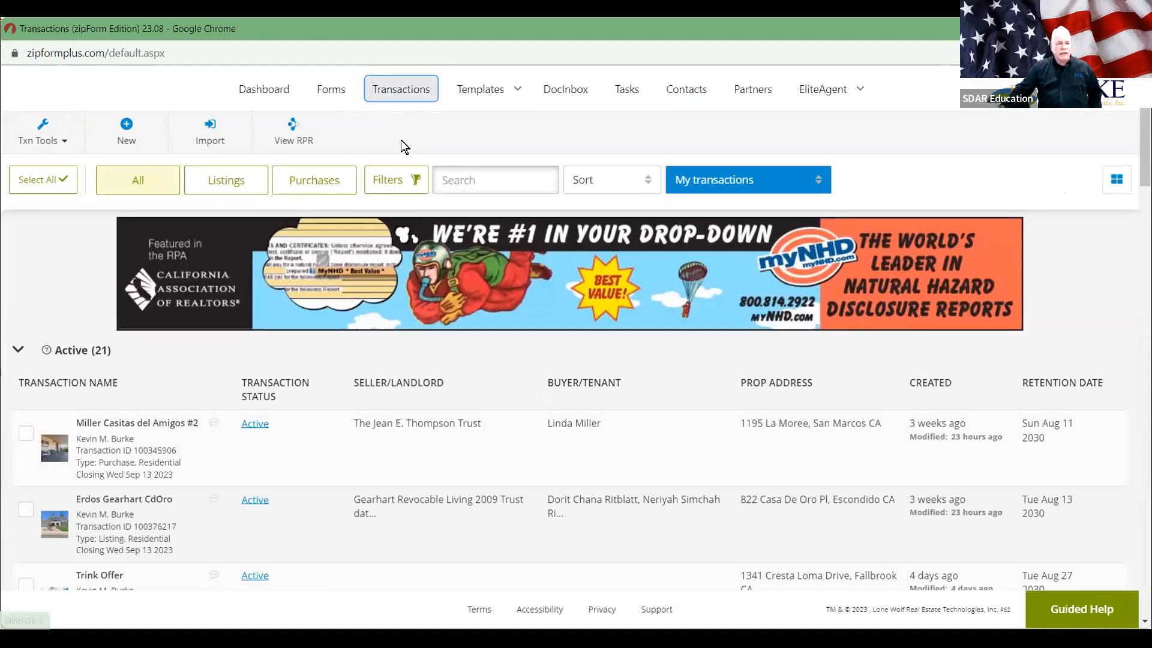
pyautogui.click(129, 127)
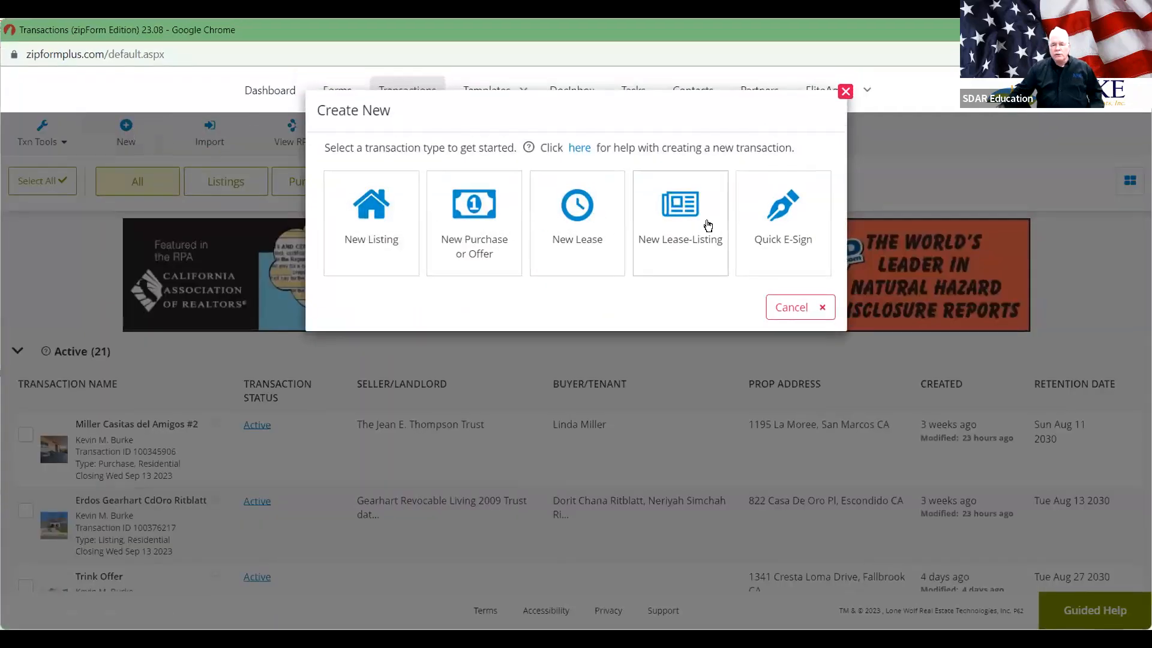
pyautogui.click(683, 218)
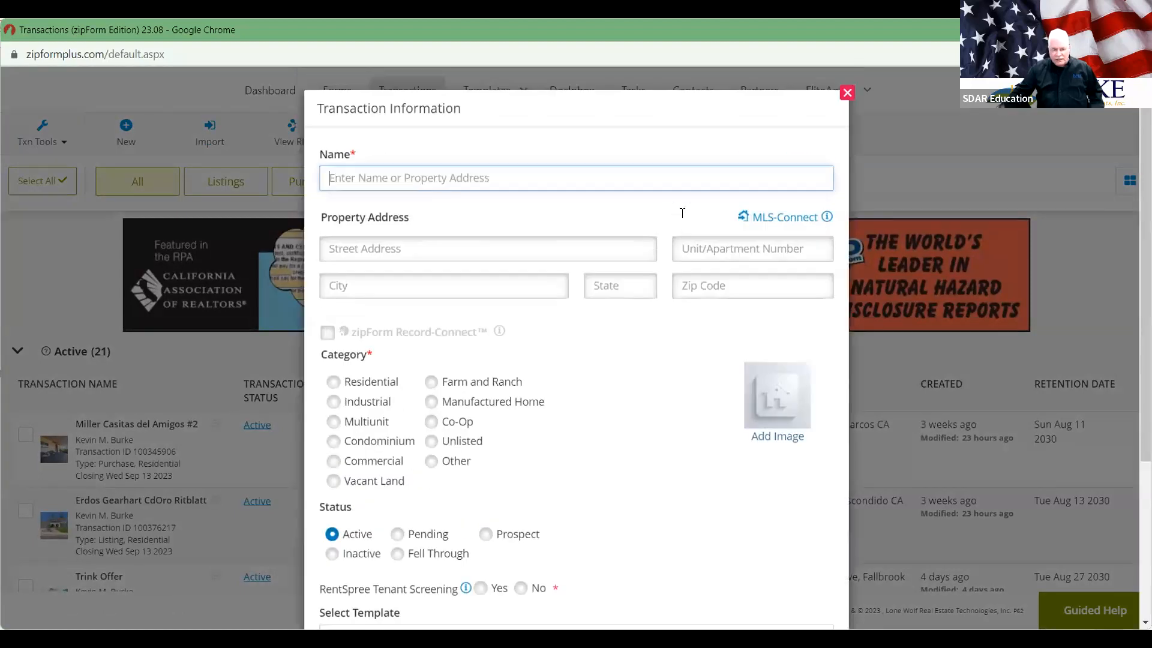
pyautogui.write('dsfhst')
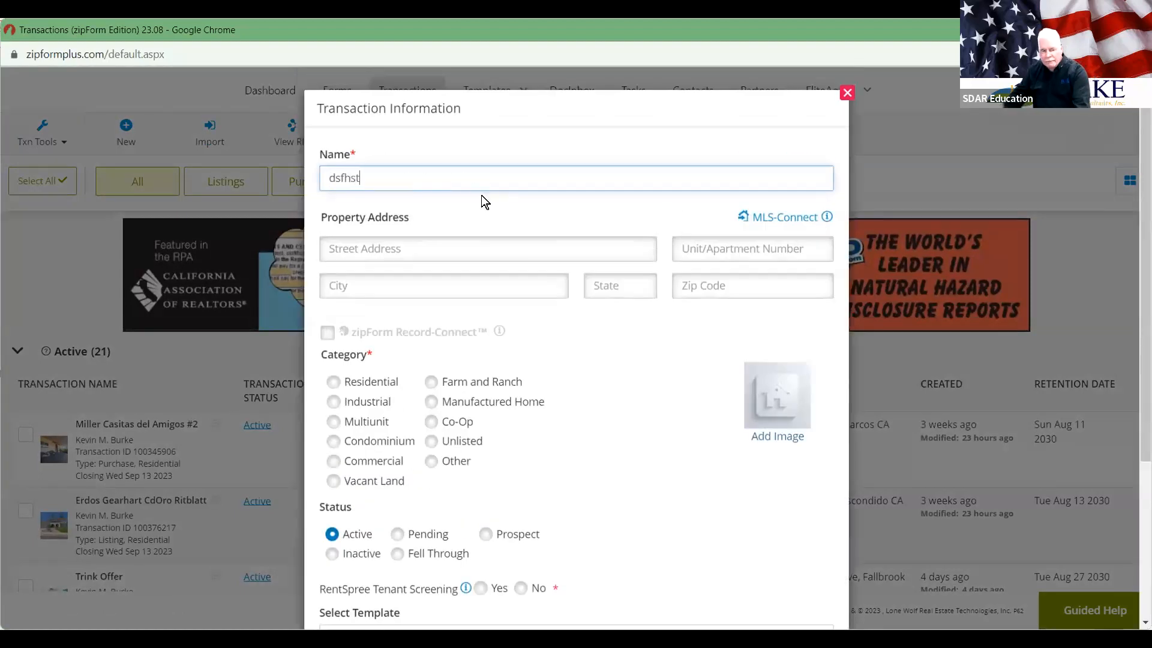
pyautogui.click(333, 382)
pyautogui.scroll(-5, 625, 362)
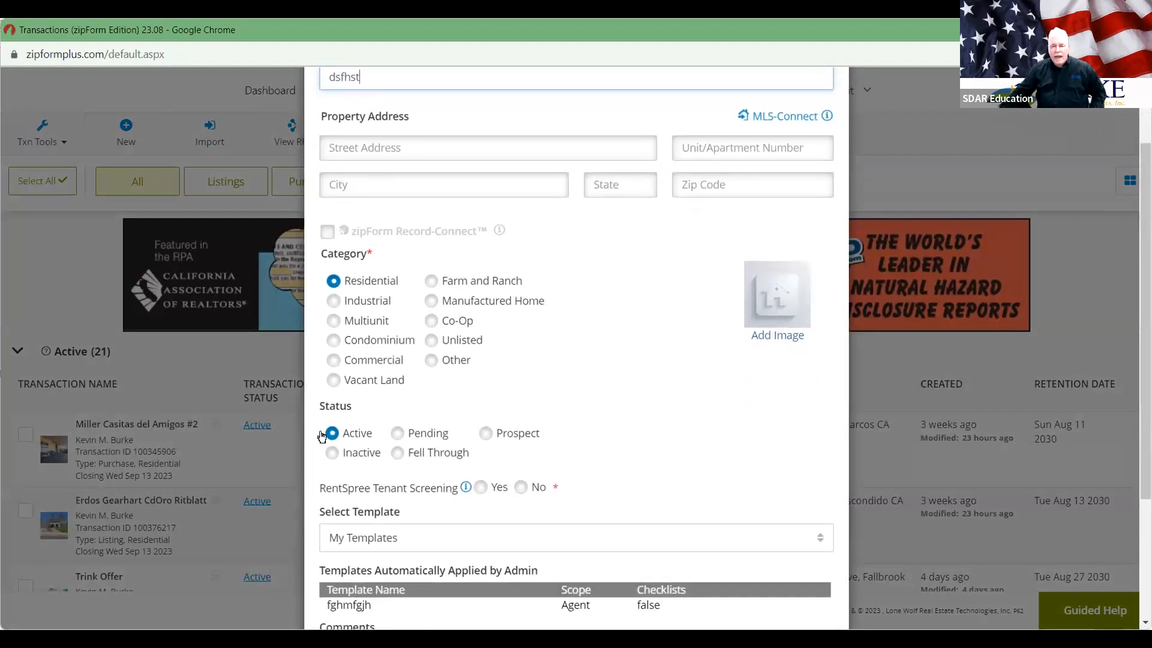
pyautogui.scroll(4, 595, 380)
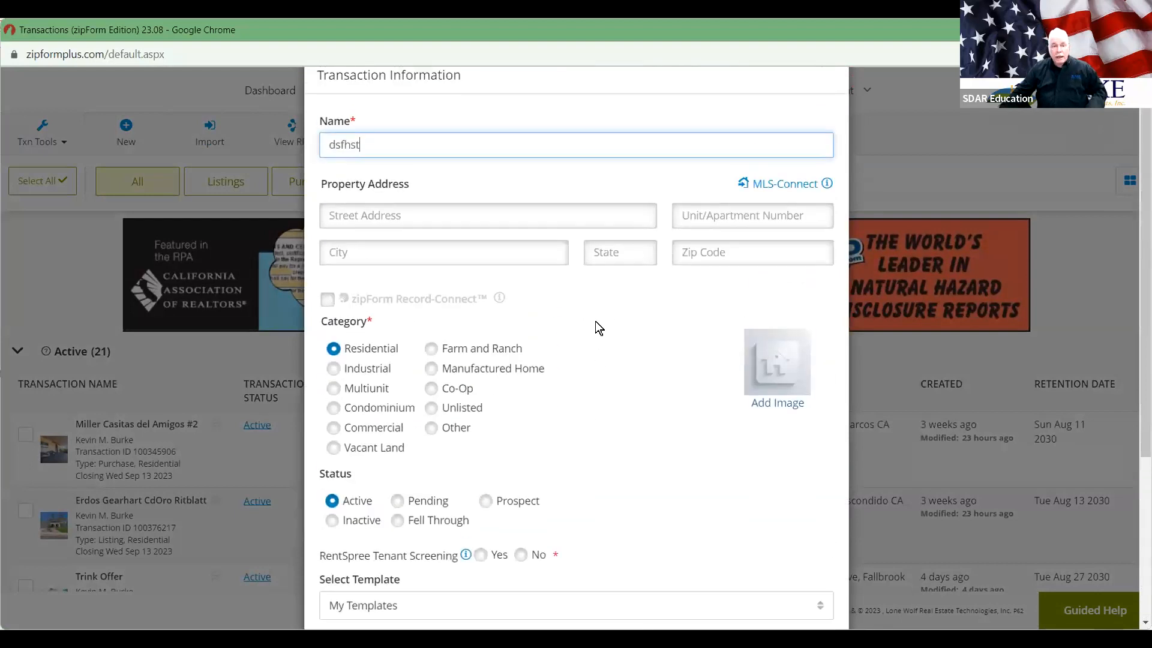
pyautogui.scroll(-5, 628, 303)
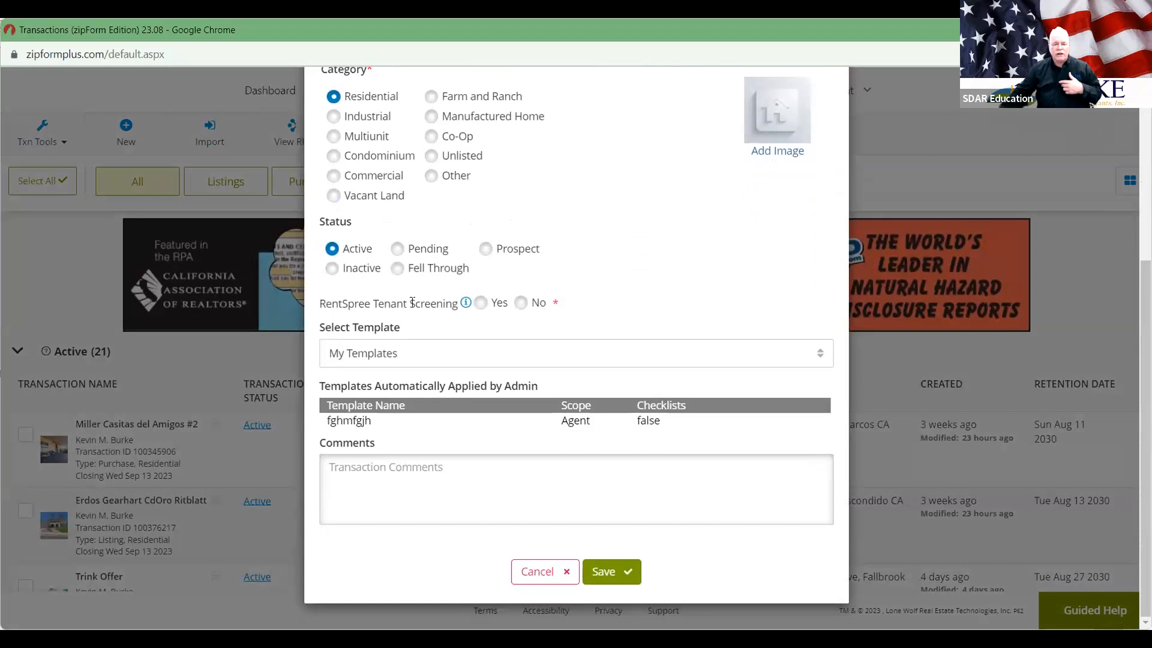
# - Set RentSpree Tenant Screening to No, select the Personal - fghmfgjh template, and save the new transaction
pyautogui.click(521, 303)
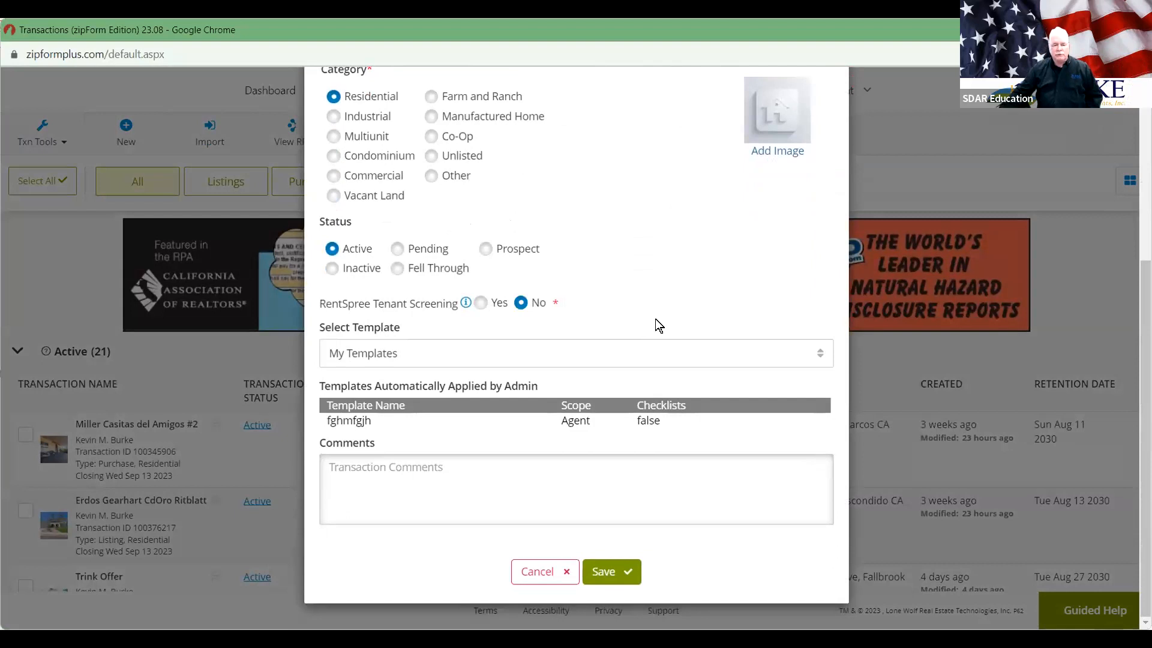
pyautogui.click(411, 347)
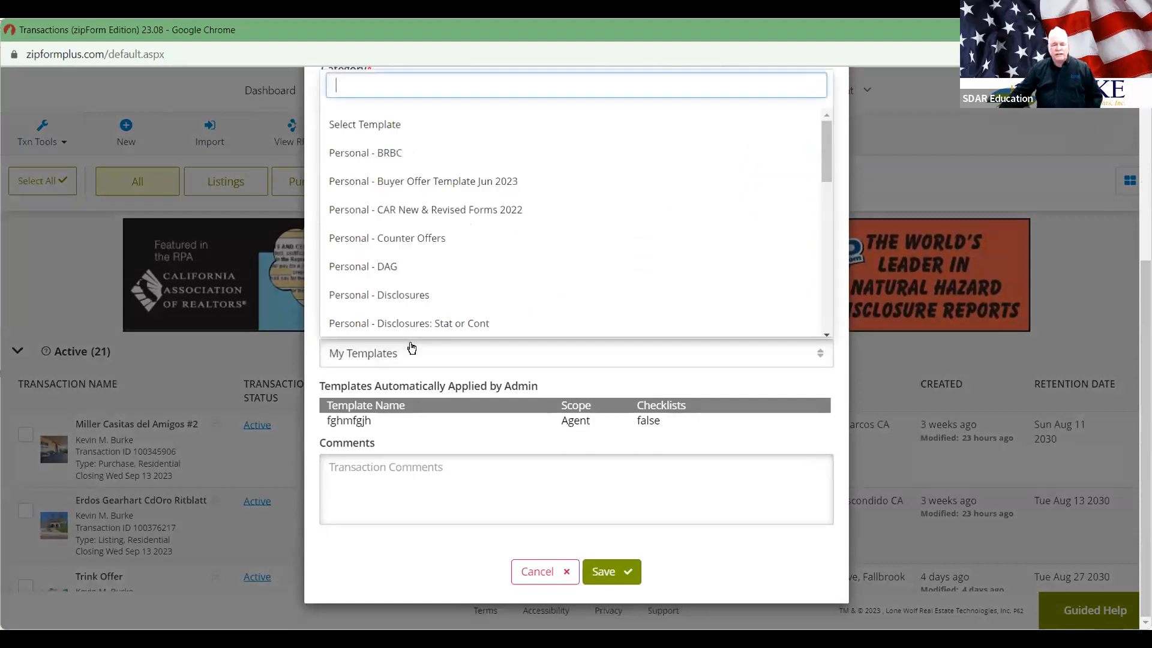
pyautogui.scroll(3, 565, 286)
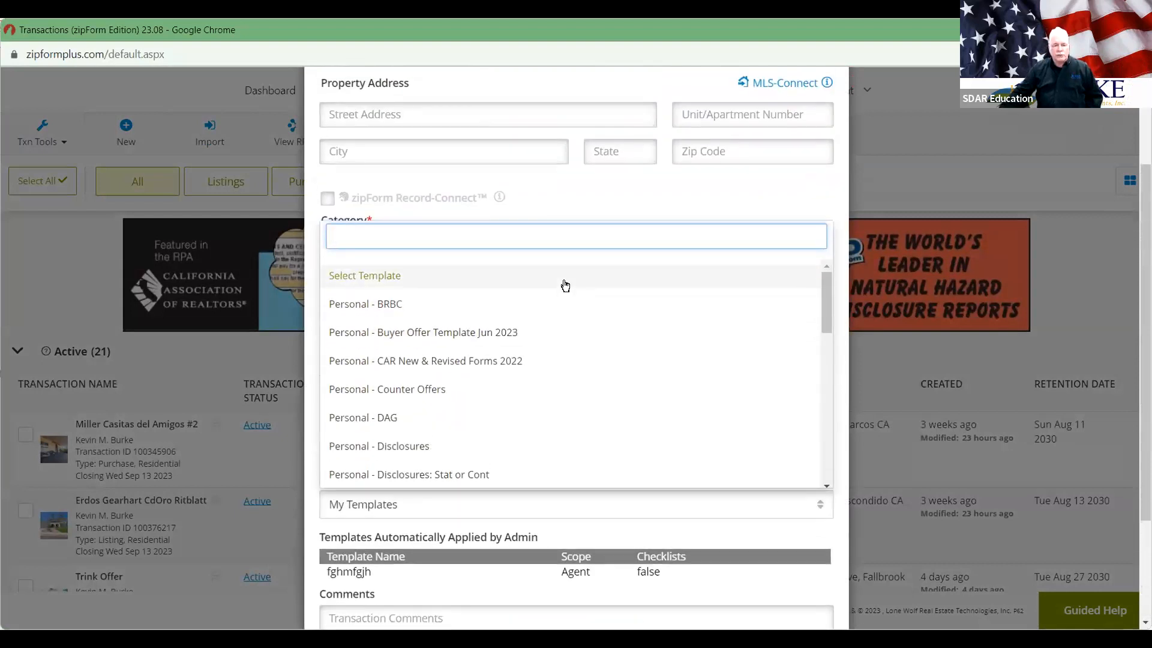
pyautogui.scroll(-4, 565, 285)
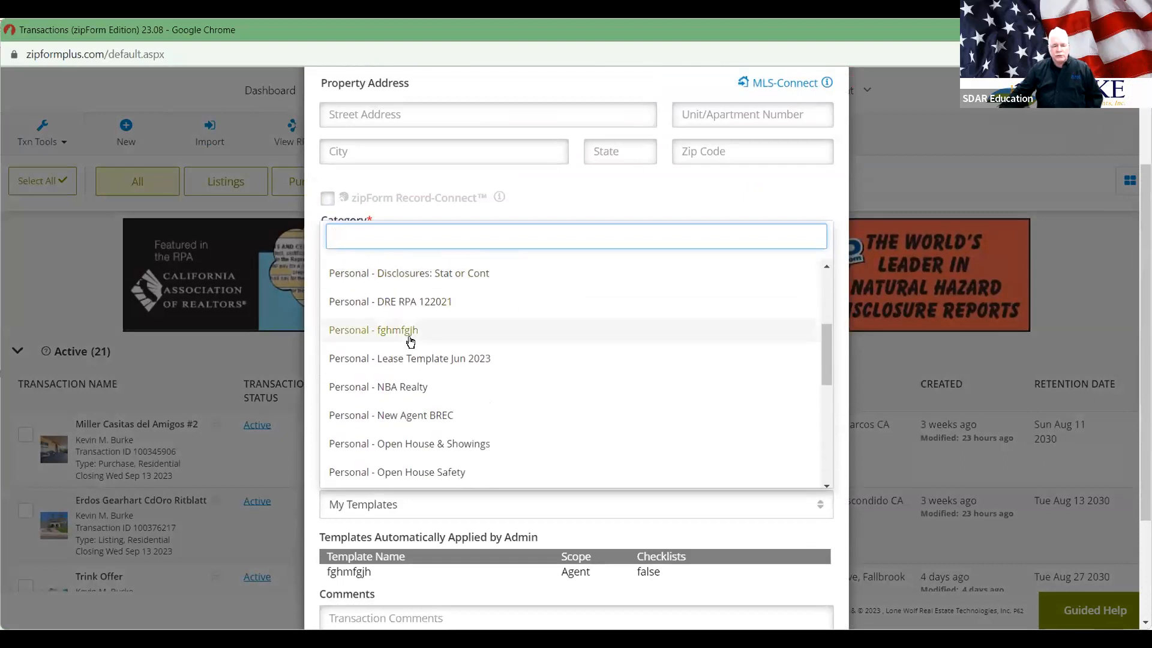
pyautogui.click(410, 330)
pyautogui.scroll(-3, 599, 346)
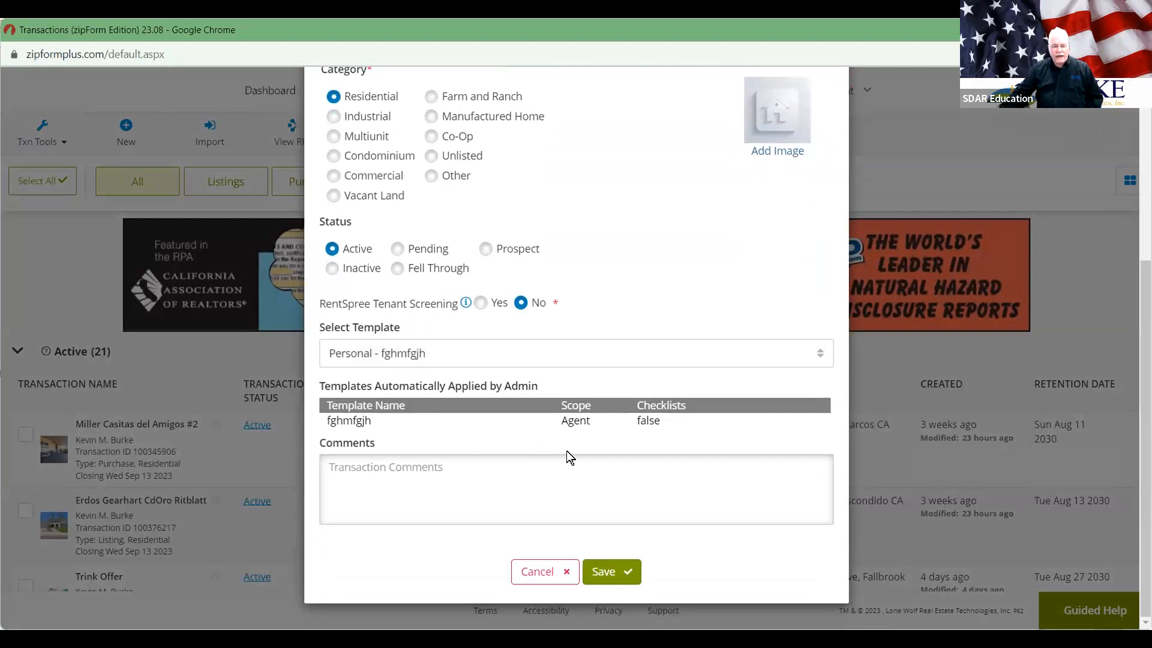
pyautogui.click(598, 557)
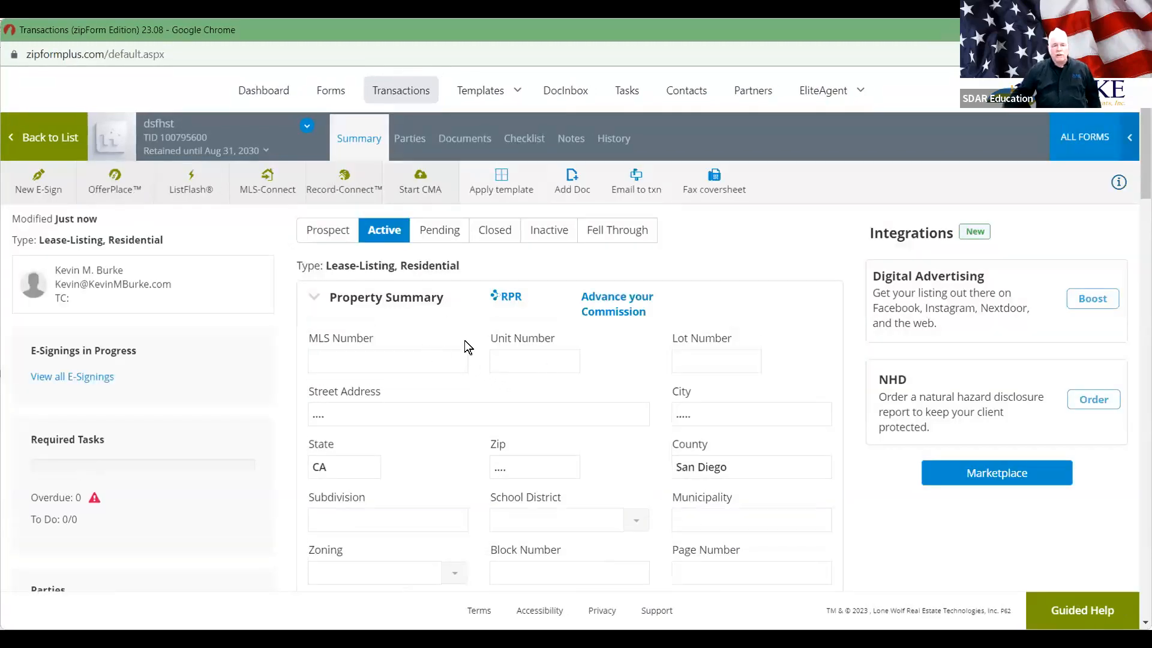
# - Review the folders and forms in the dsfhst transaction's documents, and return to the templates list
pyautogui.click(464, 139)
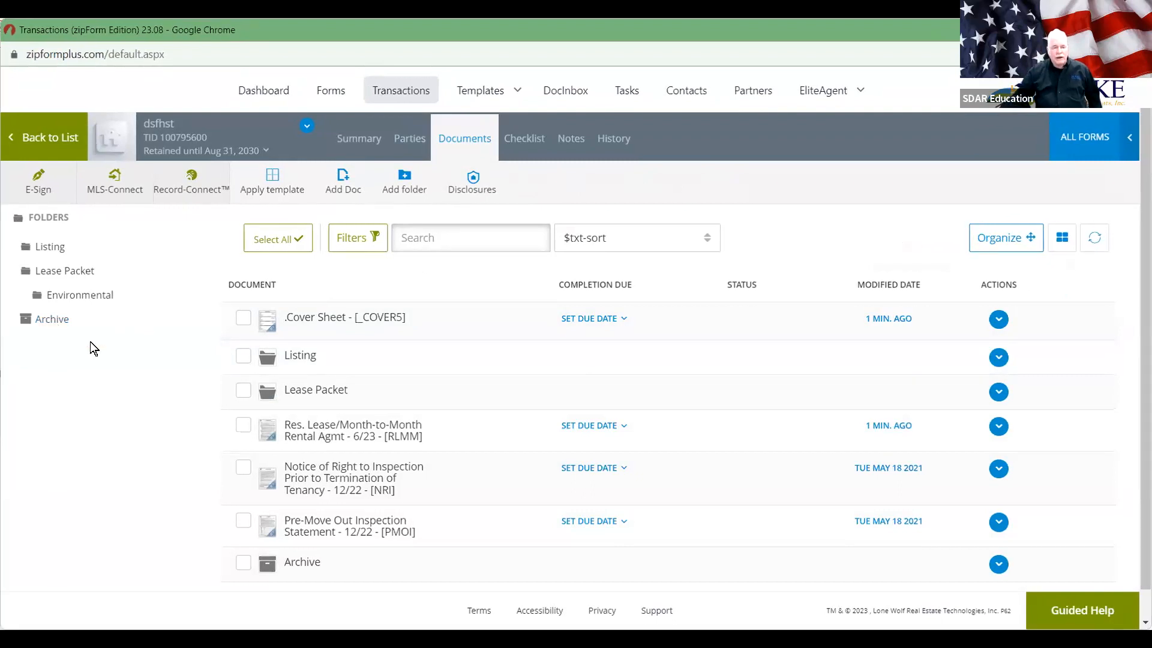
pyautogui.scroll(-1, 89, 341)
pyautogui.scroll(1, 90, 341)
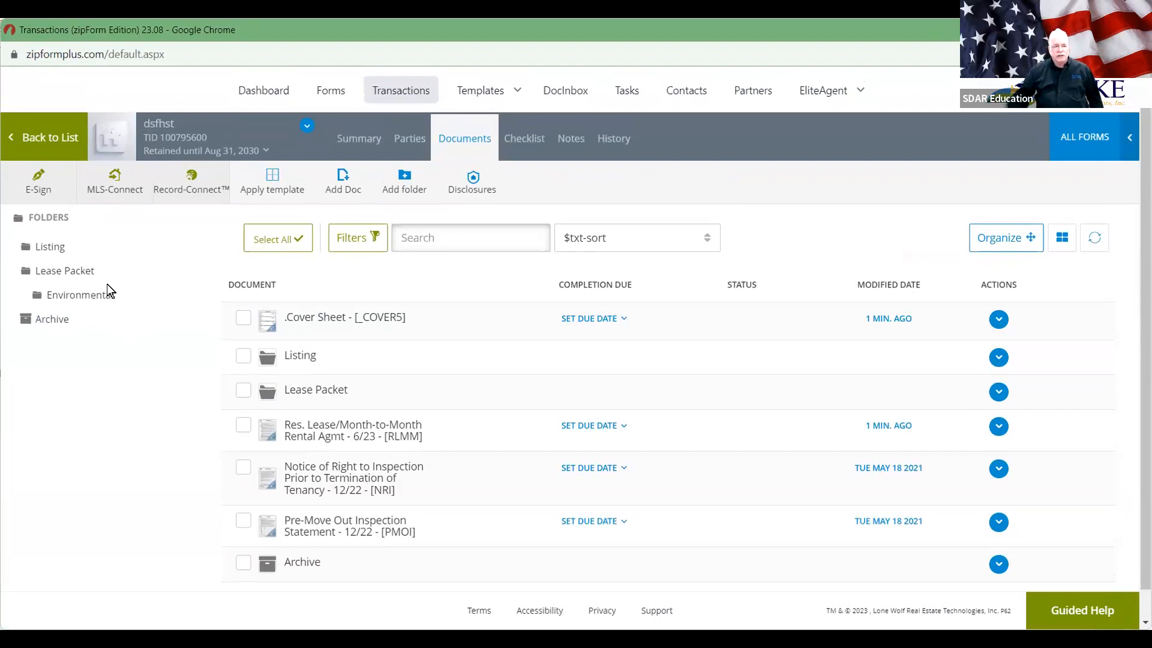
pyautogui.click(56, 123)
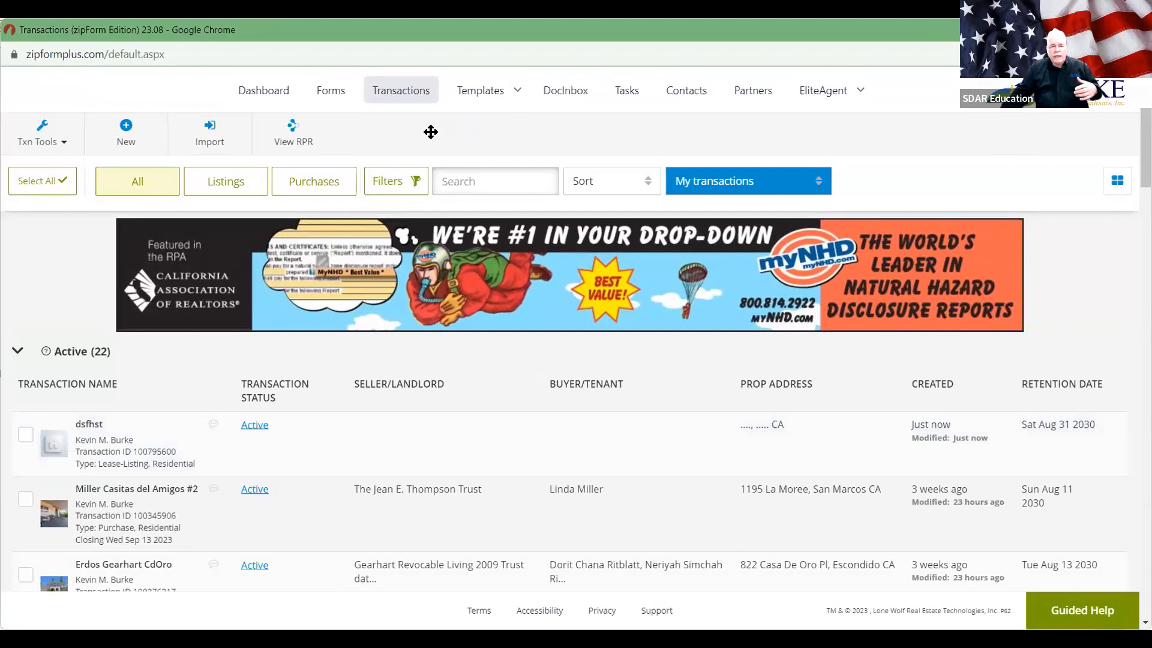
pyautogui.click(477, 90)
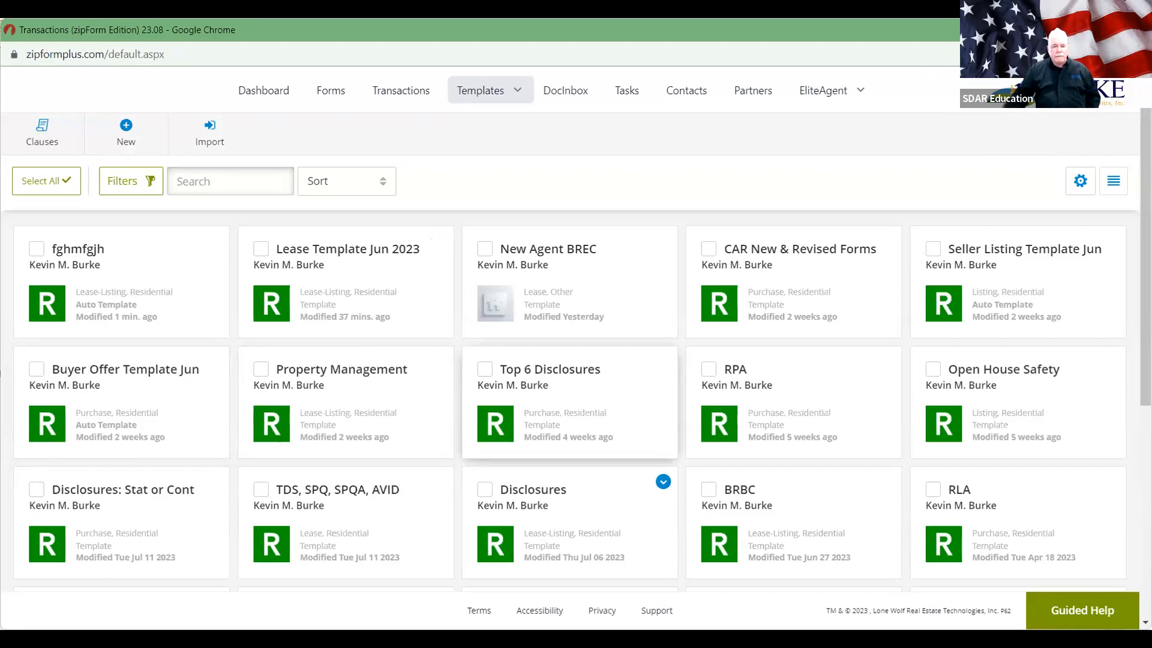
pyautogui.hotkey('alt', 'Tab')
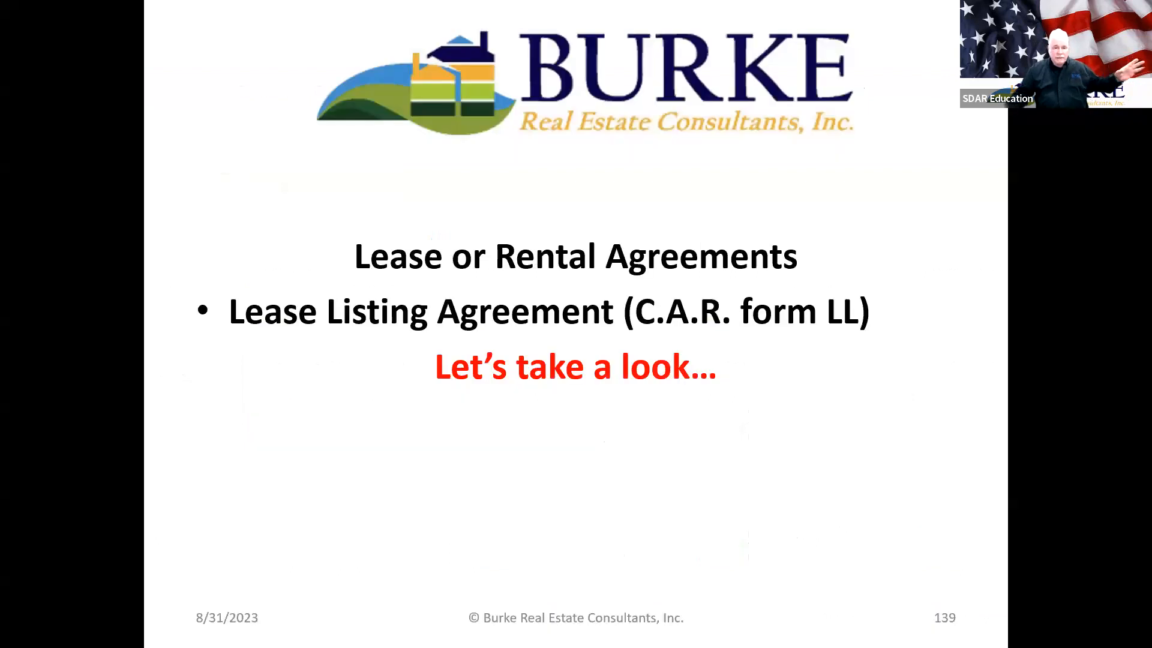
pyautogui.press('Right')
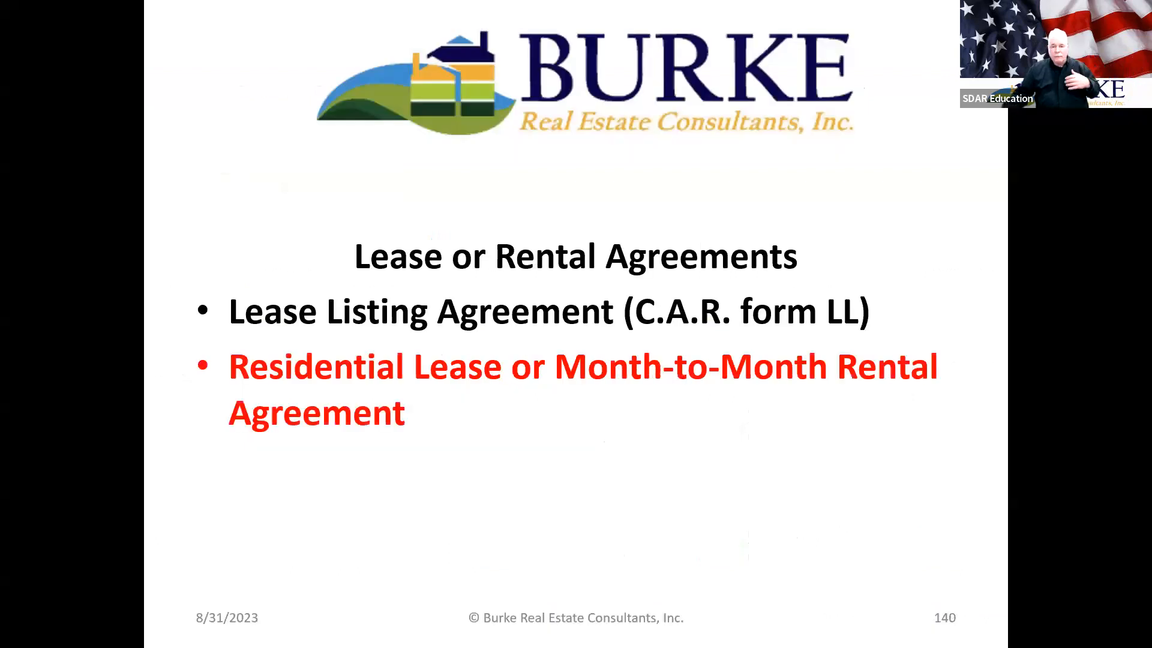
pyautogui.press('Right')
pyautogui.press('Right')
pyautogui.press('Right')
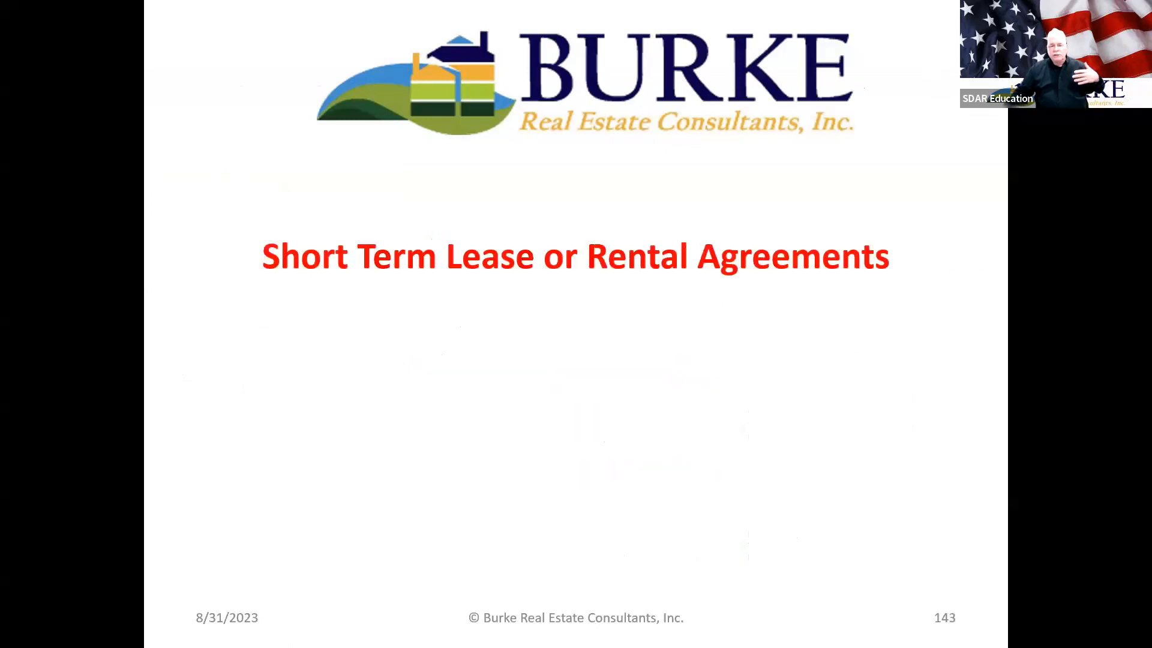
pyautogui.press('Right')
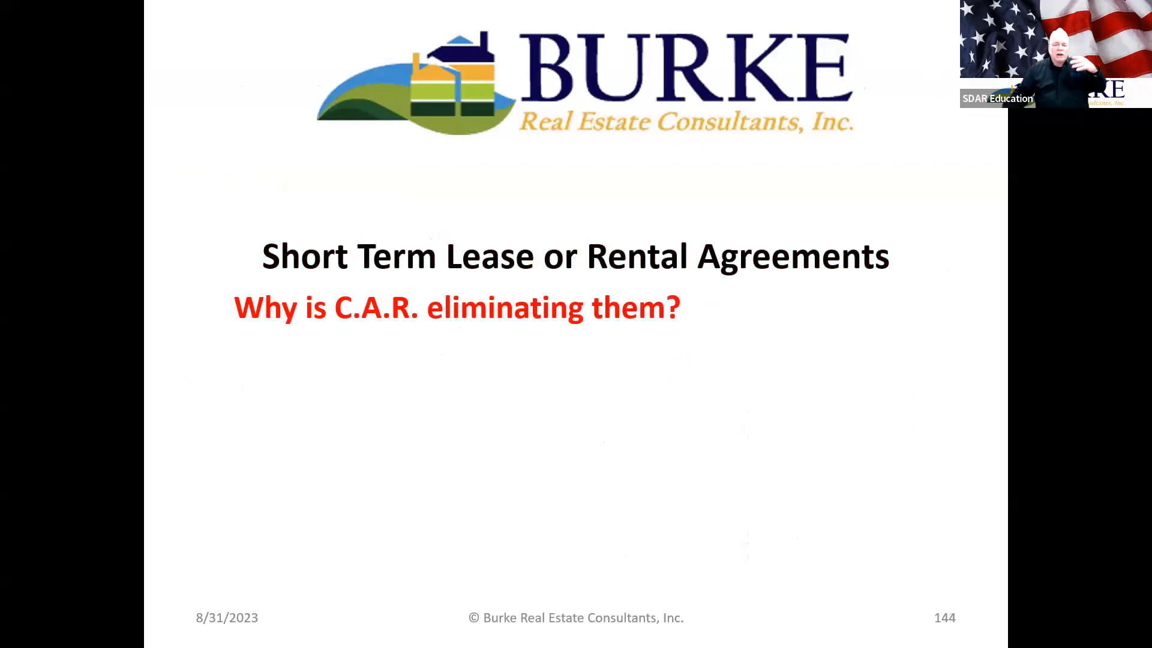
pyautogui.press('Right')
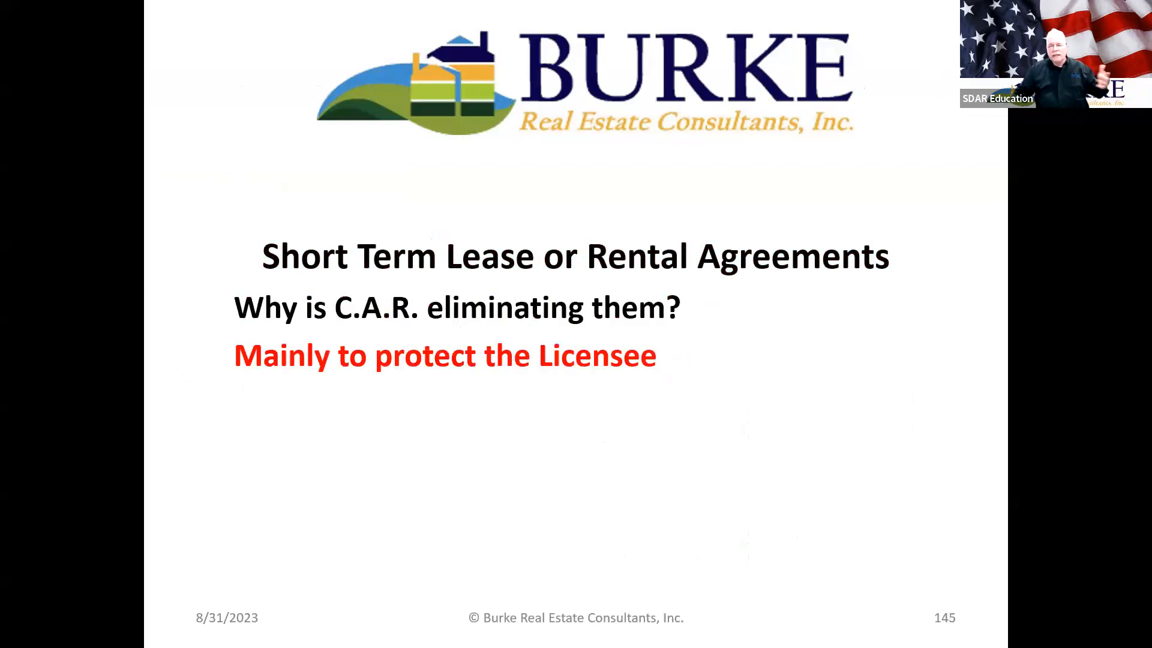
pyautogui.press('Right')
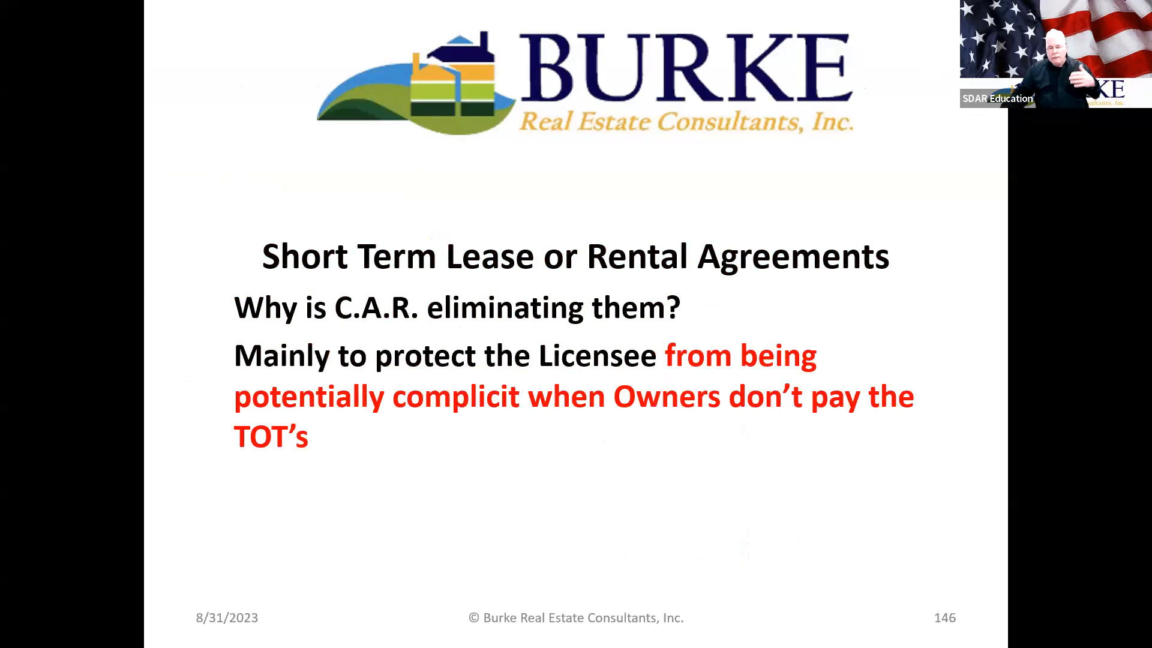